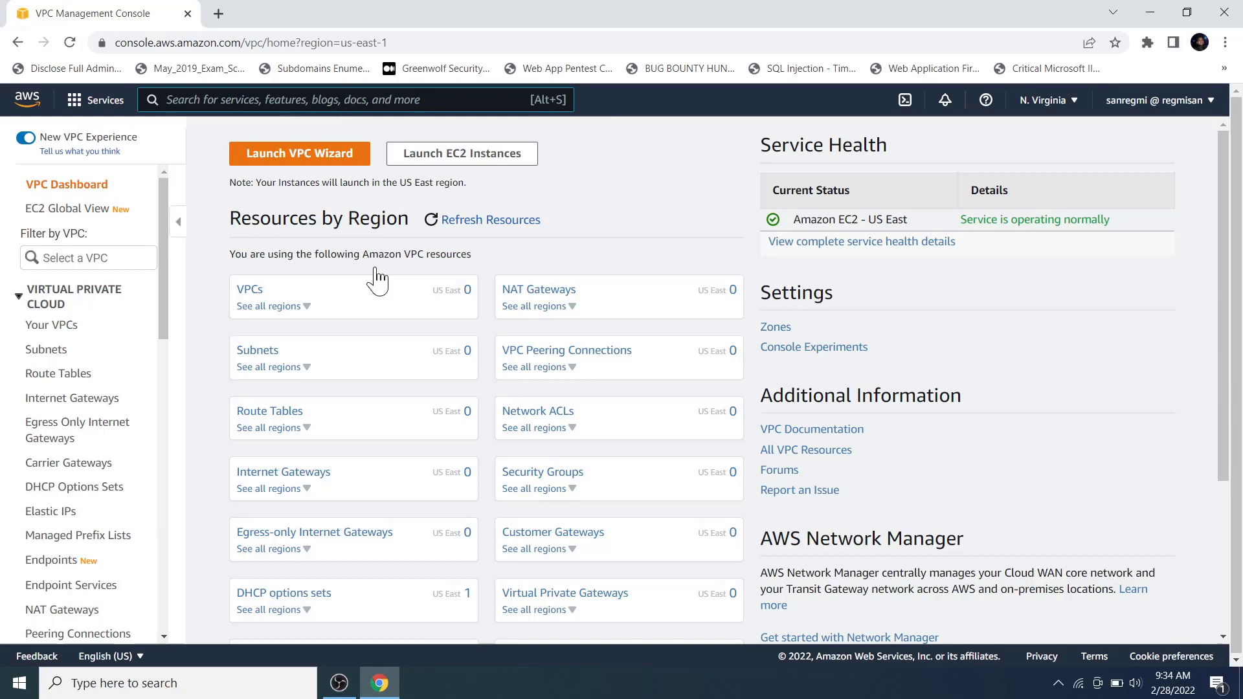
# Create a default VPC in the N. Virginia region.
pyautogui.click(253, 291)
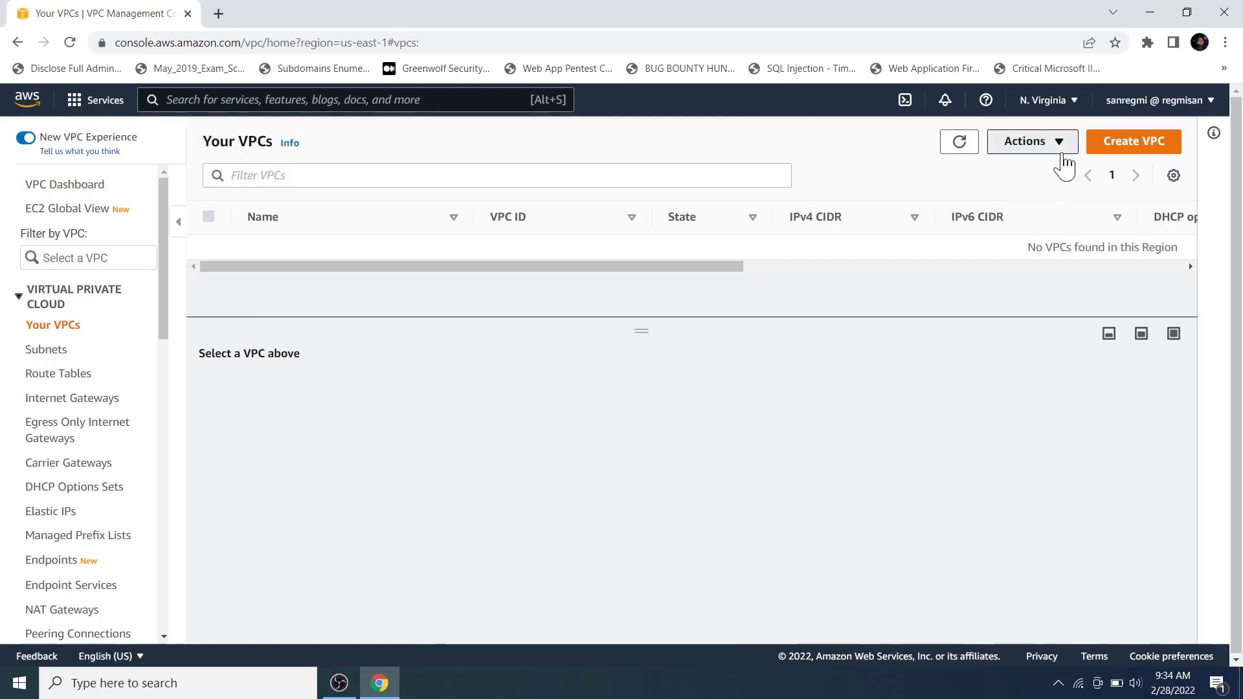
pyautogui.click(1060, 150)
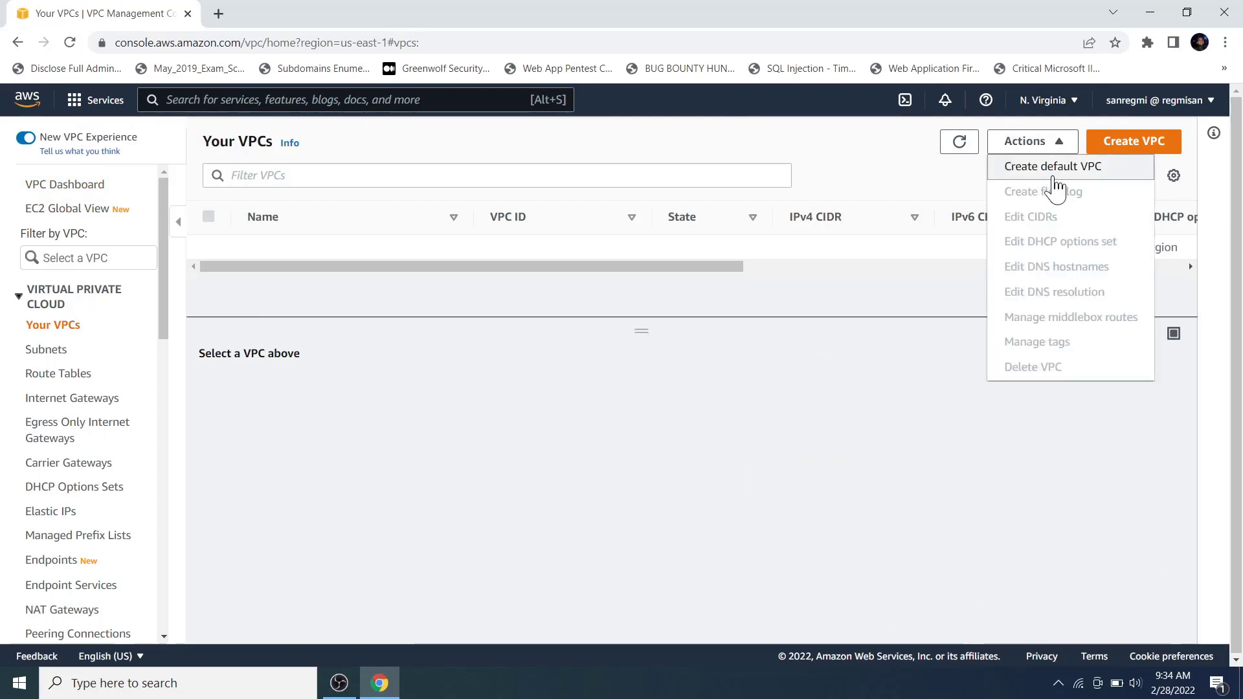
pyautogui.click(1054, 175)
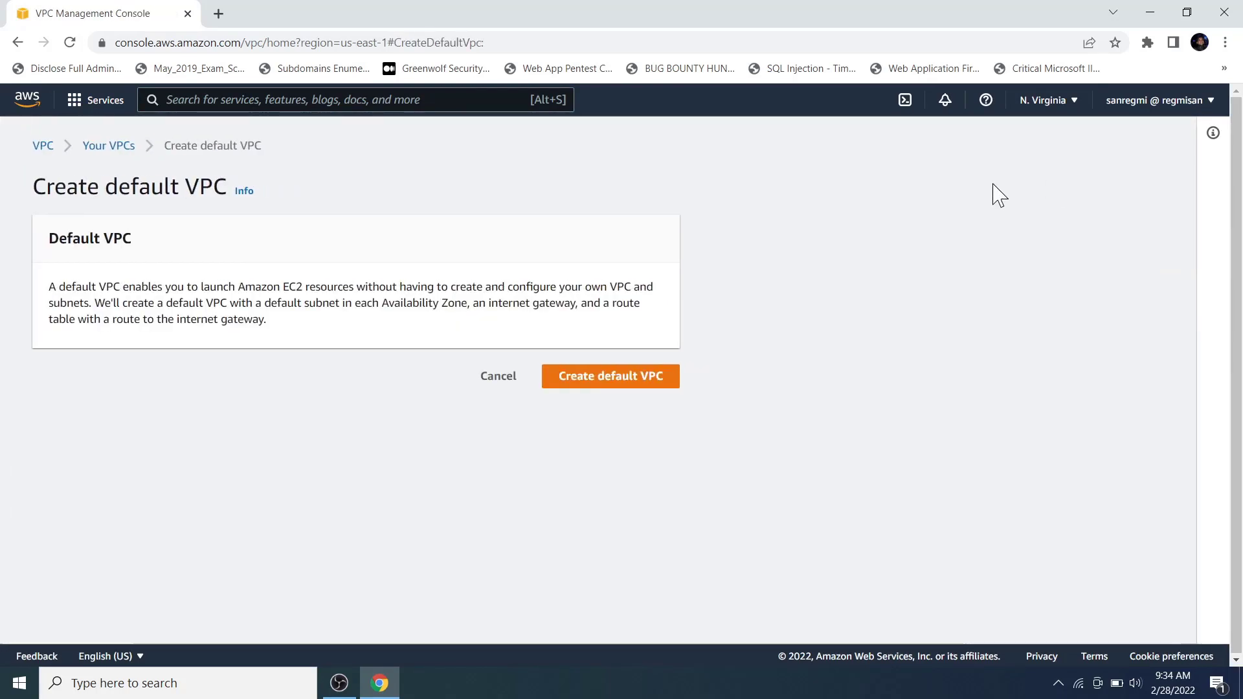
pyautogui.click(616, 381)
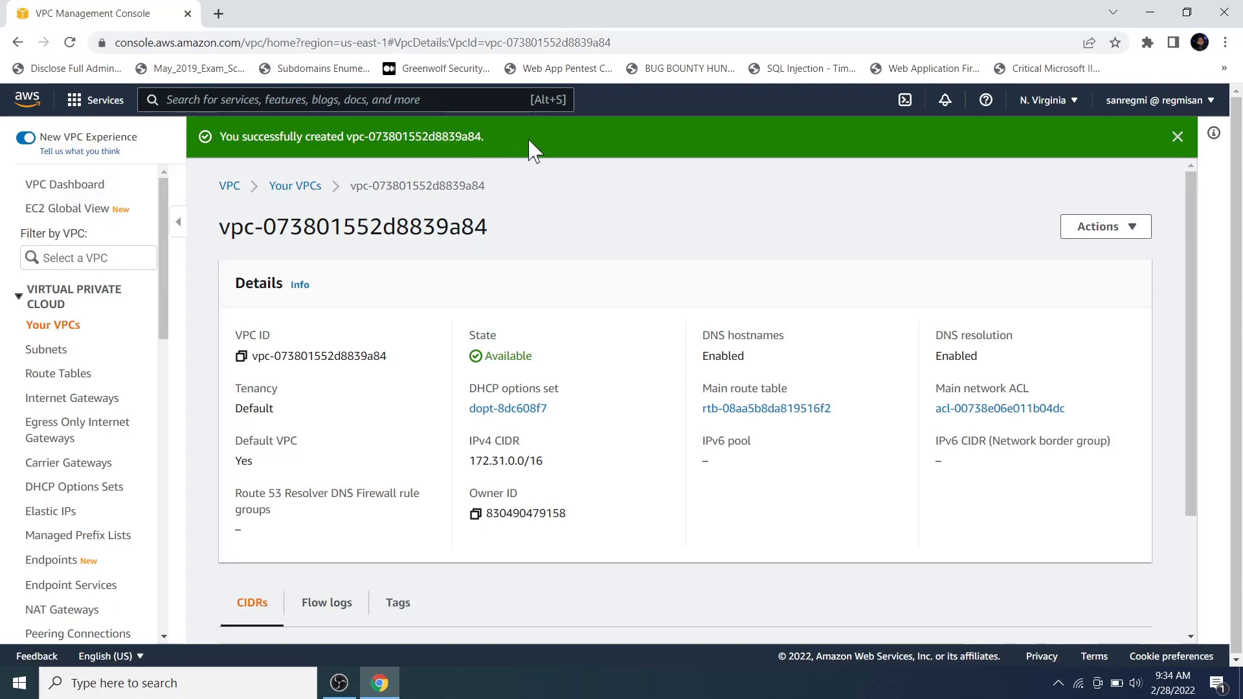
pyautogui.moveTo(527, 134); pyautogui.dragTo(202, 142)
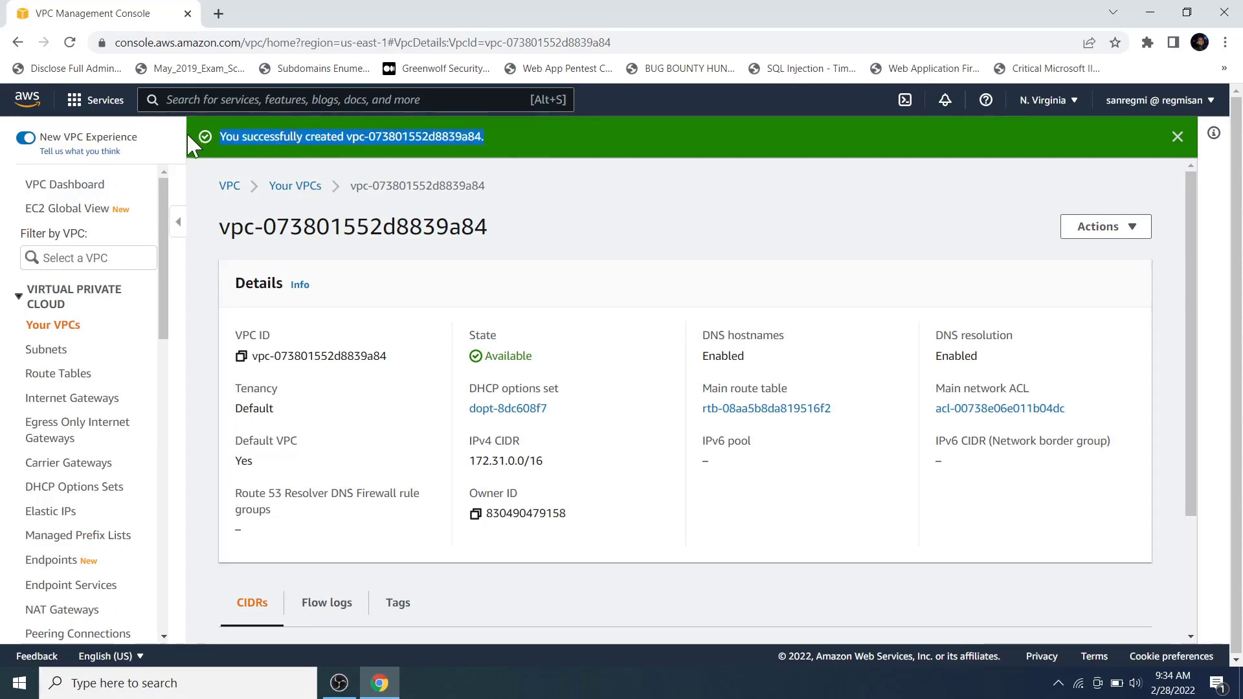
# Open the list of VPCs and name the new default VPC my-learning-vpc.
pyautogui.click(283, 187)
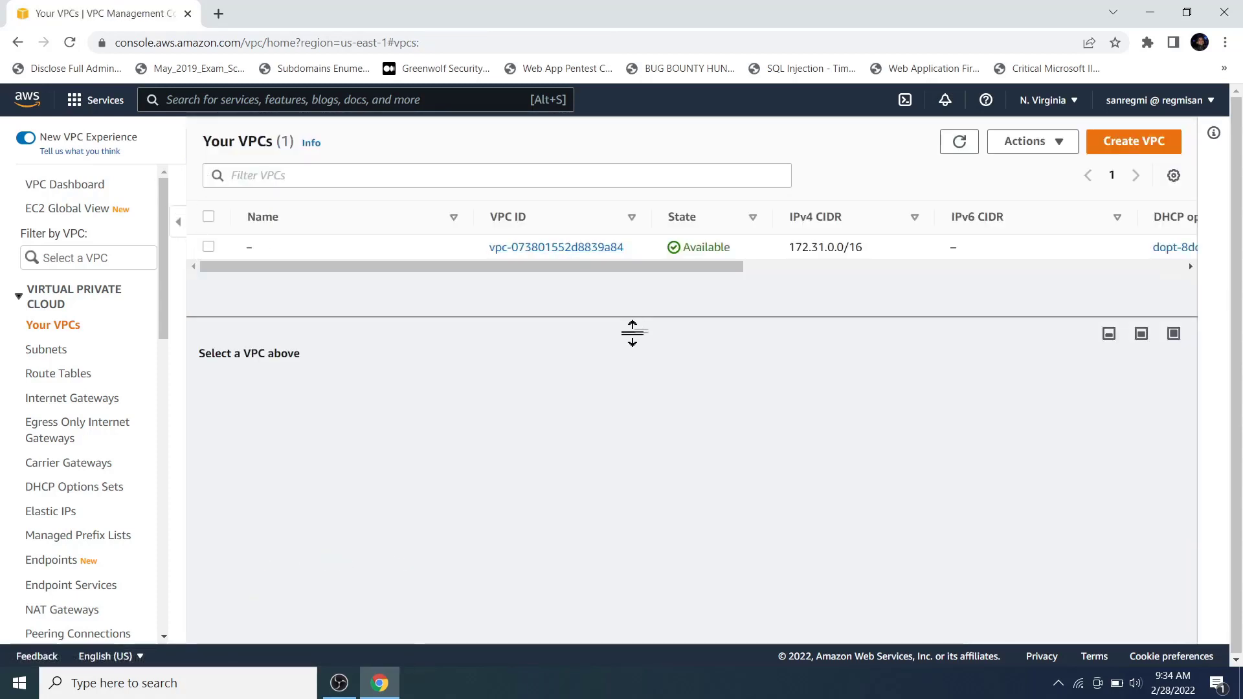
pyautogui.moveTo(633, 332); pyautogui.dragTo(634, 360)
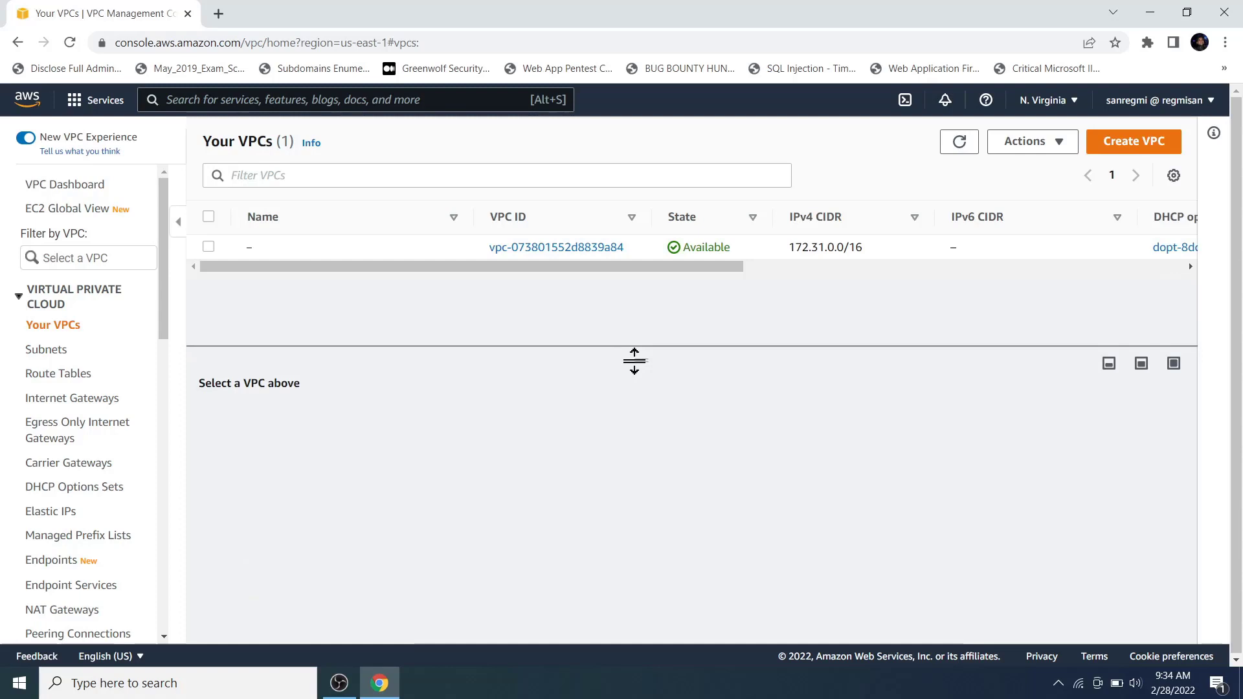
pyautogui.moveTo(634, 361); pyautogui.dragTo(634, 364)
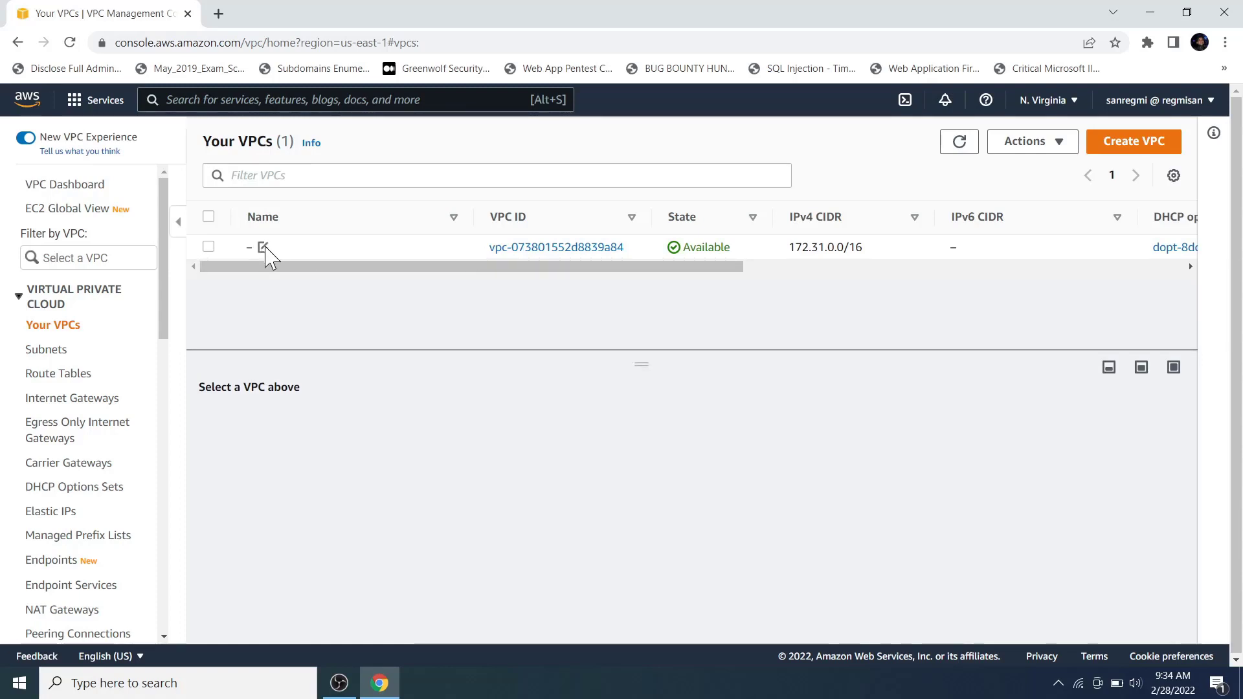
pyautogui.click(263, 247)
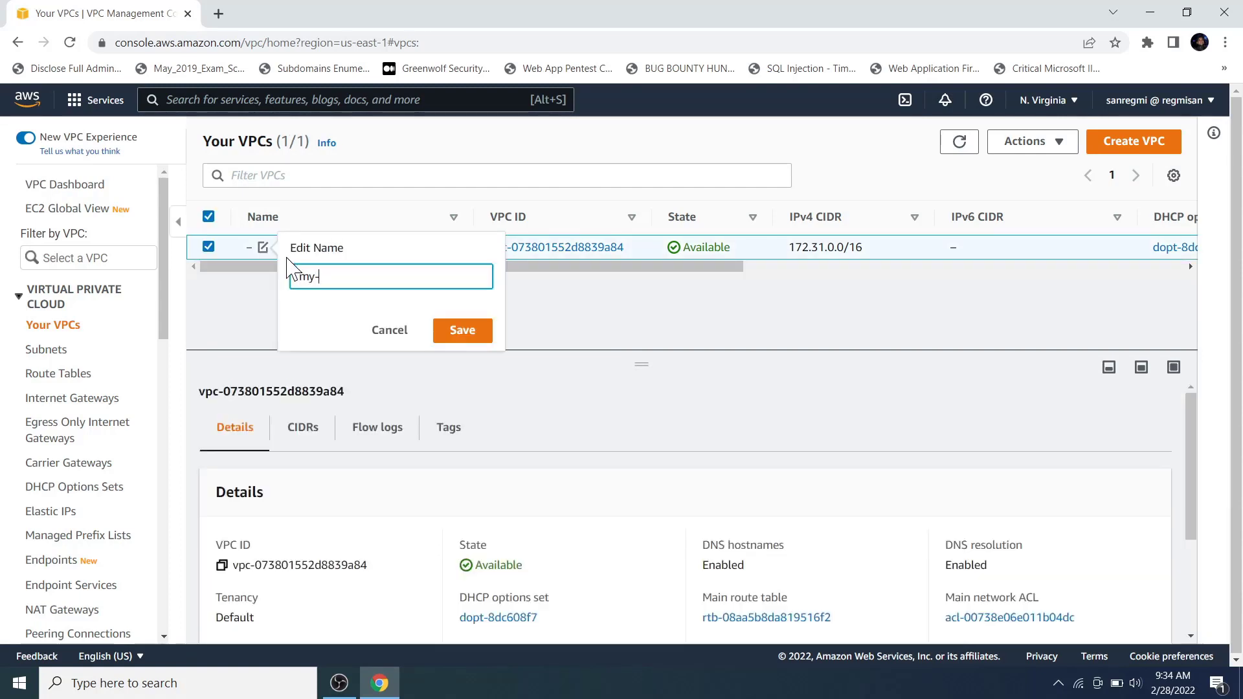
pyautogui.write('my-learning-vpc')
pyautogui.click(473, 332)
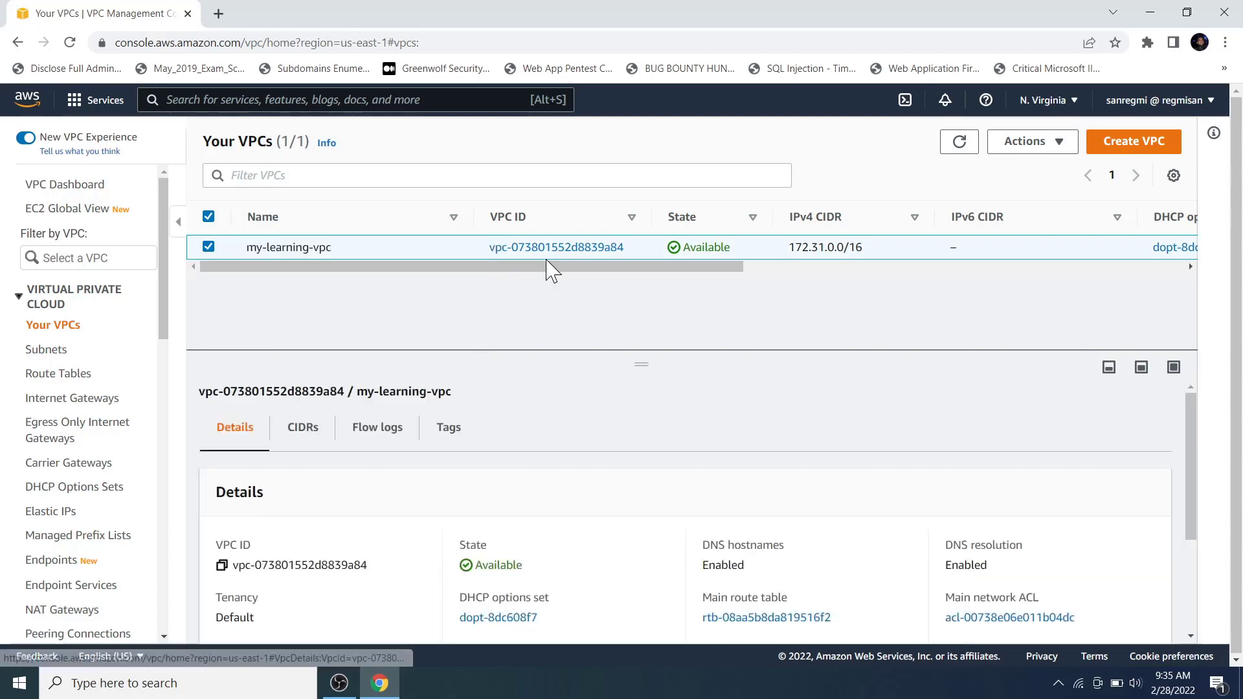
pyautogui.moveTo(549, 267); pyautogui.dragTo(72, 289)
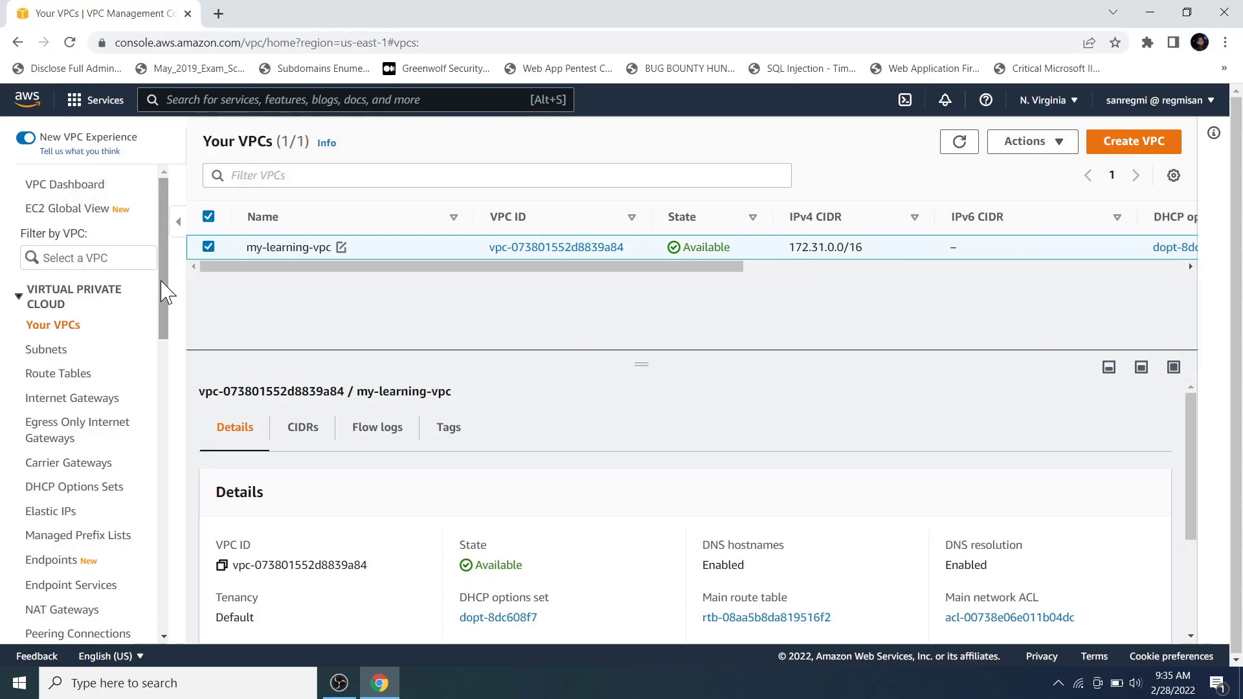
# Name the internet gateway attached to my-learning-vpc as my-learning-IGW.
pyautogui.click(102, 402)
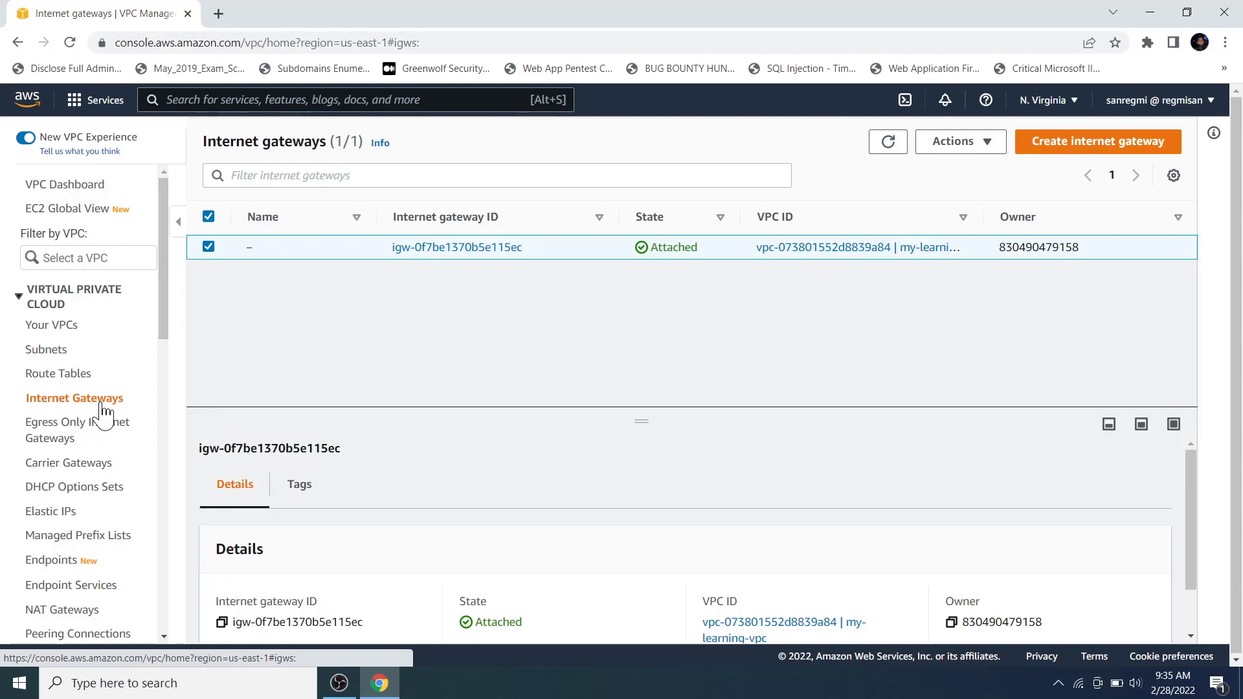
pyautogui.moveTo(248, 251)
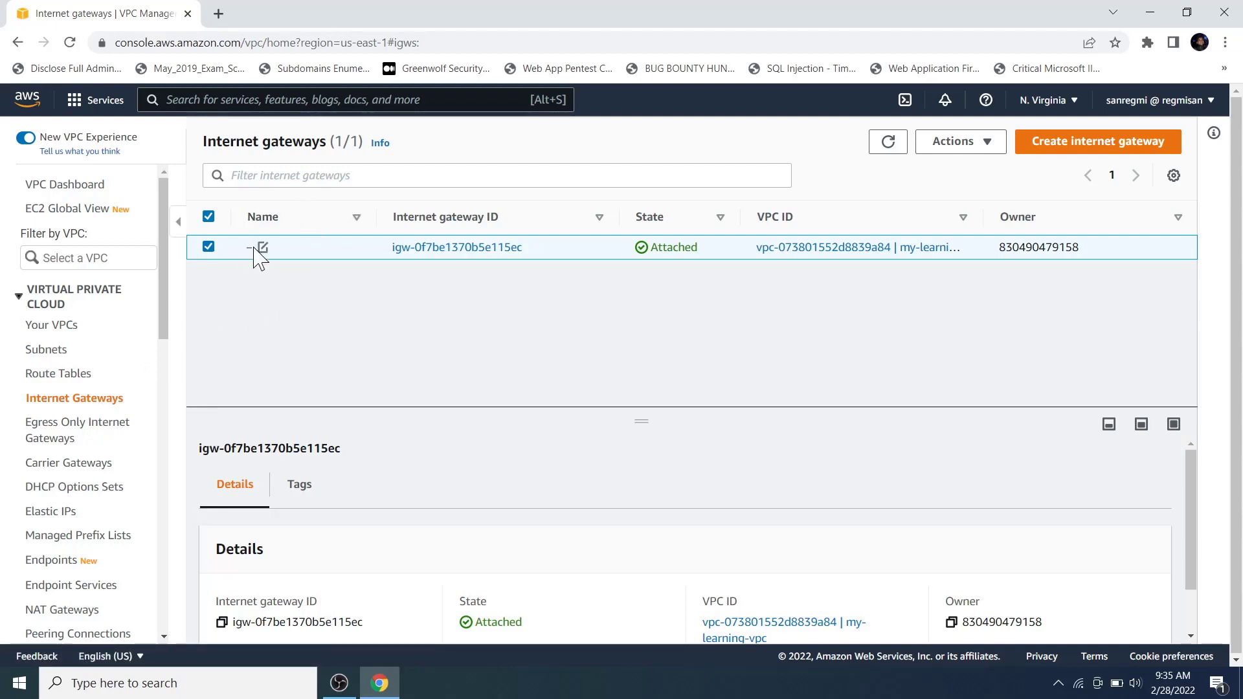
pyautogui.click(263, 247)
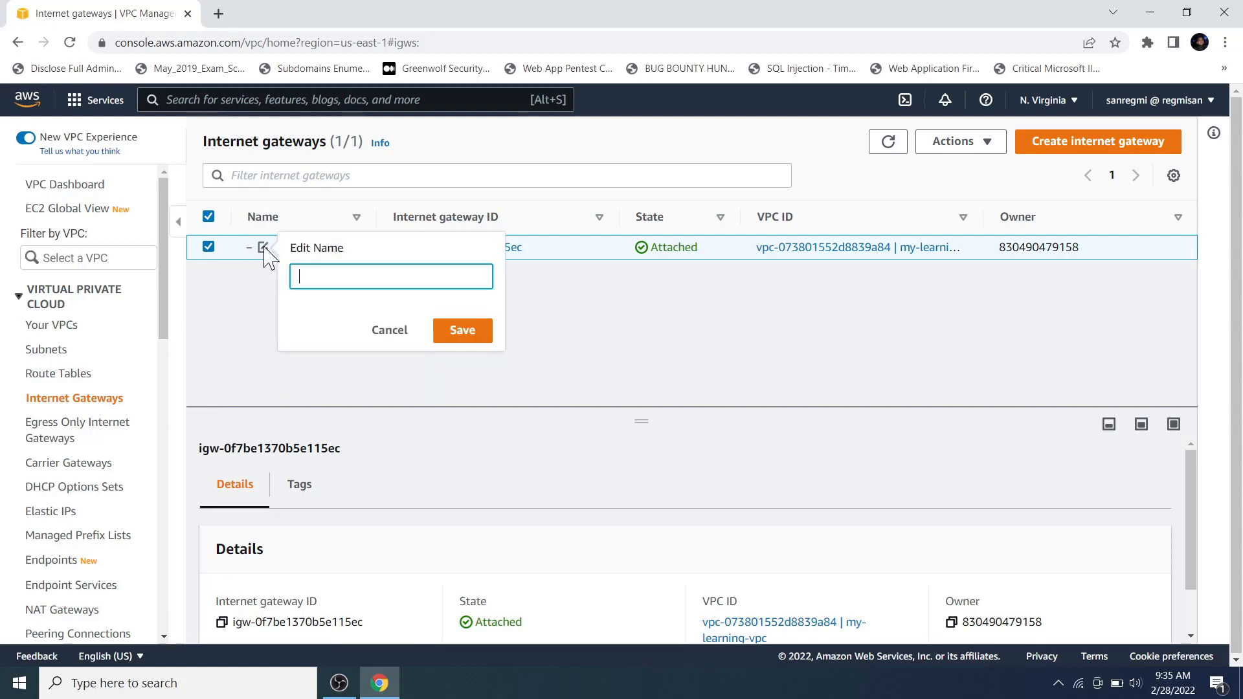
pyautogui.write('my ')
pyautogui.write('learning-IGW')
pyautogui.click(450, 338)
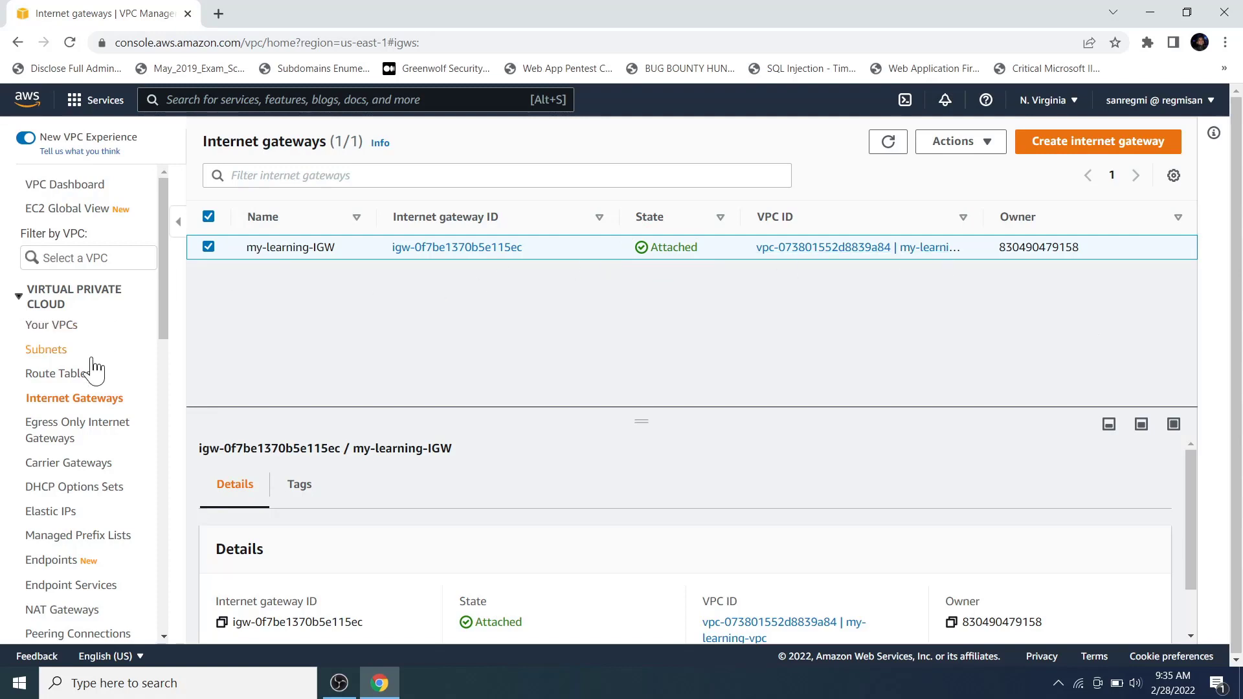
# Delete all subnets of my-learning-vpc except the one with IPv4 CIDR 172.31.0.0/20, confirming with the word delete.
pyautogui.click(54, 352)
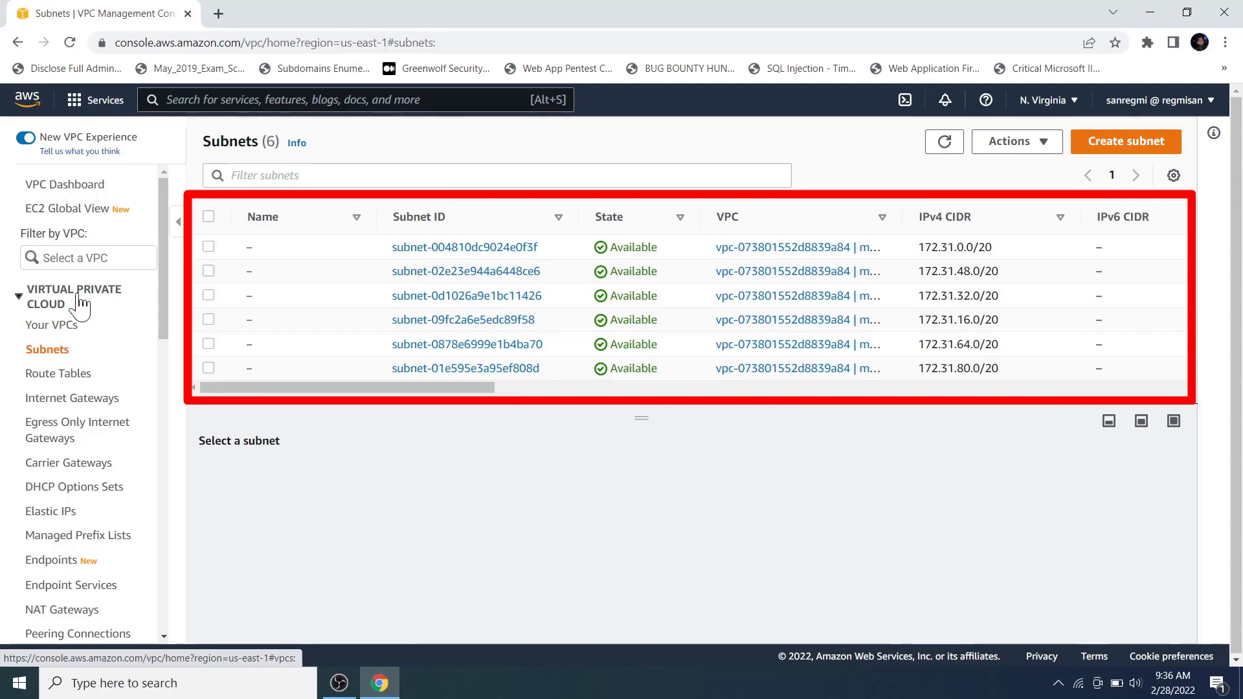
pyautogui.click(59, 324)
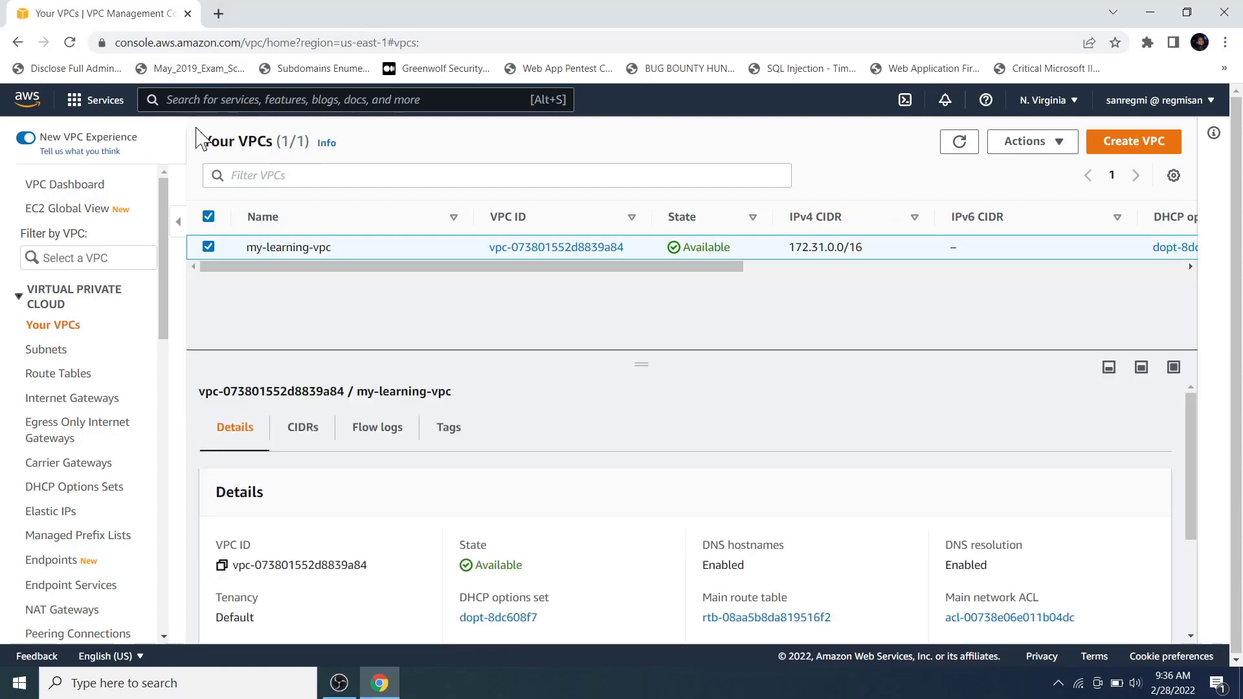
pyautogui.click(51, 353)
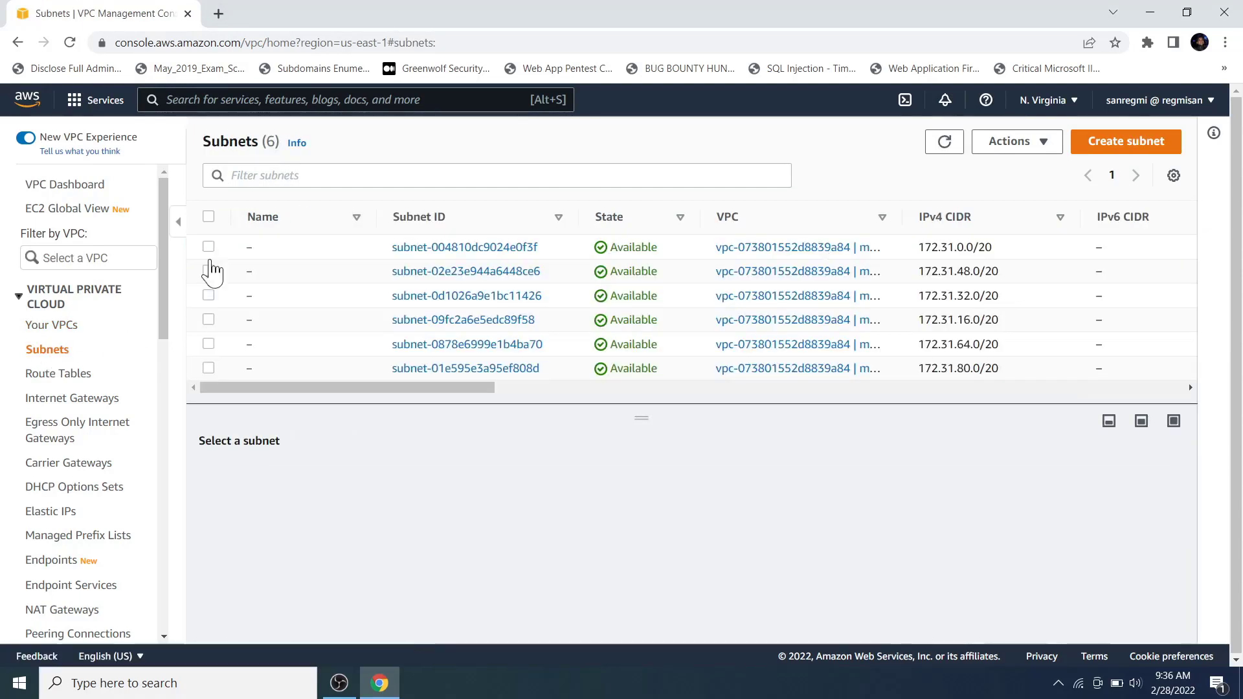
pyautogui.click(208, 271)
pyautogui.click(208, 295)
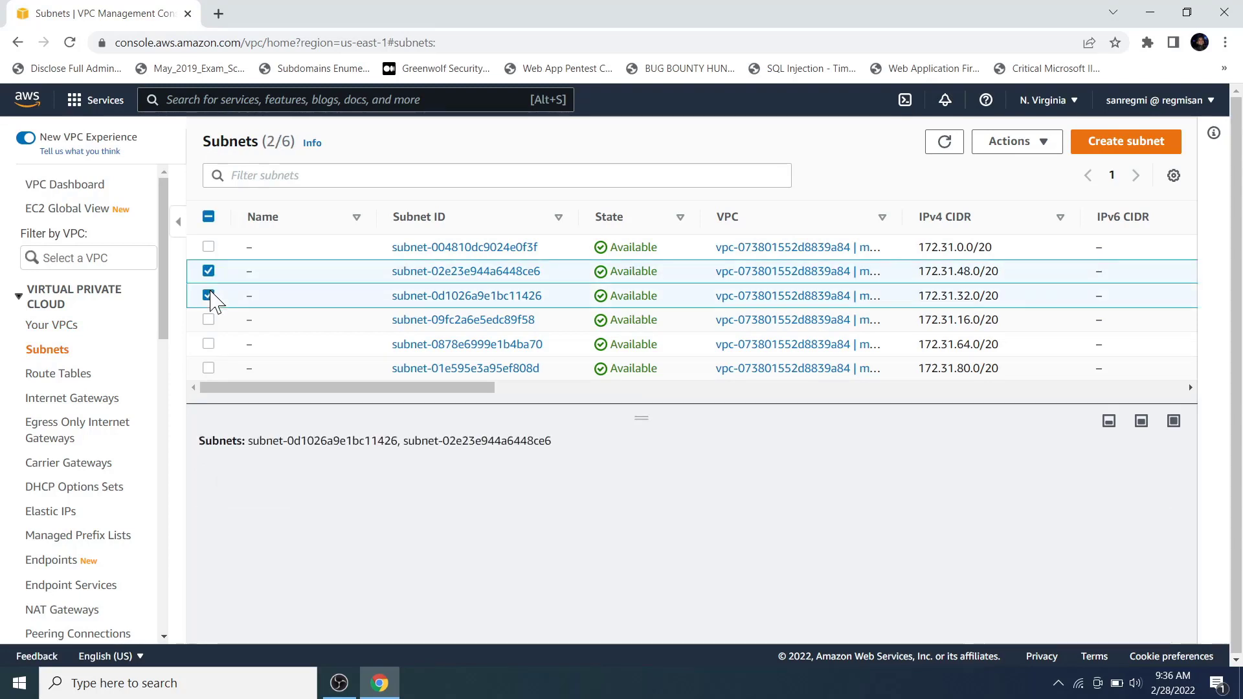
pyautogui.click(208, 319)
pyautogui.click(208, 344)
pyautogui.click(208, 368)
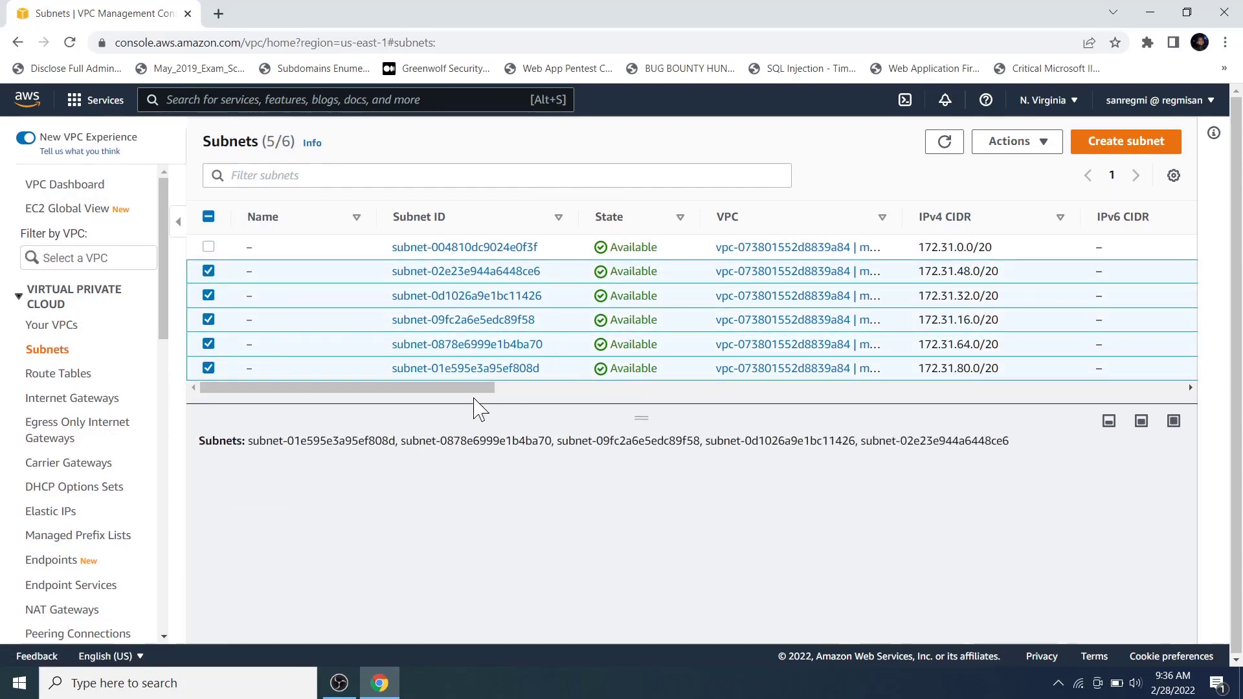
pyautogui.moveTo(483, 390); pyautogui.dragTo(608, 397)
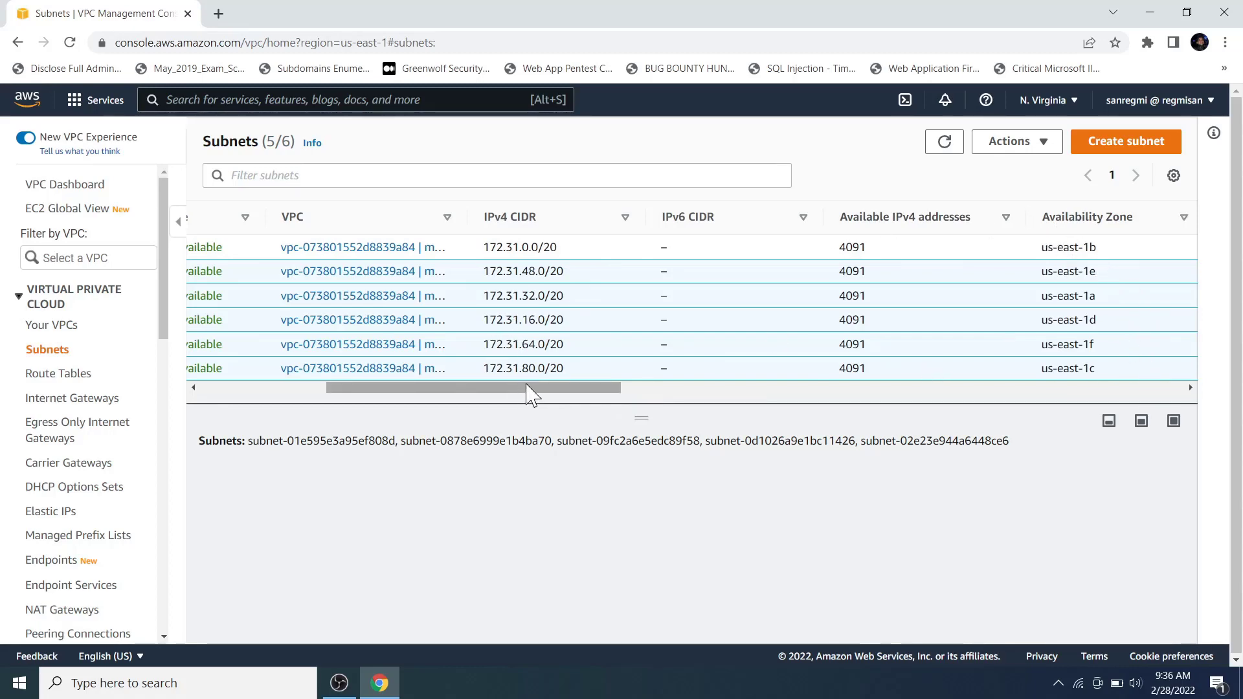
pyautogui.moveTo(528, 392); pyautogui.dragTo(350, 370)
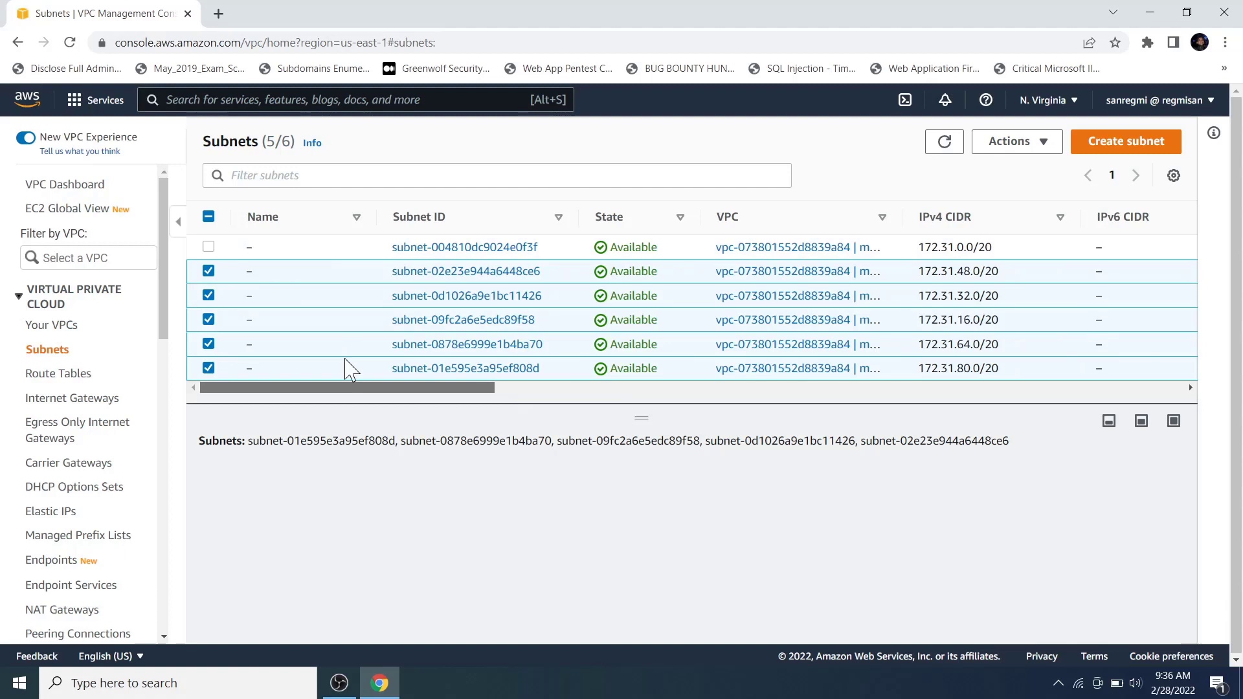
pyautogui.click(1050, 148)
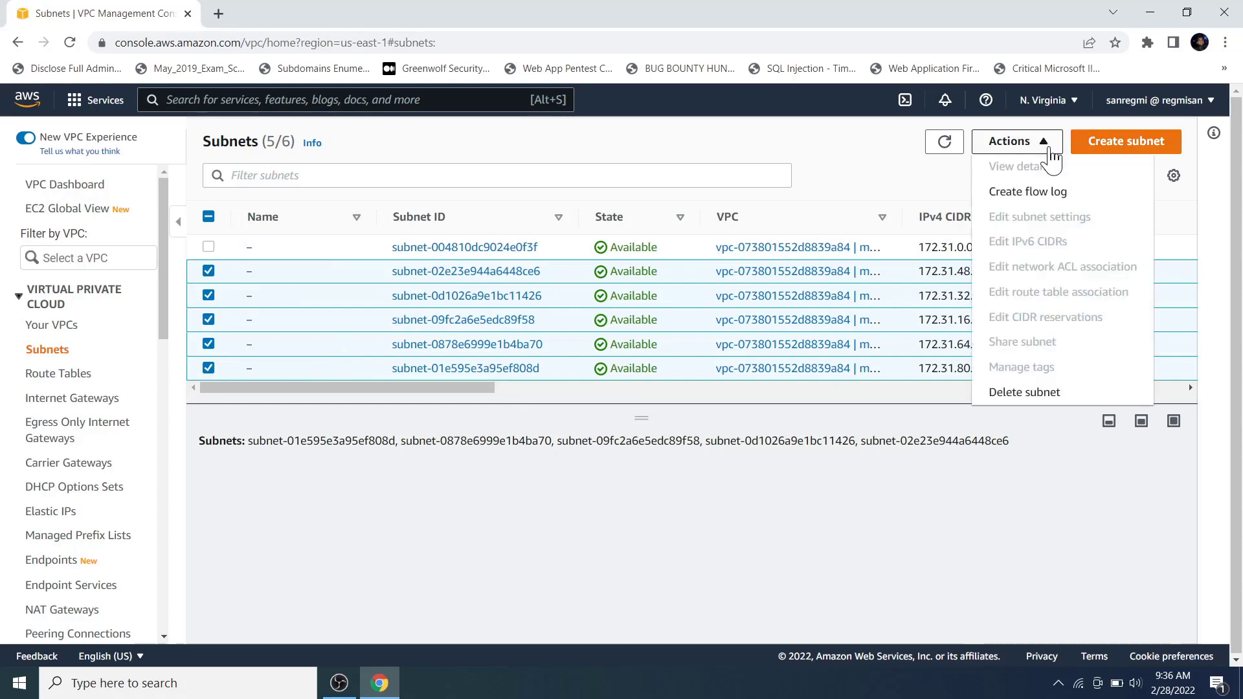
pyautogui.click(1010, 392)
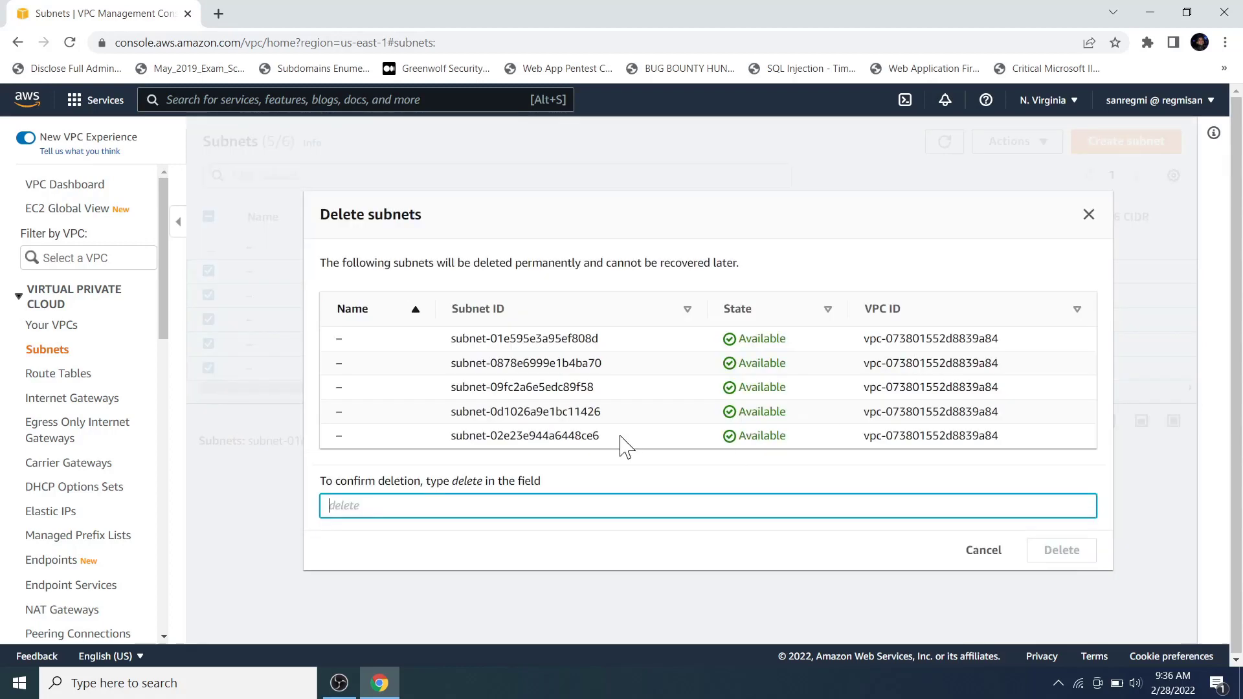
pyautogui.write('delete')
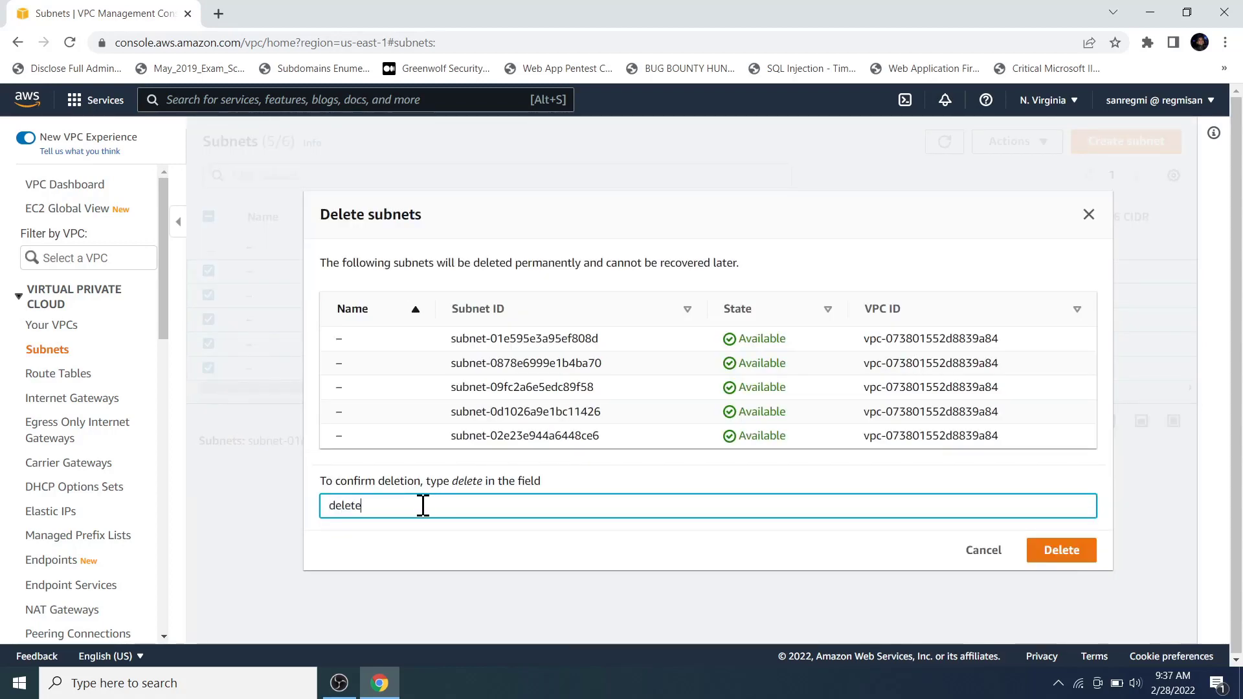
pyautogui.click(1080, 554)
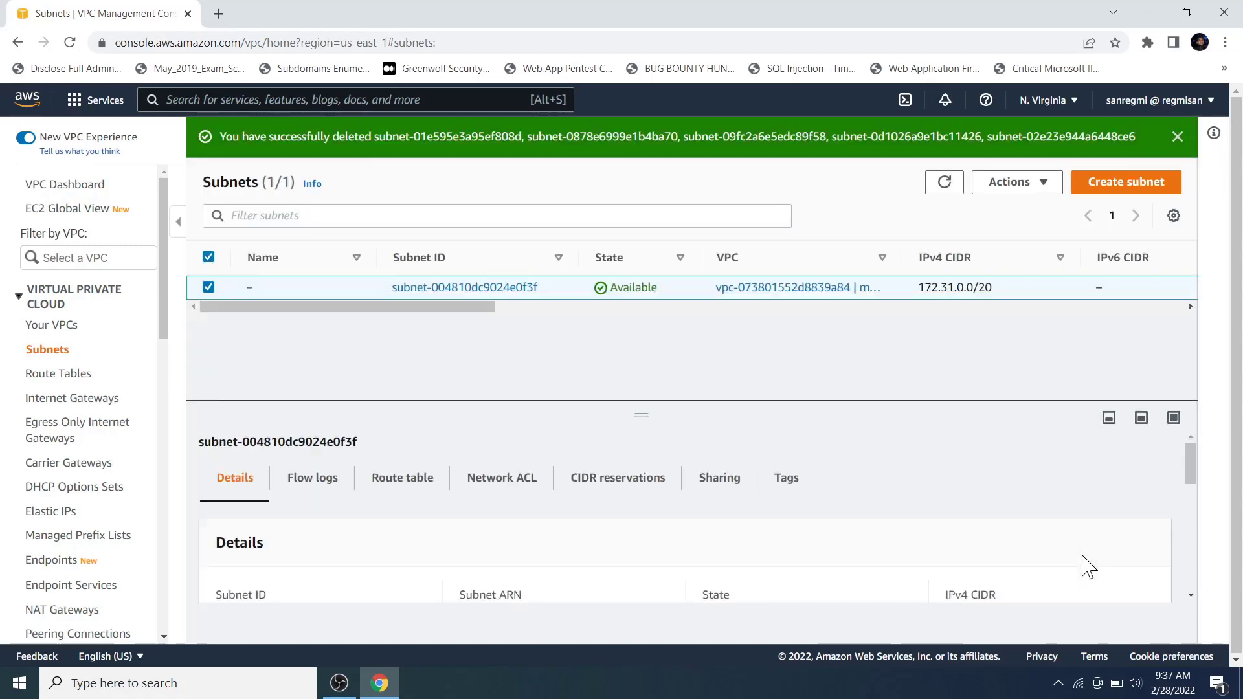
# Name the remaining 172.31.0.0/20 subnet Public Subnet.
pyautogui.click(261, 288)
pyautogui.write('Public')
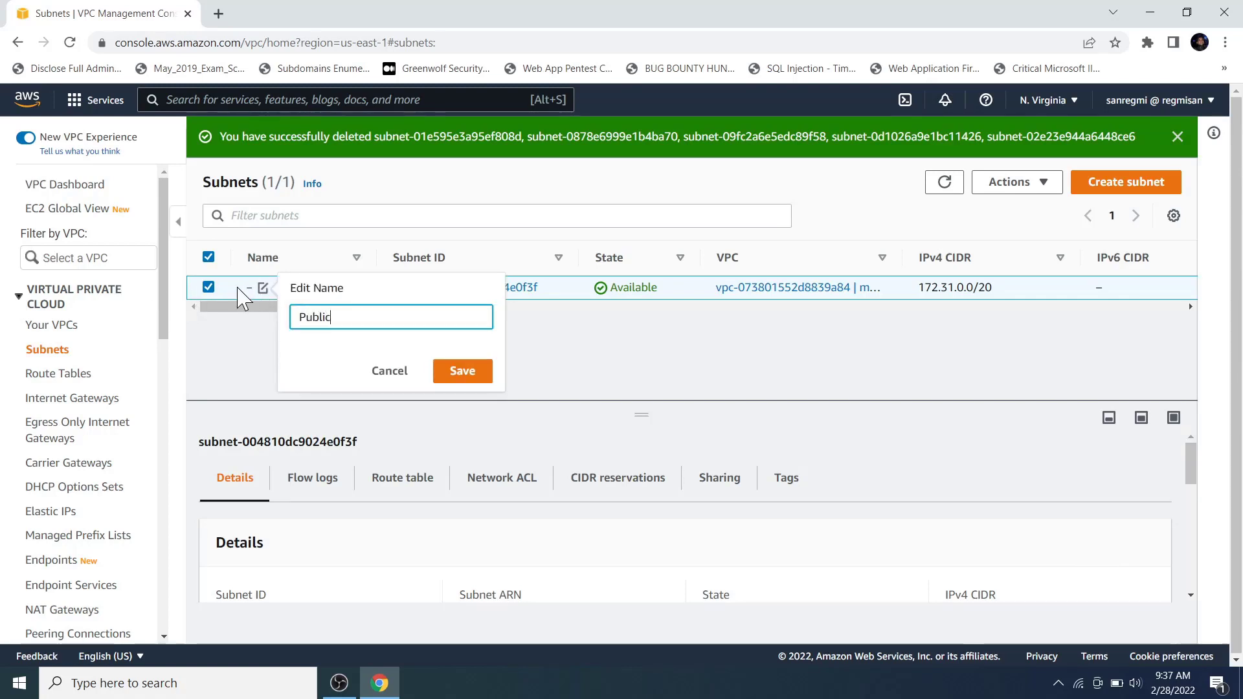
pyautogui.write(' Subnet')
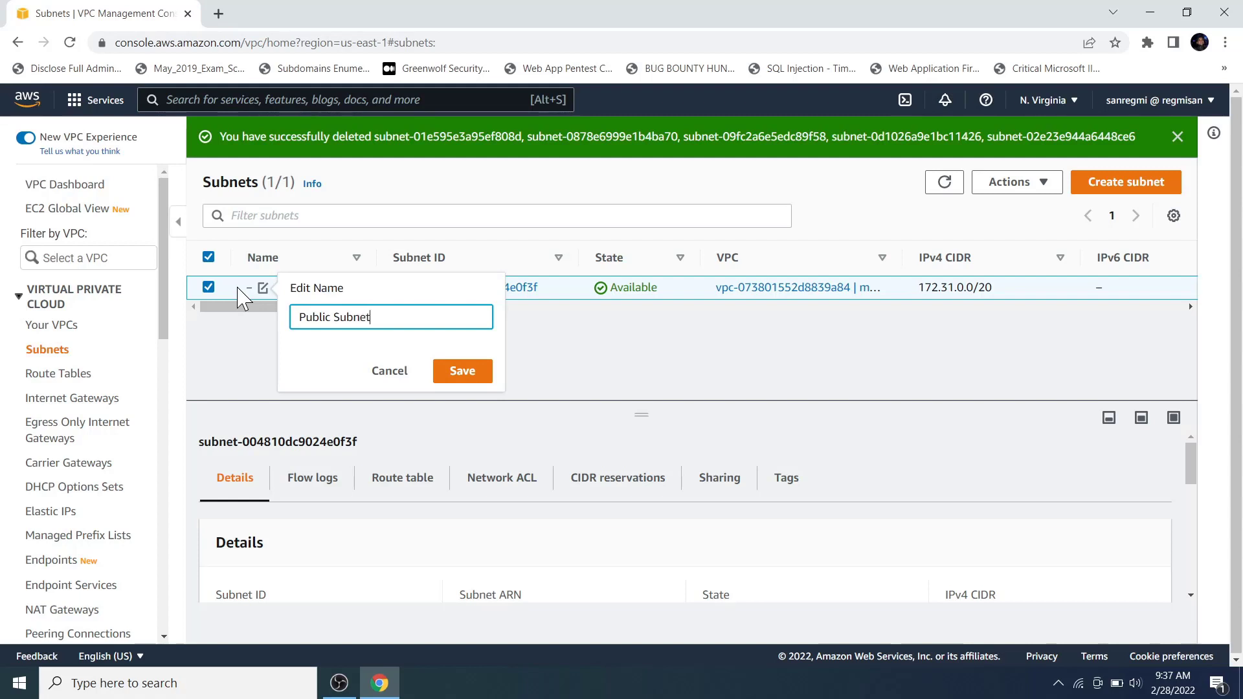
pyautogui.click(464, 374)
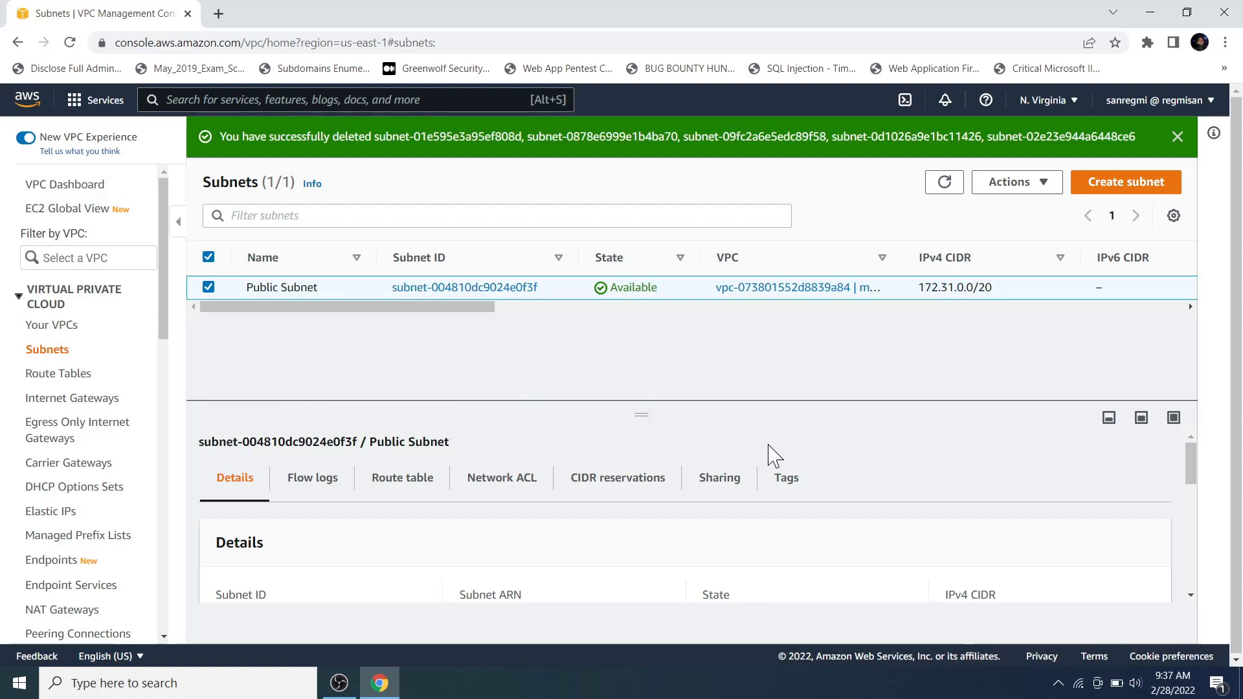
# Start creating a subnet in my-learning-vpc and enter Private Subnet as its name.
pyautogui.click(1110, 184)
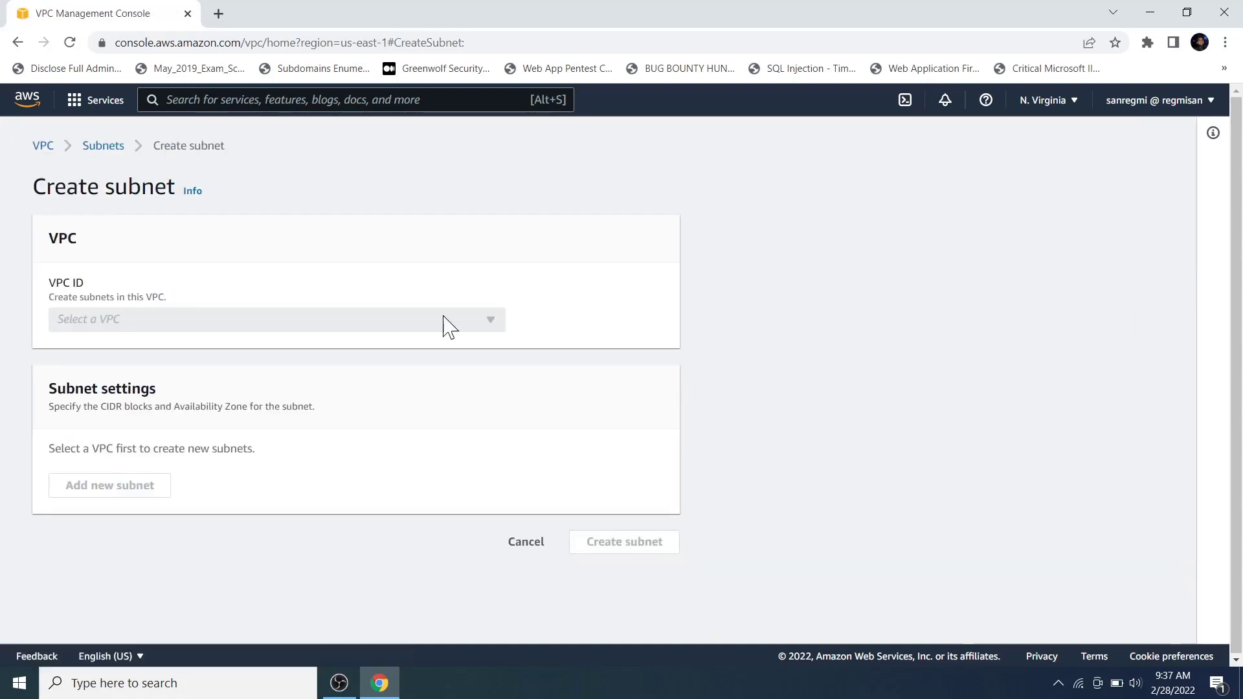
pyautogui.click(159, 322)
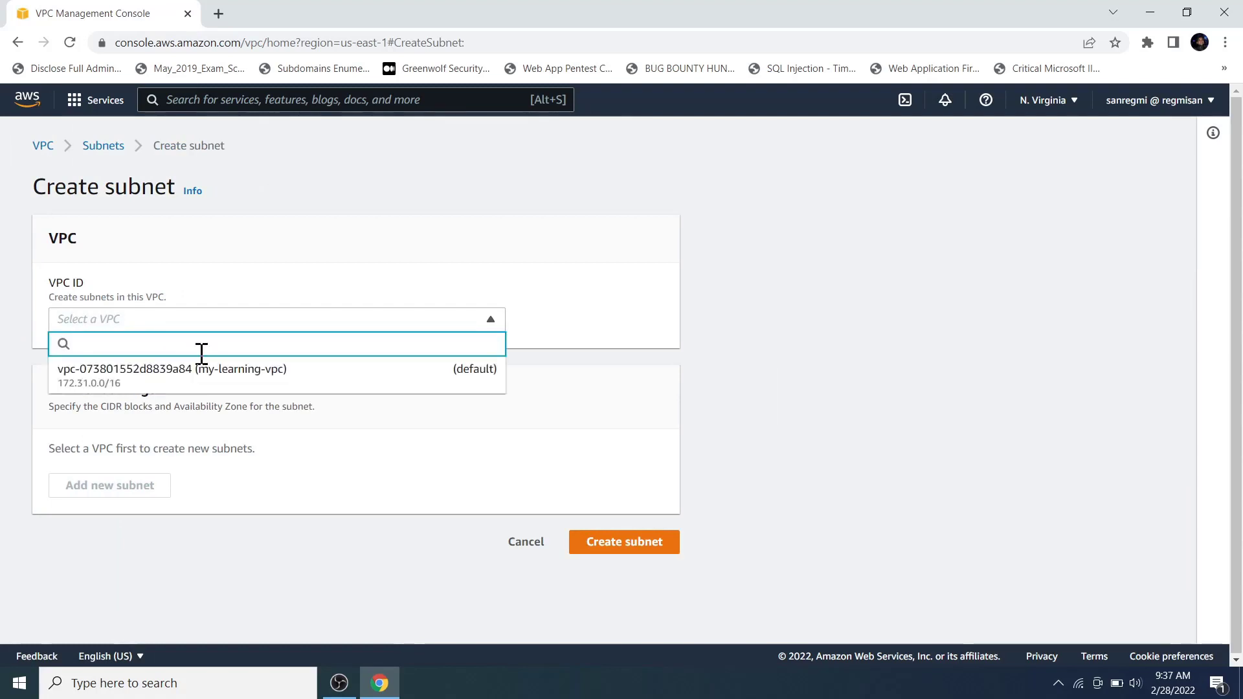
pyautogui.click(205, 386)
pyautogui.scroll(-3, 171, 405)
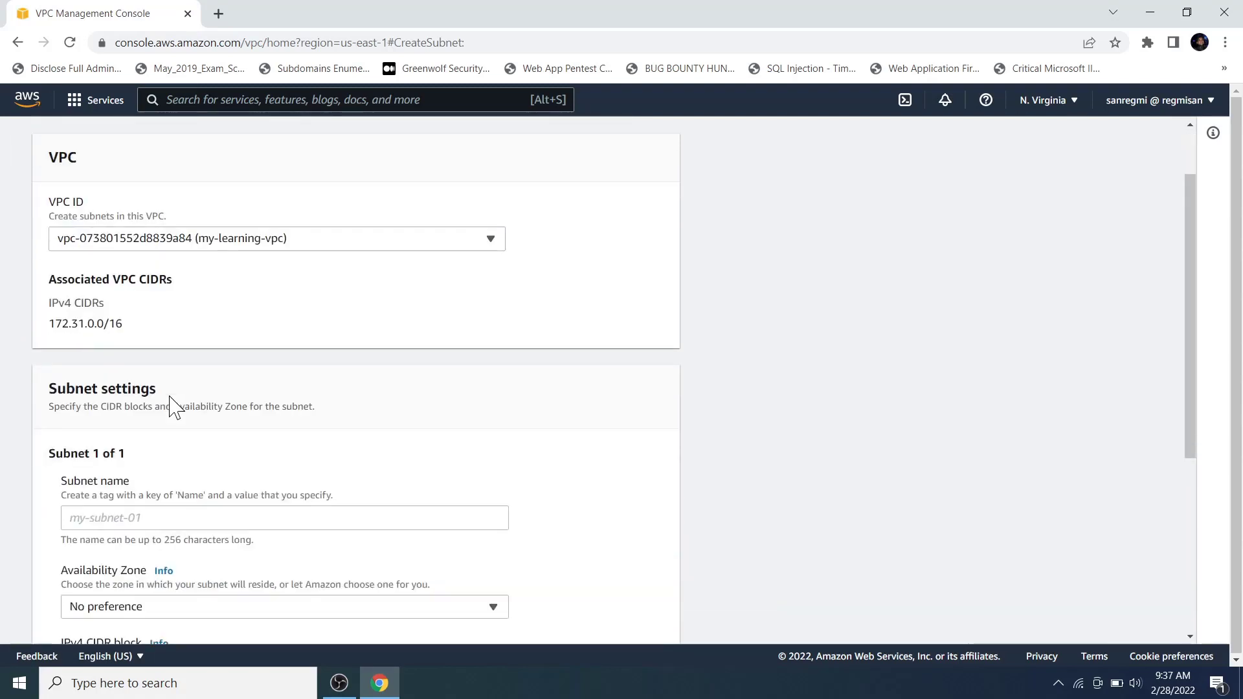
pyautogui.click(161, 437)
pyautogui.write('Private Subnet')
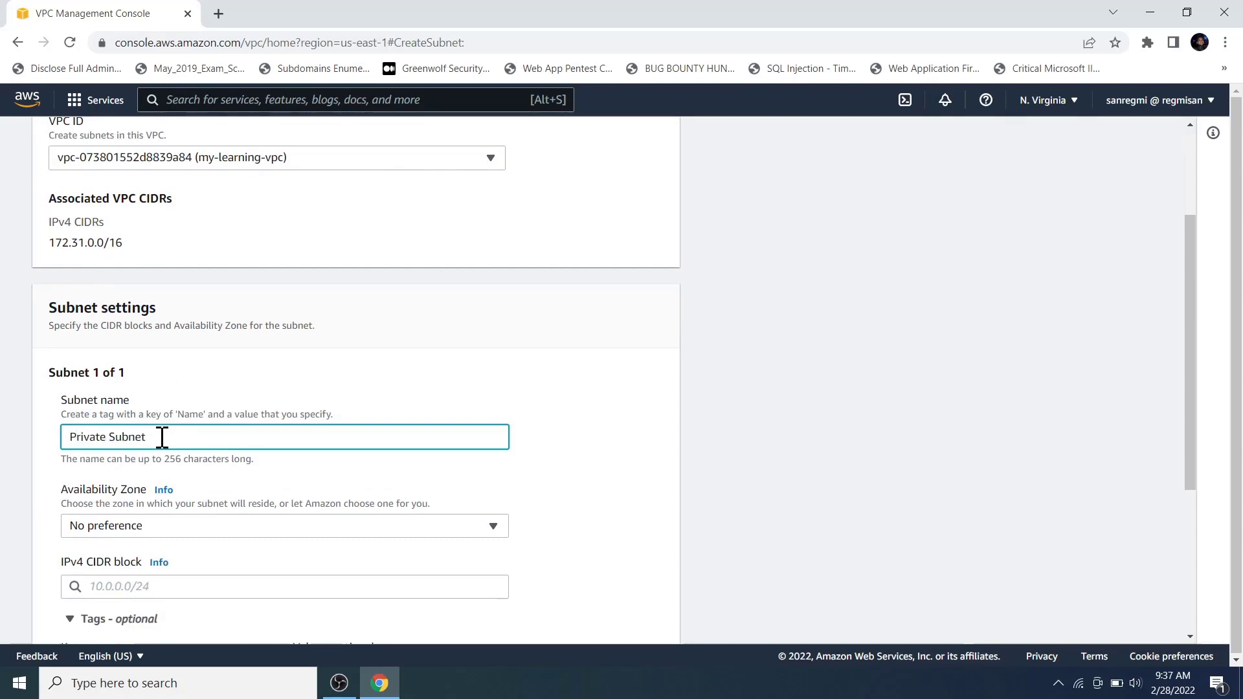
# Set the new private subnet's IPv4 CIDR block to 172.31.100.0/24, create it, and clear the subnet list filter.
pyautogui.scroll(-1, 238, 530)
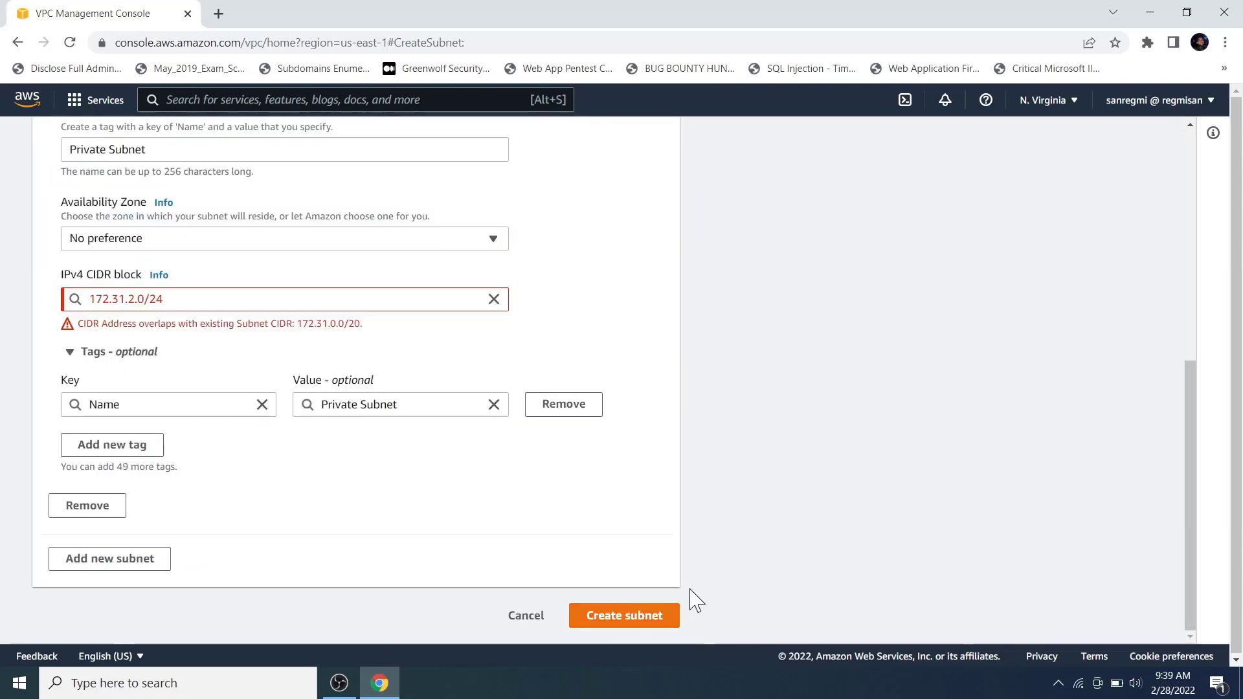
pyautogui.click(134, 300)
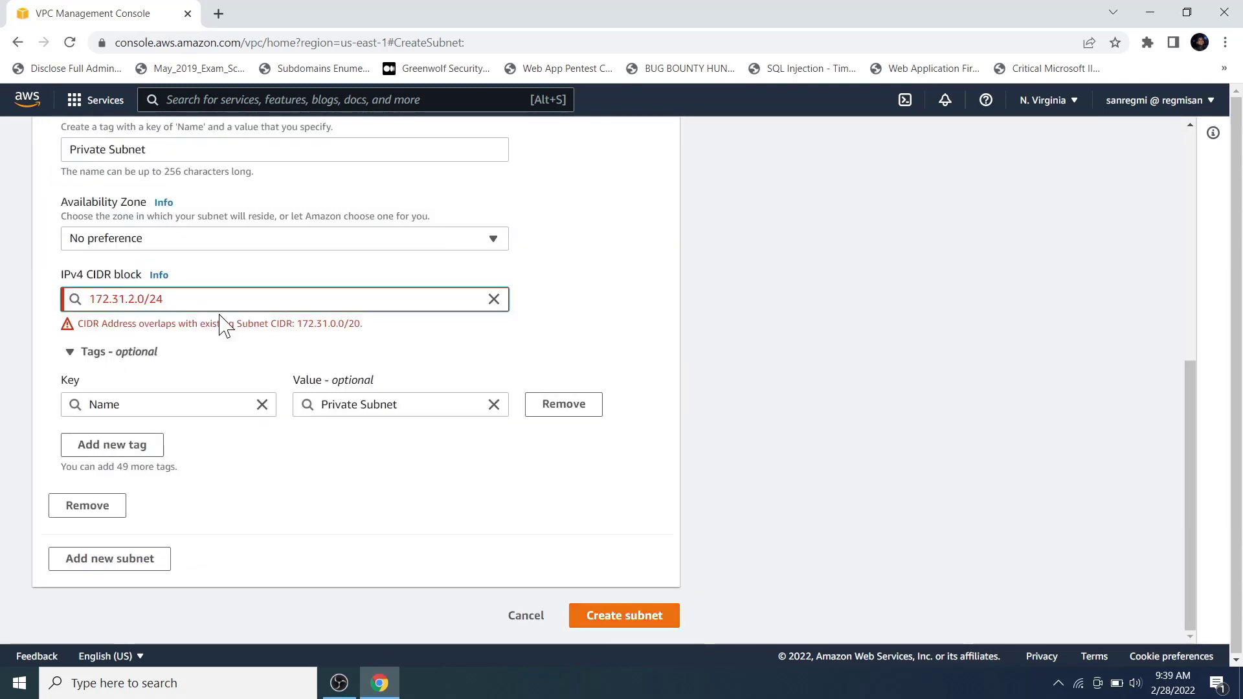
pyautogui.press('BackSpace')
pyautogui.write('100')
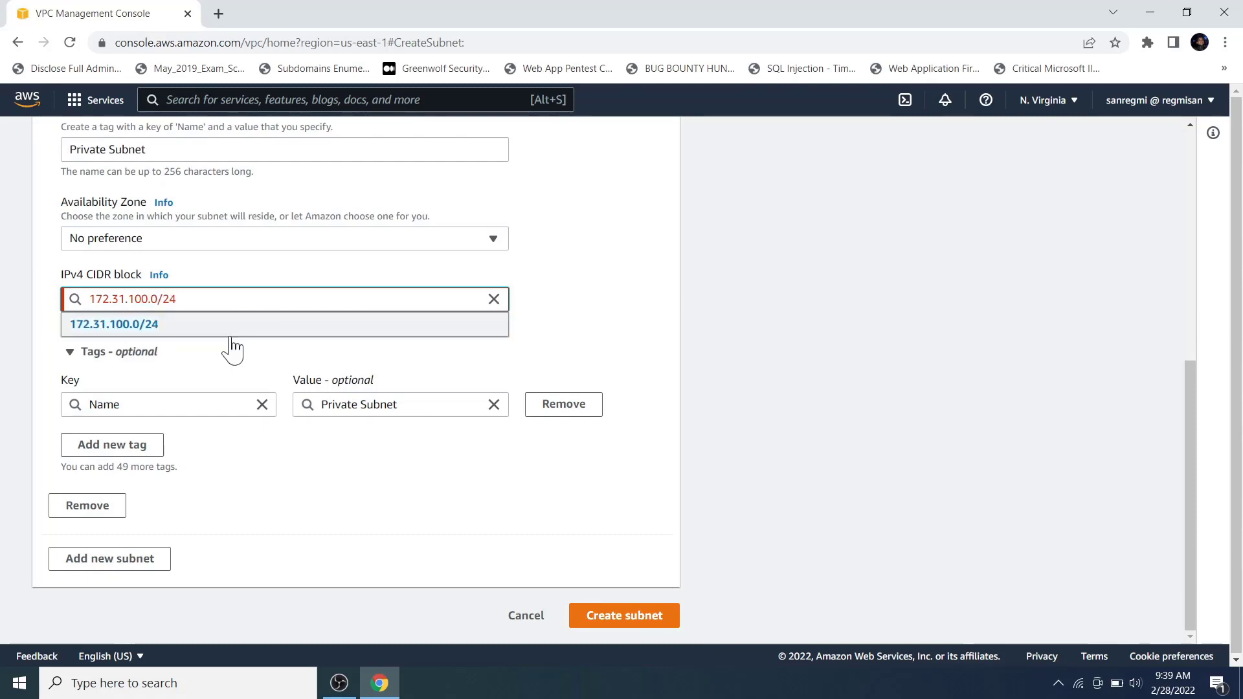
pyautogui.click(281, 329)
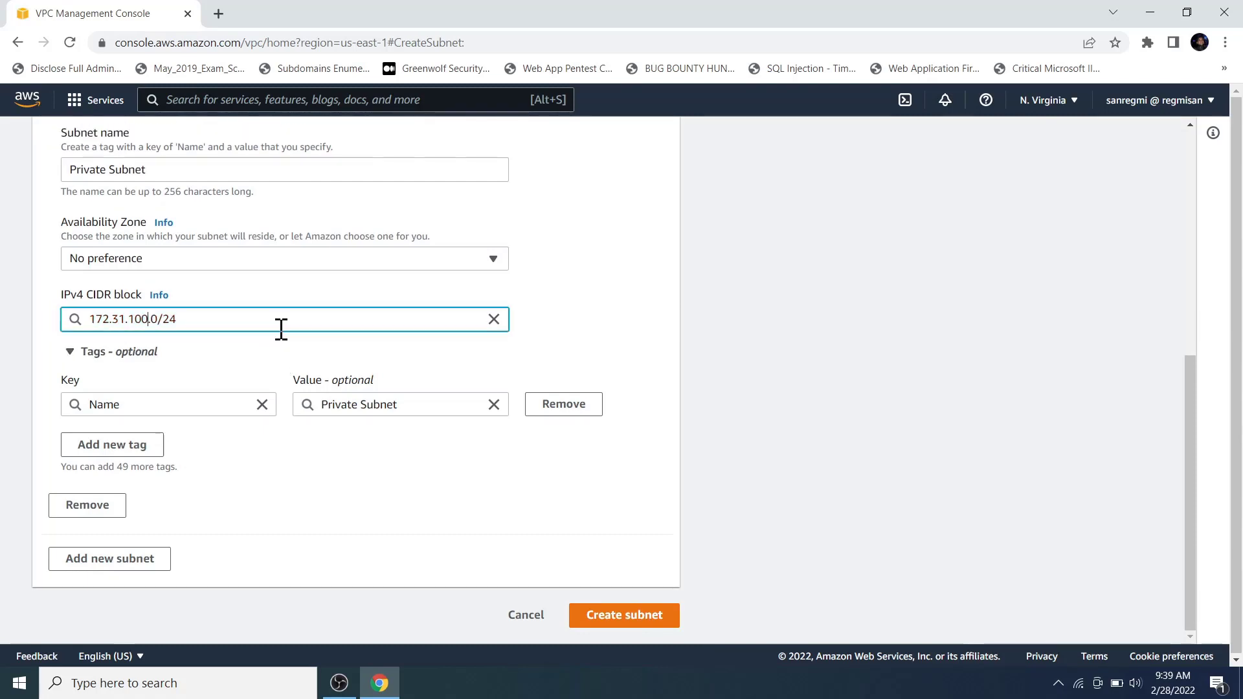
pyautogui.click(577, 616)
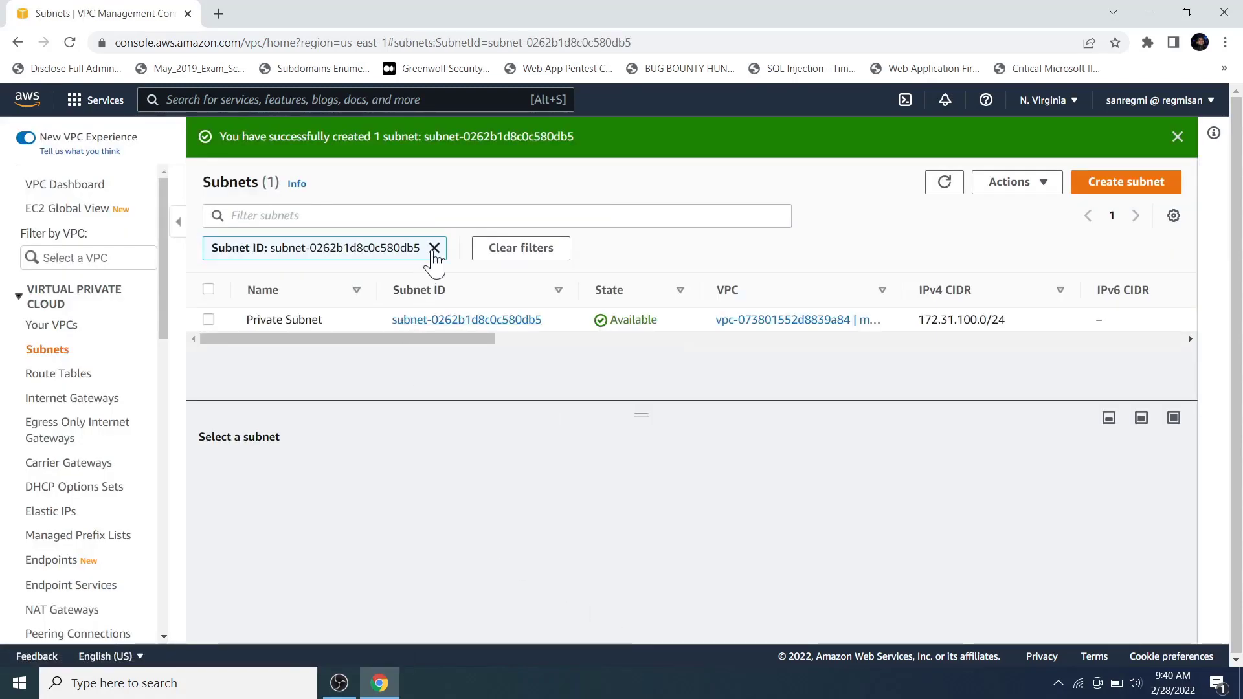
pyautogui.click(433, 249)
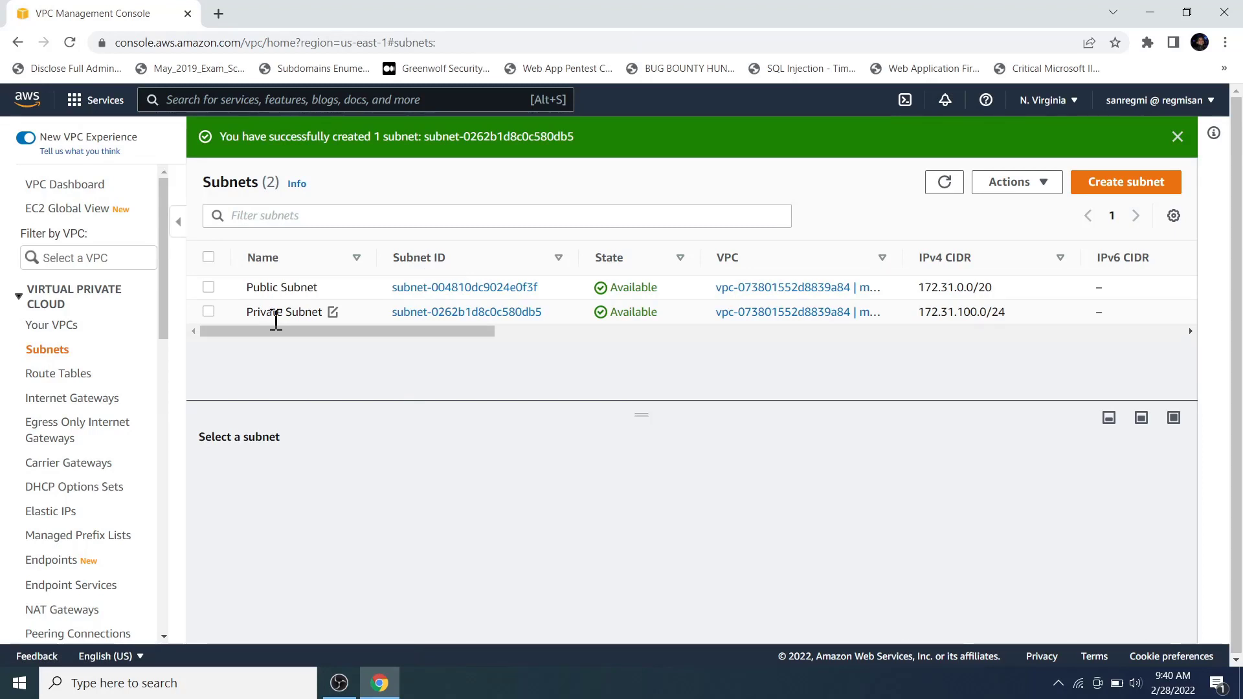
# Name the existing main route table of my-learning-vpc Public RT.
pyautogui.moveTo(167, 332); pyautogui.dragTo(170, 363)
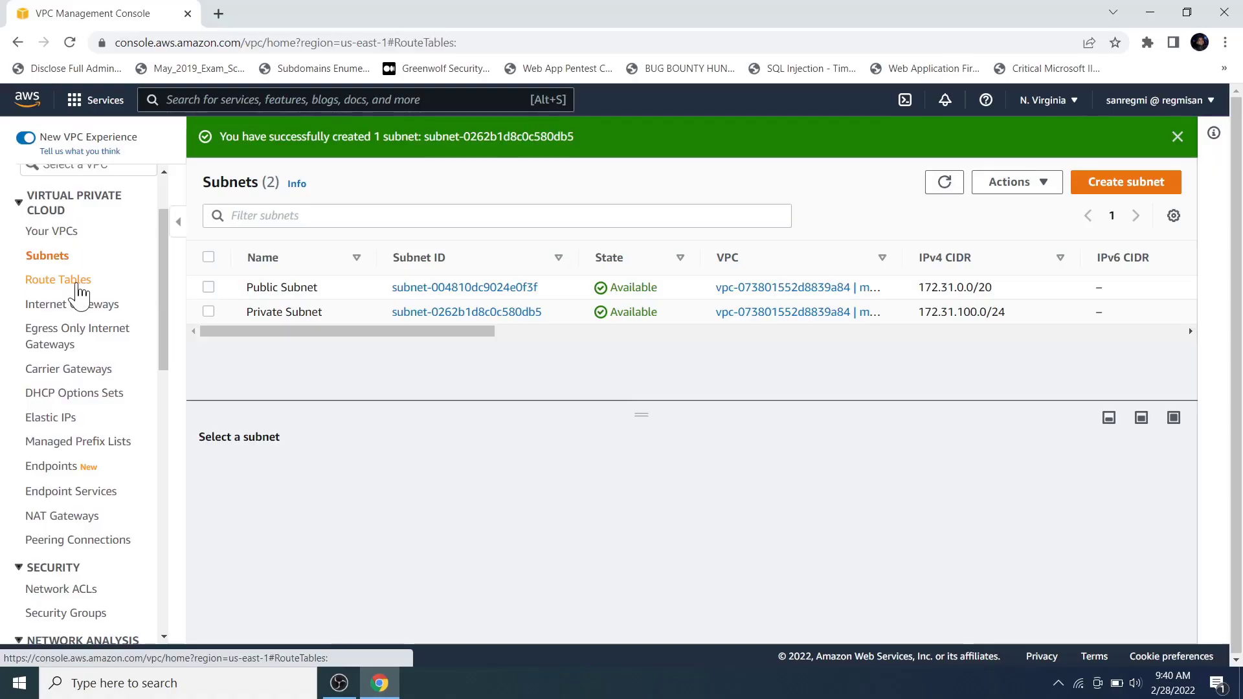
pyautogui.click(76, 280)
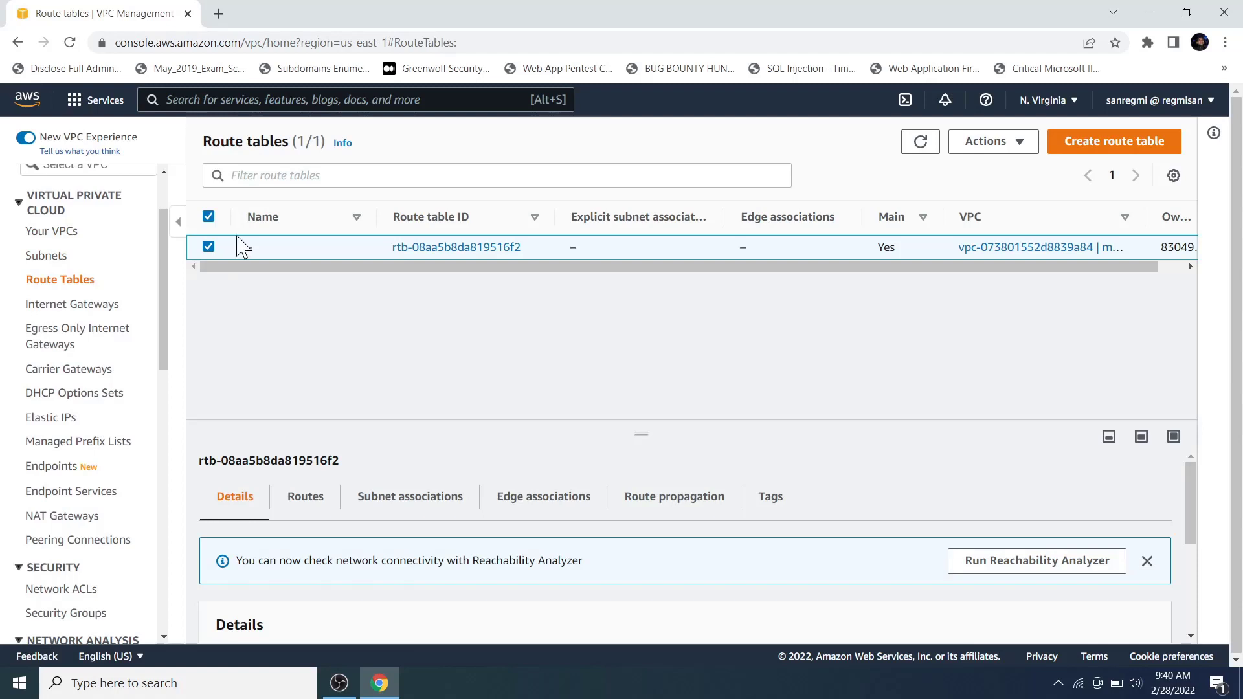
pyautogui.click(262, 247)
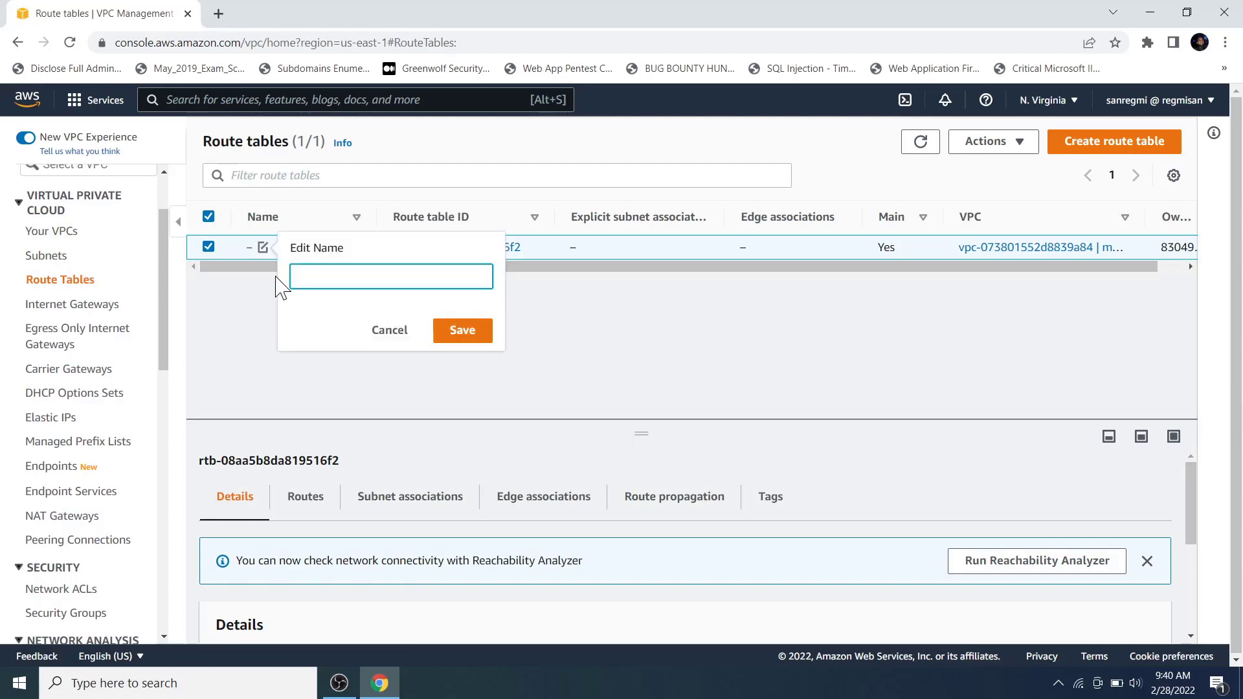
pyautogui.write('Public RT')
pyautogui.click(459, 332)
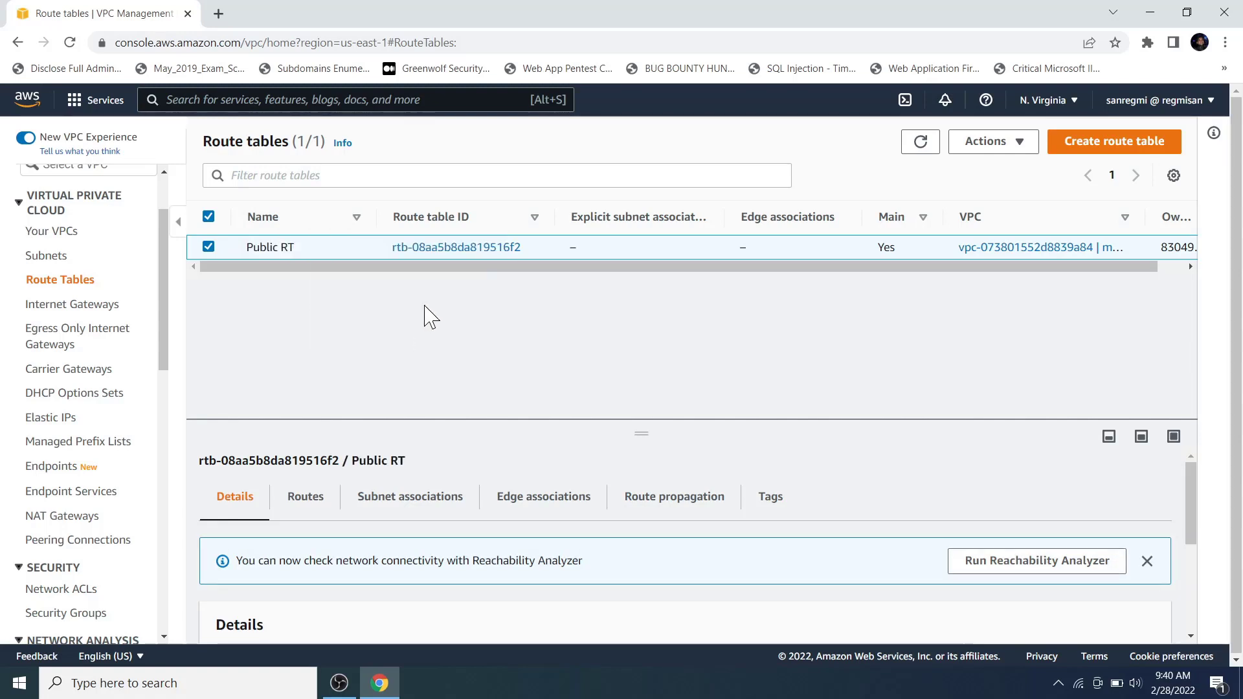
# Create a route table named Private RT in my-learning-vpc.
pyautogui.click(1112, 142)
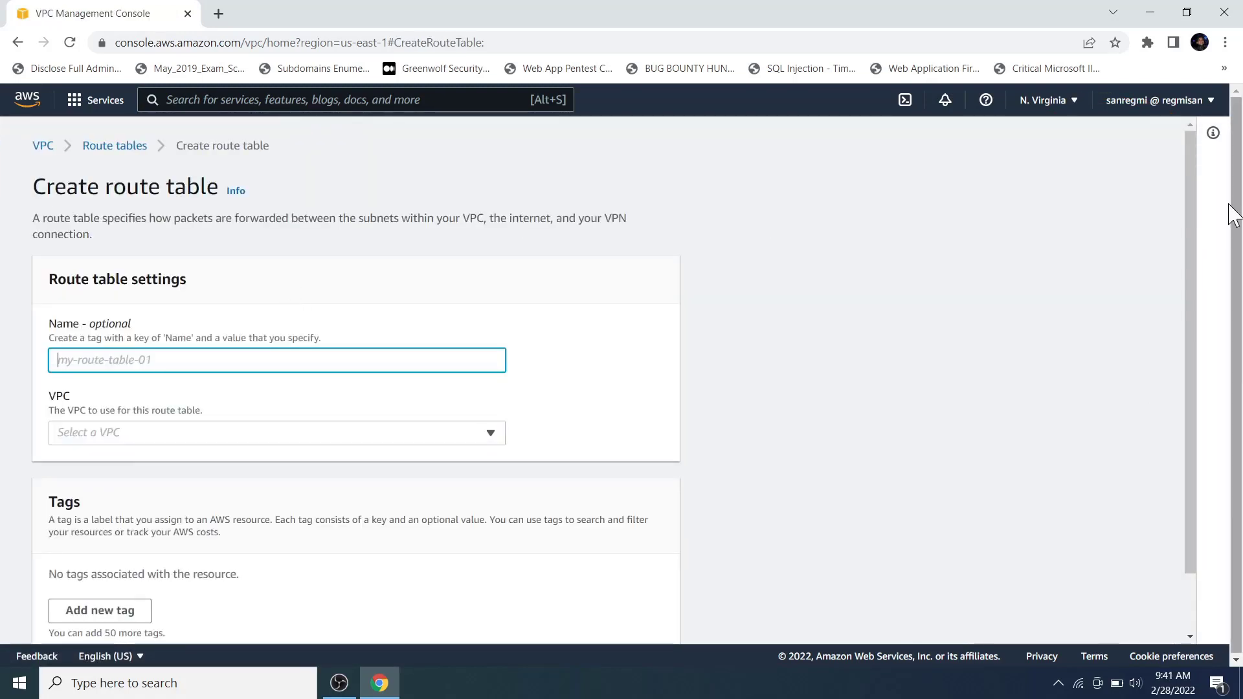
pyautogui.write('Private')
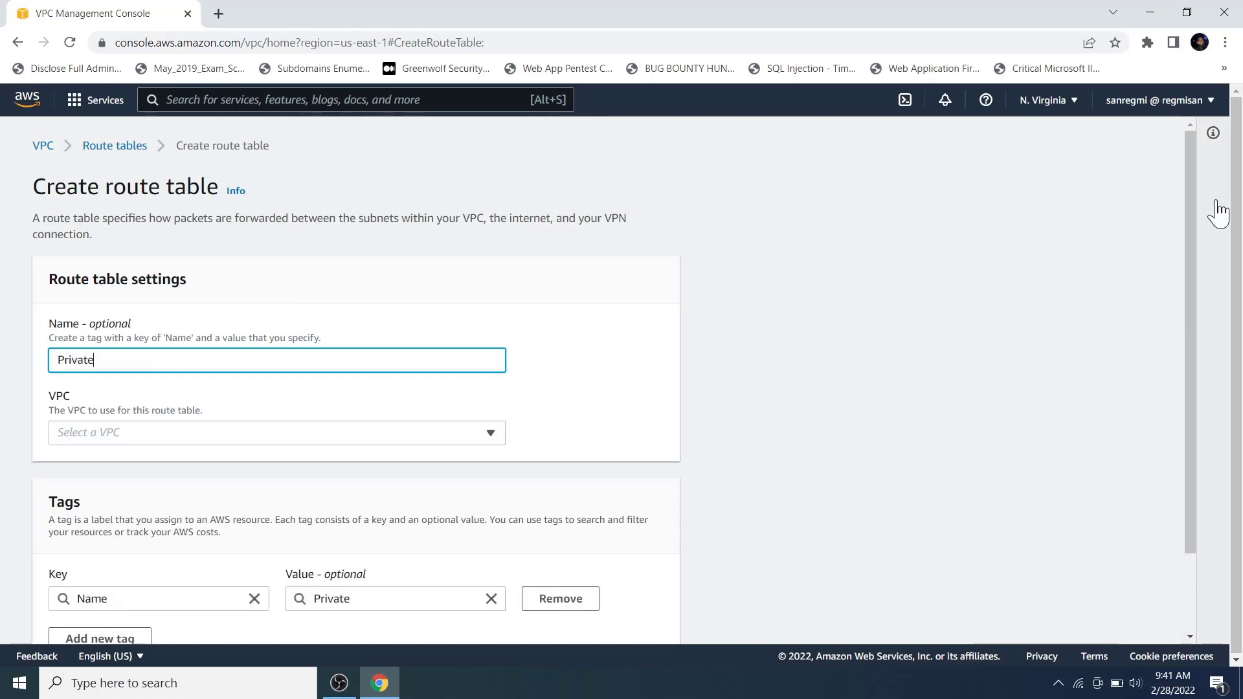
pyautogui.write(' RT')
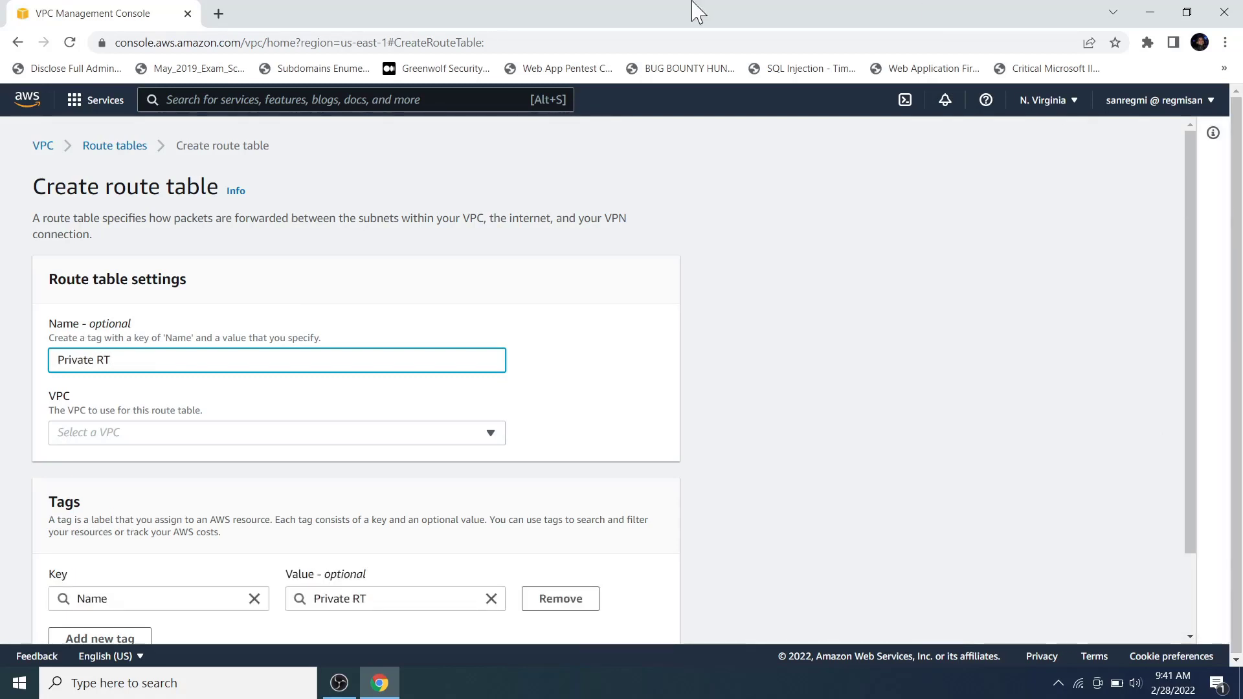
pyautogui.click(175, 435)
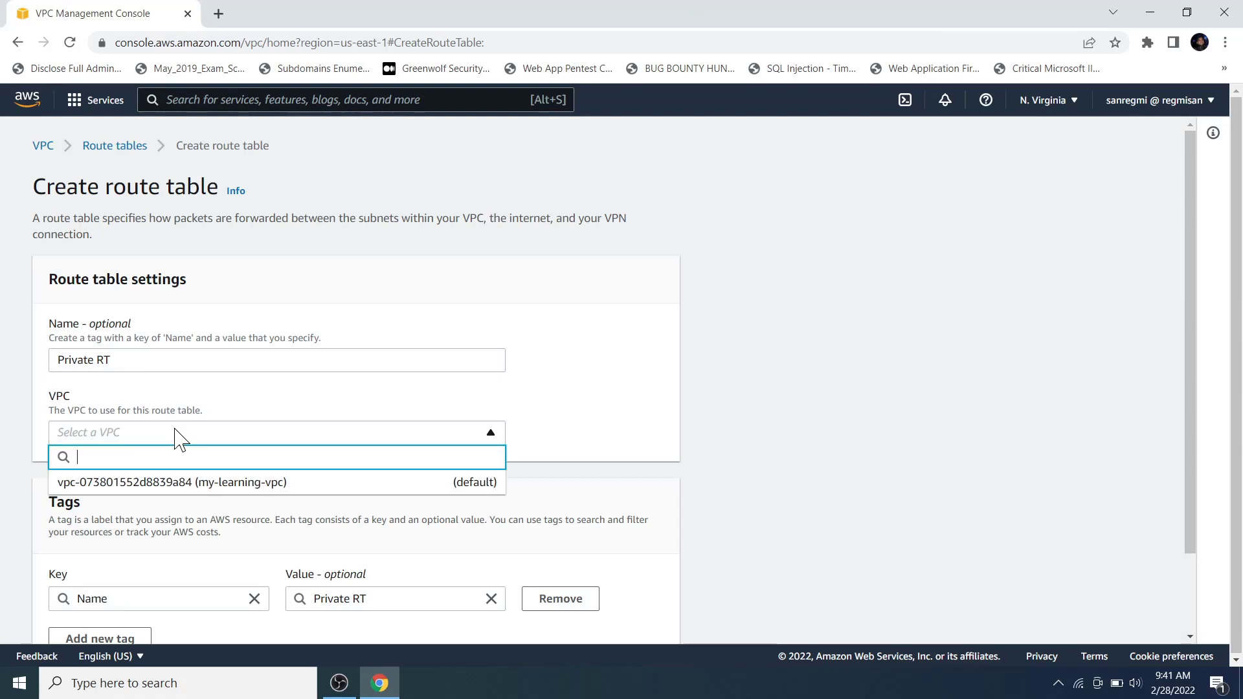
pyautogui.click(173, 480)
pyautogui.scroll(-2, 285, 497)
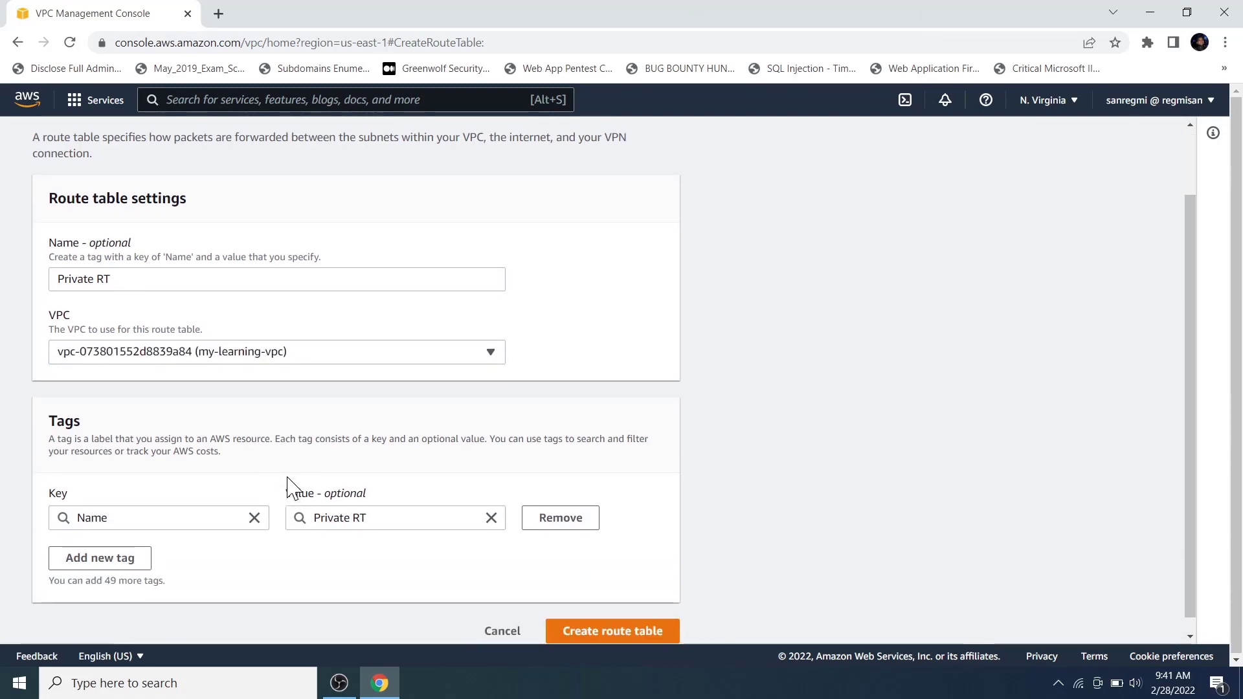
pyautogui.scroll(-1, 305, 463)
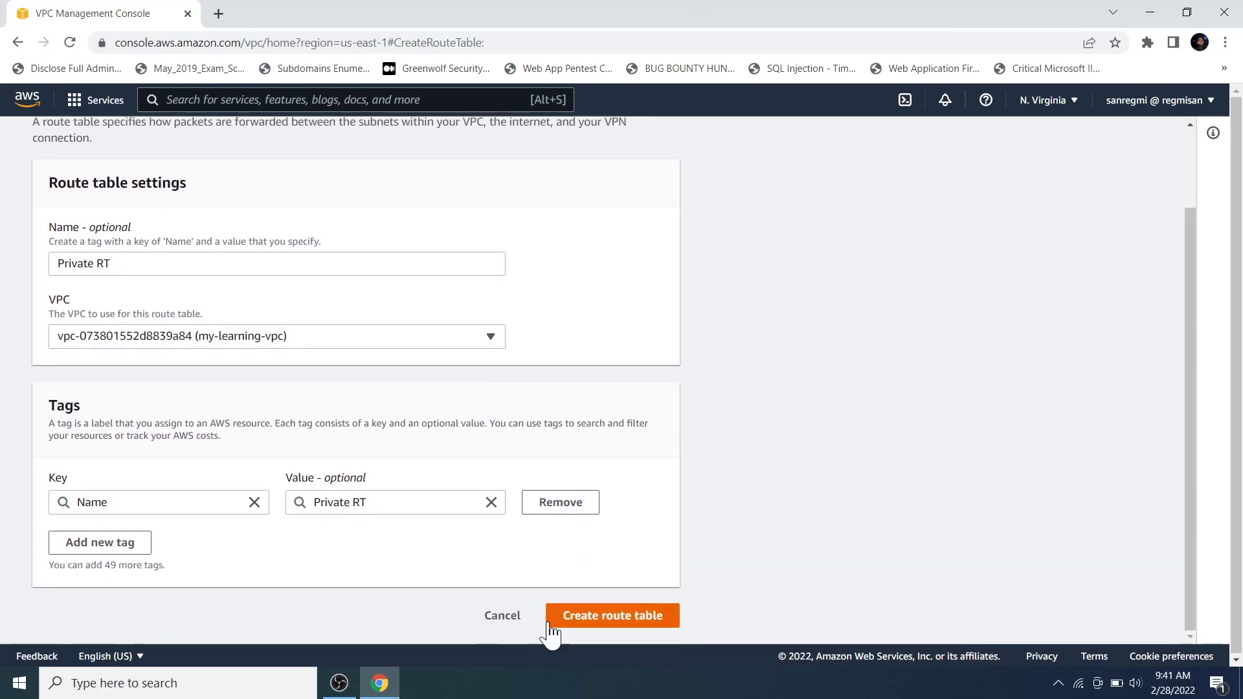
pyautogui.click(592, 618)
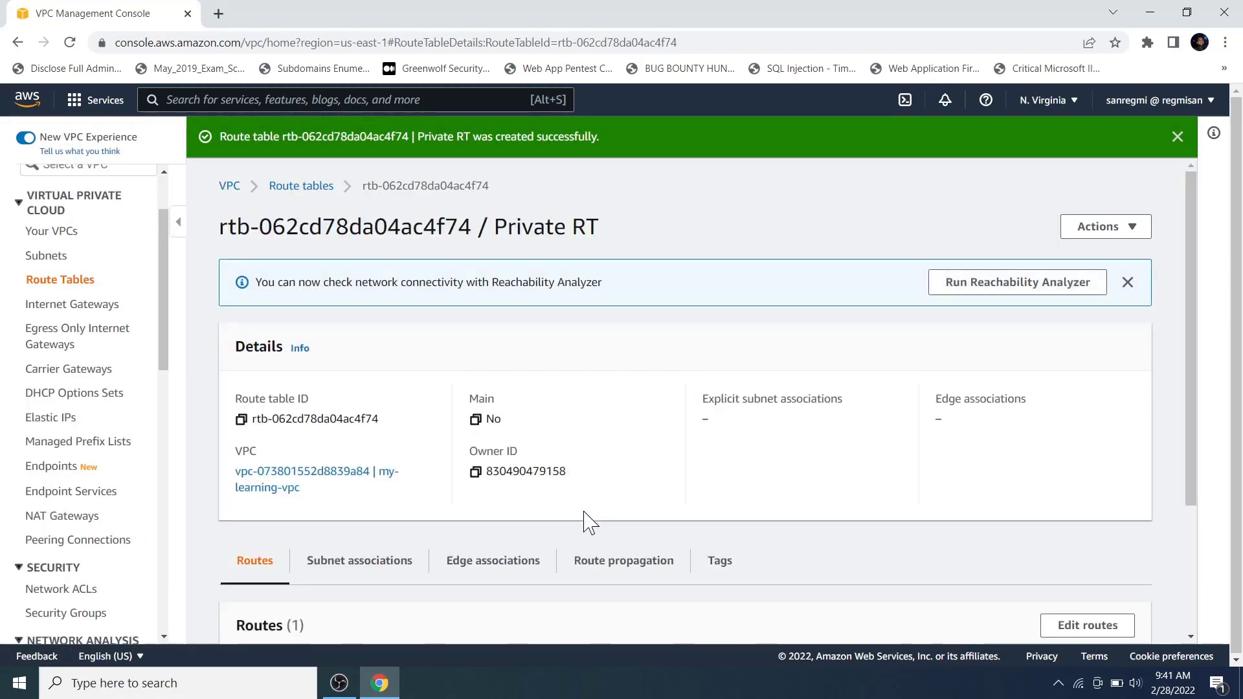
# Review the routes of Public RT in the route editor, checking the internet gateway route, and leave without changes.
pyautogui.click(319, 188)
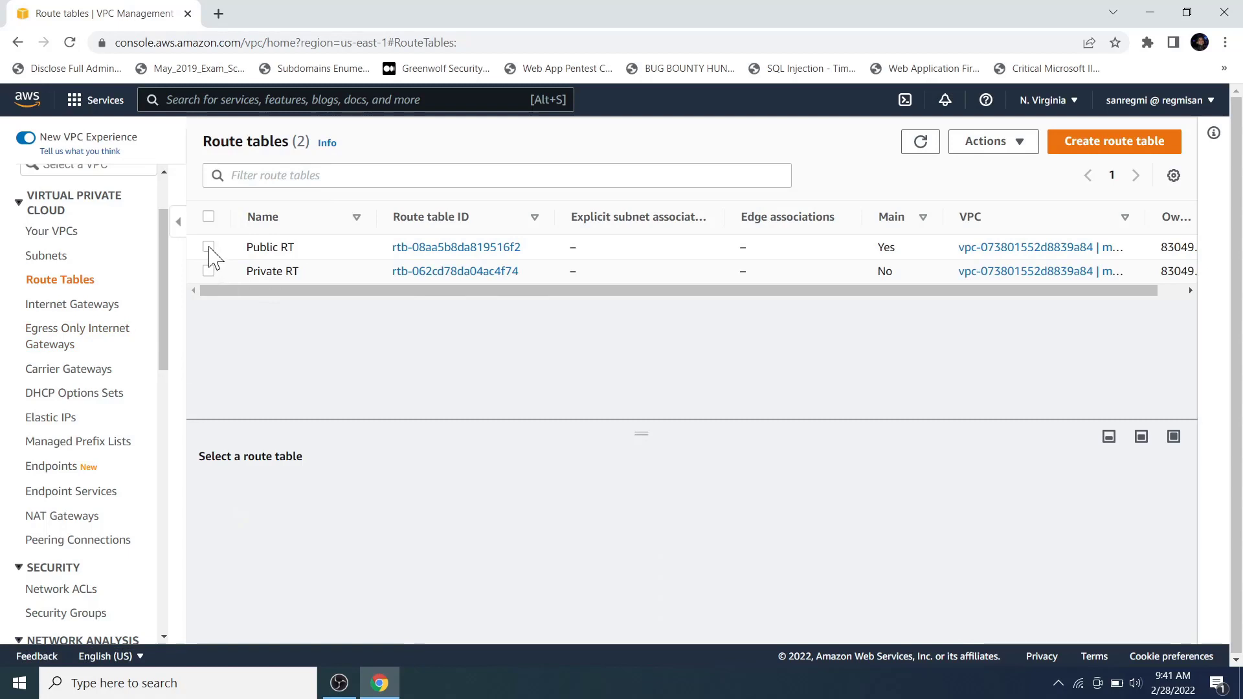
pyautogui.click(209, 247)
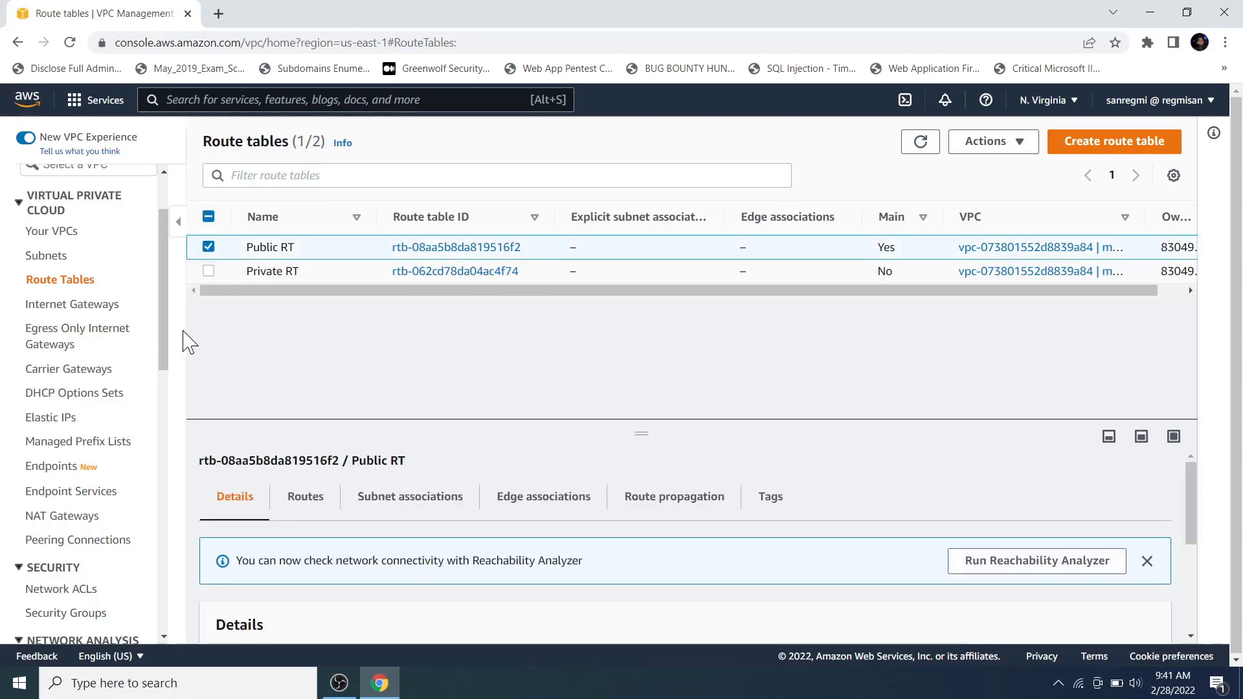
pyautogui.moveTo(430, 420); pyautogui.dragTo(429, 400)
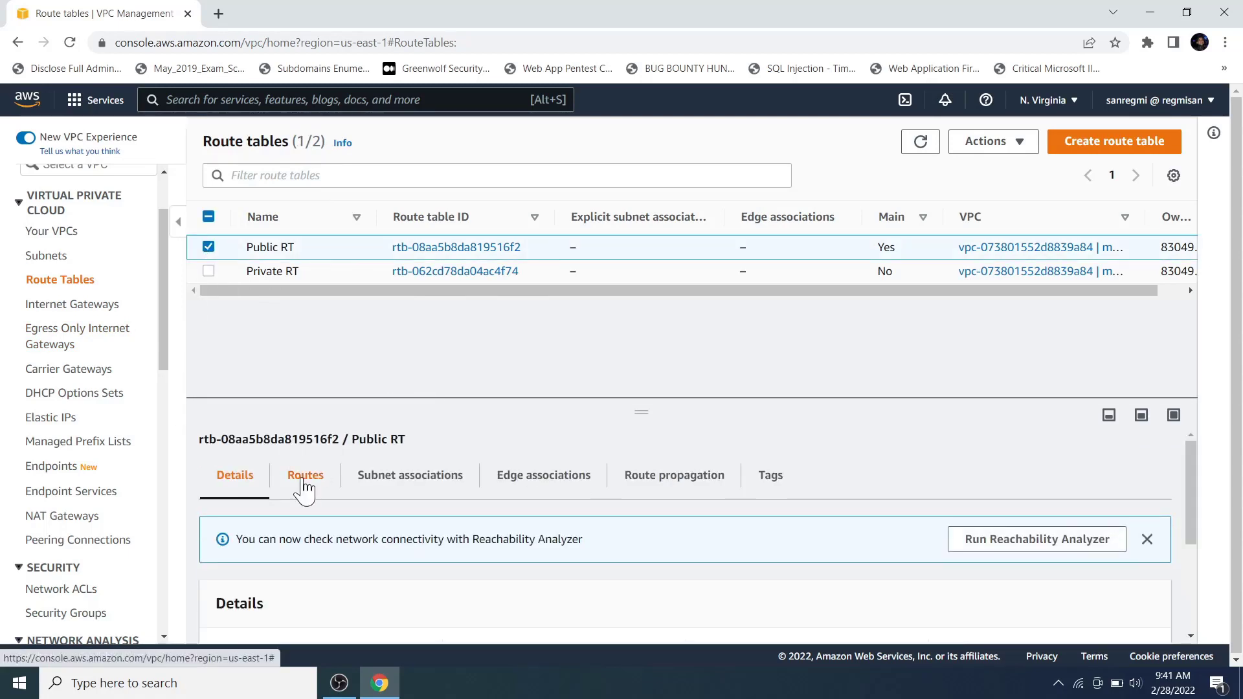
pyautogui.click(303, 483)
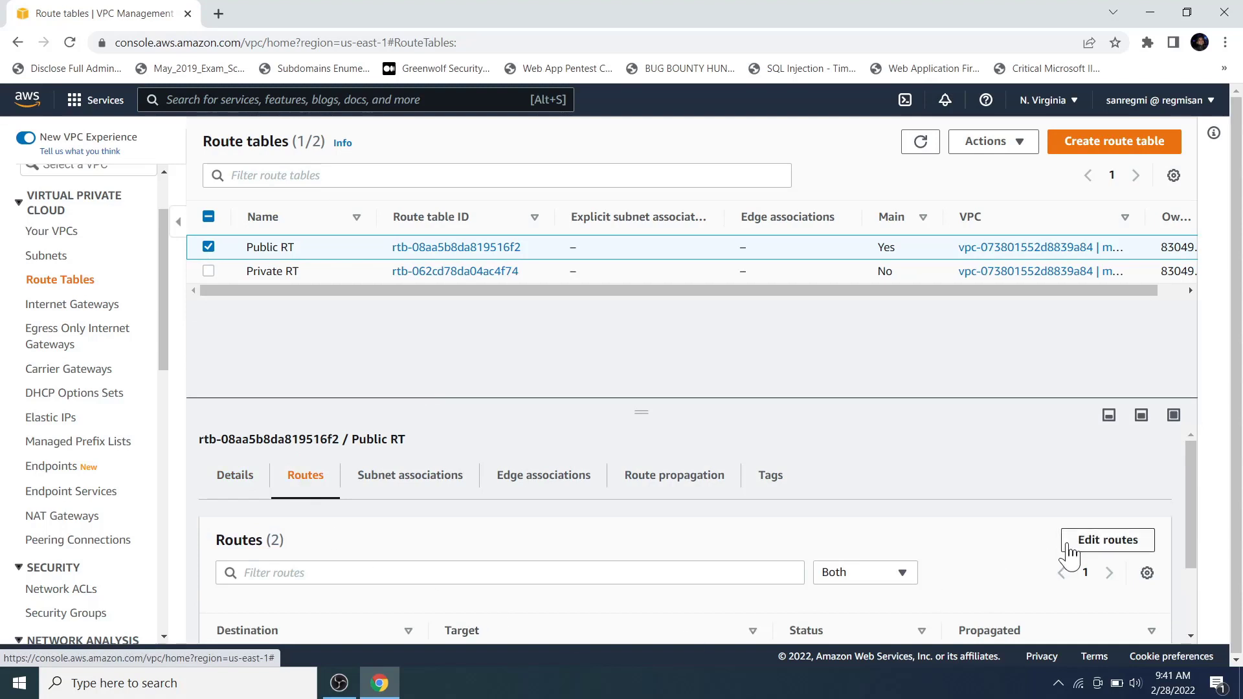
pyautogui.click(1069, 549)
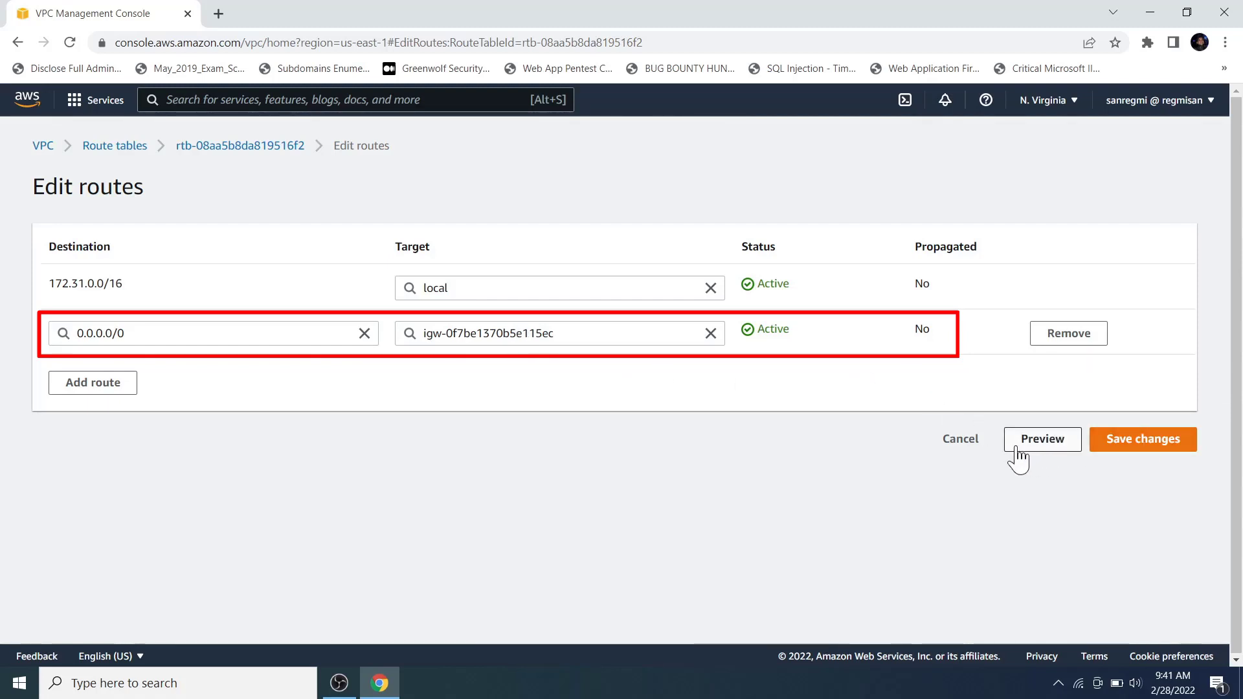
pyautogui.click(958, 440)
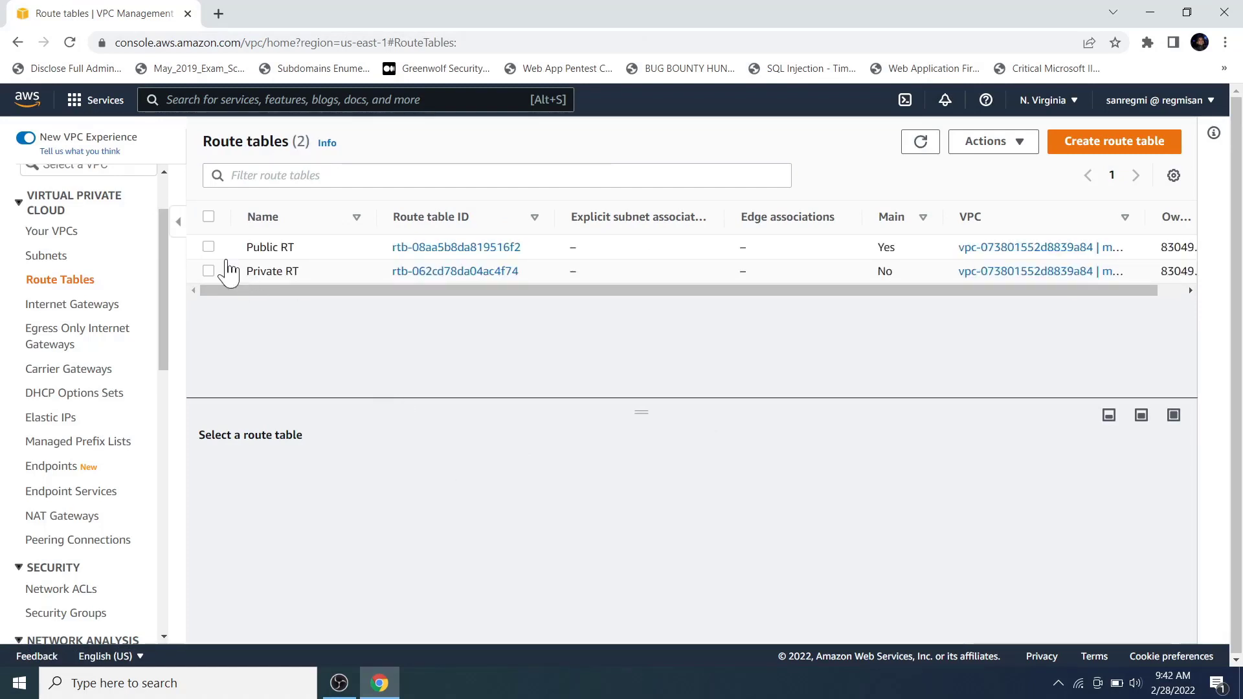
# Associate Public Subnet explicitly with the Public RT route table and save the association.
pyautogui.click(208, 247)
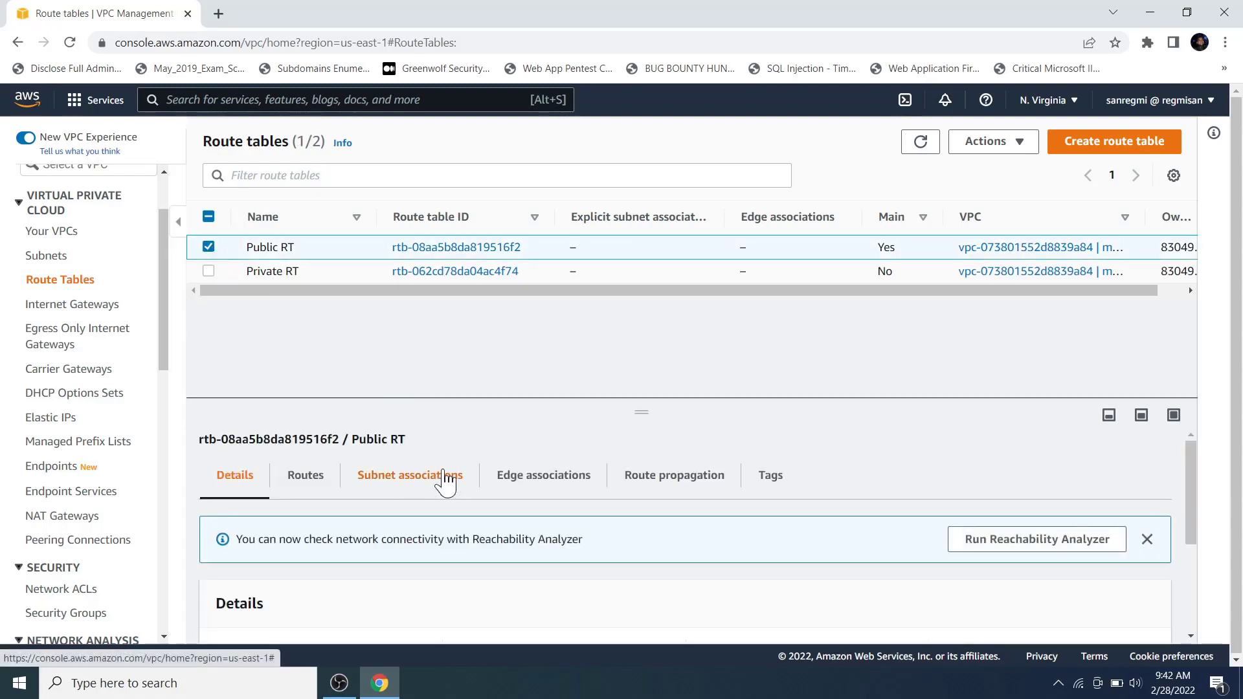
pyautogui.click(445, 479)
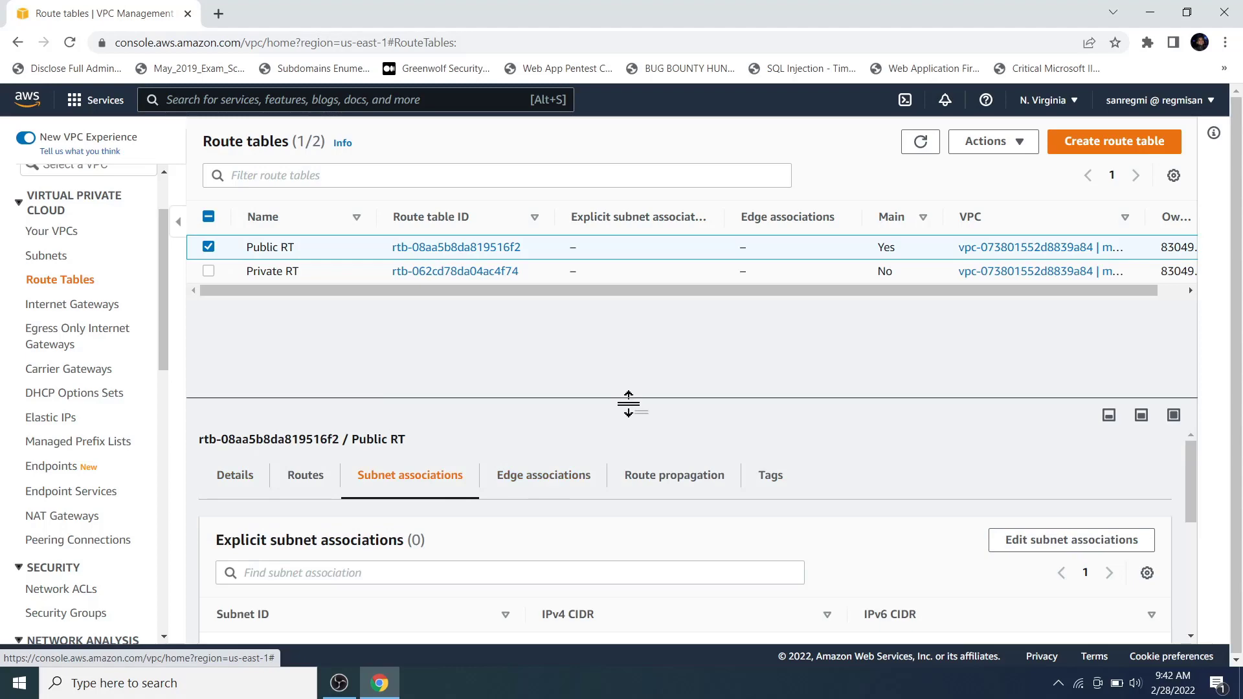
pyautogui.moveTo(631, 407); pyautogui.dragTo(634, 330)
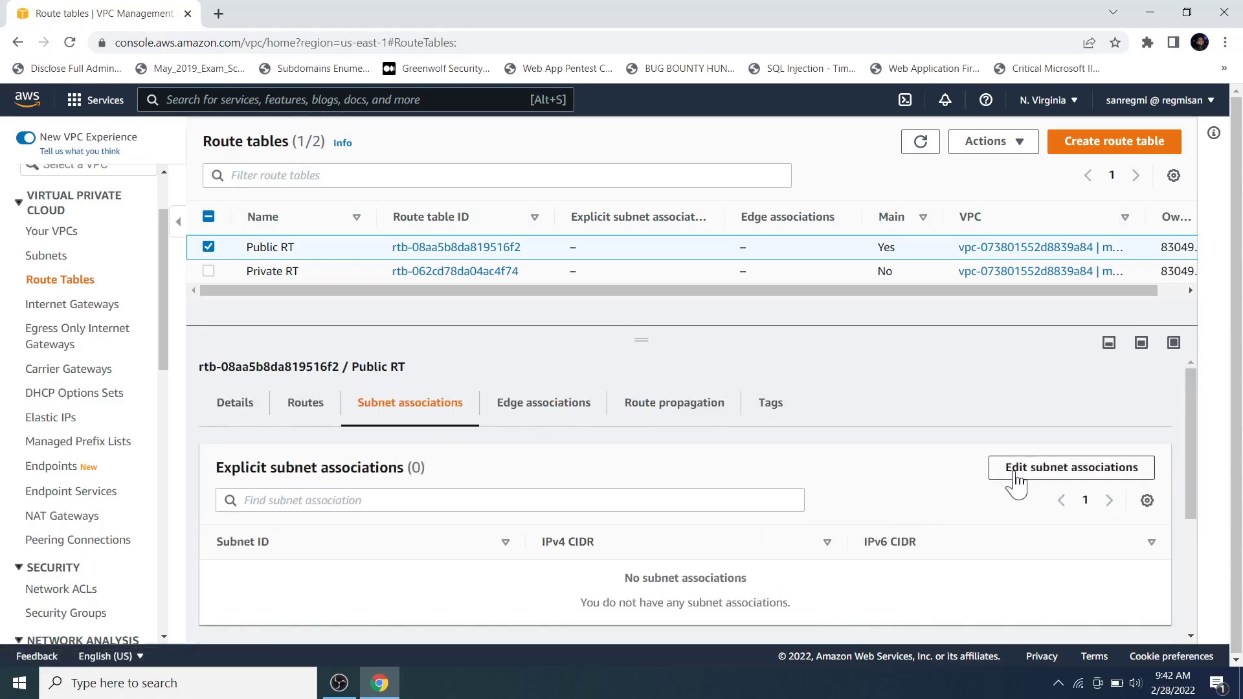
pyautogui.click(1071, 467)
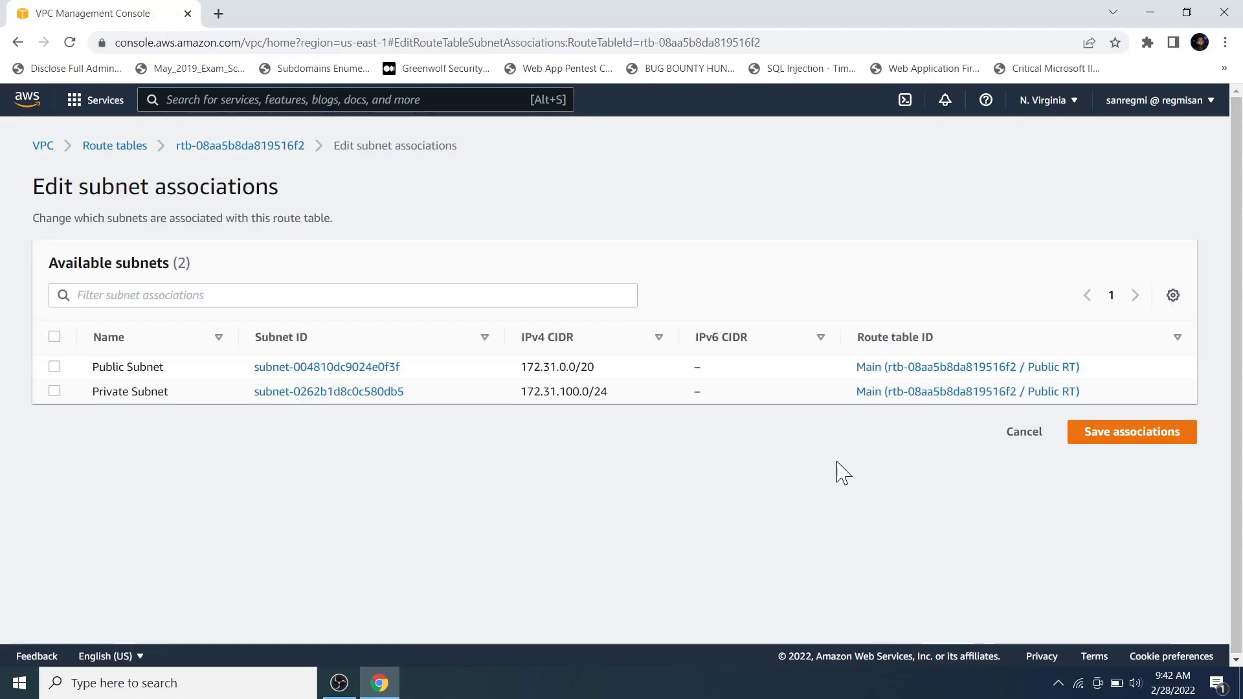
pyautogui.click(55, 368)
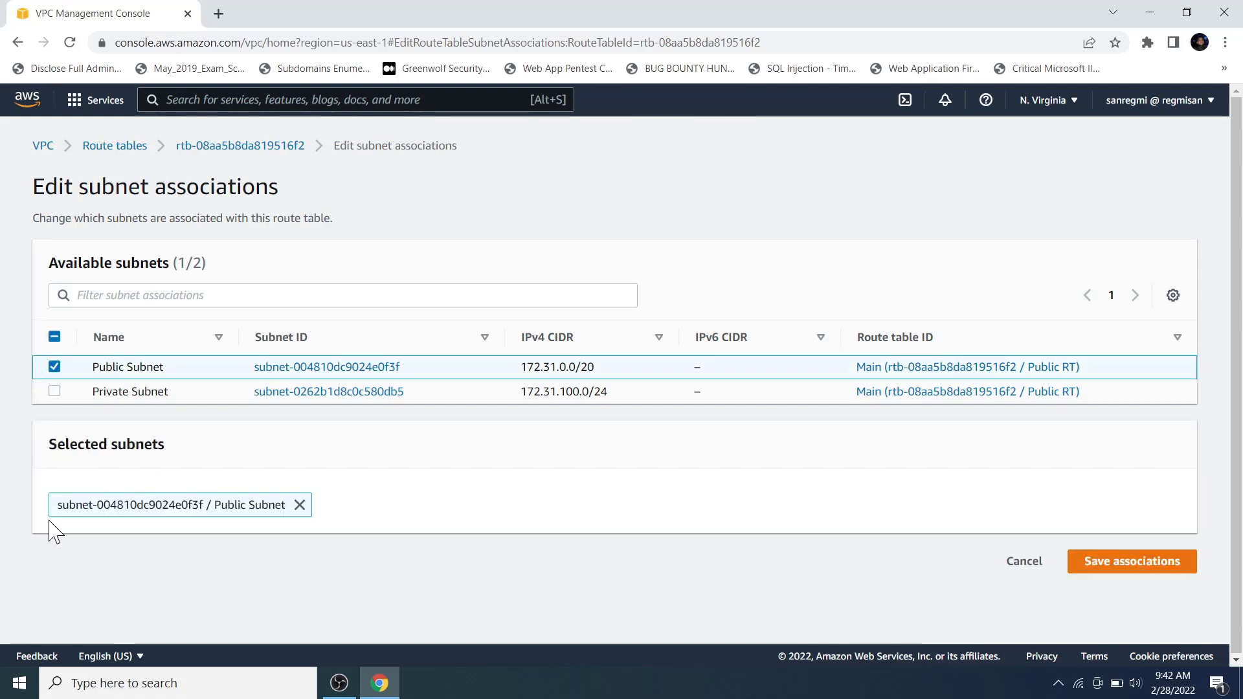
pyautogui.click(1111, 574)
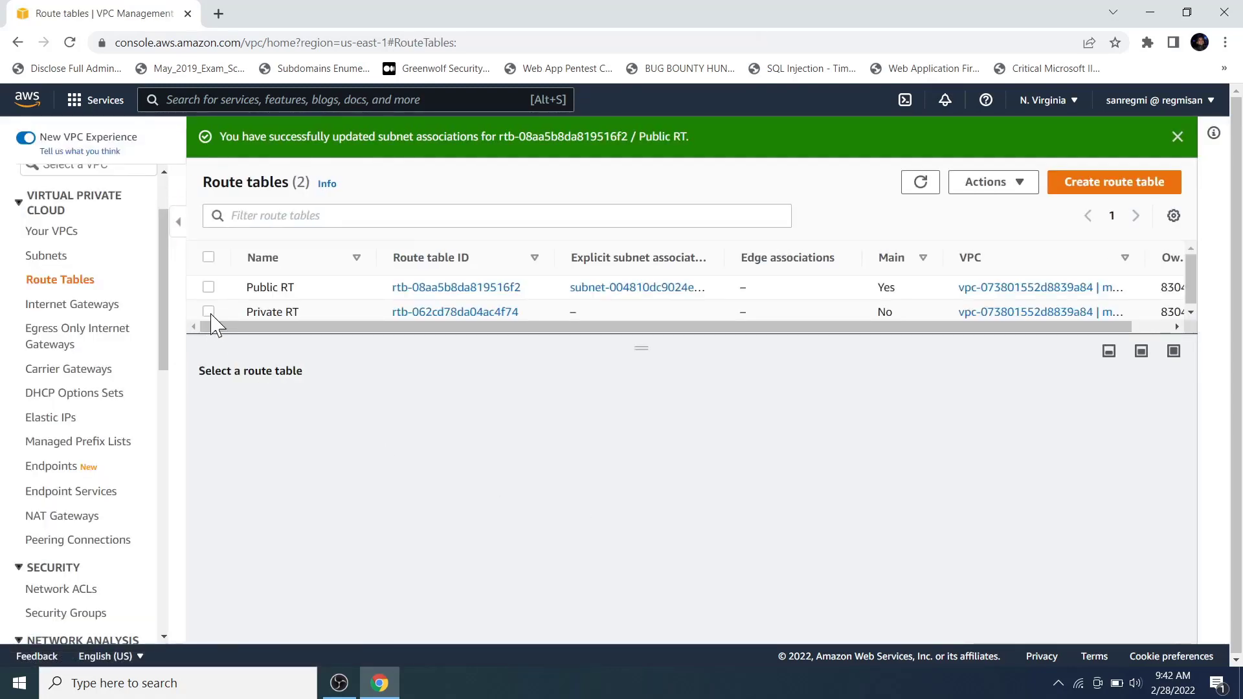
# Check the routes of Private RT, and associate Private Subnet explicitly with that route table.
pyautogui.click(209, 313)
pyautogui.click(305, 413)
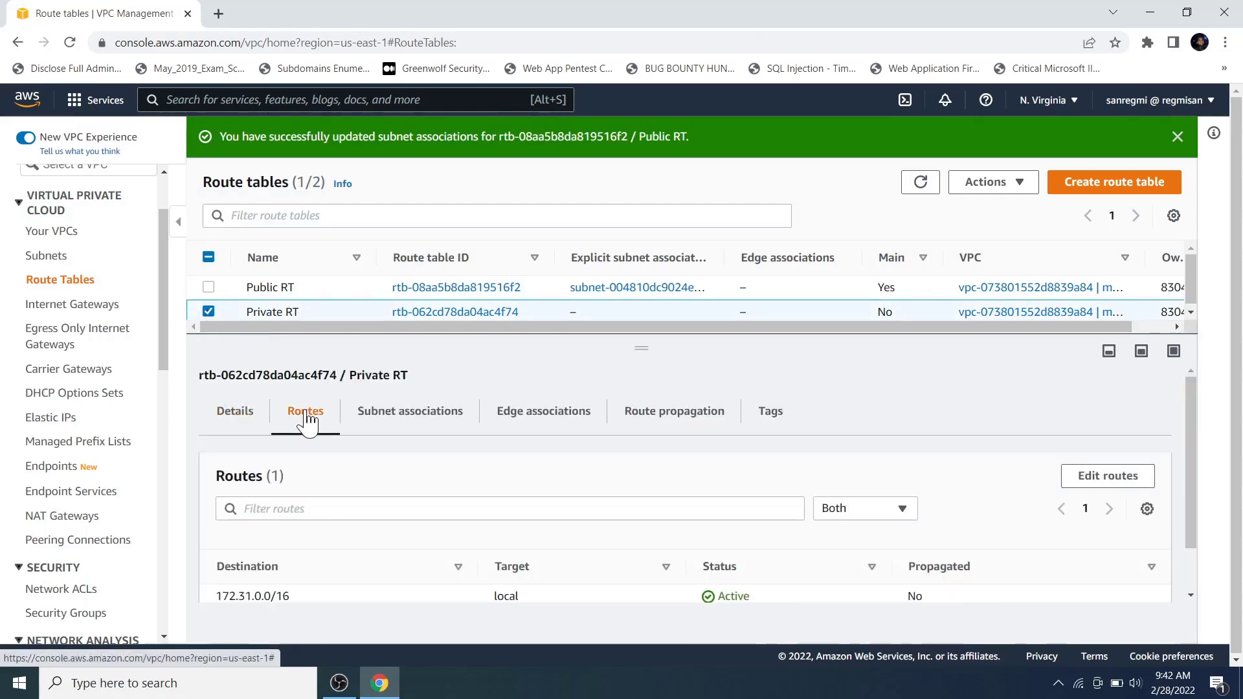
pyautogui.click(395, 418)
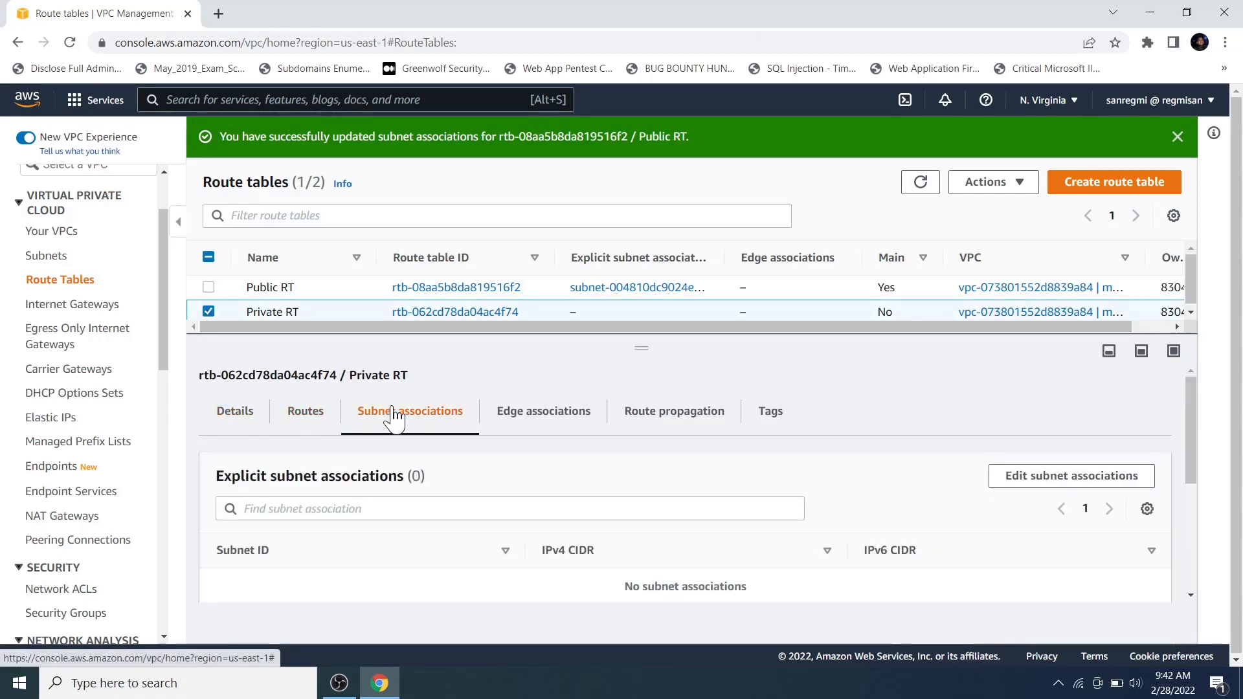
pyautogui.click(1126, 477)
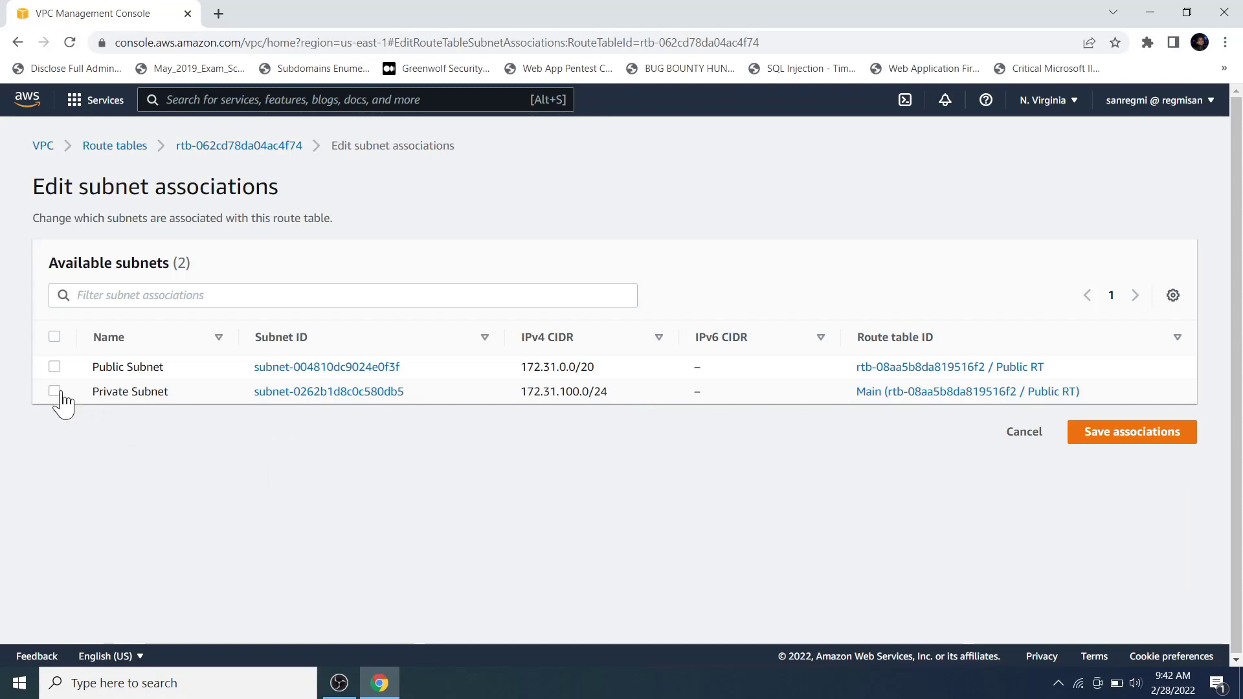
pyautogui.click(54, 391)
pyautogui.click(1131, 560)
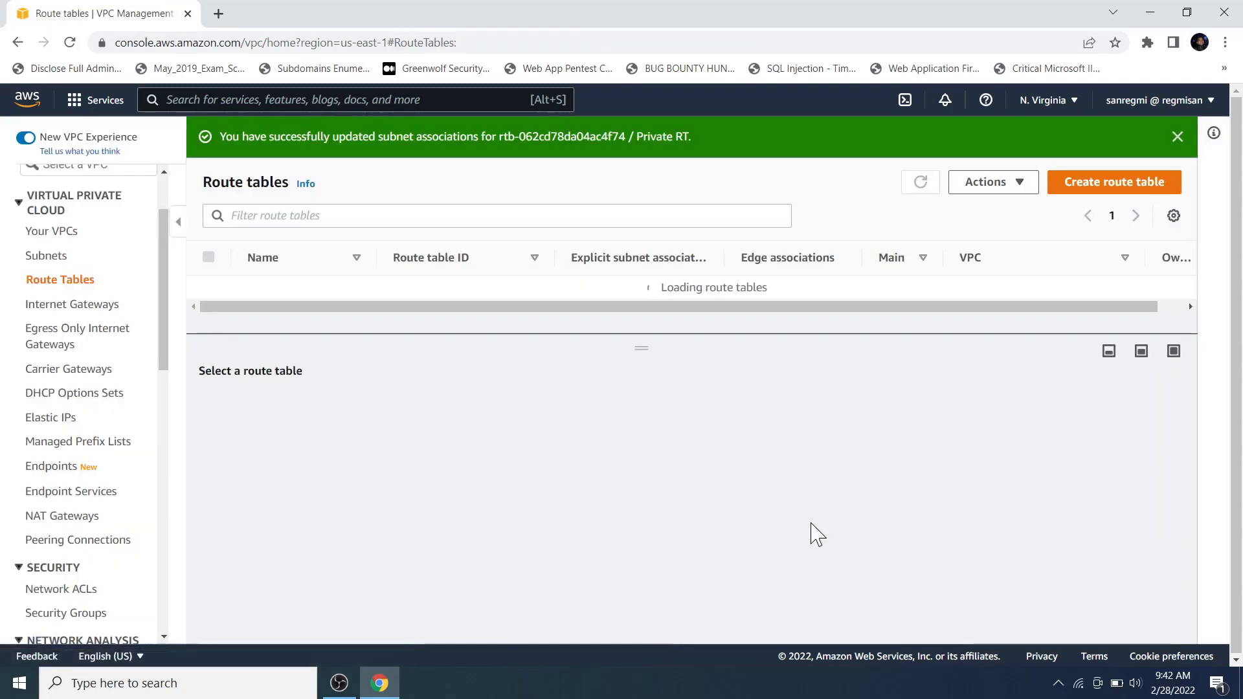
# Name the default VPC security group my-learning-SG and save the name.
pyautogui.moveTo(164, 286); pyautogui.dragTo(165, 367)
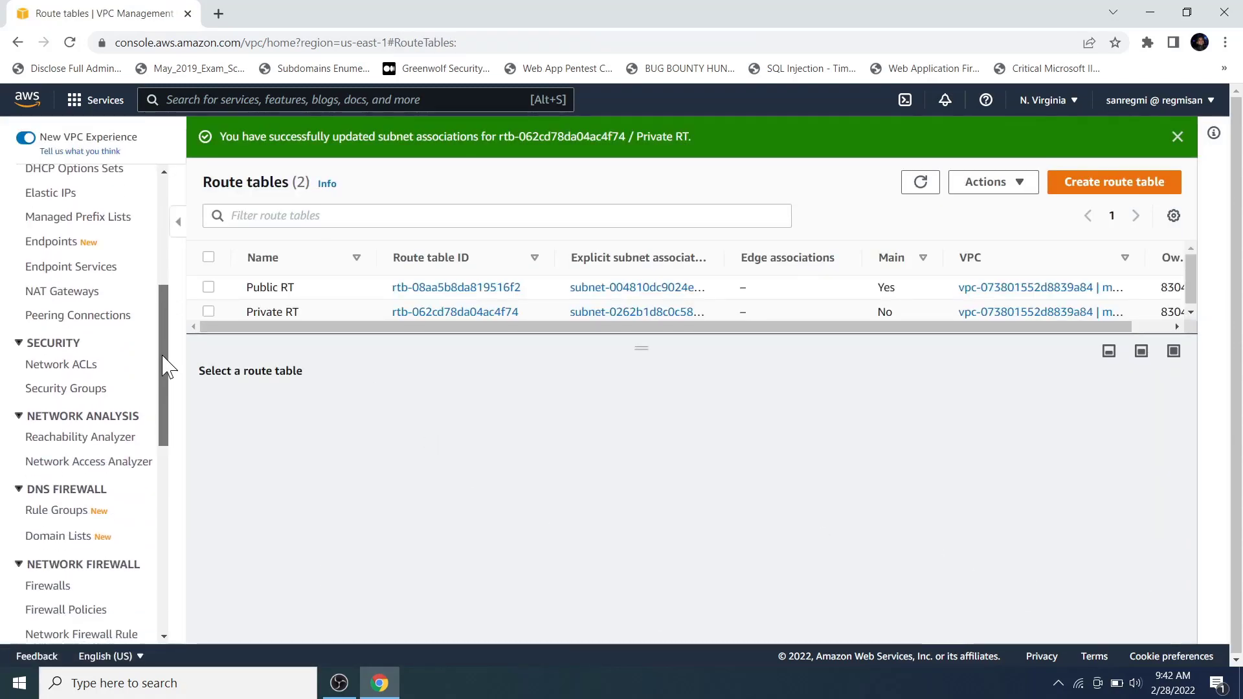
pyautogui.click(99, 391)
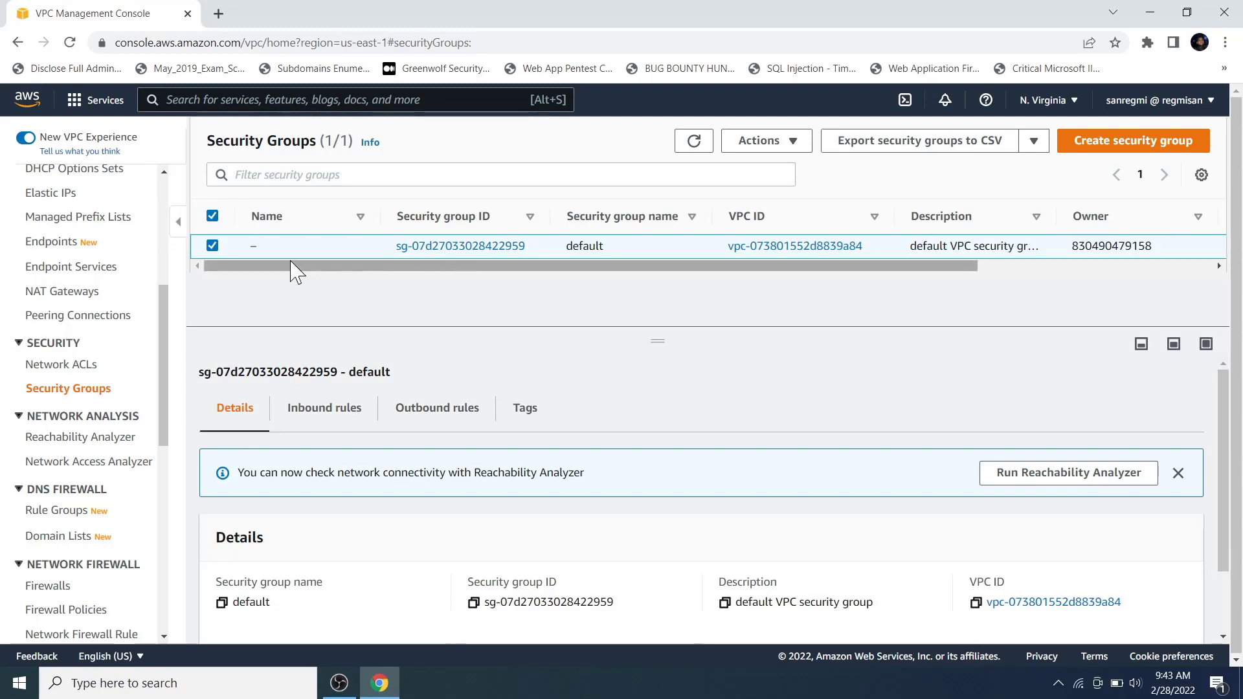
pyautogui.moveTo(267, 254)
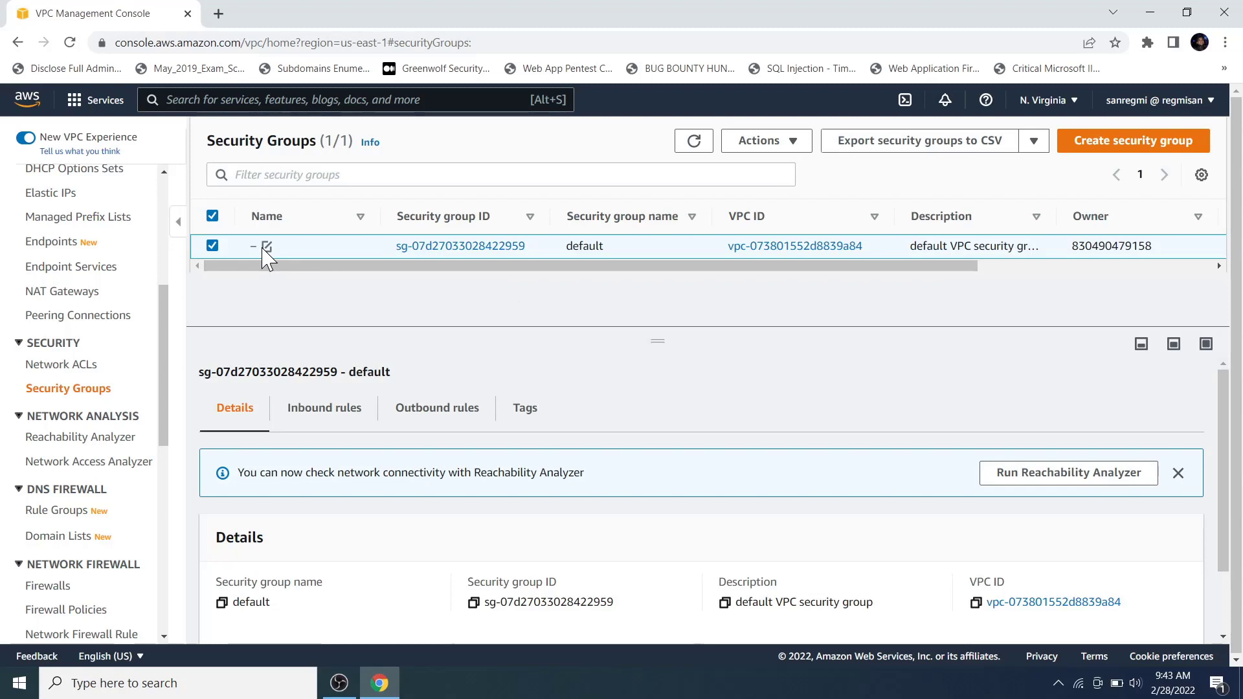
pyautogui.click(266, 247)
pyautogui.write('m')
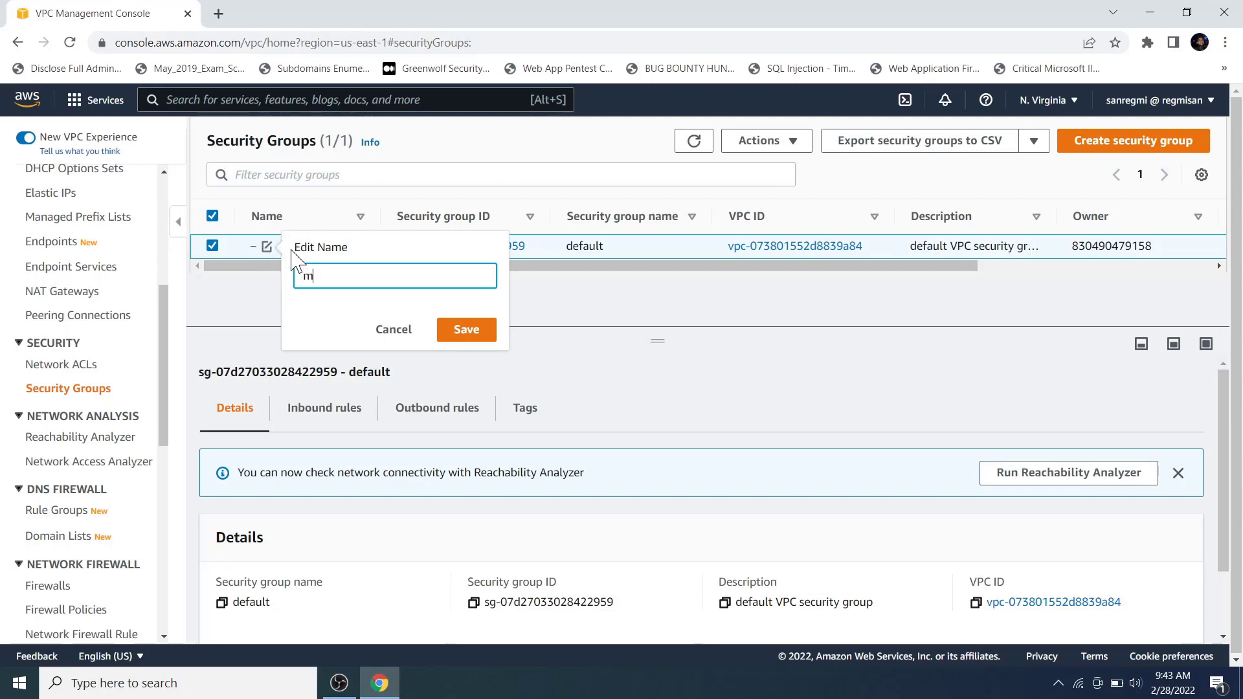
pyautogui.write('y-learning-SG')
pyautogui.click(451, 333)
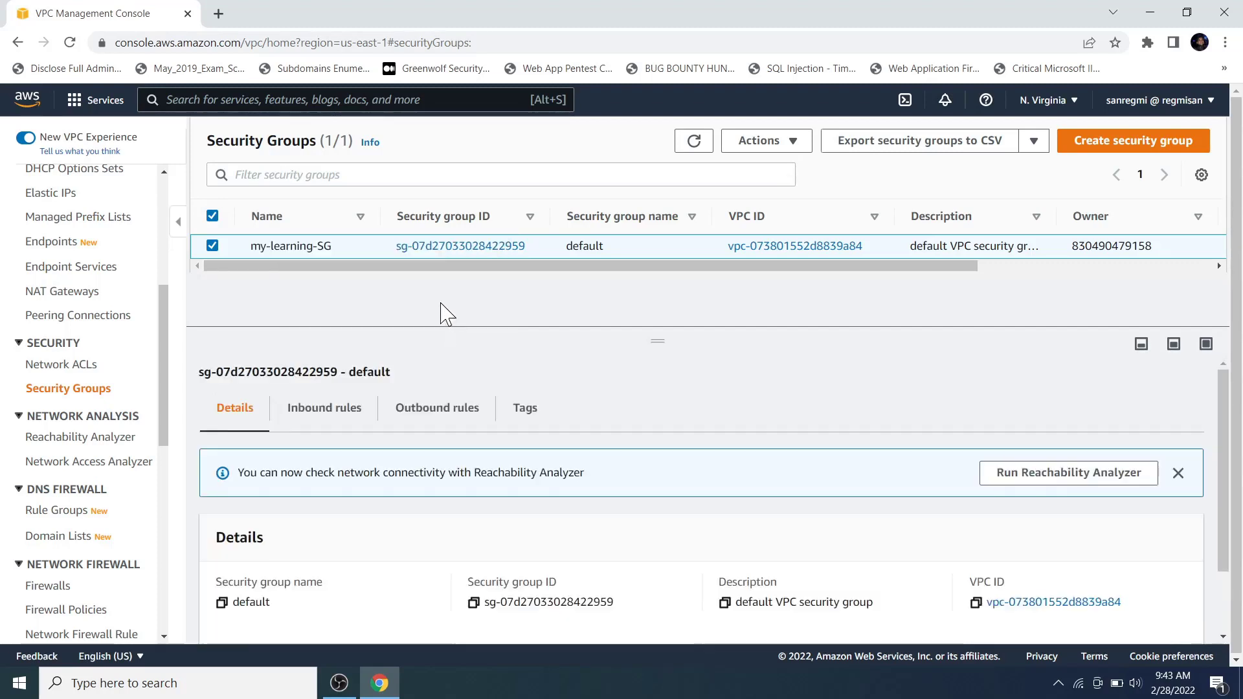
# Add an inbound SSH rule with source My IP to my-learning-SG and save the rules.
pyautogui.click(336, 411)
pyautogui.moveTo(657, 339); pyautogui.dragTo(668, 298)
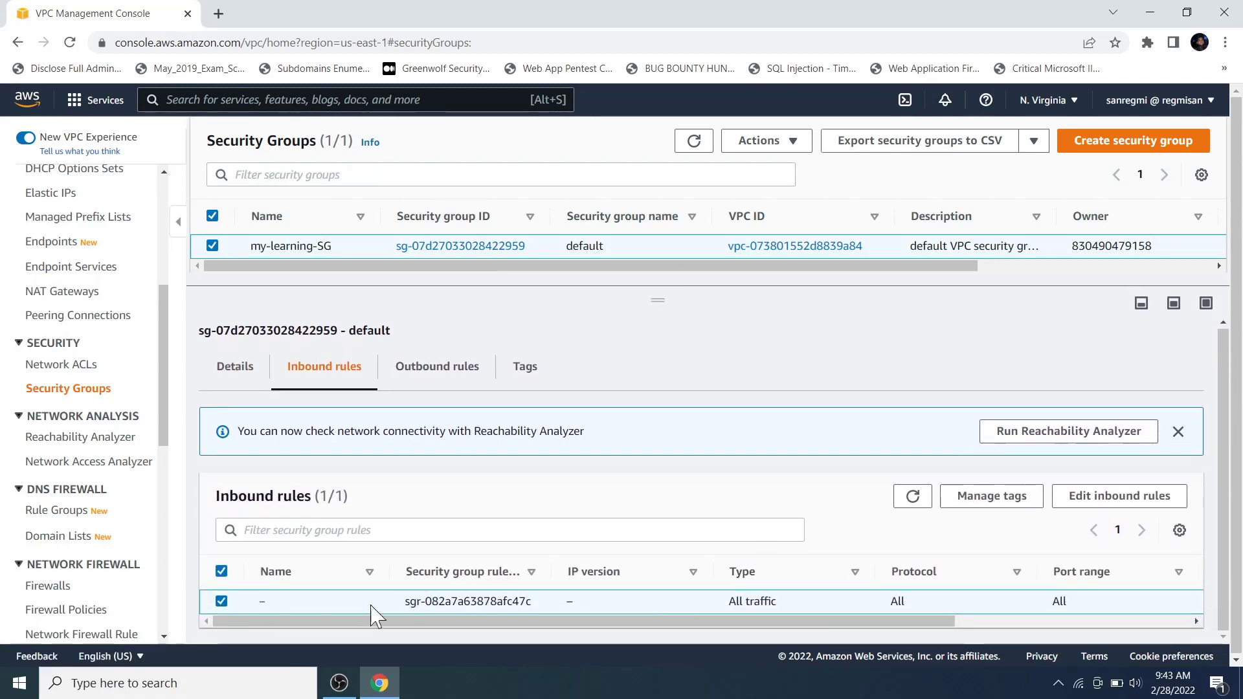
pyautogui.click(1119, 496)
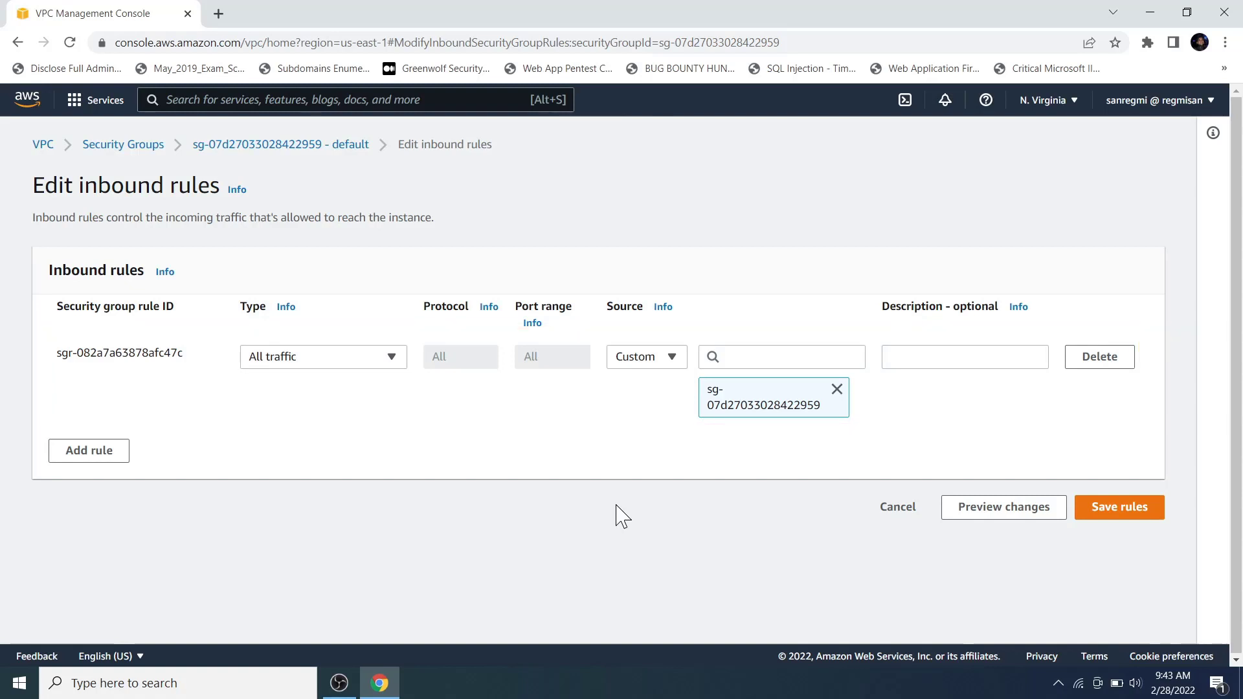
pyautogui.click(82, 457)
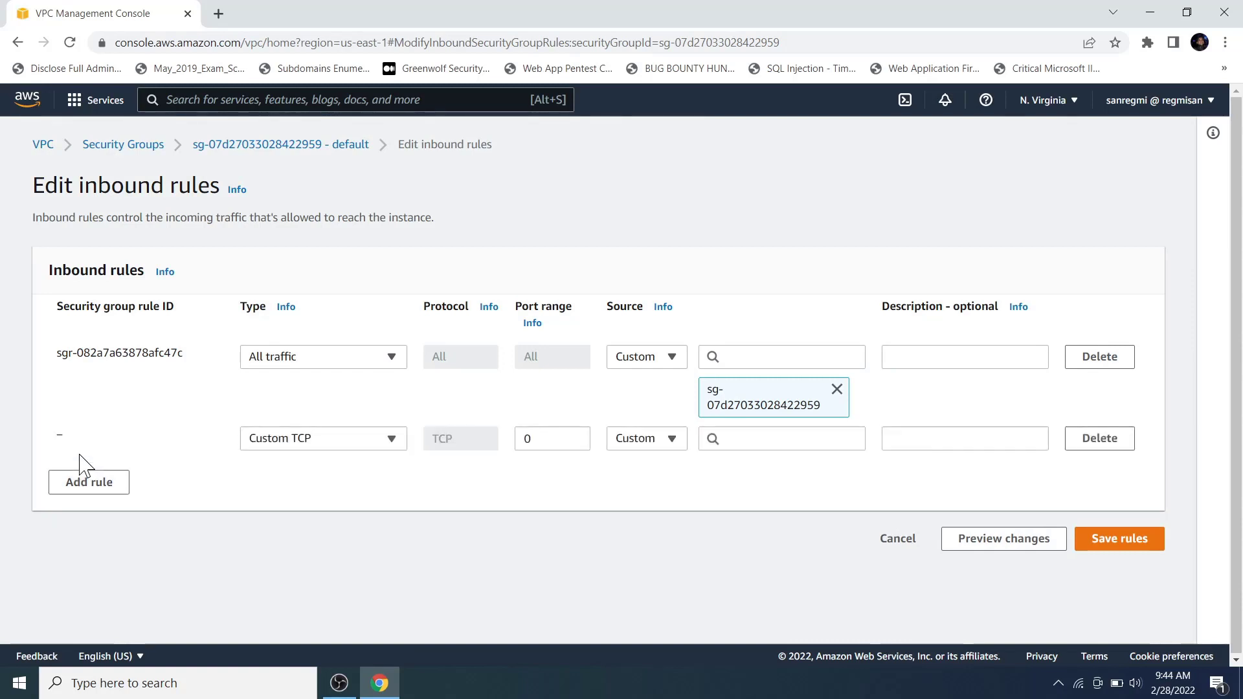
pyautogui.click(362, 446)
pyautogui.click(326, 408)
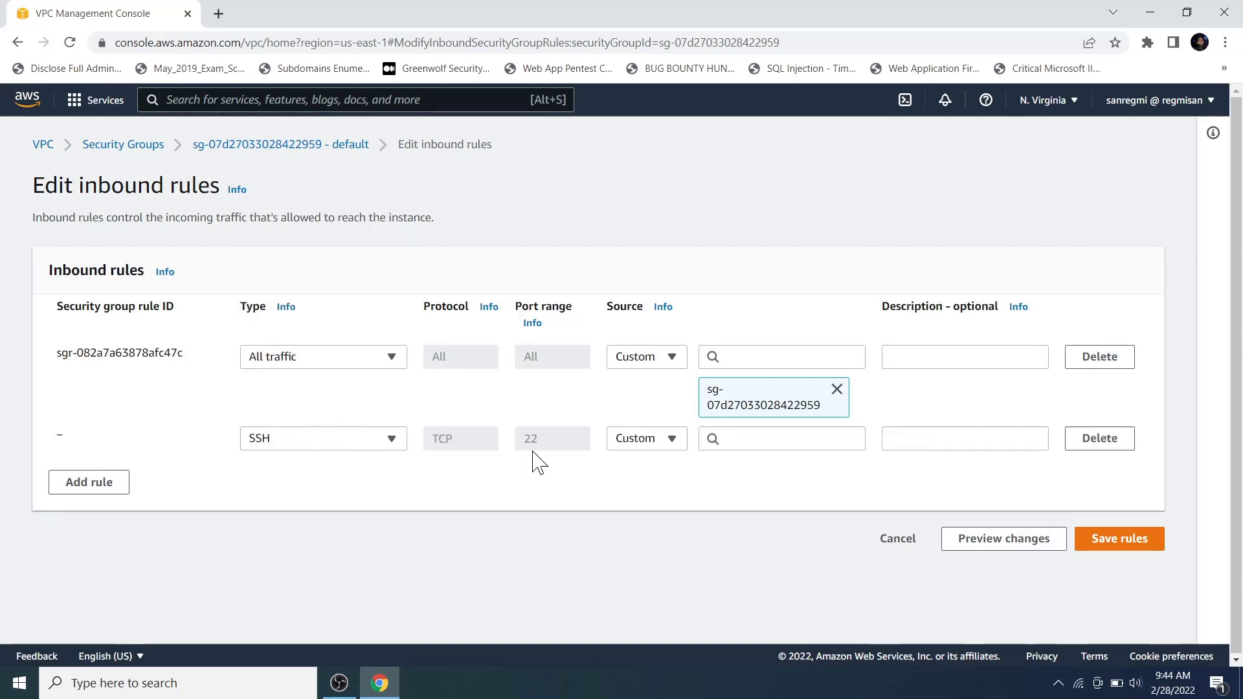
pyautogui.click(661, 450)
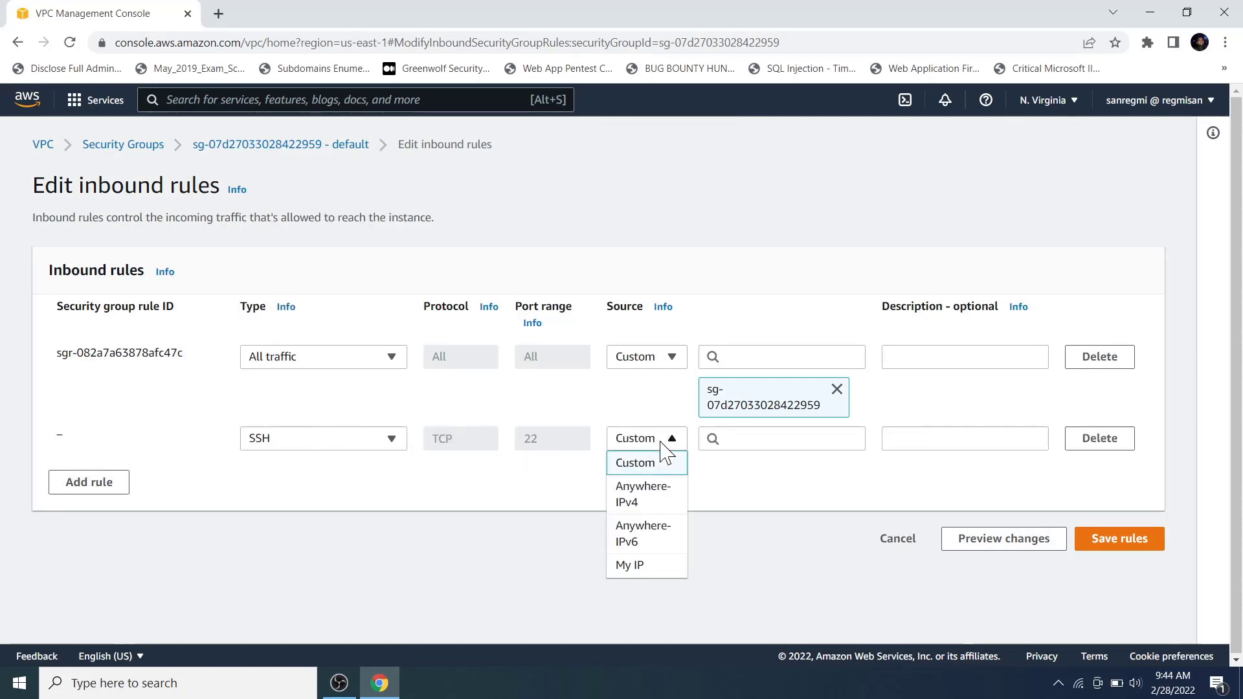
pyautogui.click(652, 565)
pyautogui.moveTo(798, 472); pyautogui.dragTo(701, 480)
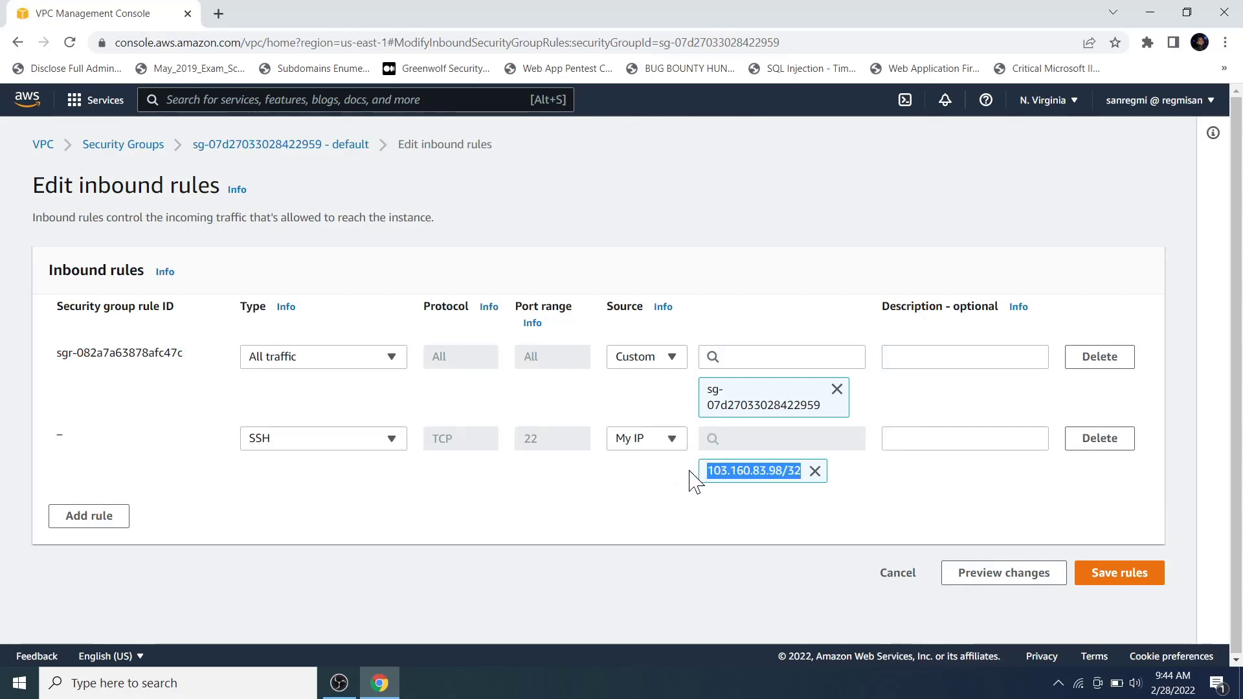
pyautogui.click(1130, 575)
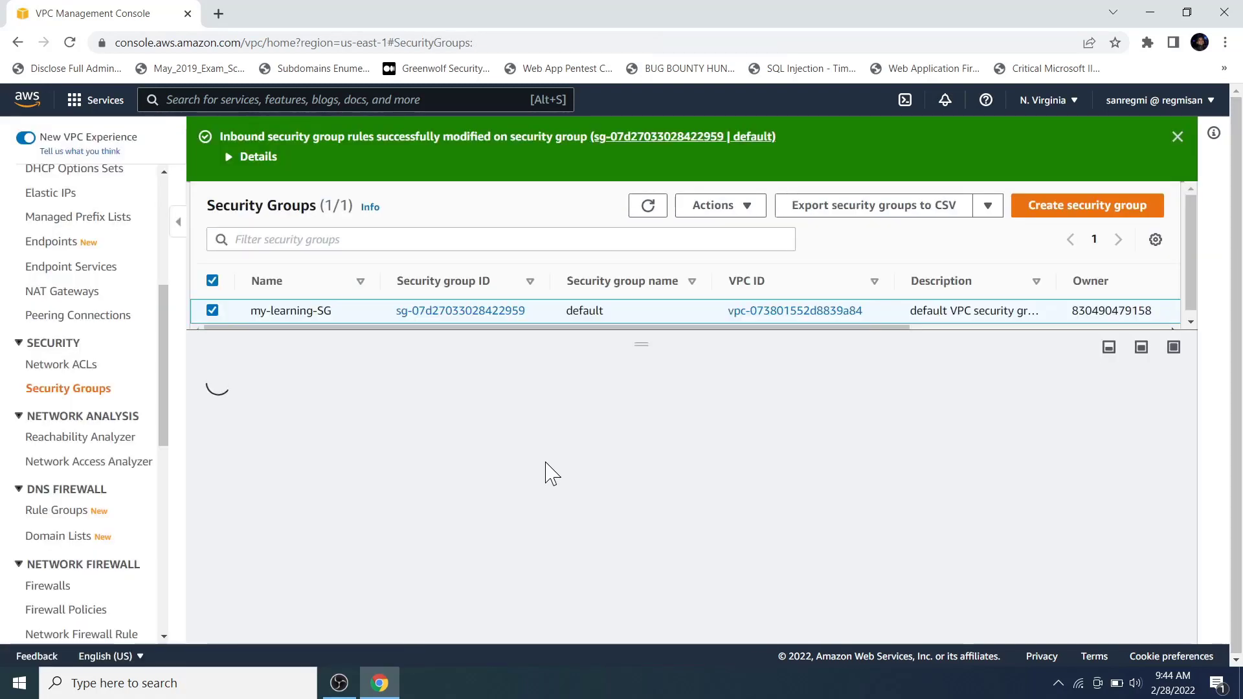
# Add an inbound HTTP rule with source Anywhere-IPv4 to my-learning-SG and save the rules.
pyautogui.click(1040, 544)
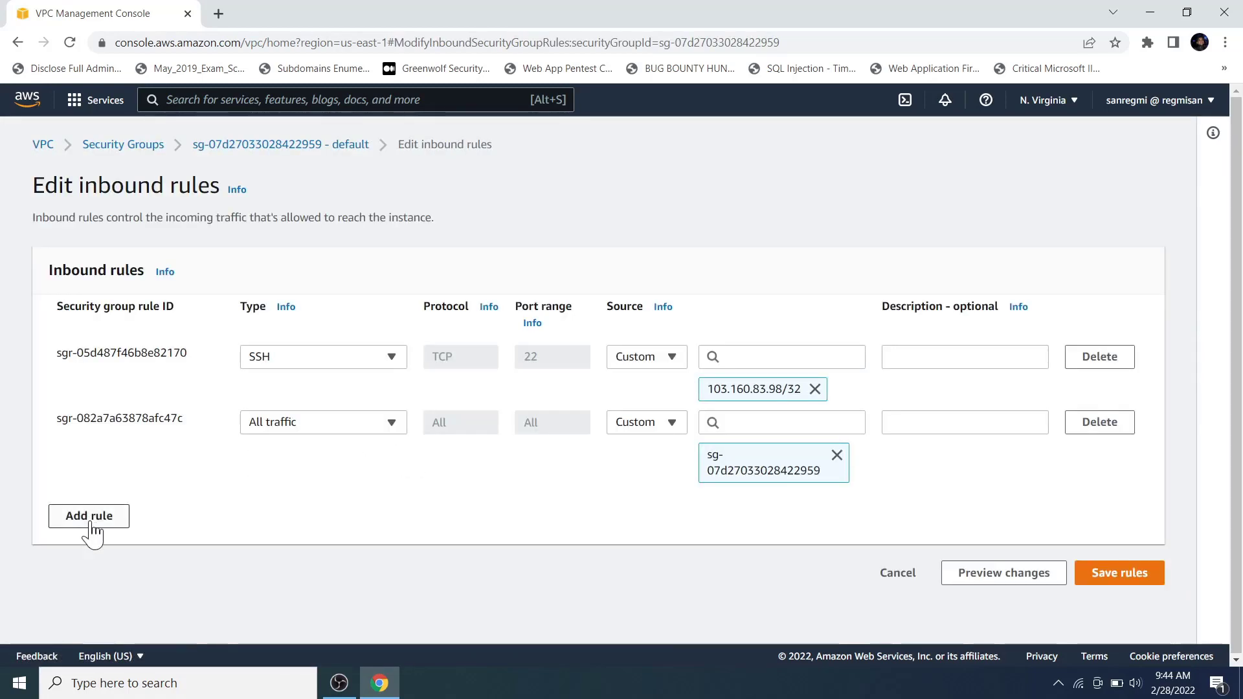
pyautogui.click(92, 517)
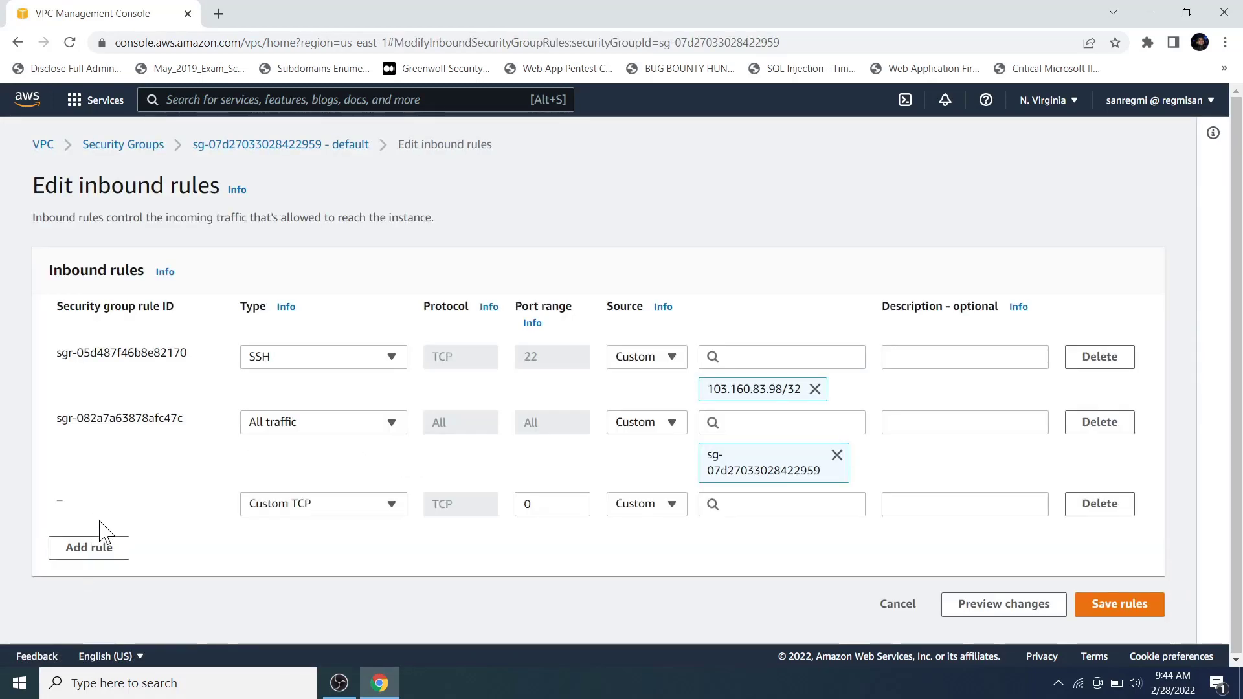
pyautogui.click(301, 504)
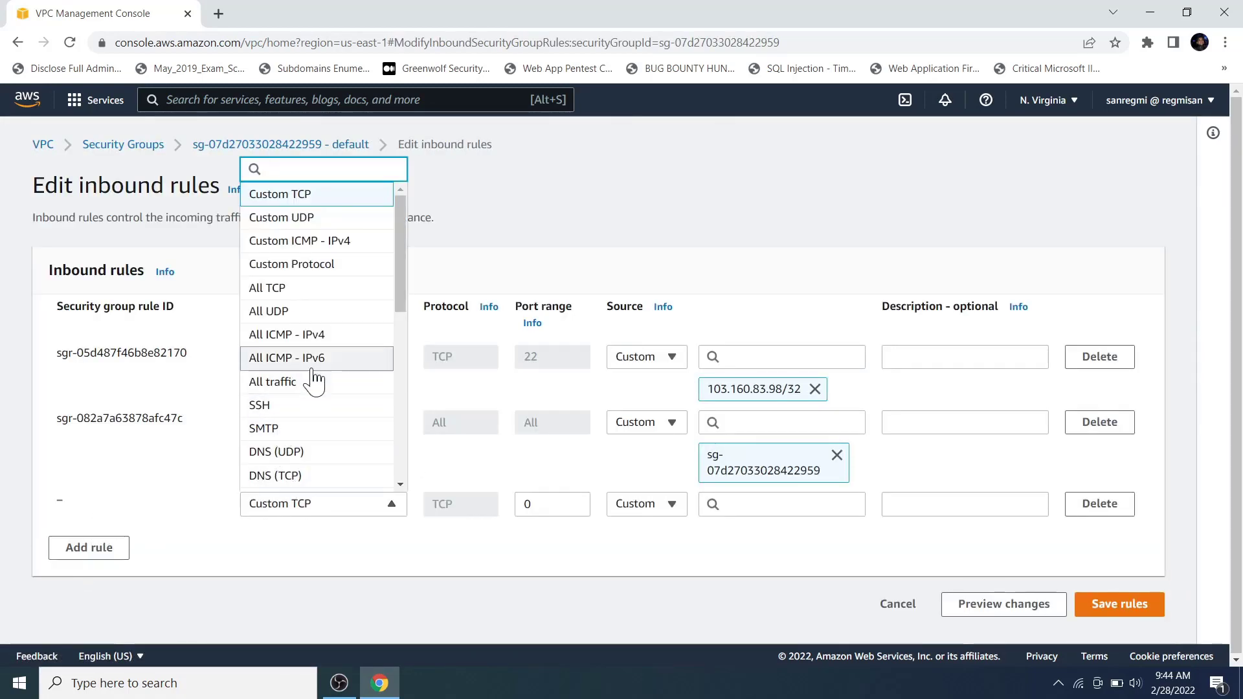
pyautogui.scroll(-2, 396, 324)
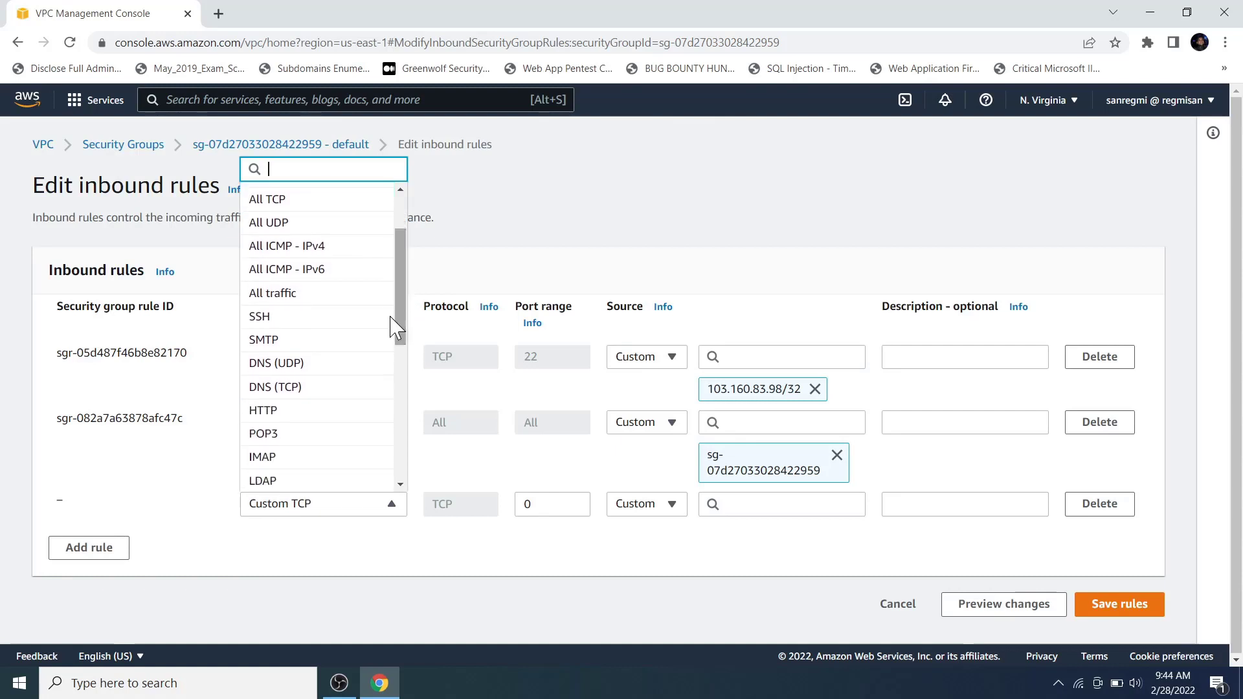
pyautogui.click(292, 411)
pyautogui.click(671, 511)
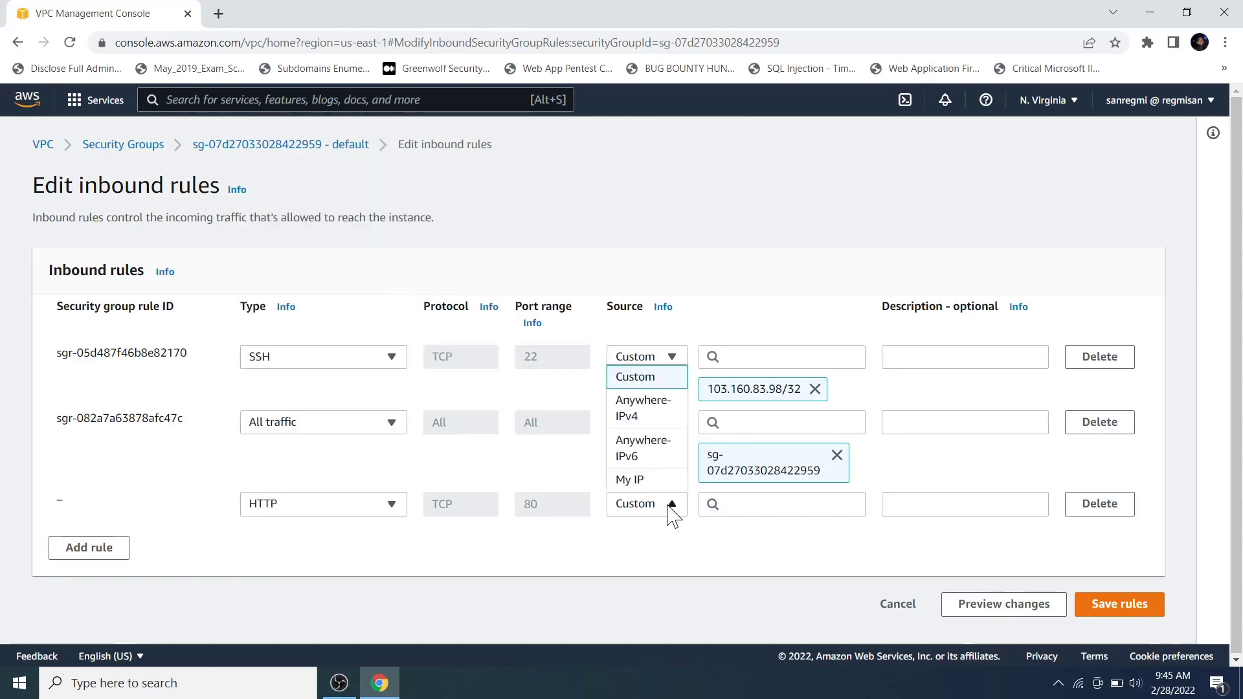
pyautogui.click(651, 427)
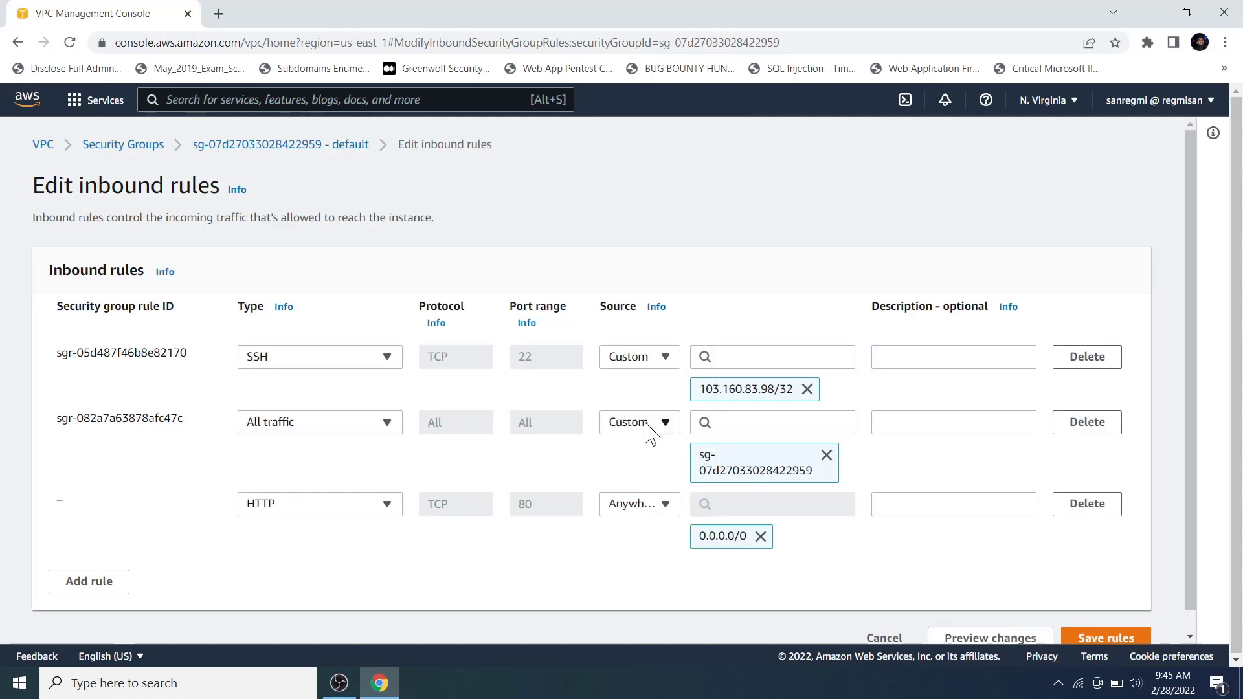
pyautogui.click(1099, 636)
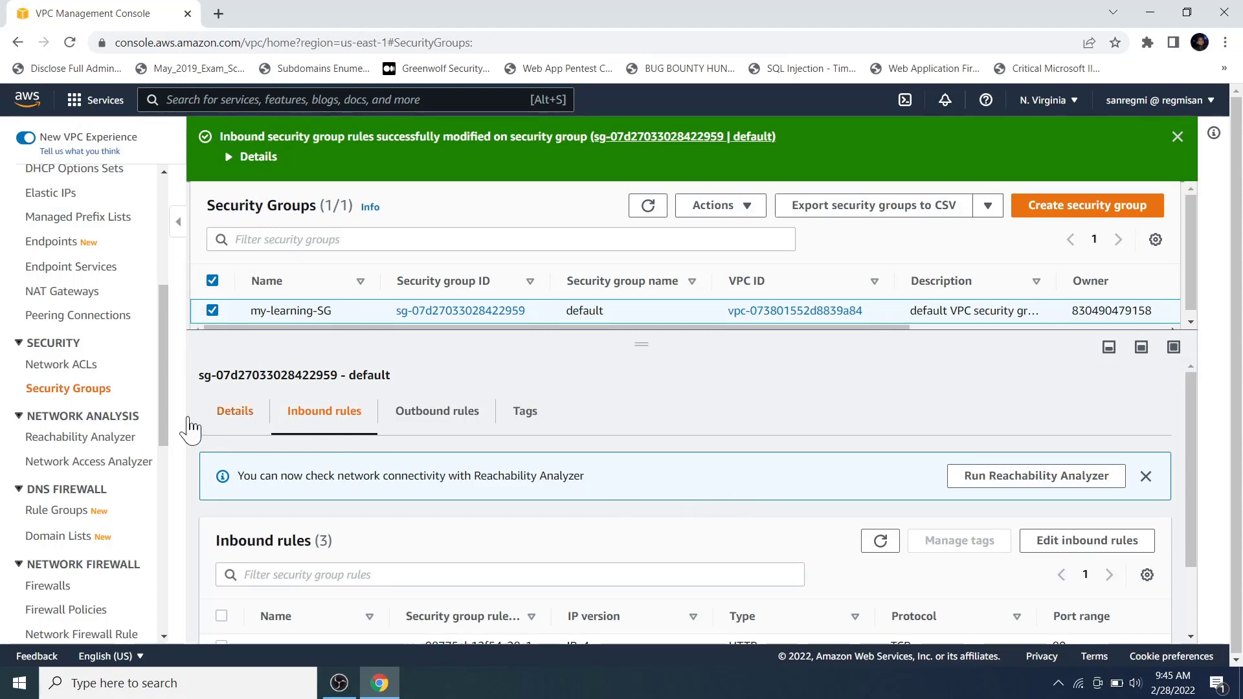
# Name the default network ACL of my-learning-vpc my-learning-NACL and save the name.
pyautogui.scroll(1, 149, 415)
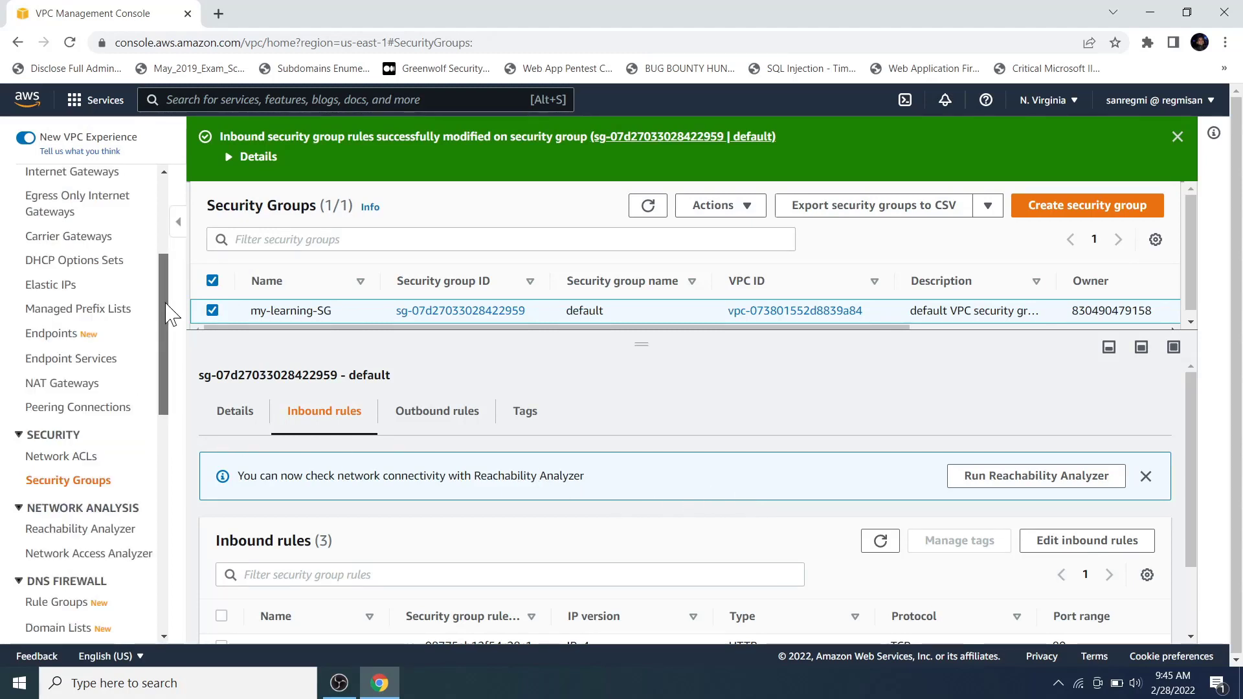
pyautogui.click(81, 458)
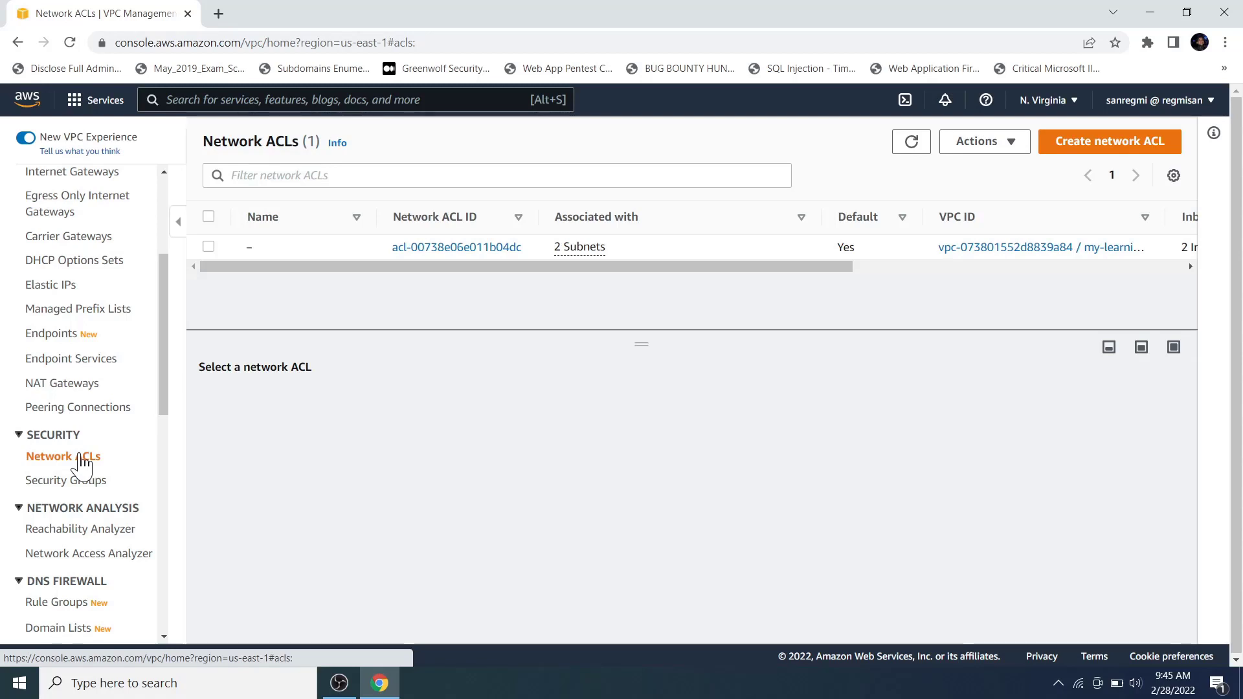
pyautogui.click(257, 251)
pyautogui.click(263, 249)
pyautogui.write('my')
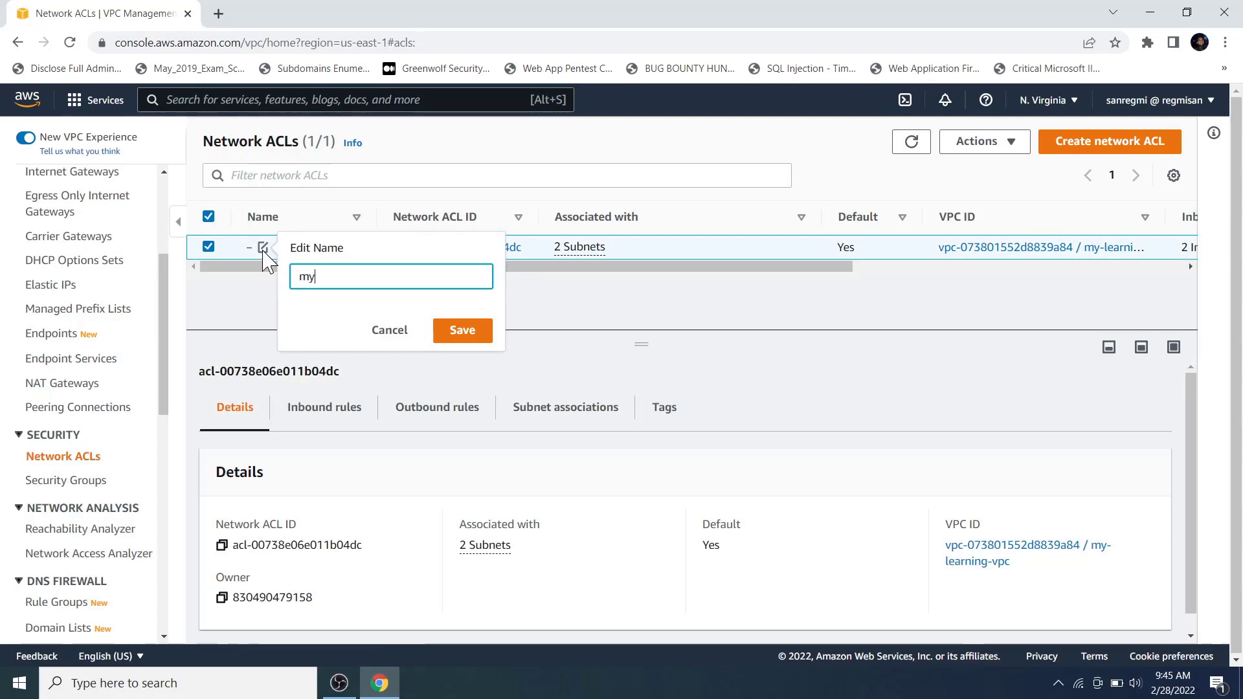
pyautogui.write('-learning-NACL')
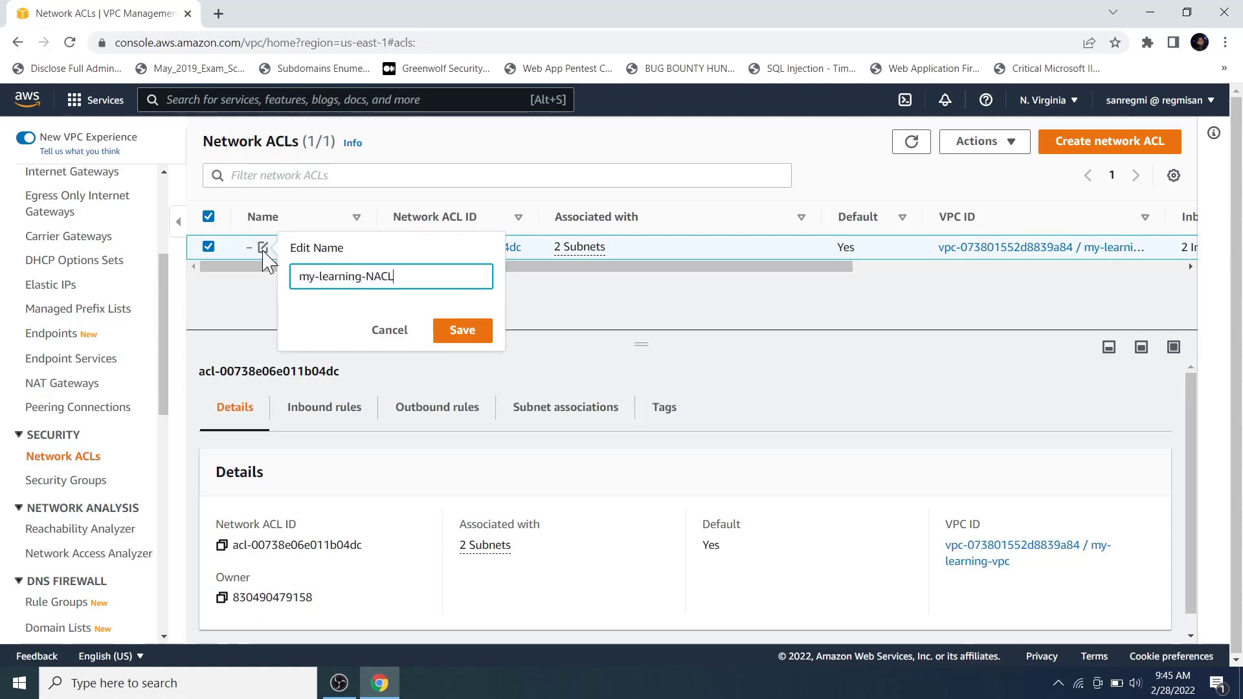
pyautogui.click(456, 332)
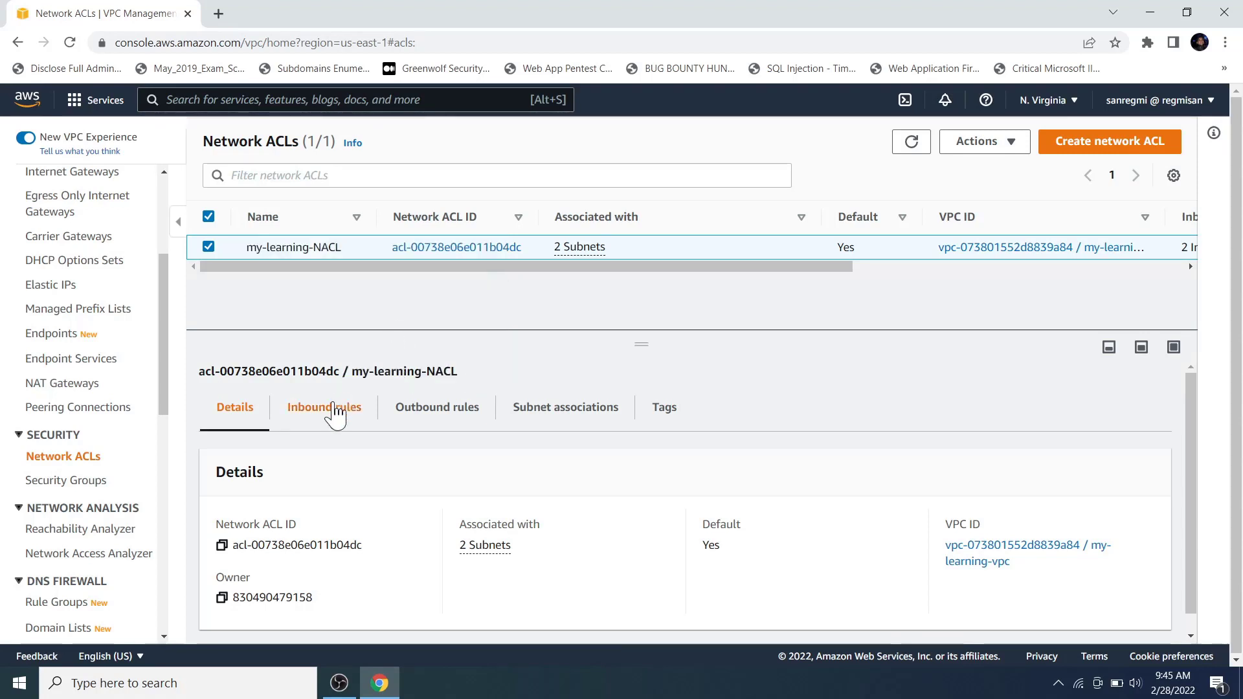
# Set the source of inbound rule 100 in my-learning-NACL to 103.160.83.98/32 and save the changes.
pyautogui.click(322, 417)
pyautogui.click(1068, 537)
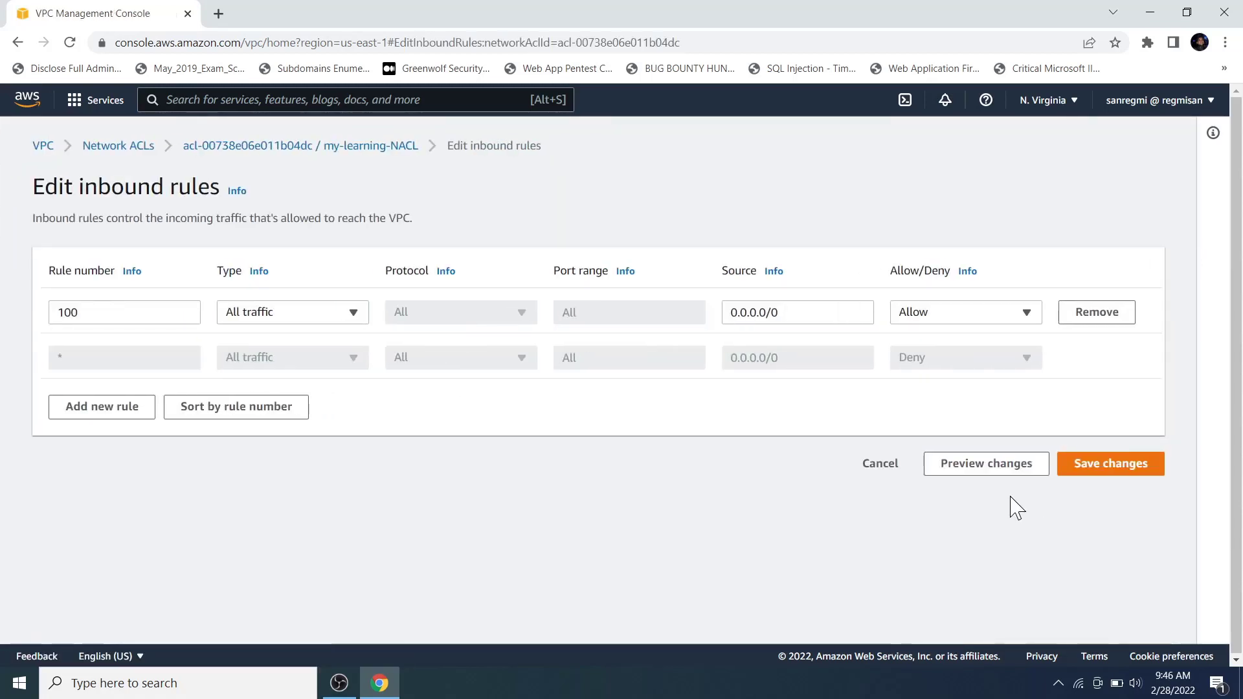
pyautogui.tripleClick(805, 315)
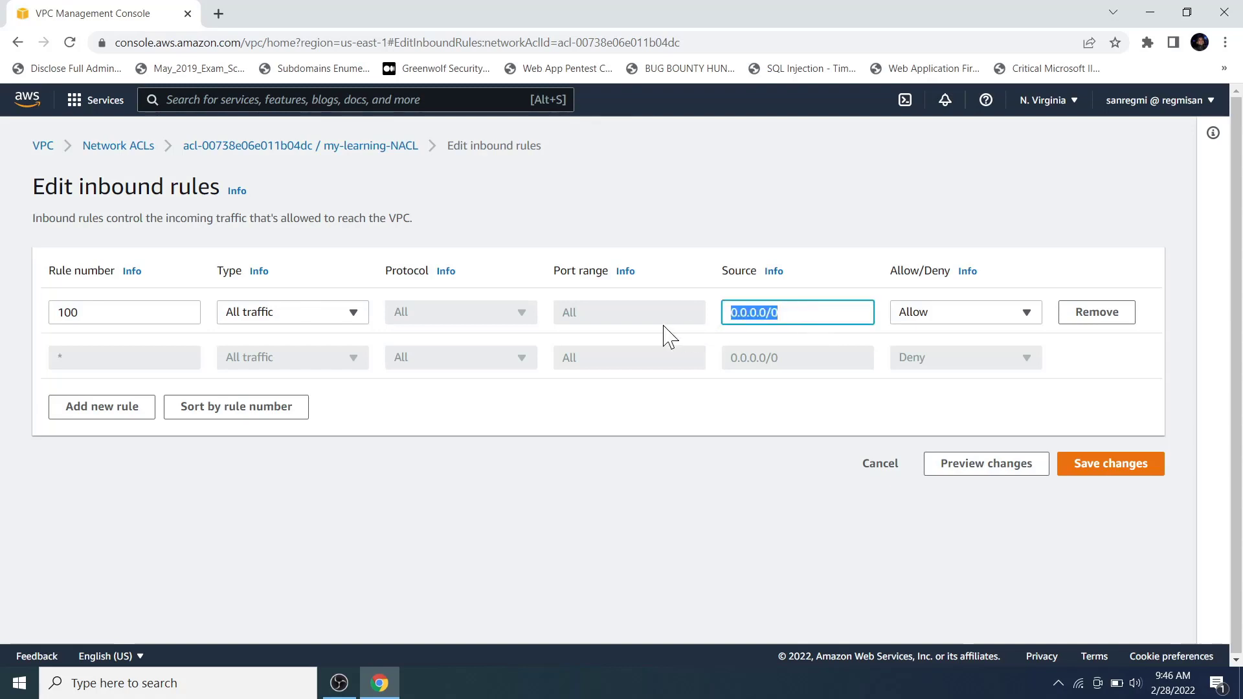
pyautogui.write('103.160.83.98/32')
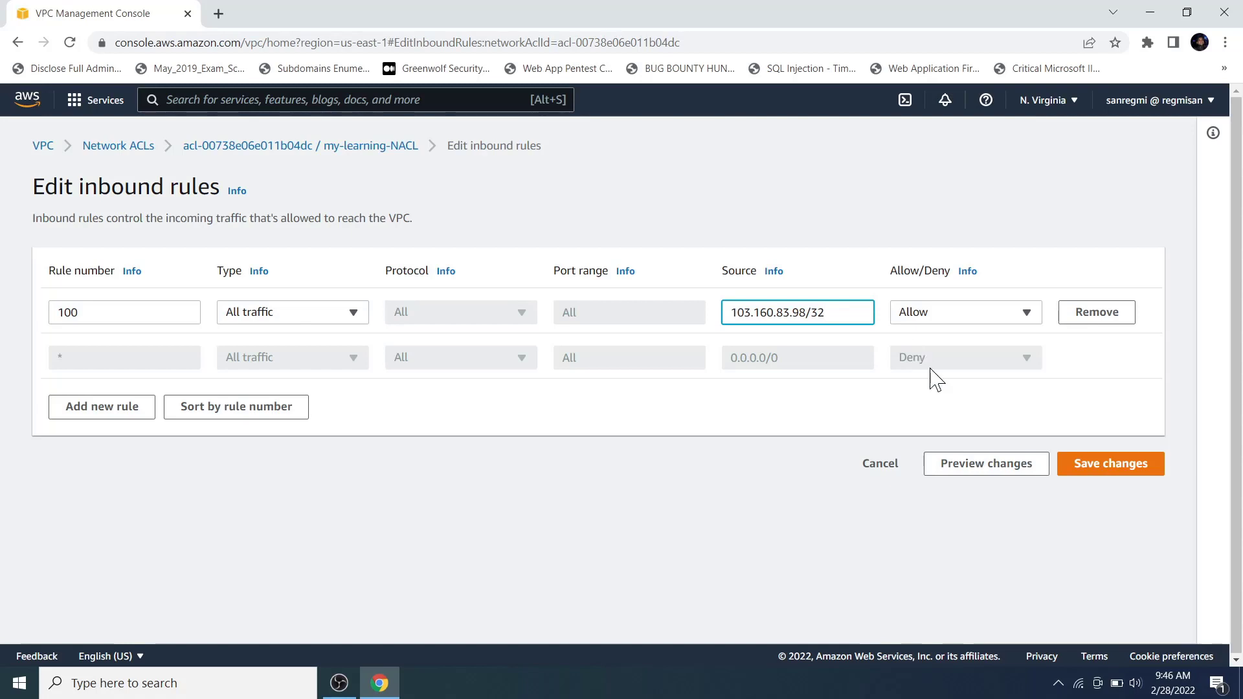
pyautogui.click(1137, 478)
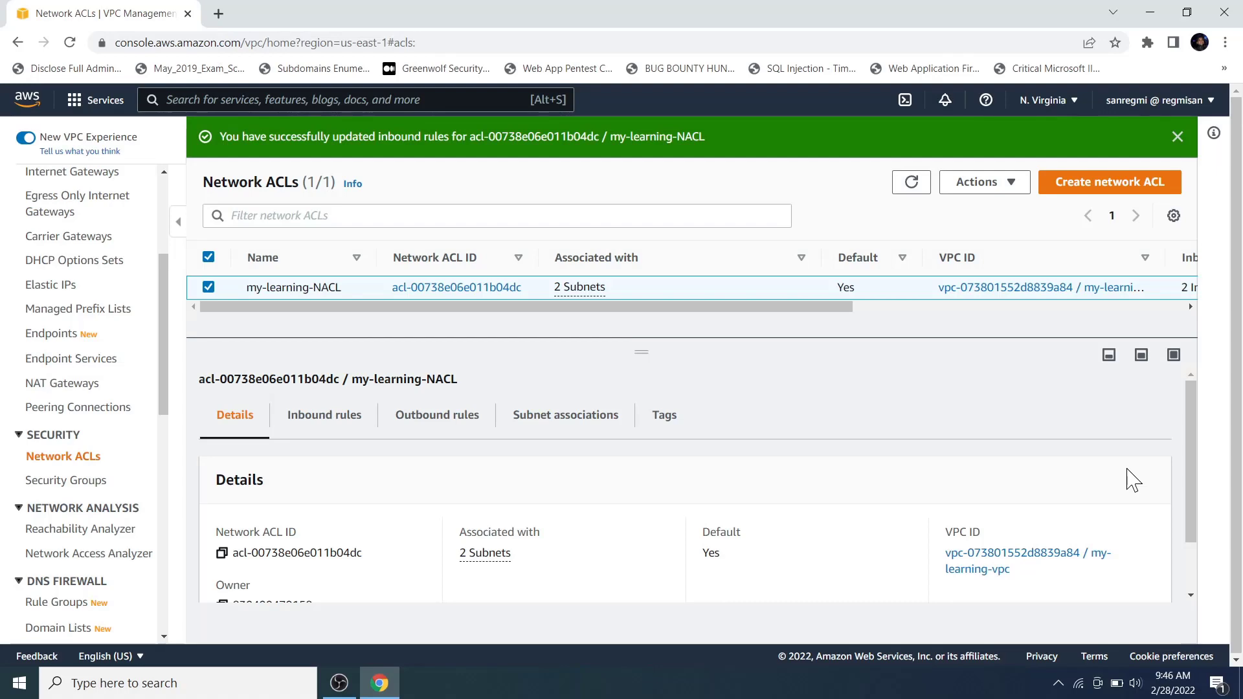
# Switch to the EC2 service and check its instances list with the running-state filter cleared.
pyautogui.scroll(4, 158, 284)
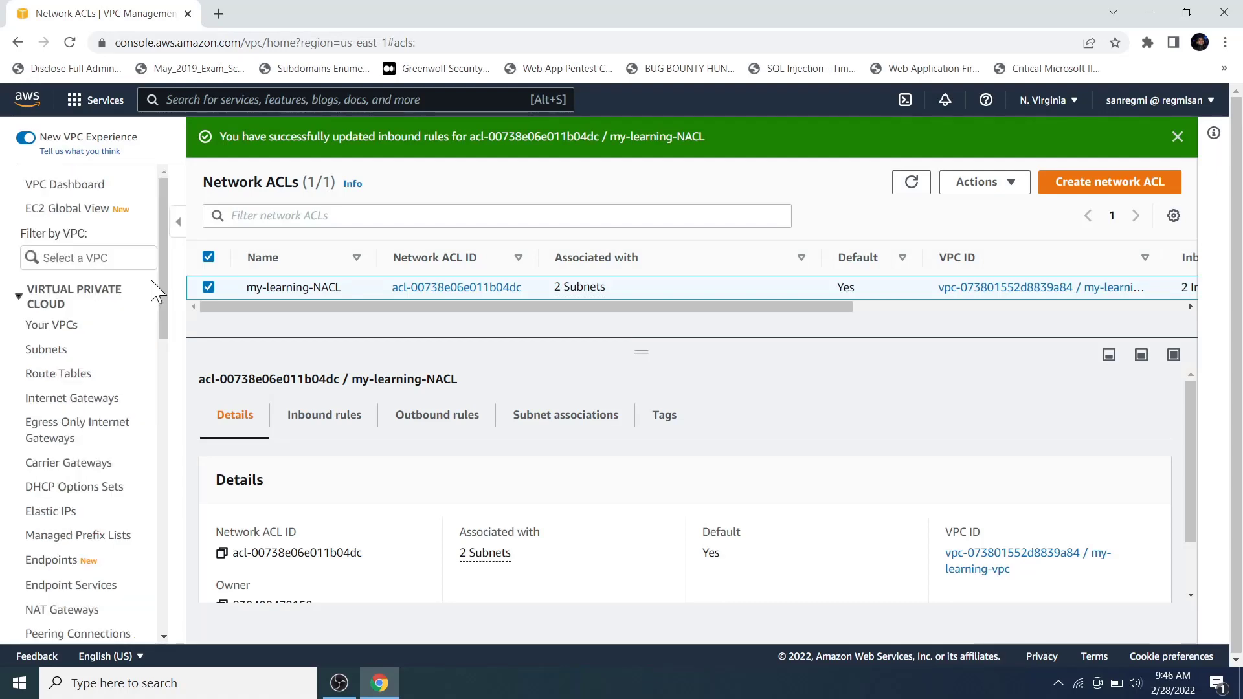
pyautogui.click(97, 103)
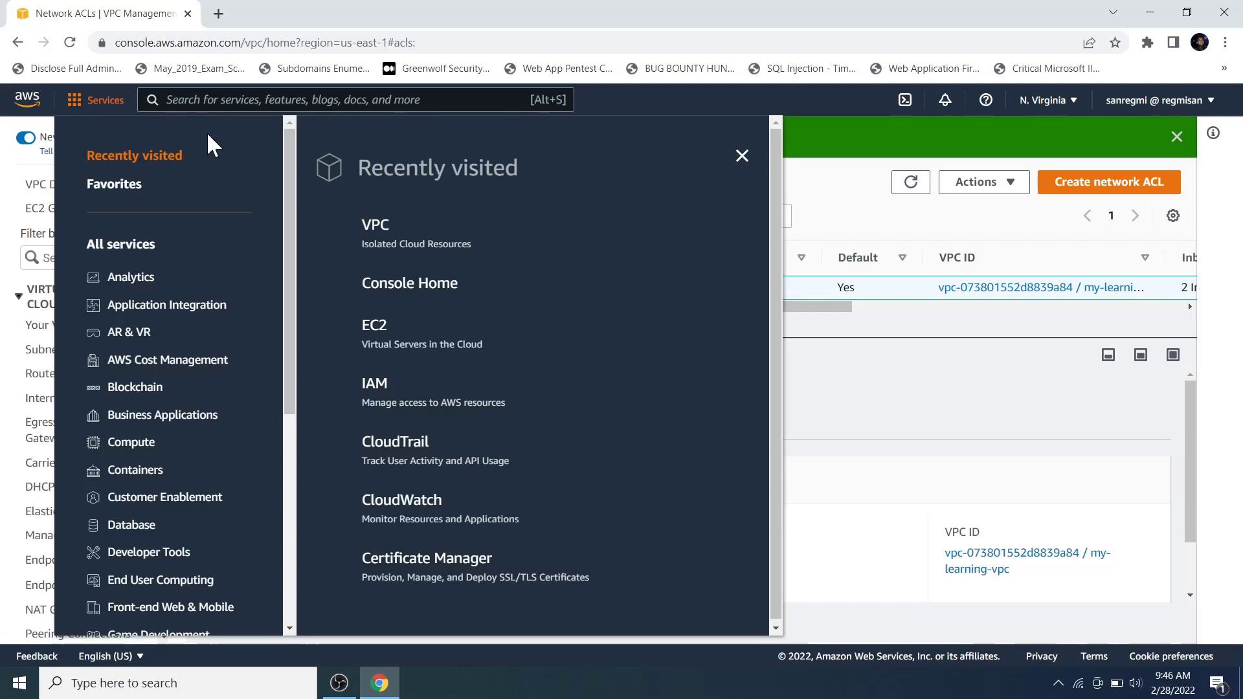
pyautogui.click(374, 326)
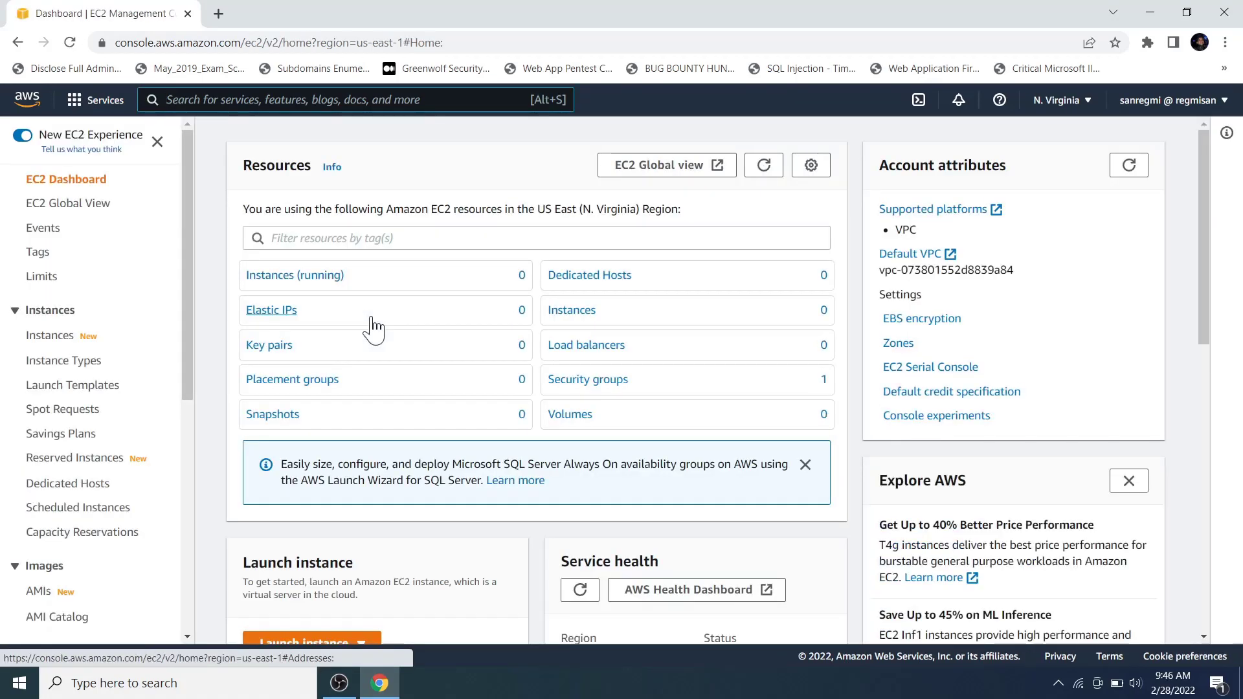
pyautogui.click(315, 277)
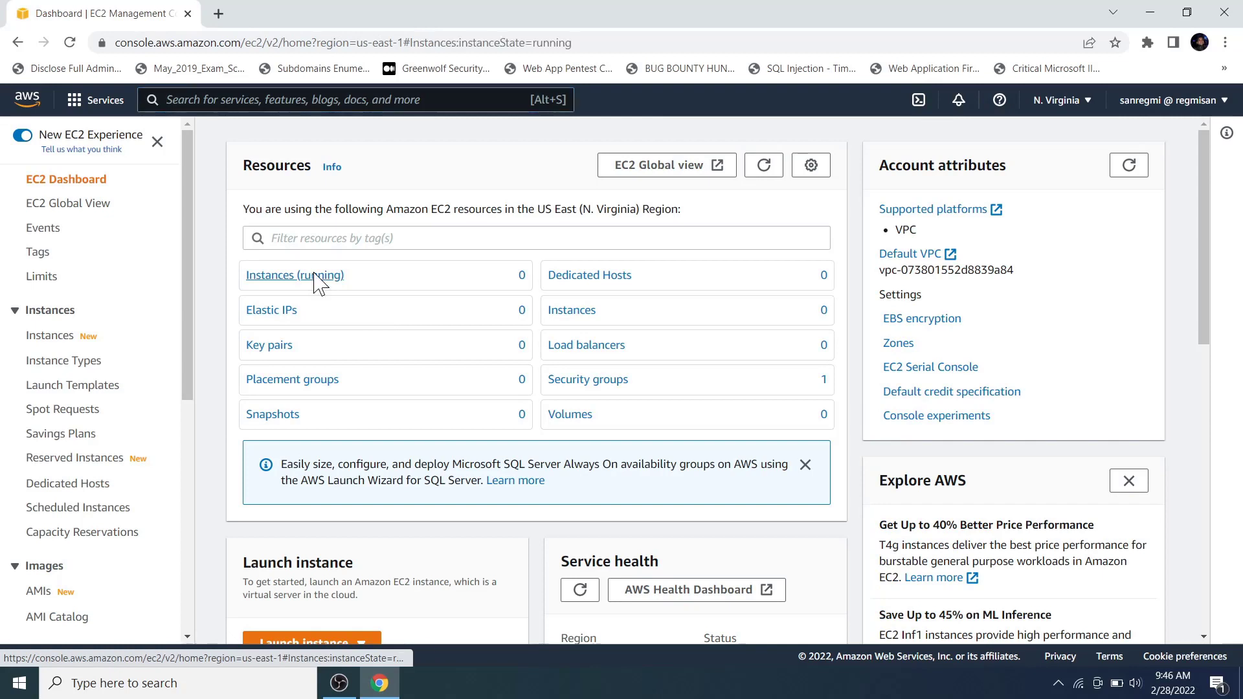
pyautogui.click(361, 194)
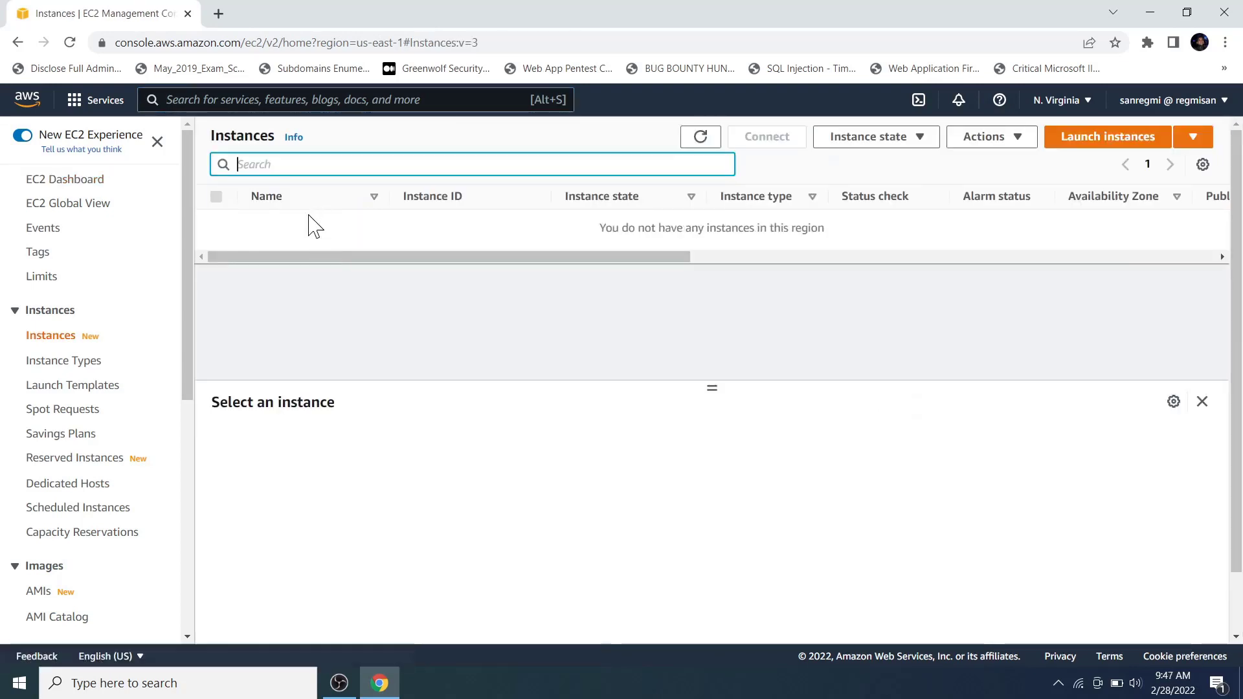
pyautogui.moveTo(596, 232); pyautogui.dragTo(829, 233)
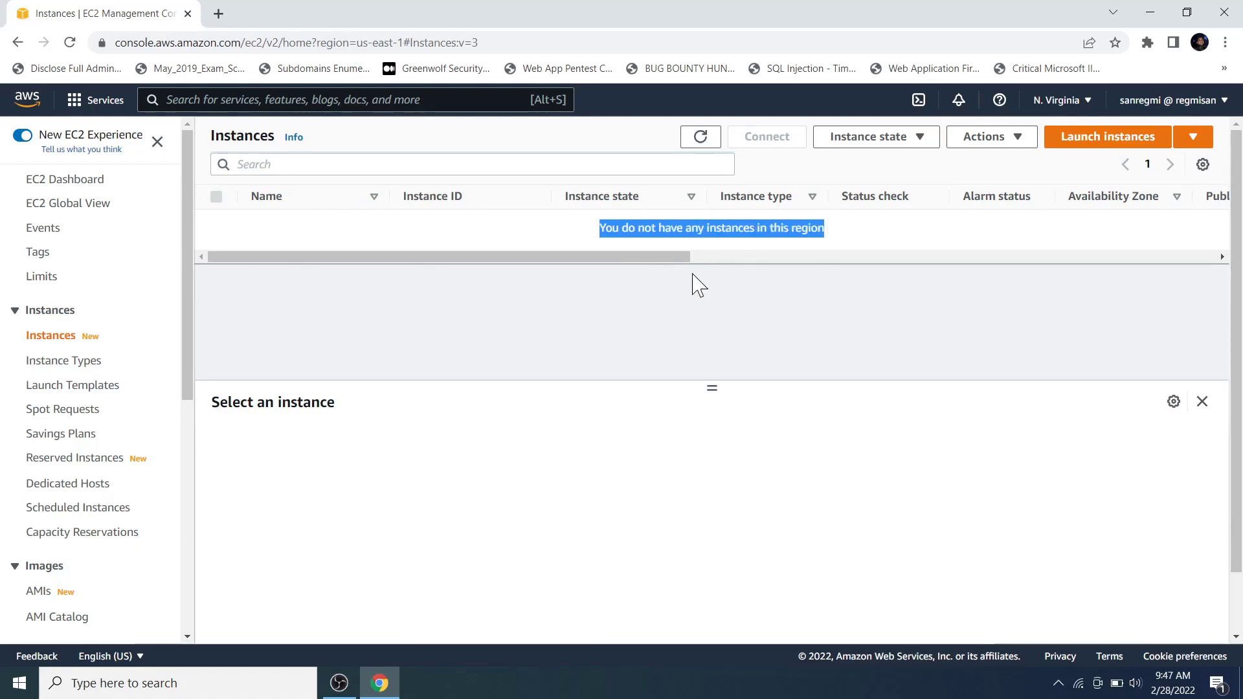
pyautogui.click(693, 252)
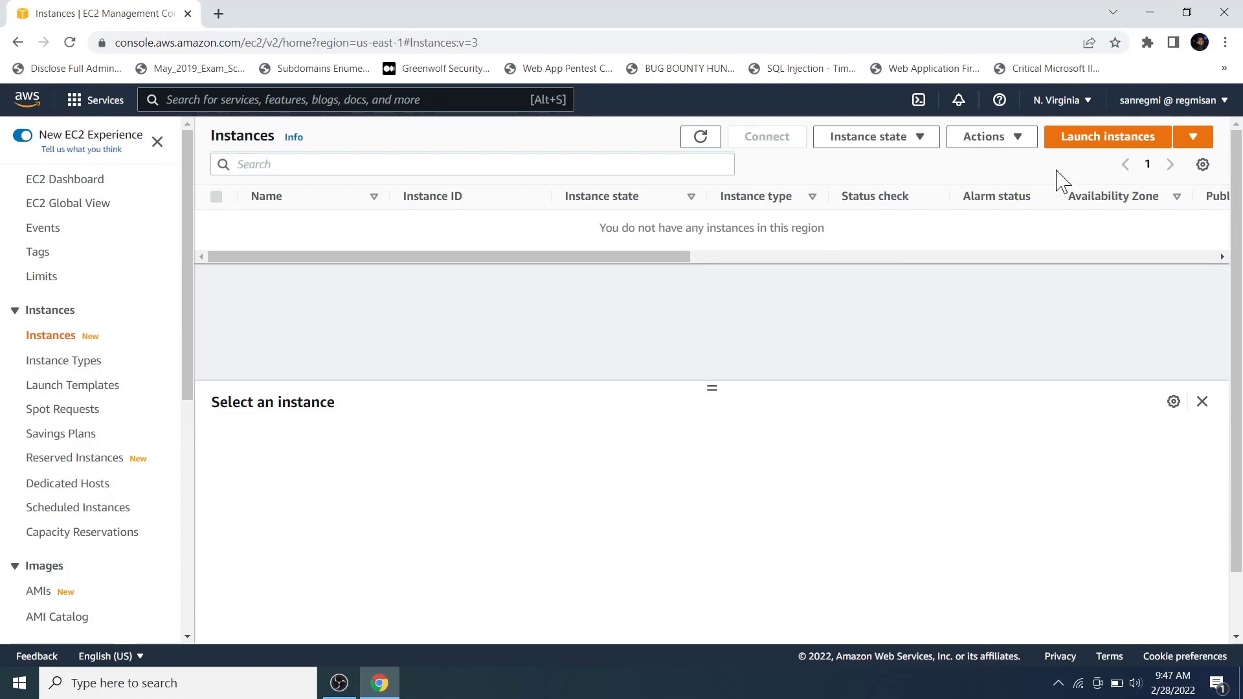
# Start launching a new EC2 instance and search the AWS Marketplace images for centos.
pyautogui.click(1087, 155)
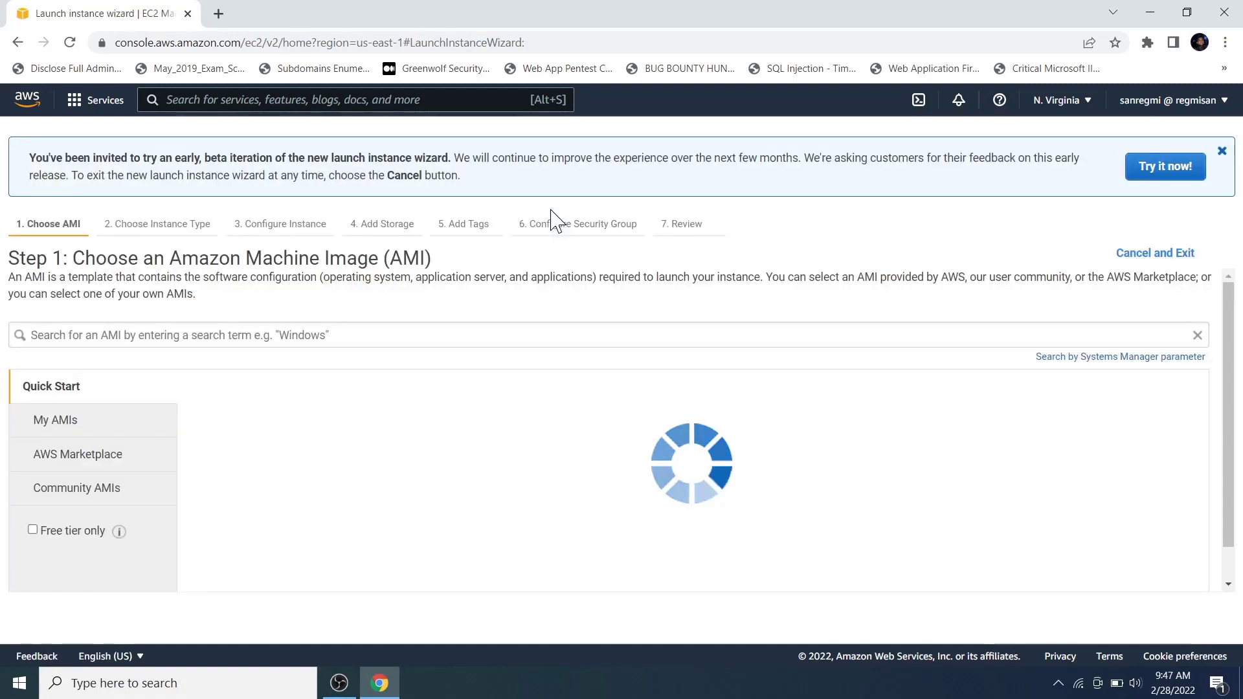
pyautogui.click(292, 335)
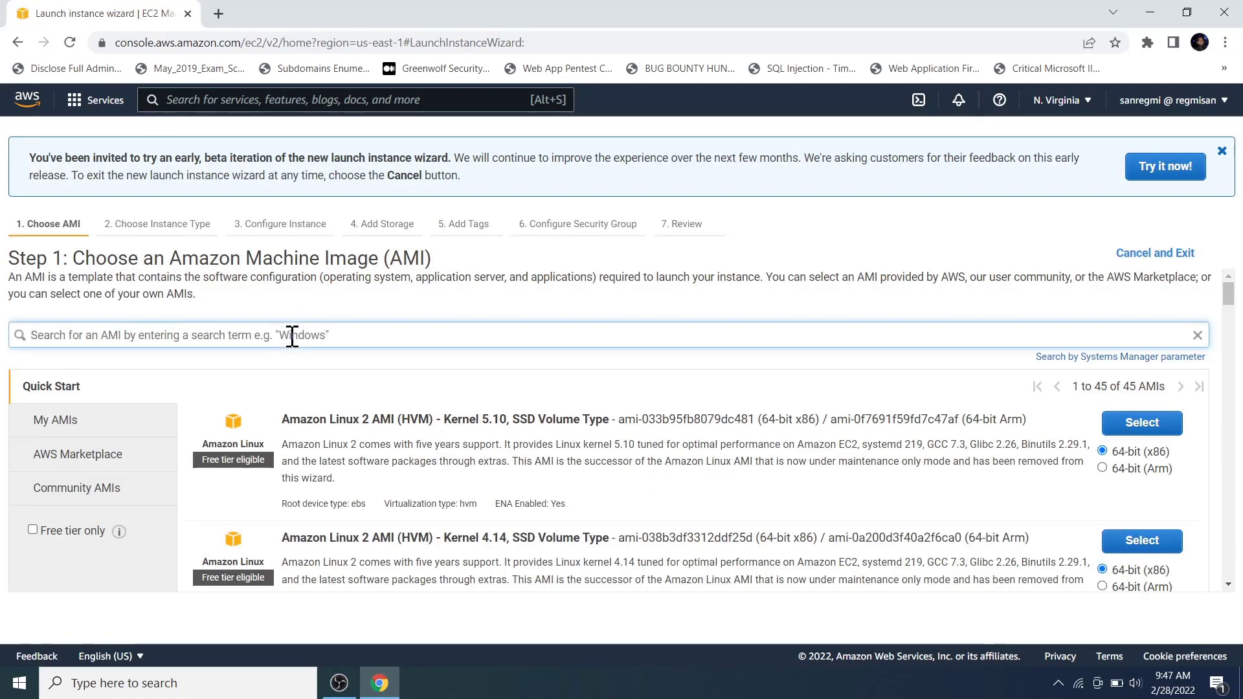
pyautogui.write('centos')
pyautogui.click(66, 461)
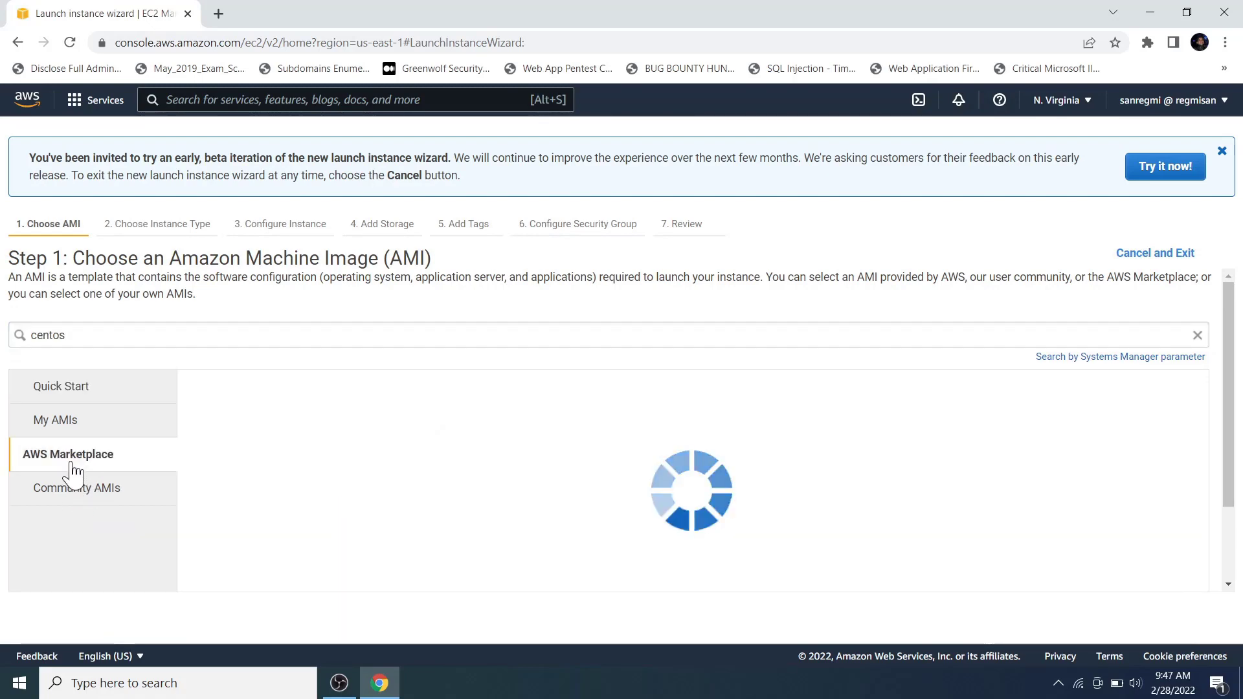
pyautogui.click(148, 333)
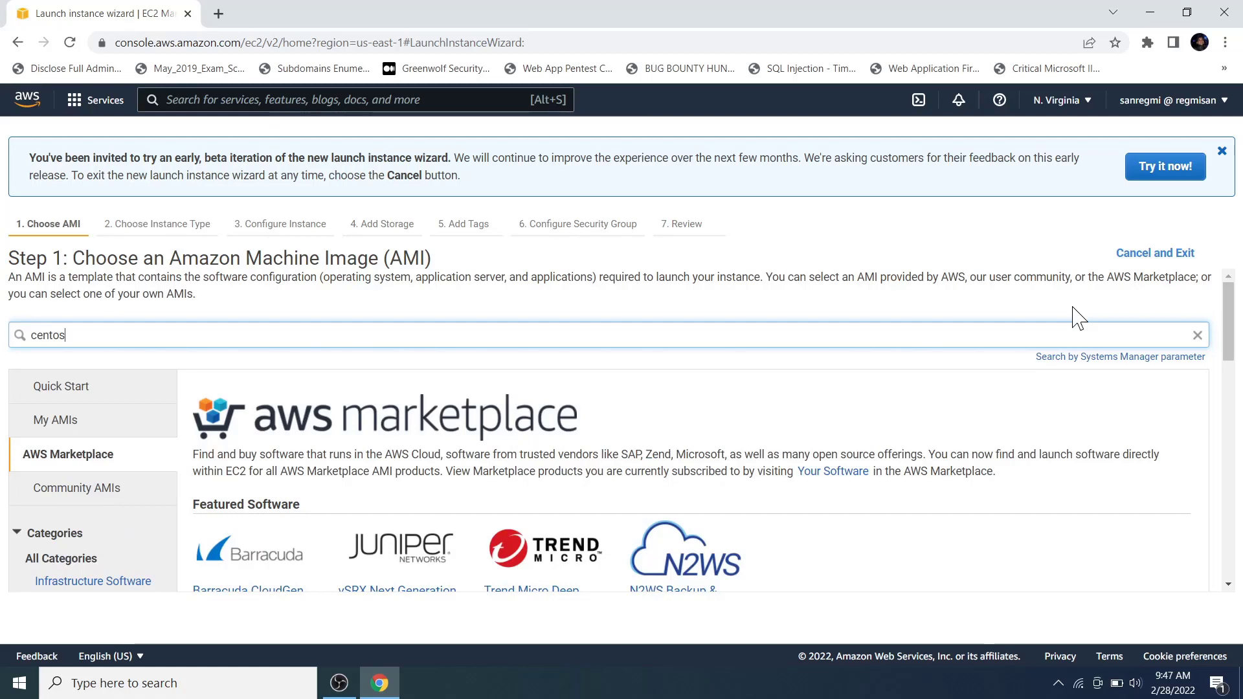
pyautogui.press('Return')
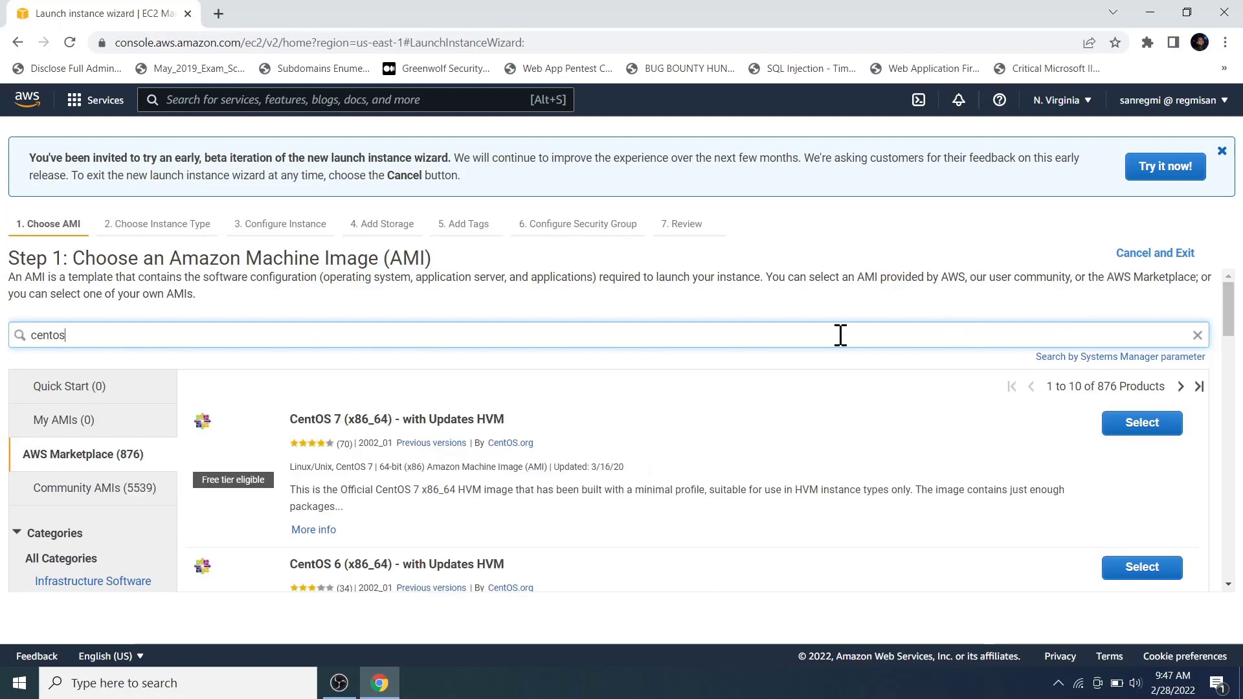
# Choose the CentOS 7 (x86_64) - with Updates HVM image and proceed with the t2.micro instance type.
pyautogui.click(201, 492)
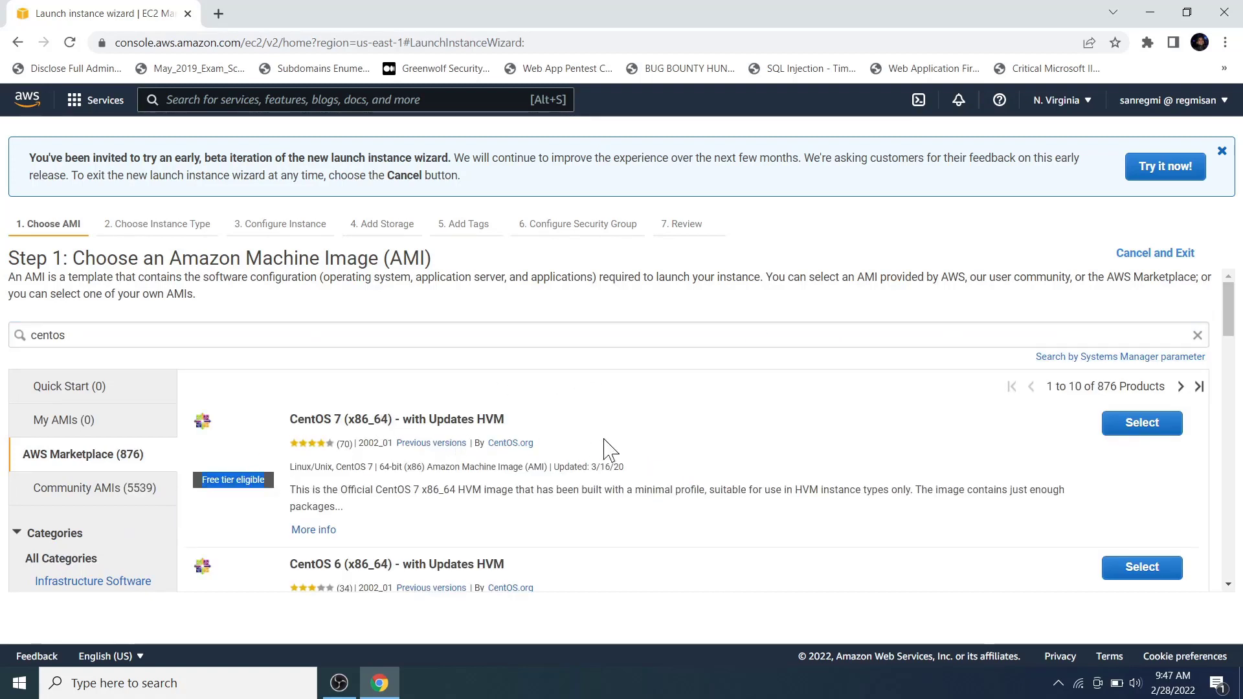
pyautogui.click(1174, 428)
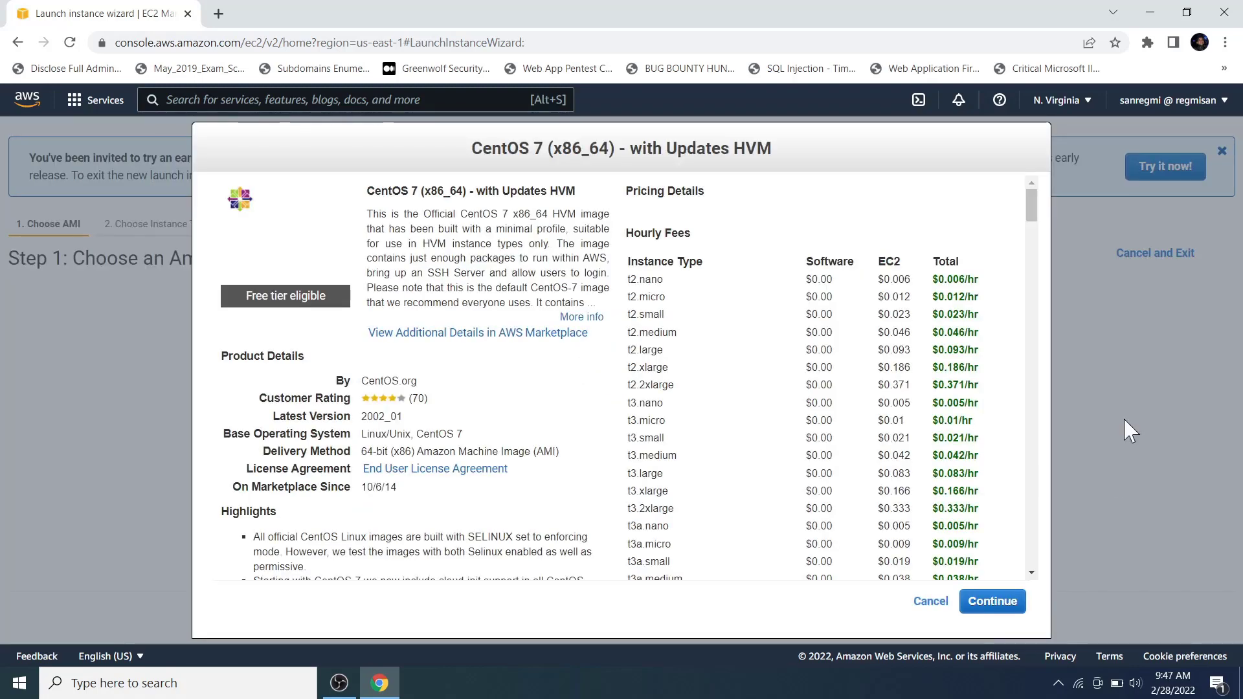
pyautogui.click(1005, 602)
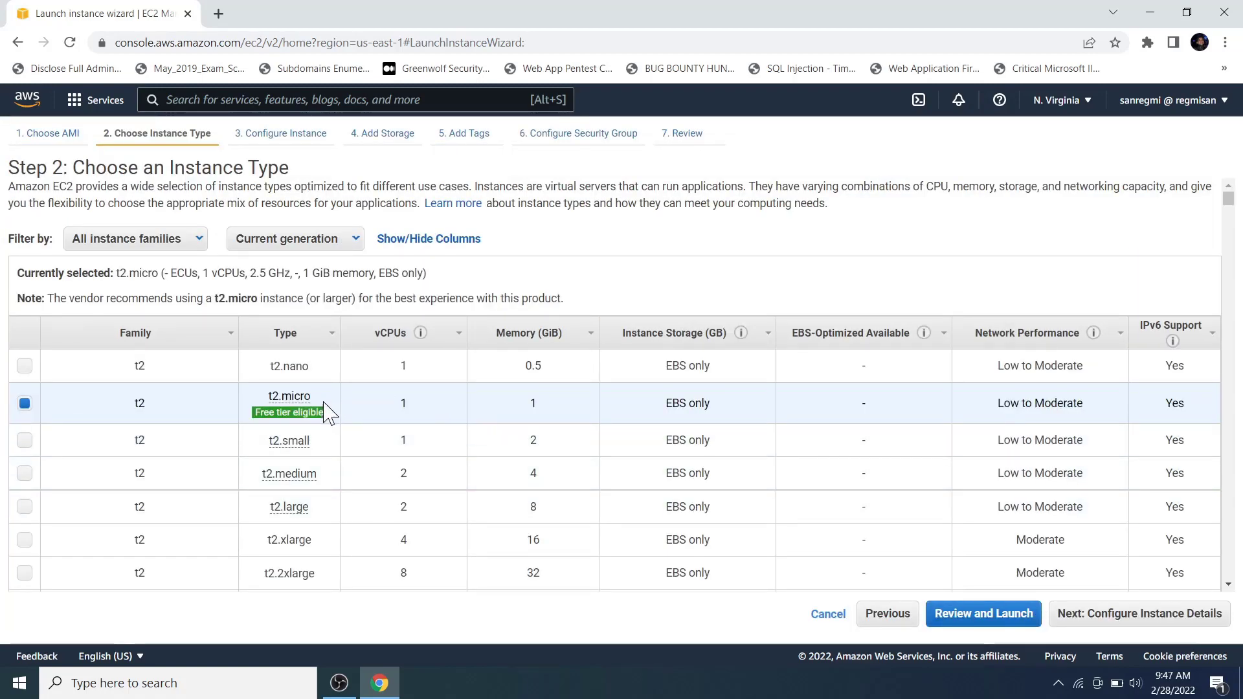
pyautogui.click(1160, 628)
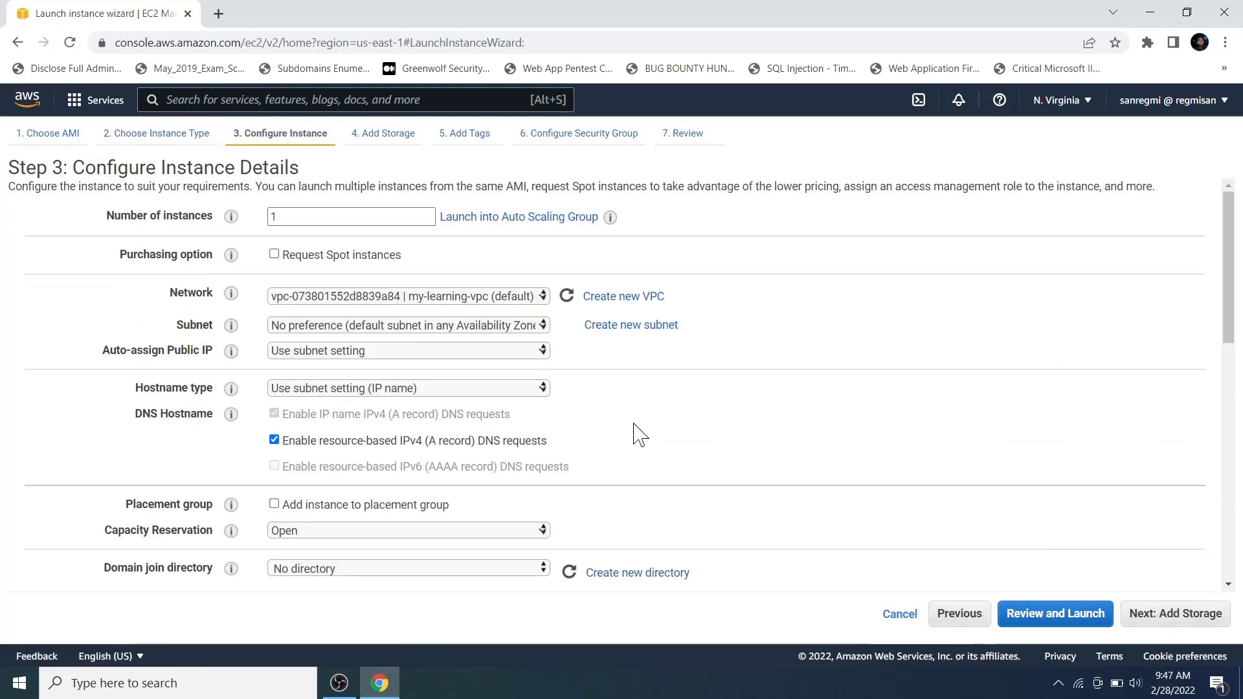
# Place the instance in the Public Subnet with Auto-assign Public IP set to Enable, and proceed to the storage settings.
pyautogui.moveTo(232, 259)
pyautogui.click(373, 328)
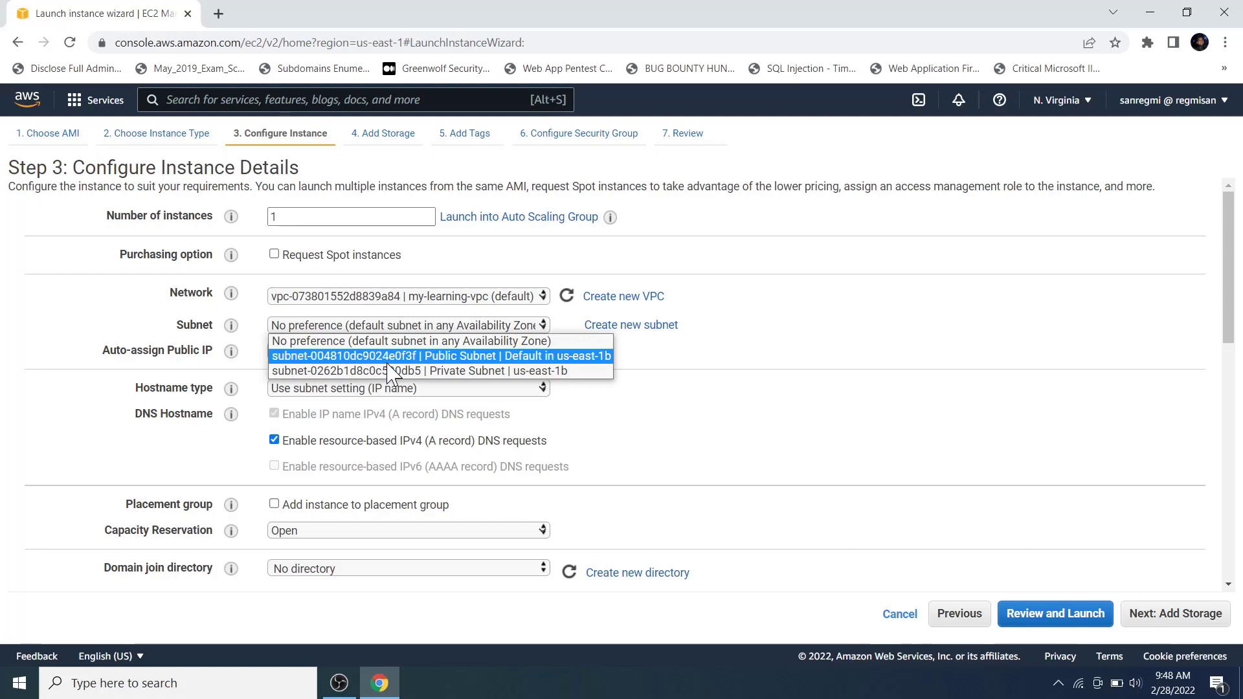
pyautogui.click(468, 356)
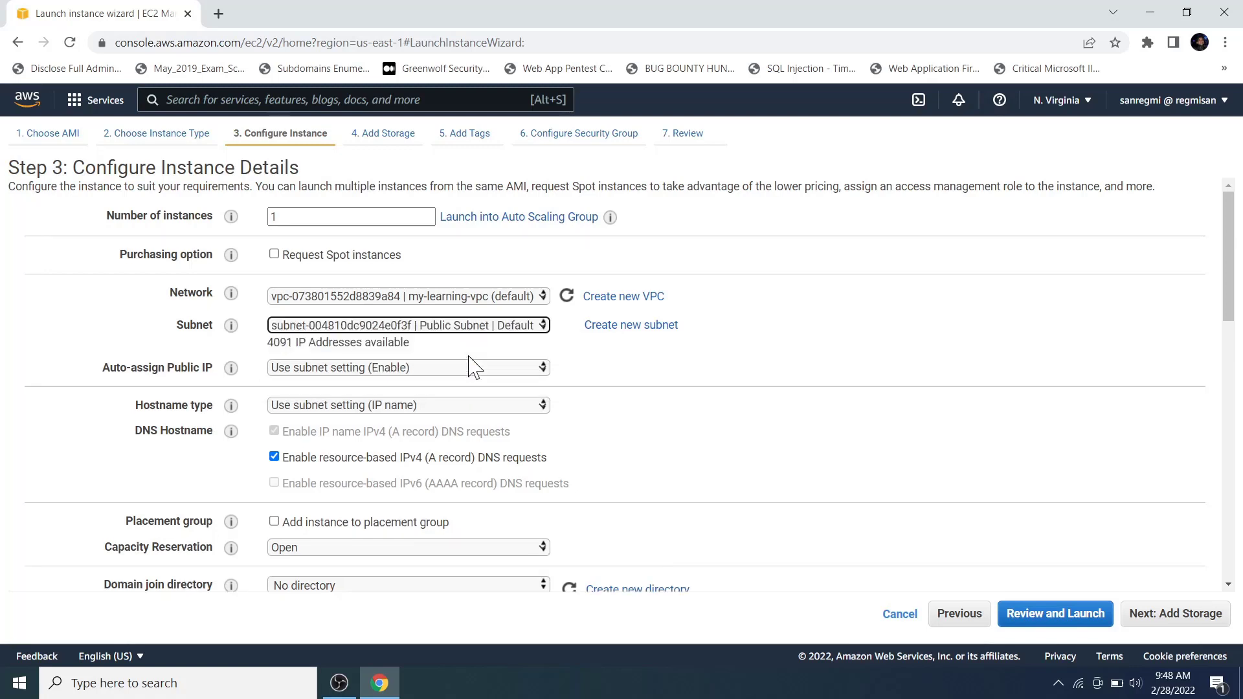
pyautogui.click(446, 370)
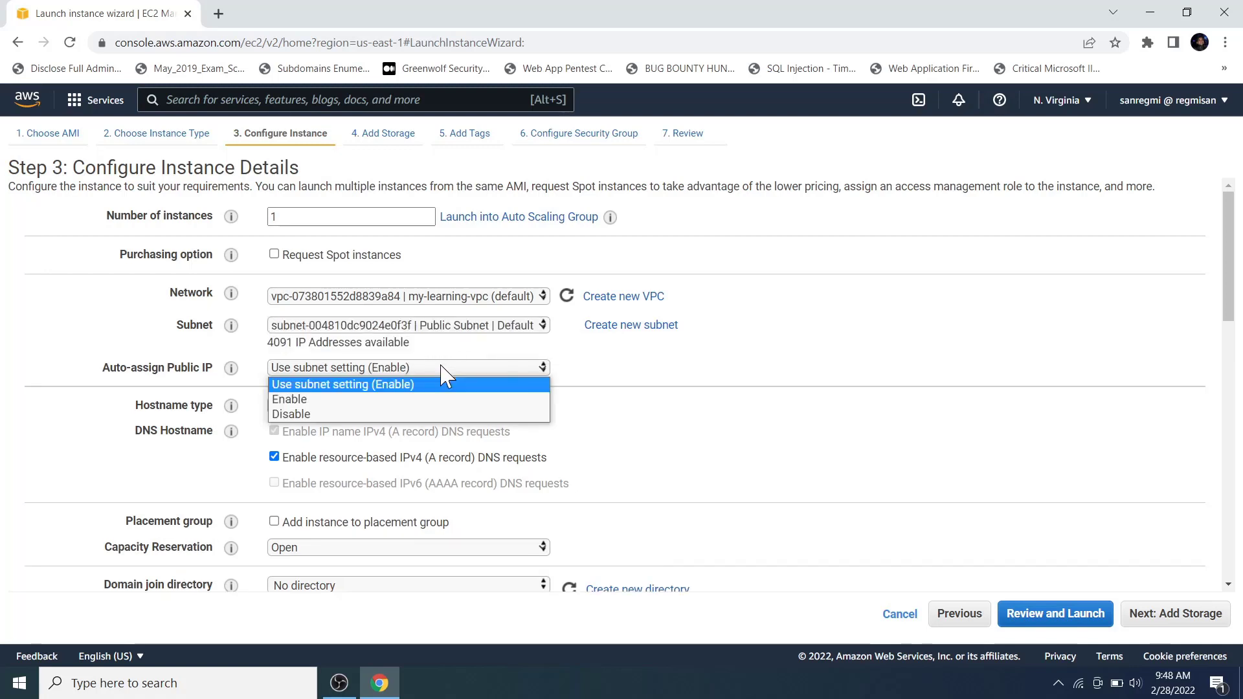
pyautogui.click(442, 399)
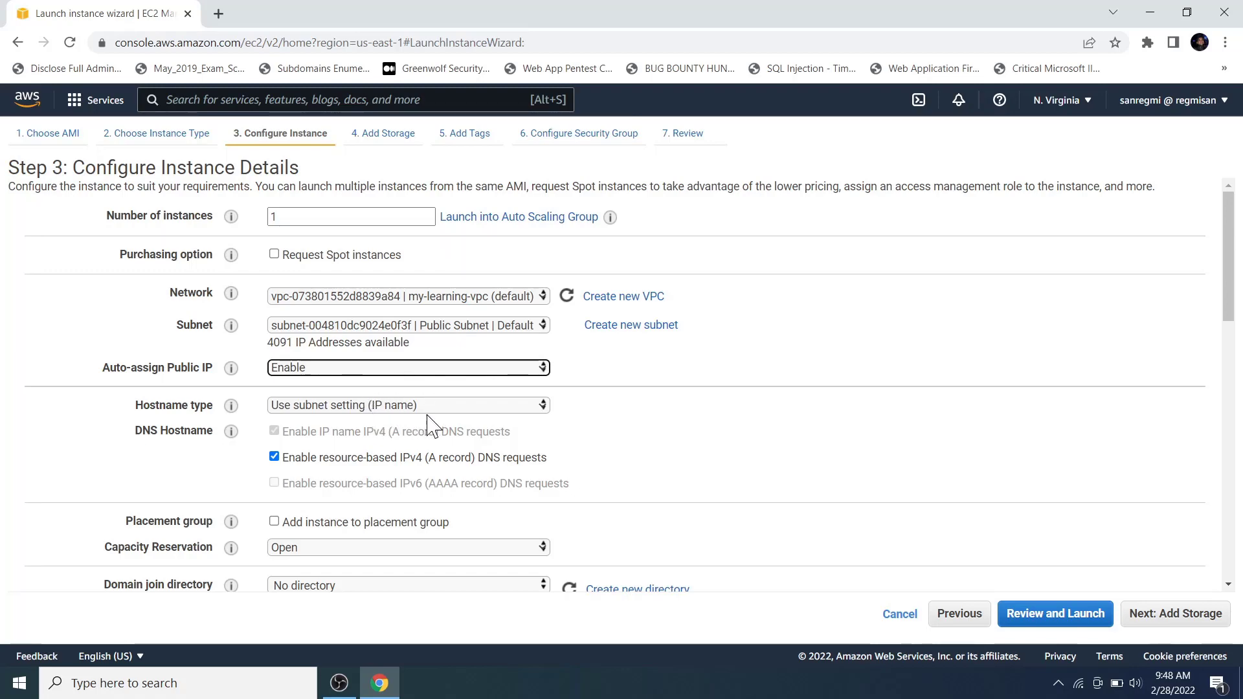
pyautogui.scroll(-6, 460, 469)
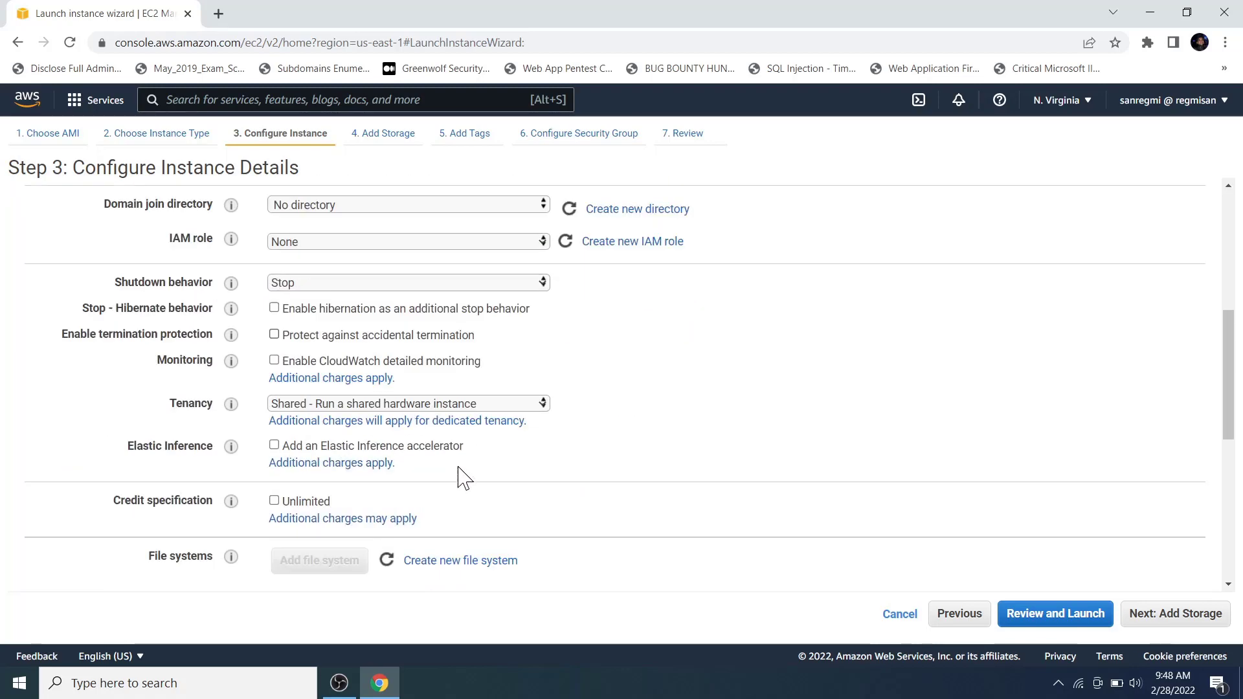
pyautogui.scroll(-4, 462, 477)
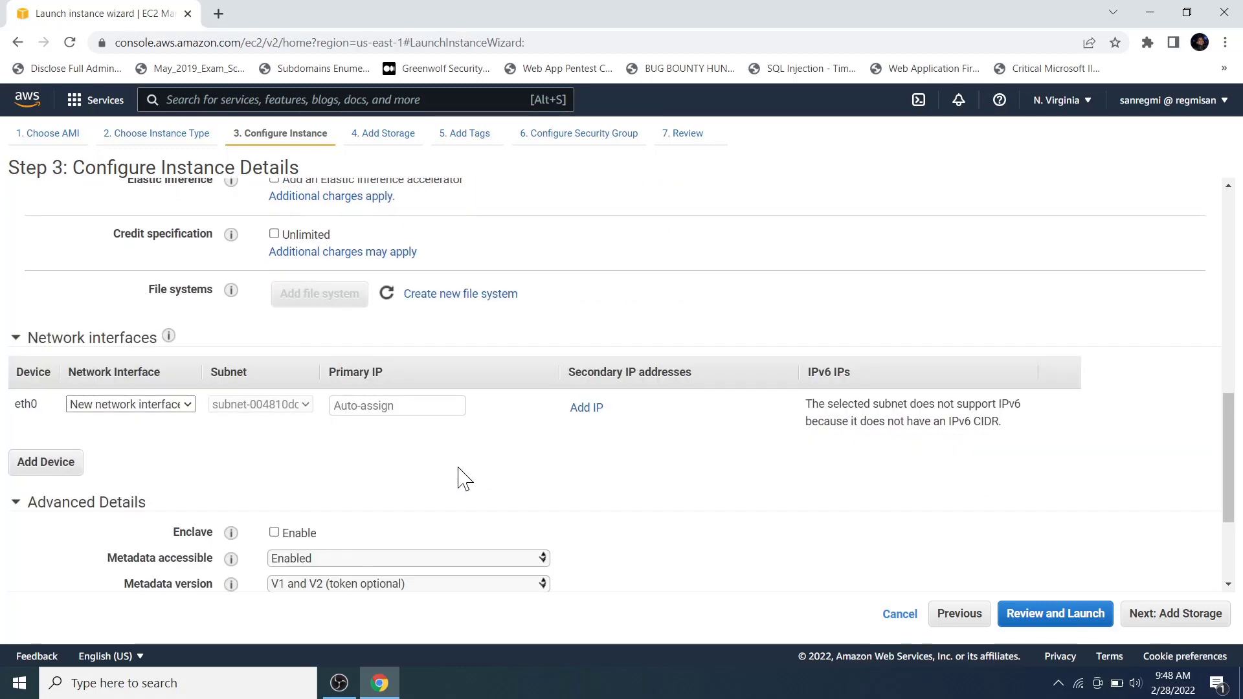
pyautogui.scroll(-3, 464, 479)
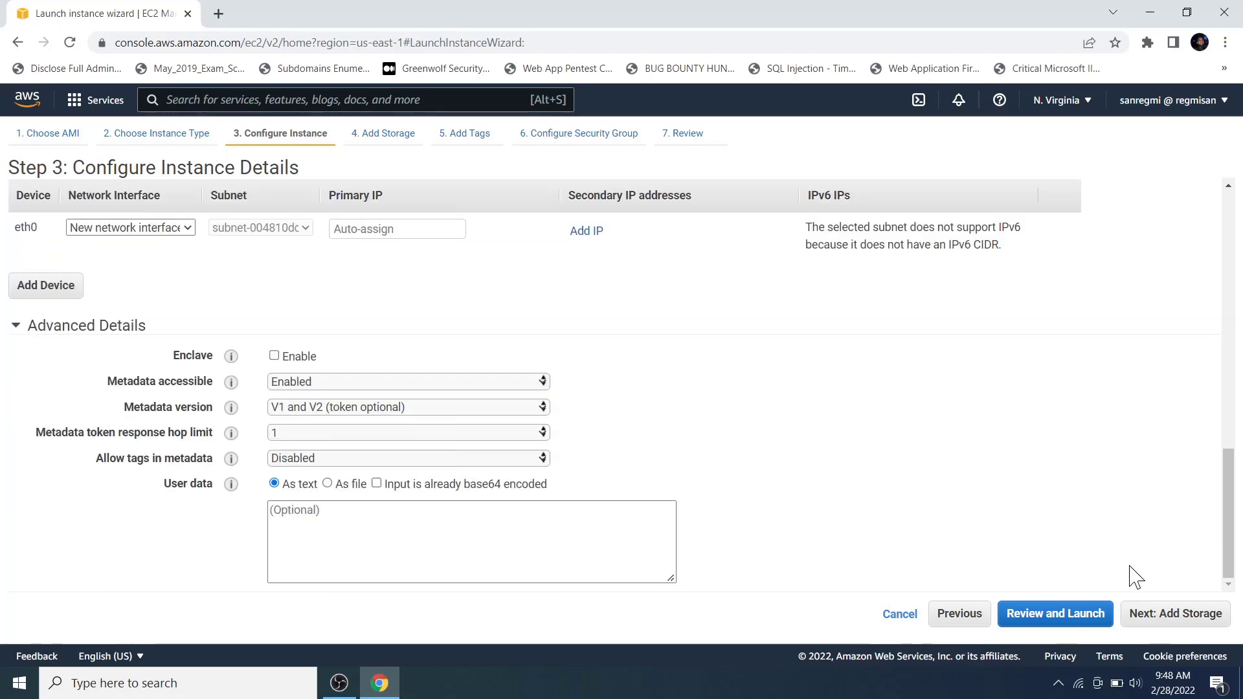
pyautogui.click(1185, 620)
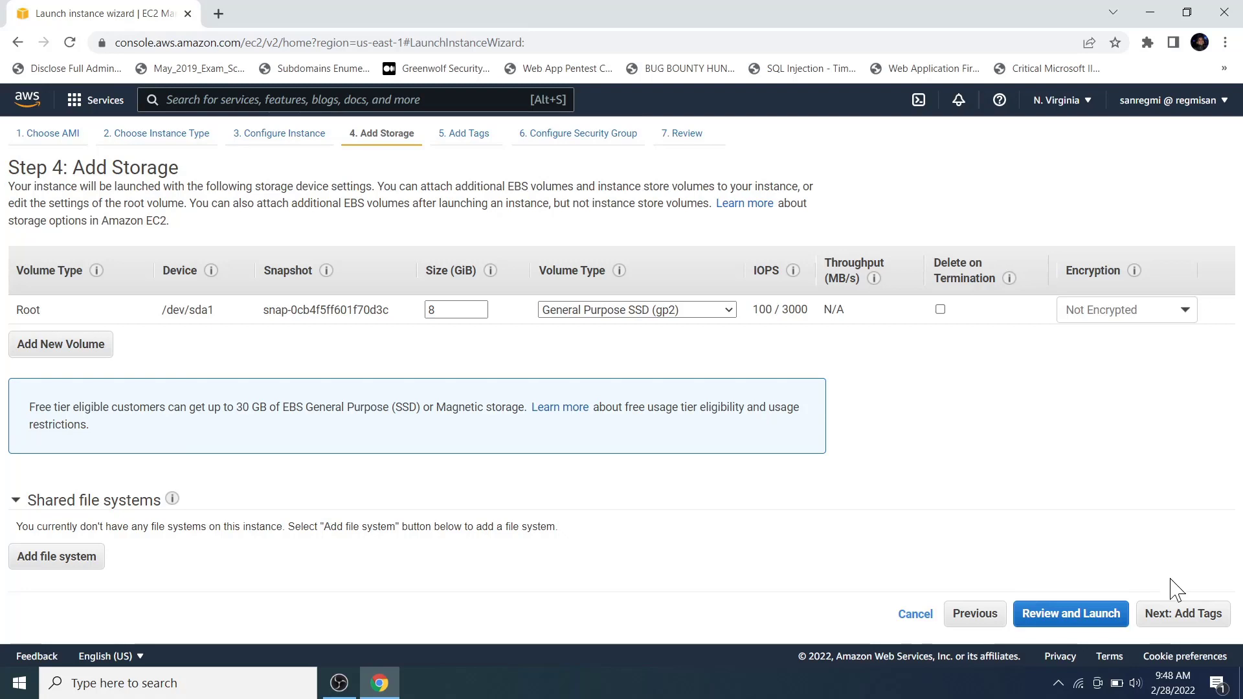
# Accept the default storage and add a tag with key Name and value Public-EC2-CentOS.
pyautogui.click(1183, 613)
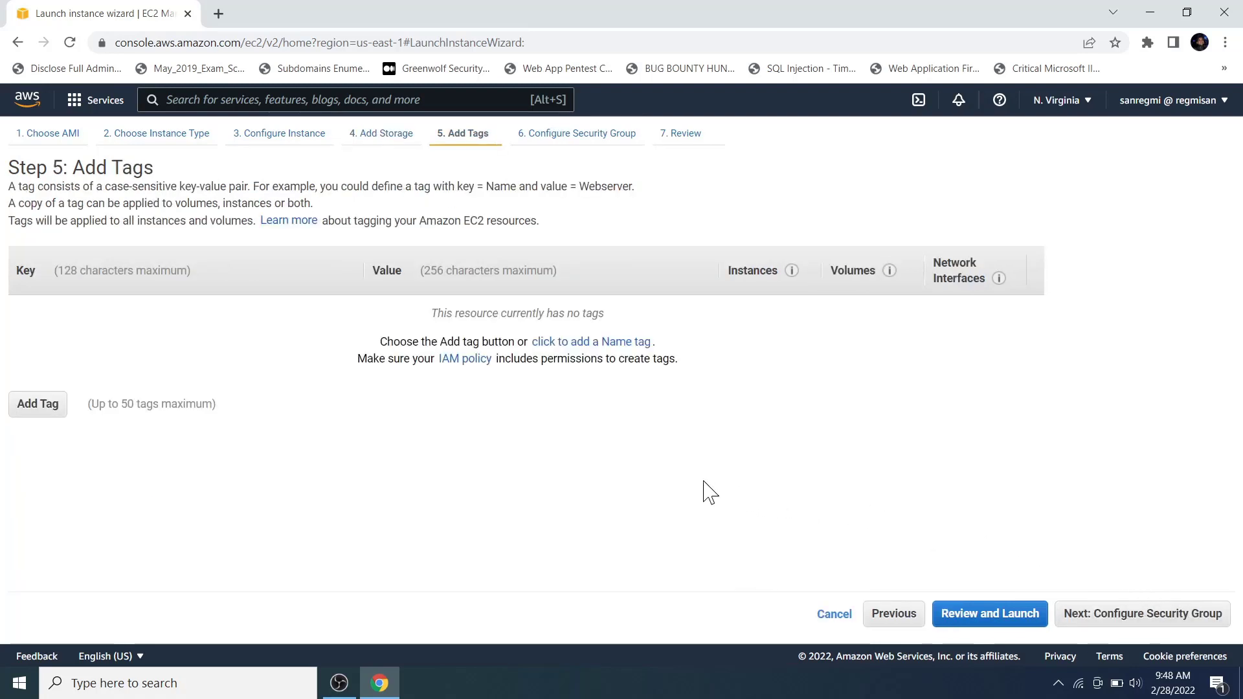
pyautogui.click(52, 415)
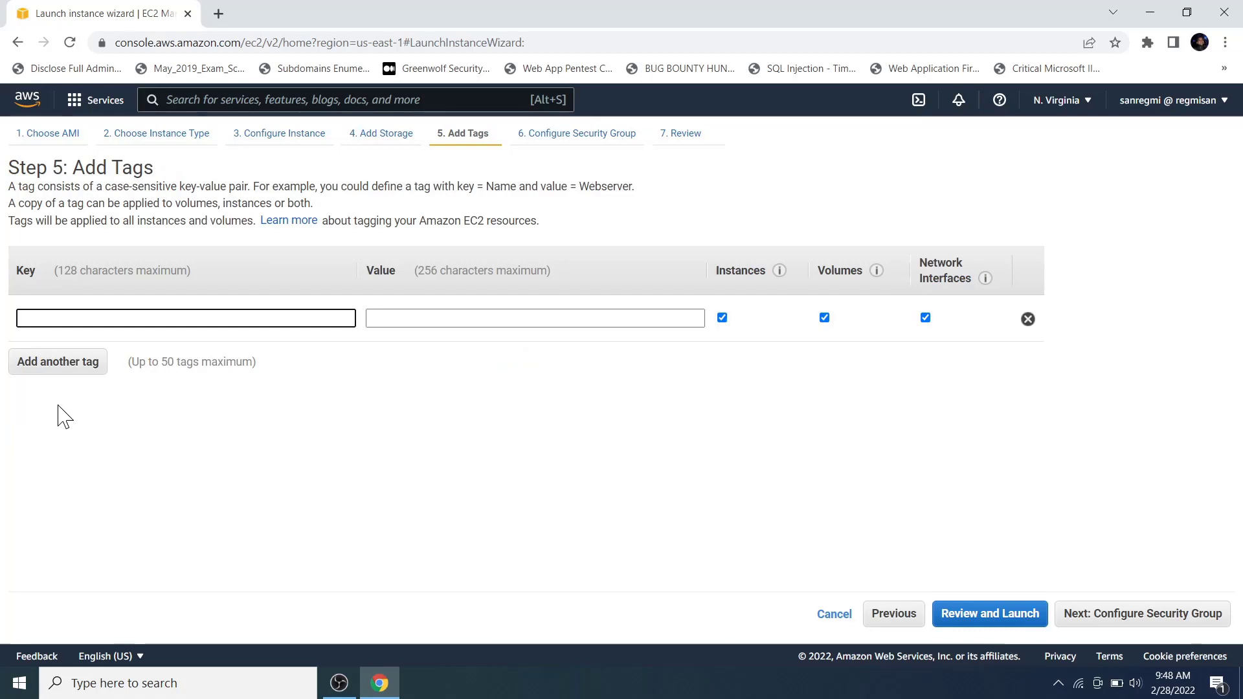
pyautogui.write('Name')
pyautogui.press('Tab')
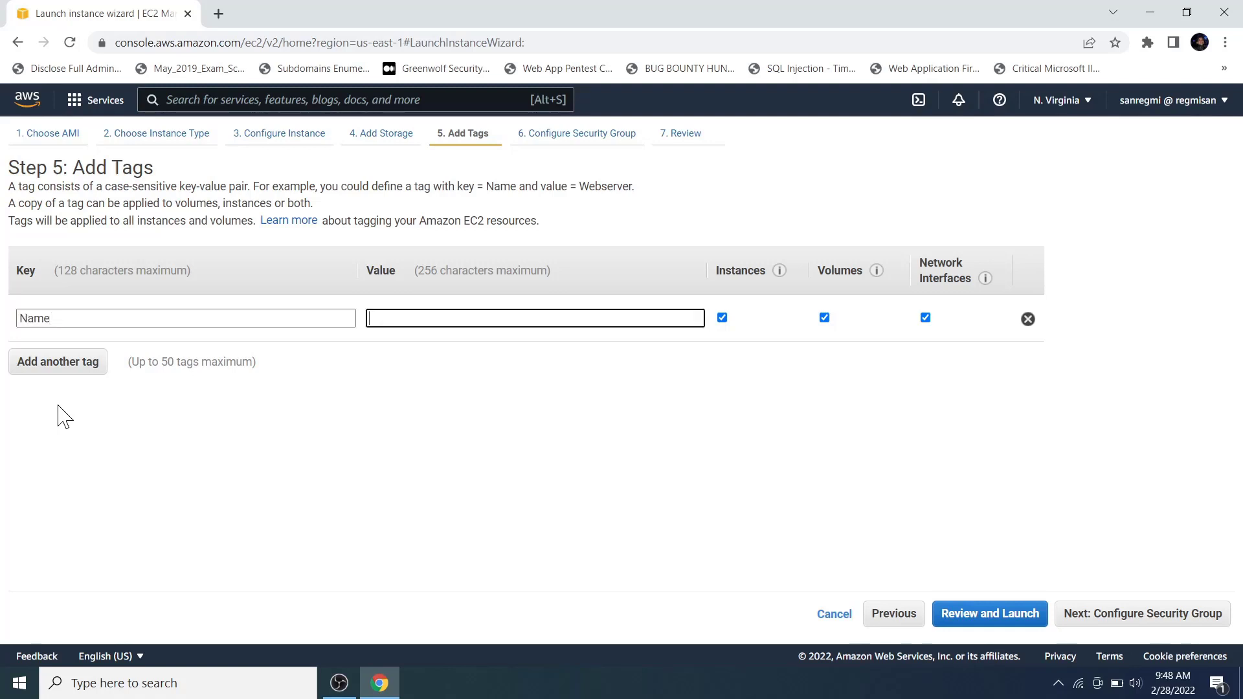
pyautogui.write('Public')
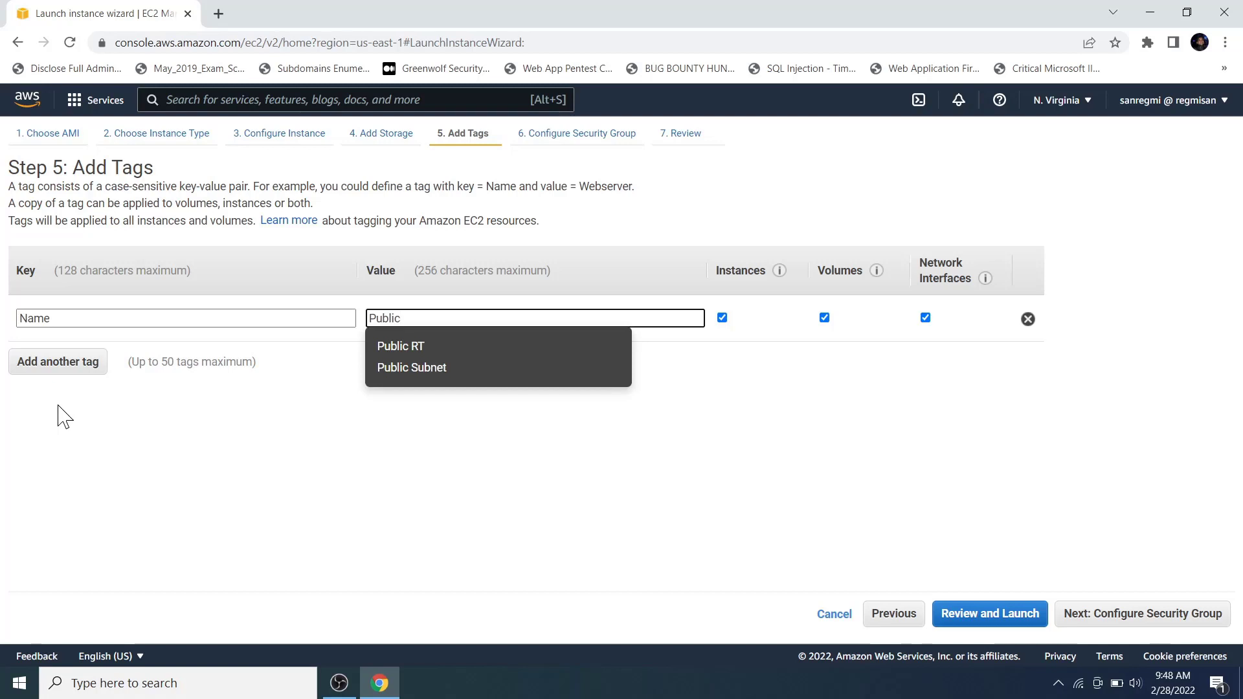
pyautogui.write('-EC')
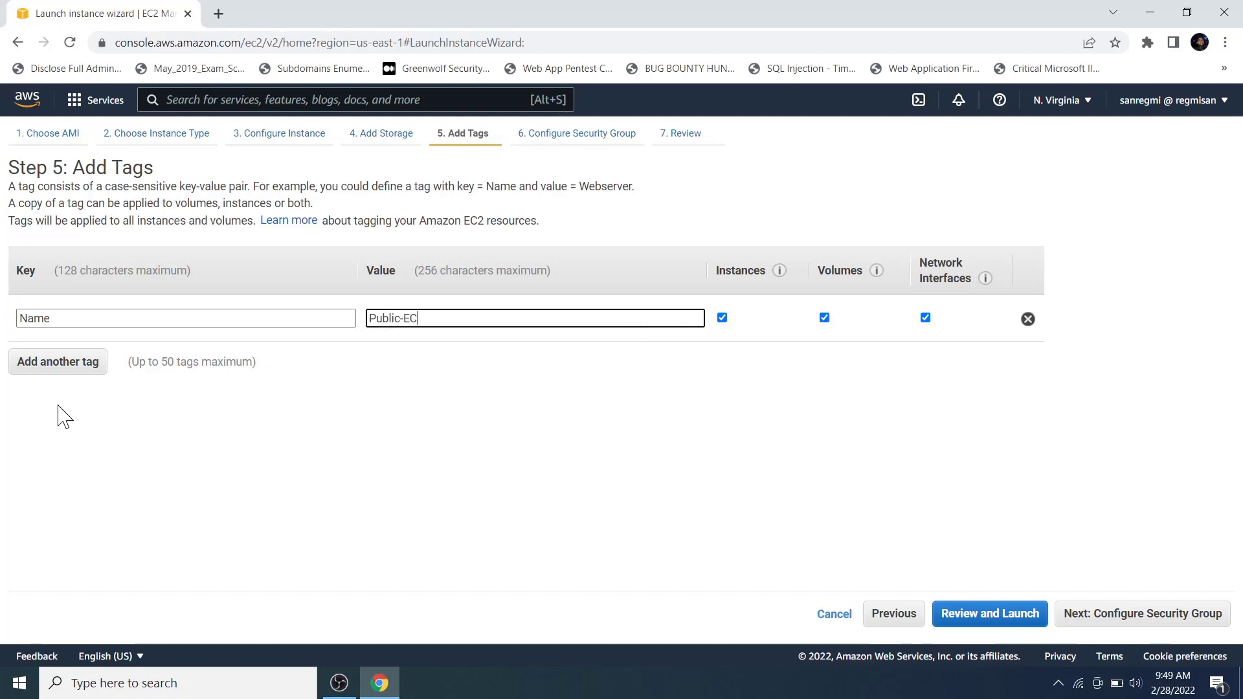
pyautogui.write('2-CentOS')
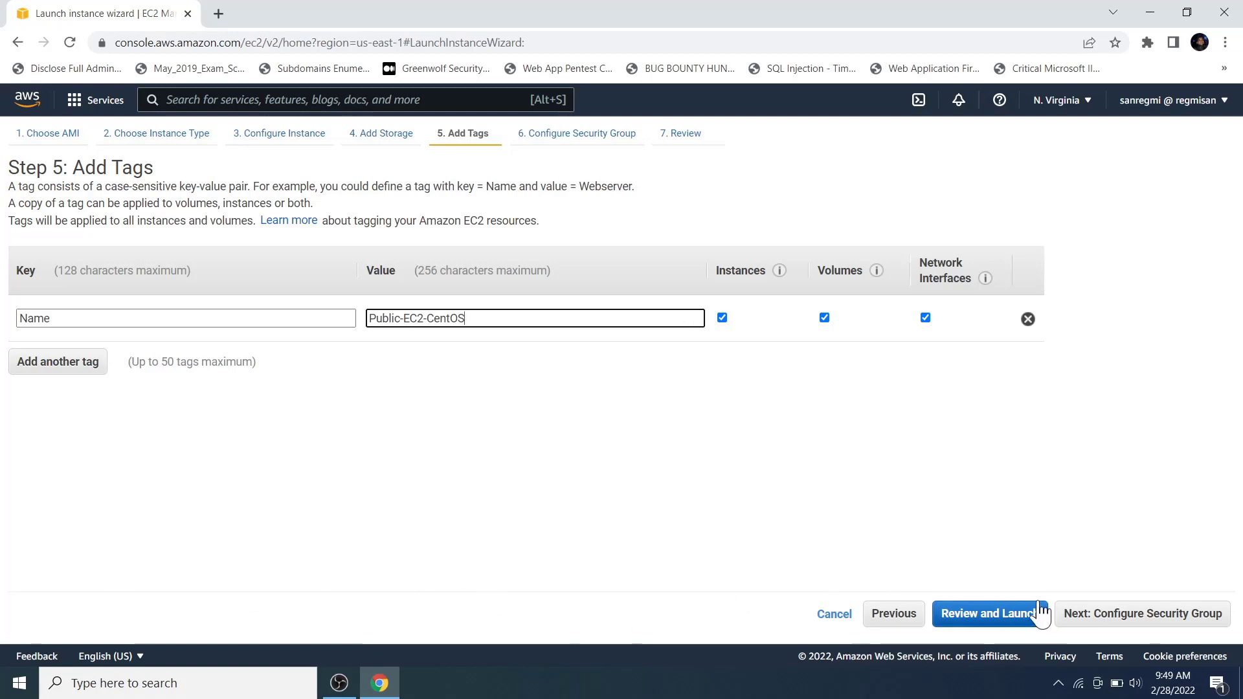
# Assign the existing default VPC security group to the instance and proceed to the launch review.
pyautogui.click(1089, 620)
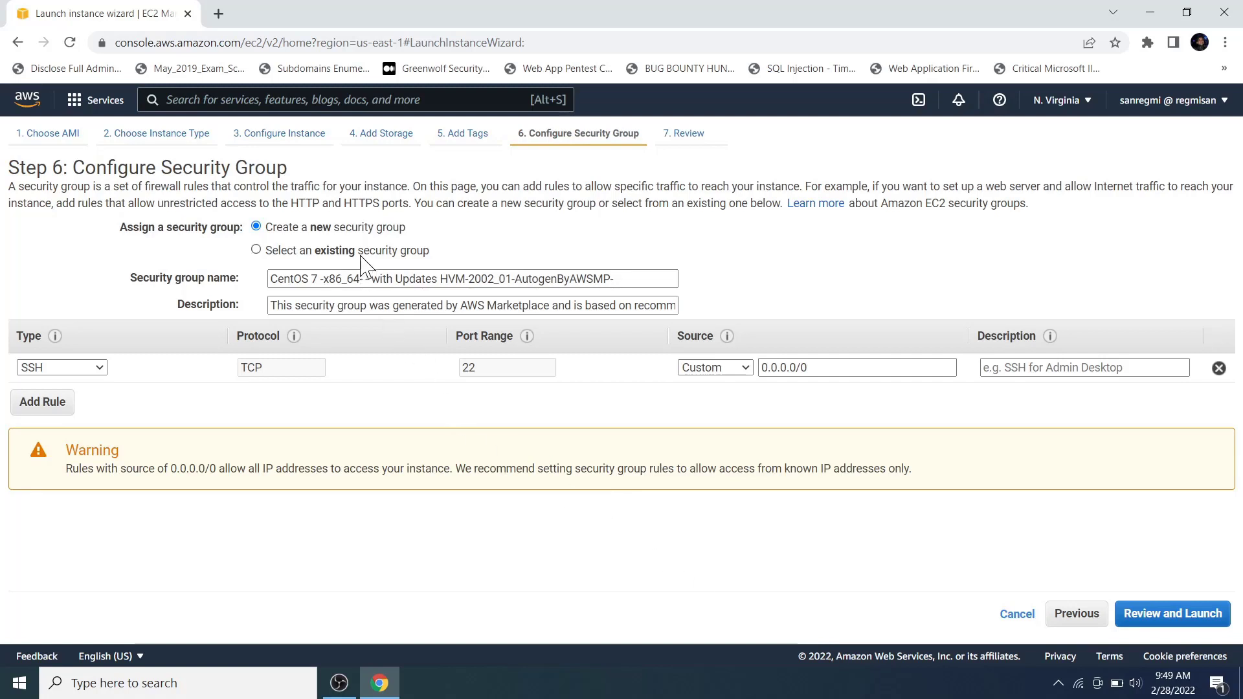
pyautogui.click(285, 252)
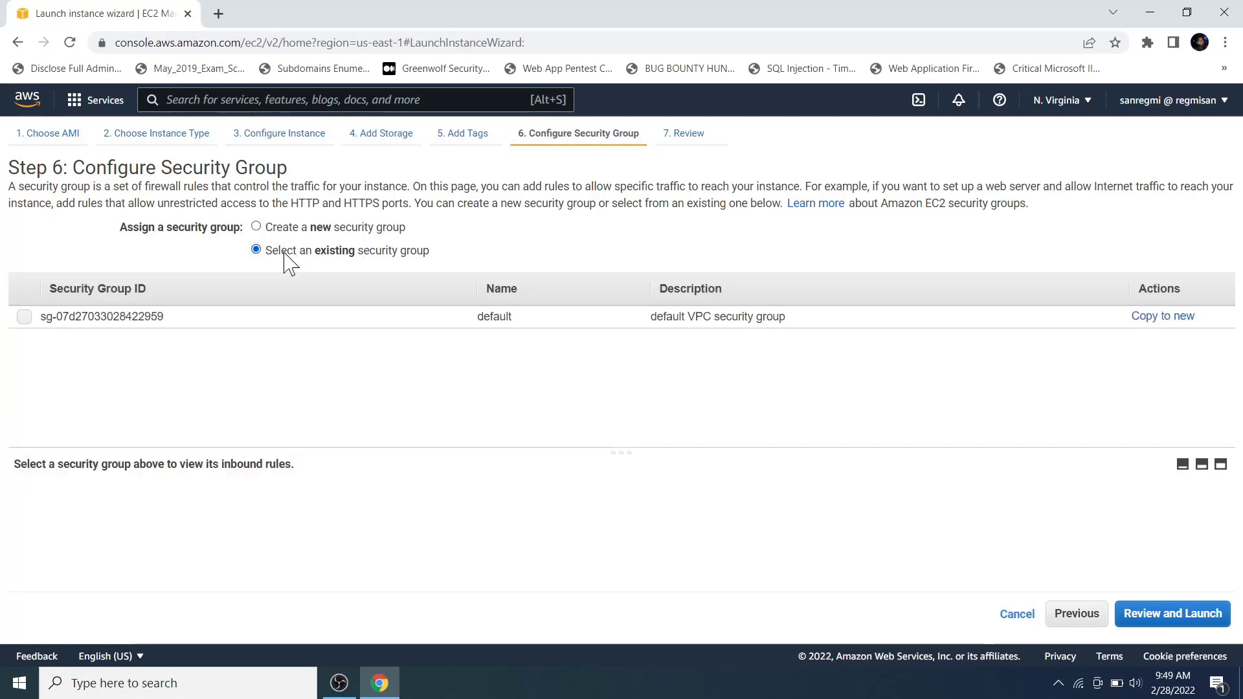
pyautogui.click(25, 316)
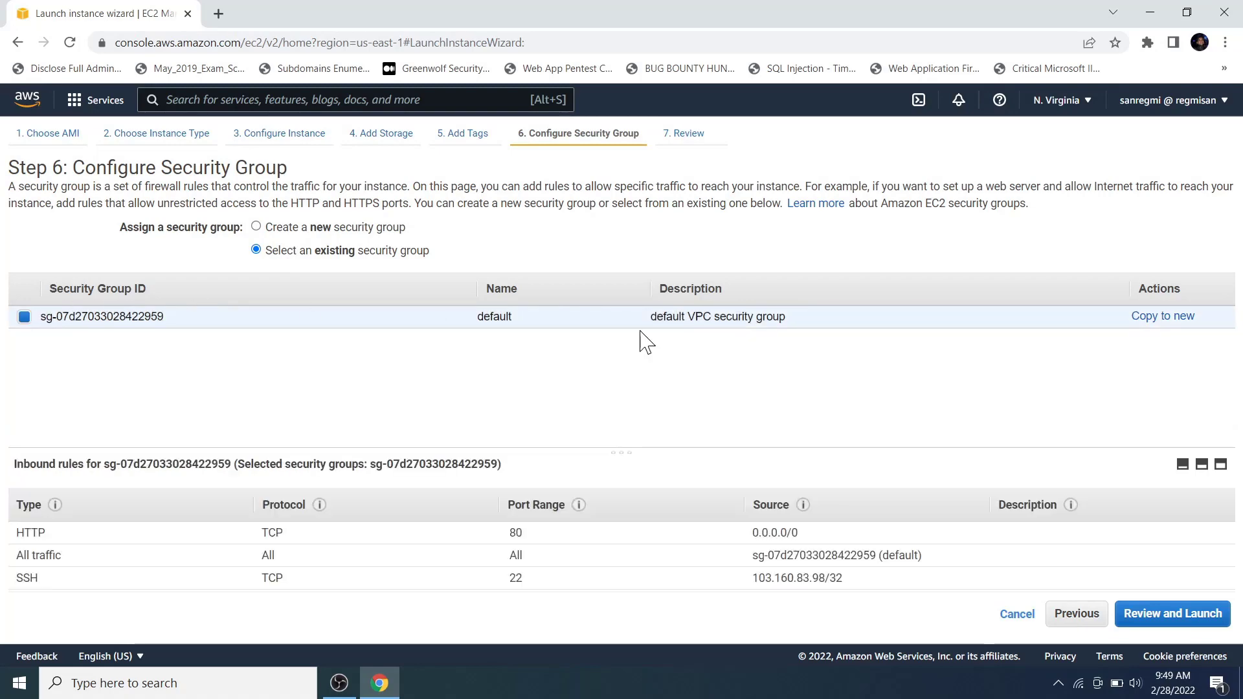
pyautogui.click(1188, 625)
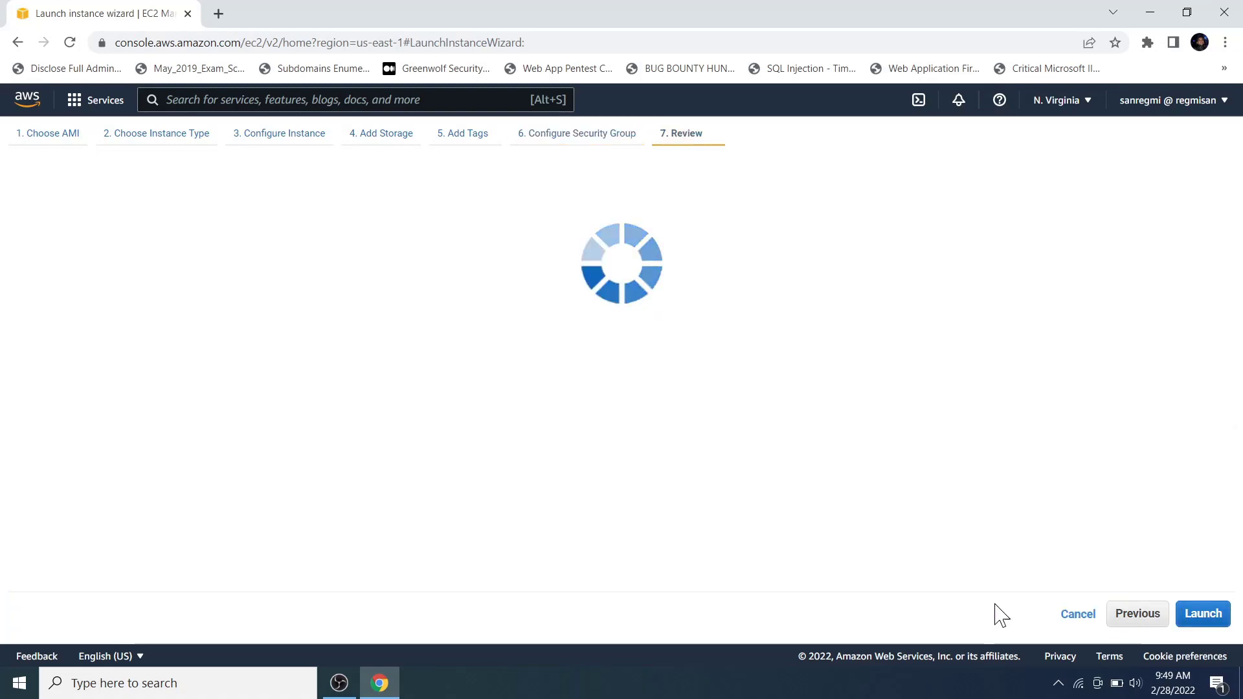
# Proceed to launch from the review, create a new RSA key pair named centos-public-ec2-key and start downloading it.
pyautogui.scroll(-5, 1237, 518)
pyautogui.scroll(-1, 1236, 518)
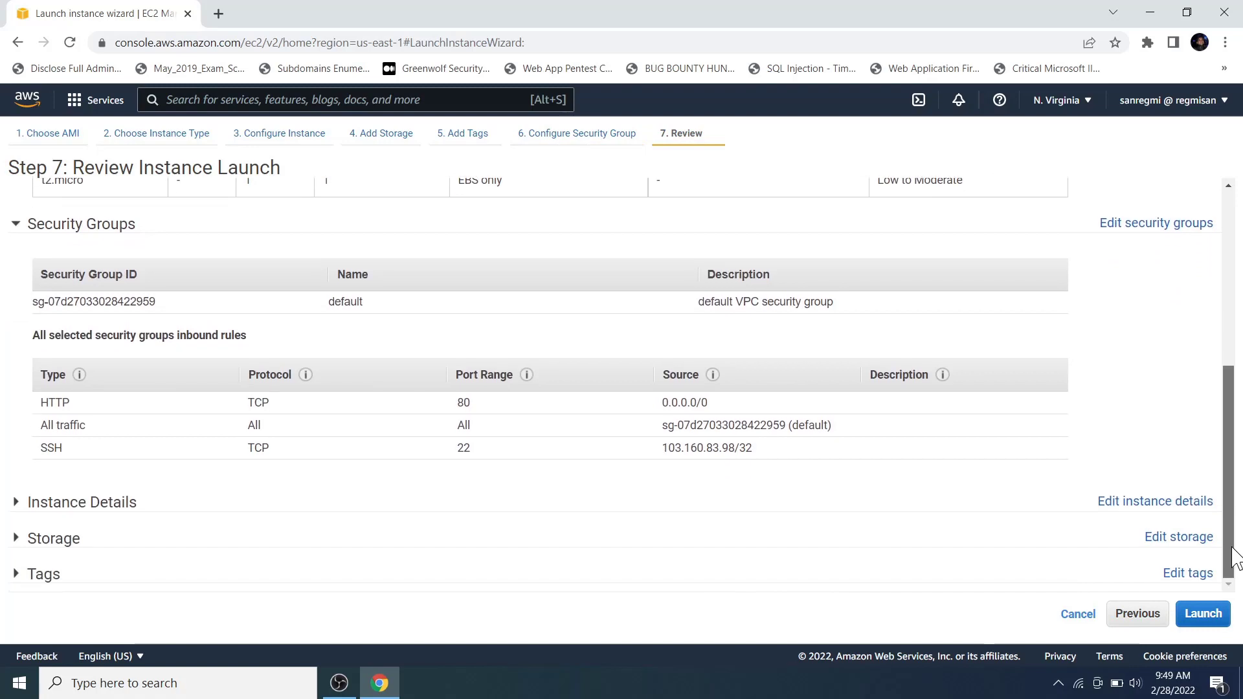
pyautogui.click(1204, 615)
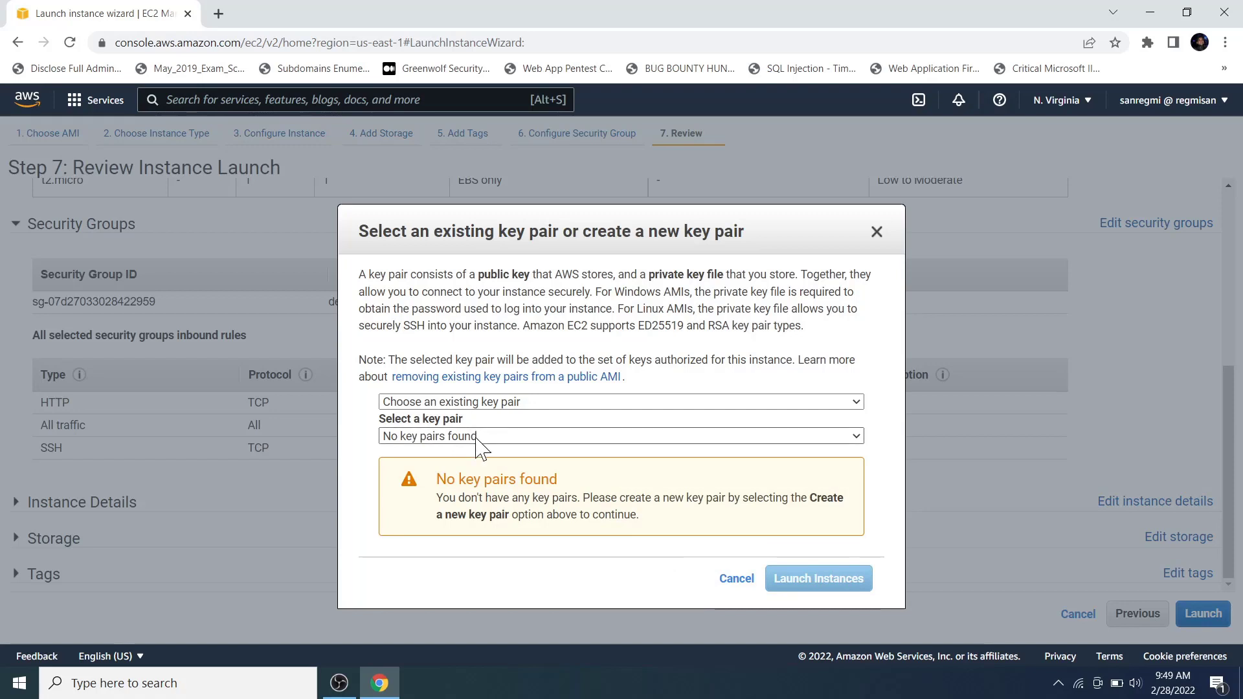
pyautogui.click(482, 402)
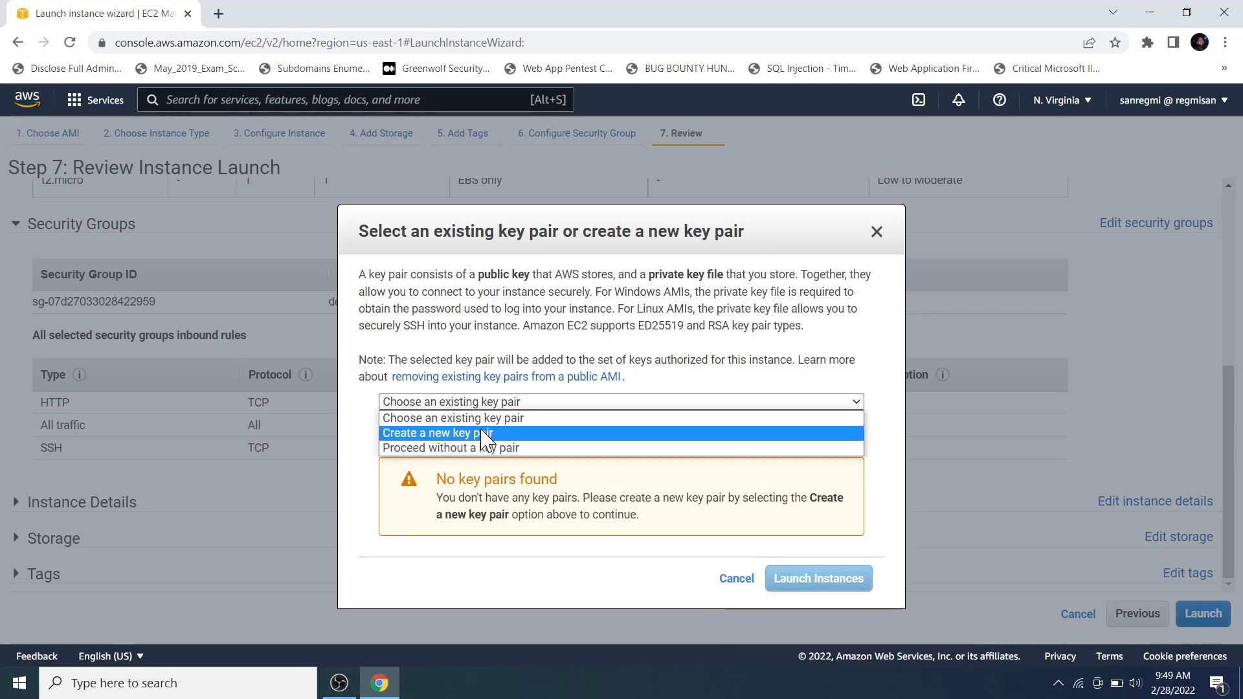
pyautogui.click(485, 433)
pyautogui.click(480, 474)
pyautogui.write('centos')
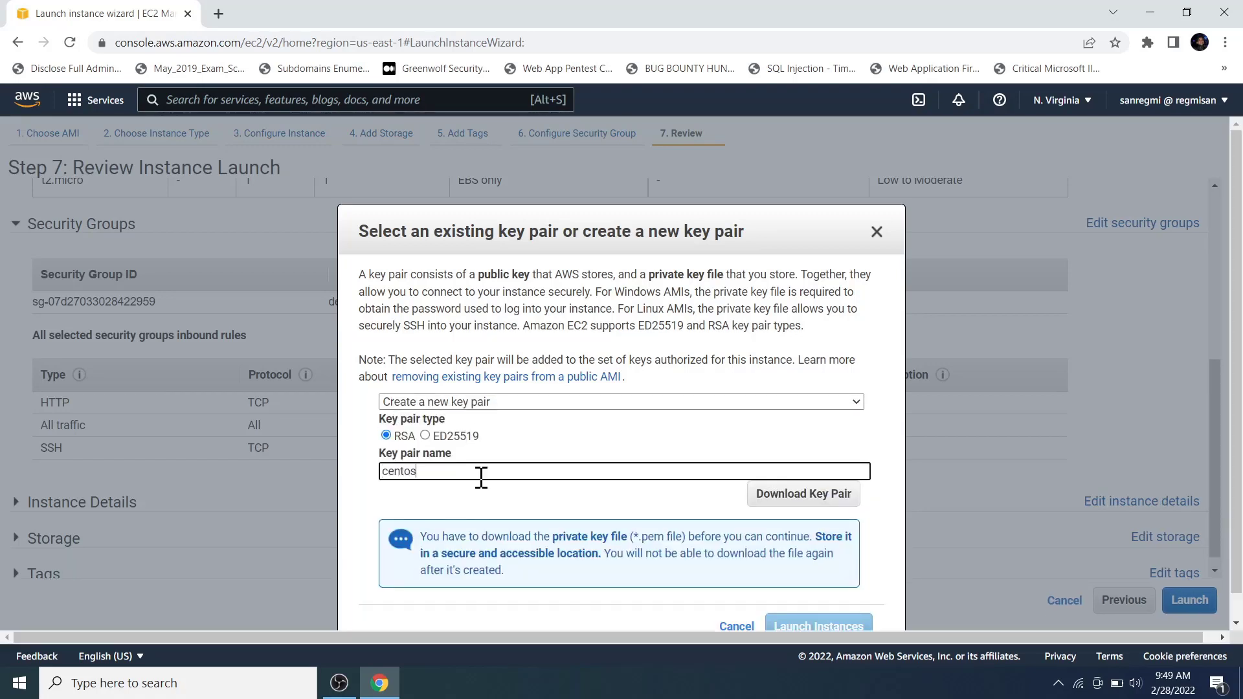
pyautogui.write('-public-ec2-key')
pyautogui.click(796, 495)
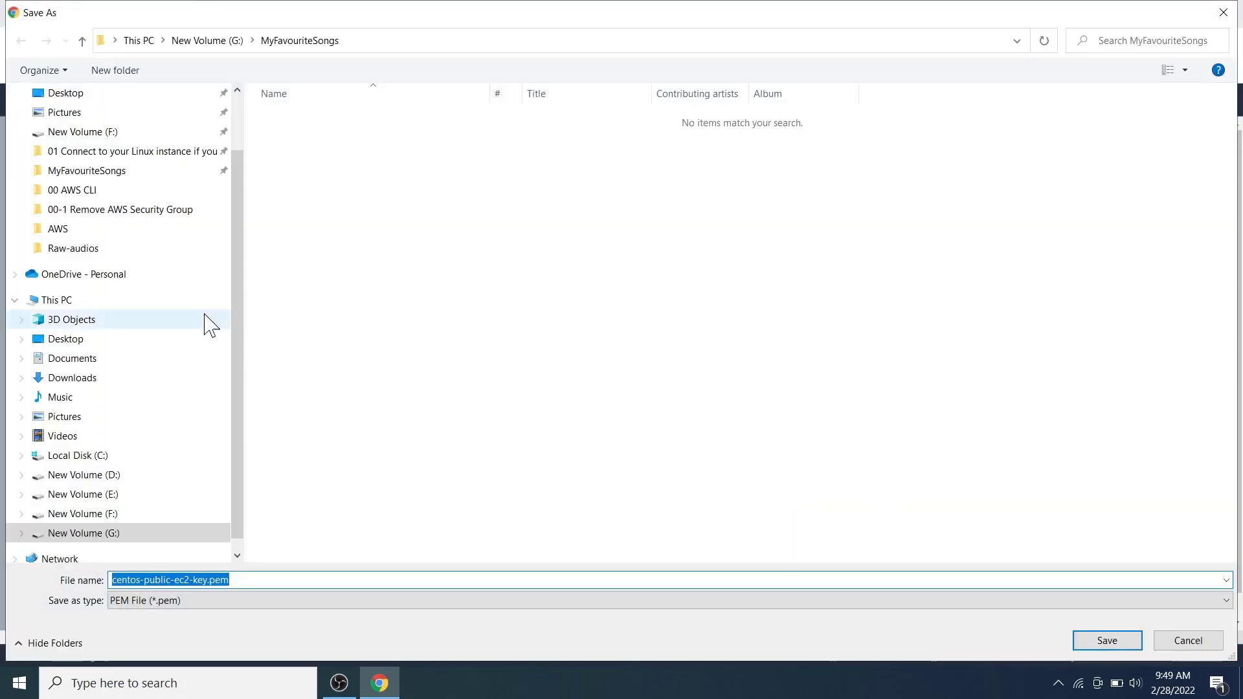
# Save the private key file centos-public-ec2-key.pem in the AWS-creds folder inside AWS on drive G:.
pyautogui.click(102, 302)
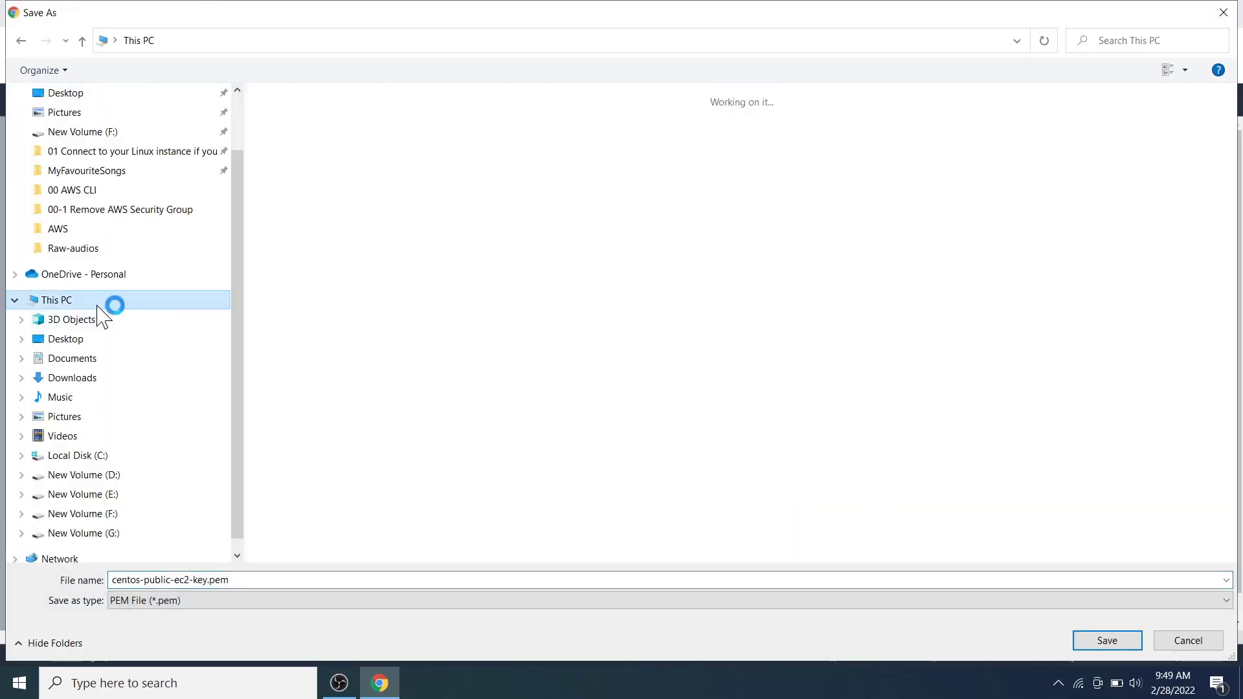
pyautogui.doubleClick(553, 281)
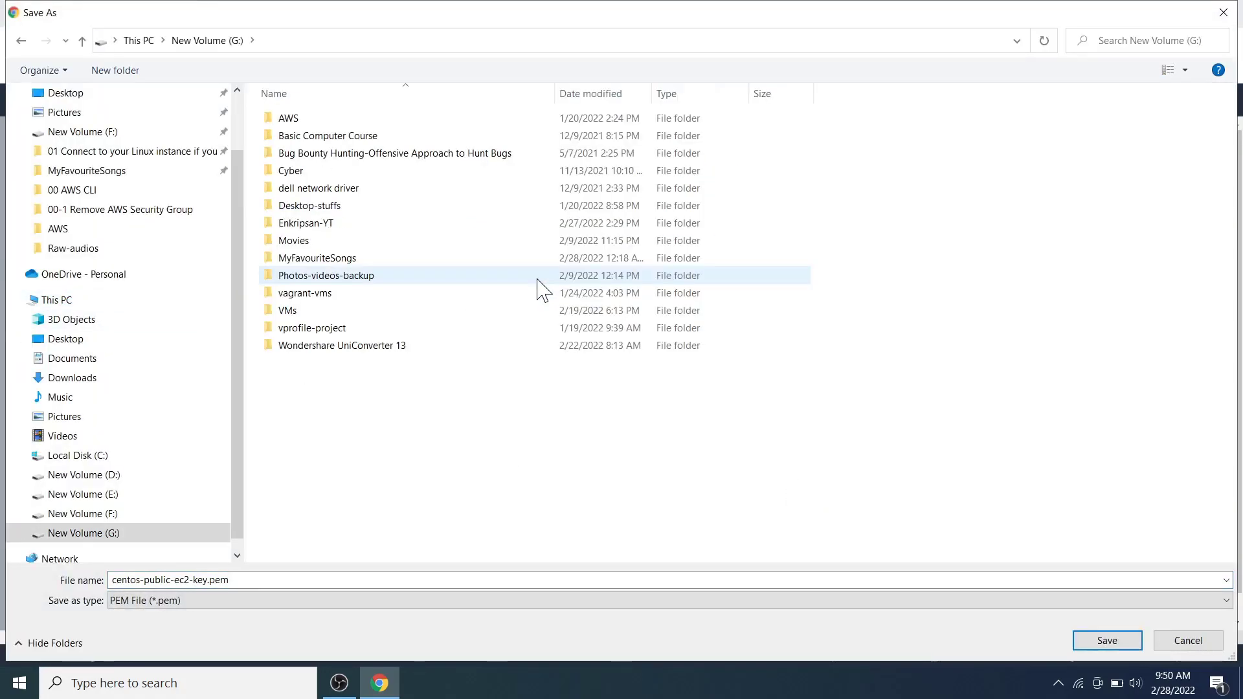
pyautogui.doubleClick(324, 120)
pyautogui.doubleClick(328, 123)
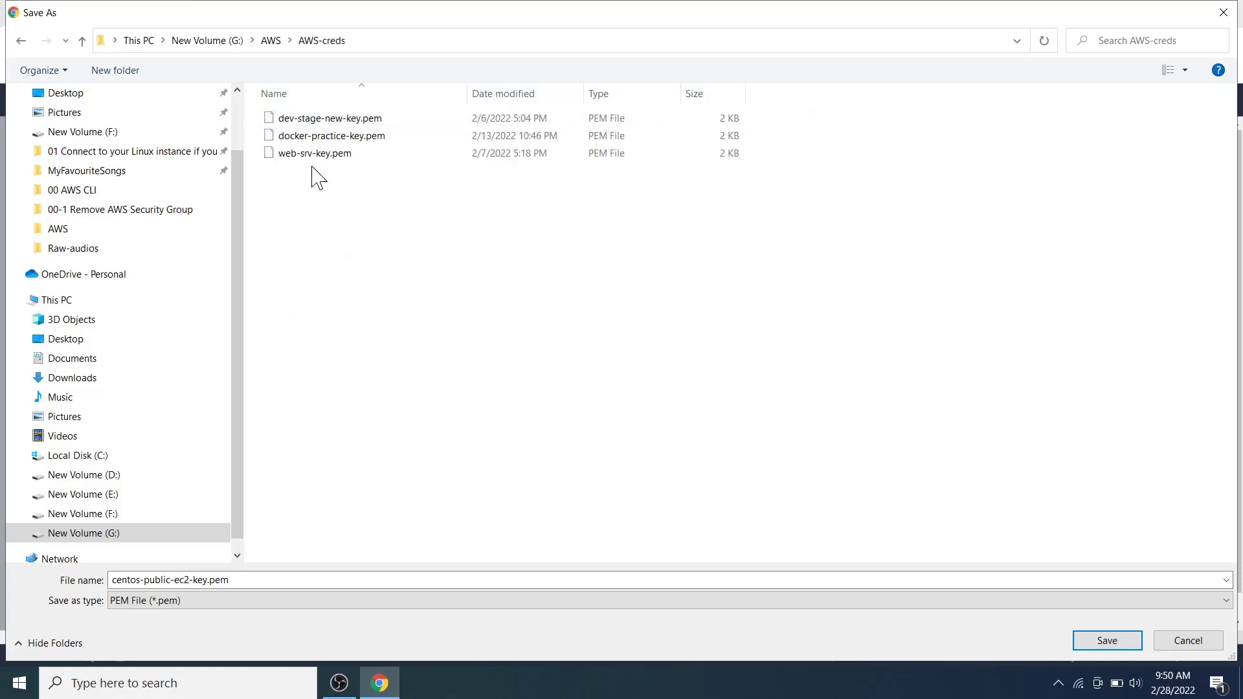
pyautogui.click(1097, 641)
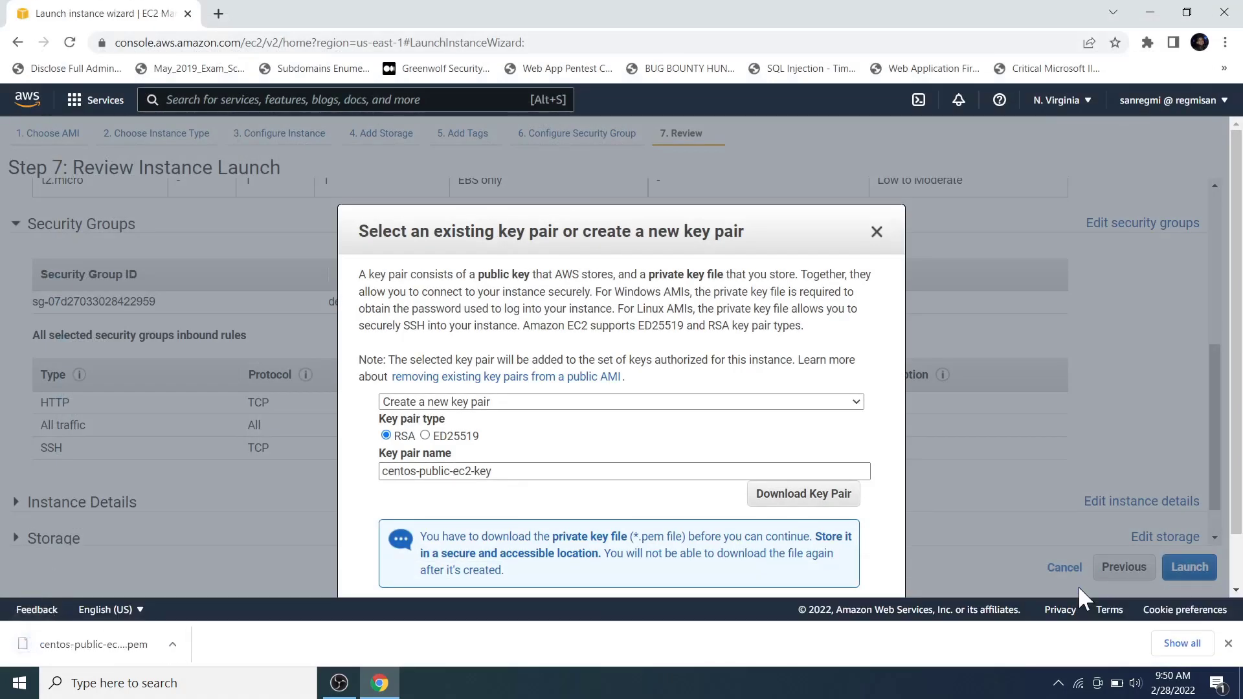
# Launch the instance with the new key pair and view it in the EC2 instances list.
pyautogui.scroll(-1, 1233, 480)
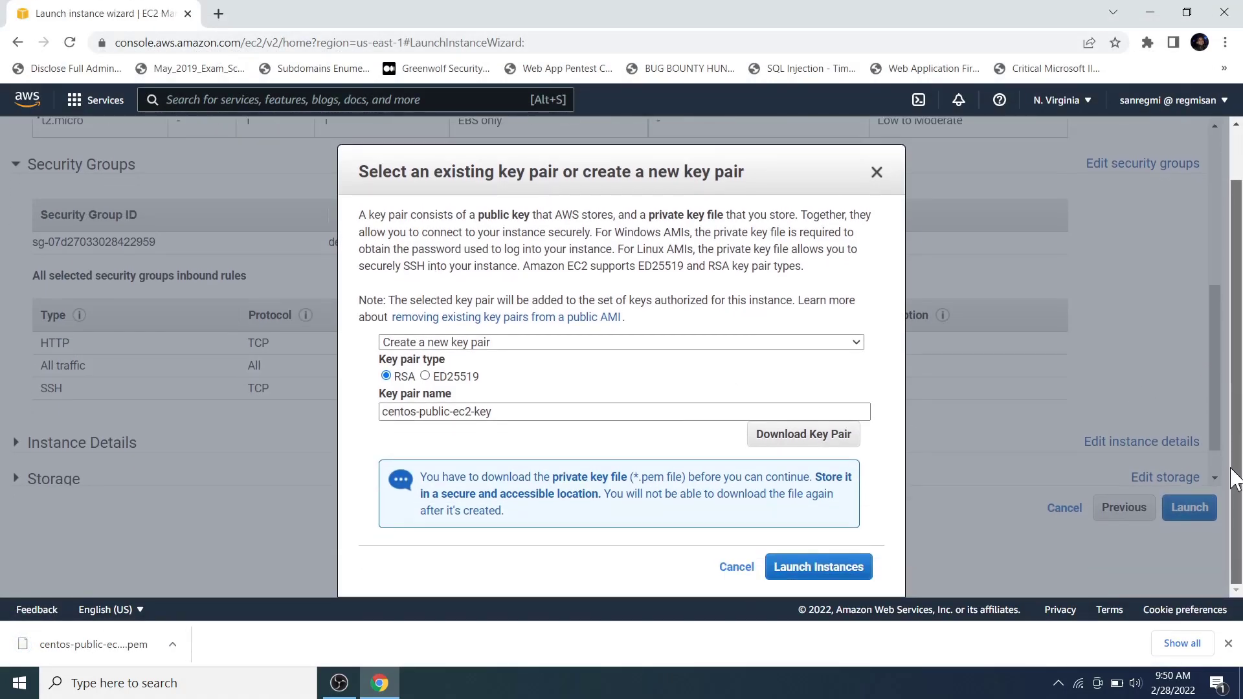
pyautogui.click(786, 570)
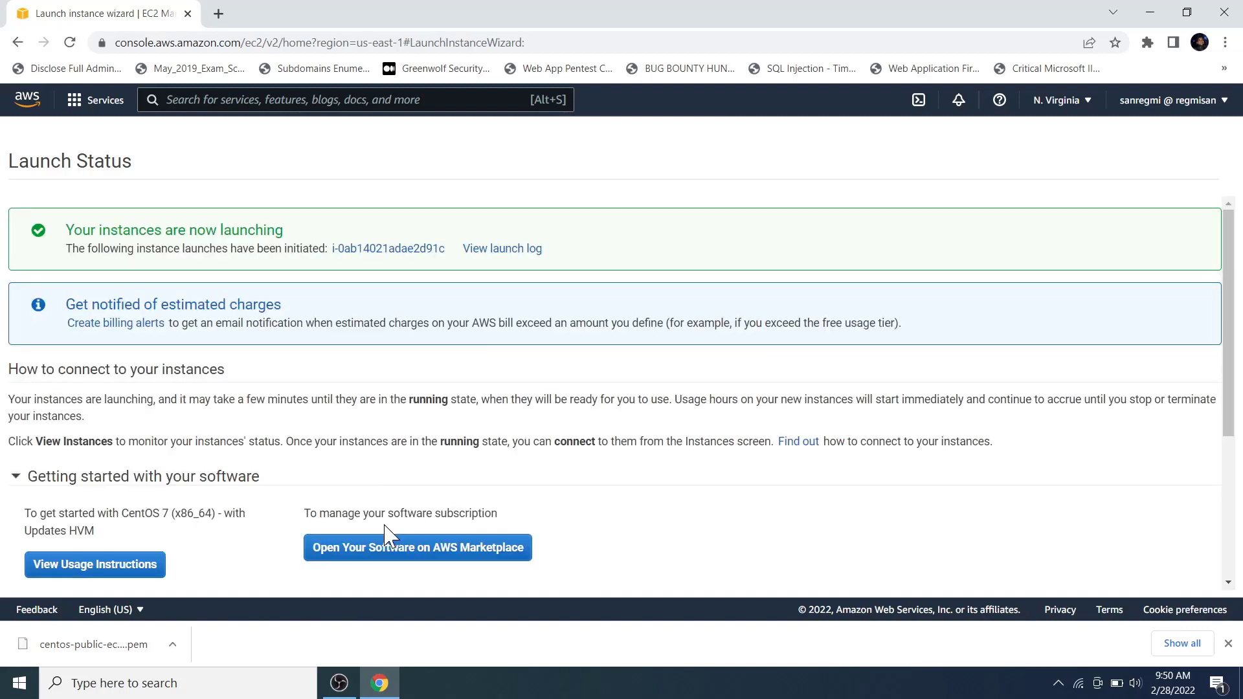
pyautogui.moveTo(285, 231); pyautogui.dragTo(66, 234)
pyautogui.click(835, 424)
pyautogui.scroll(-4, 1238, 324)
pyautogui.click(1170, 578)
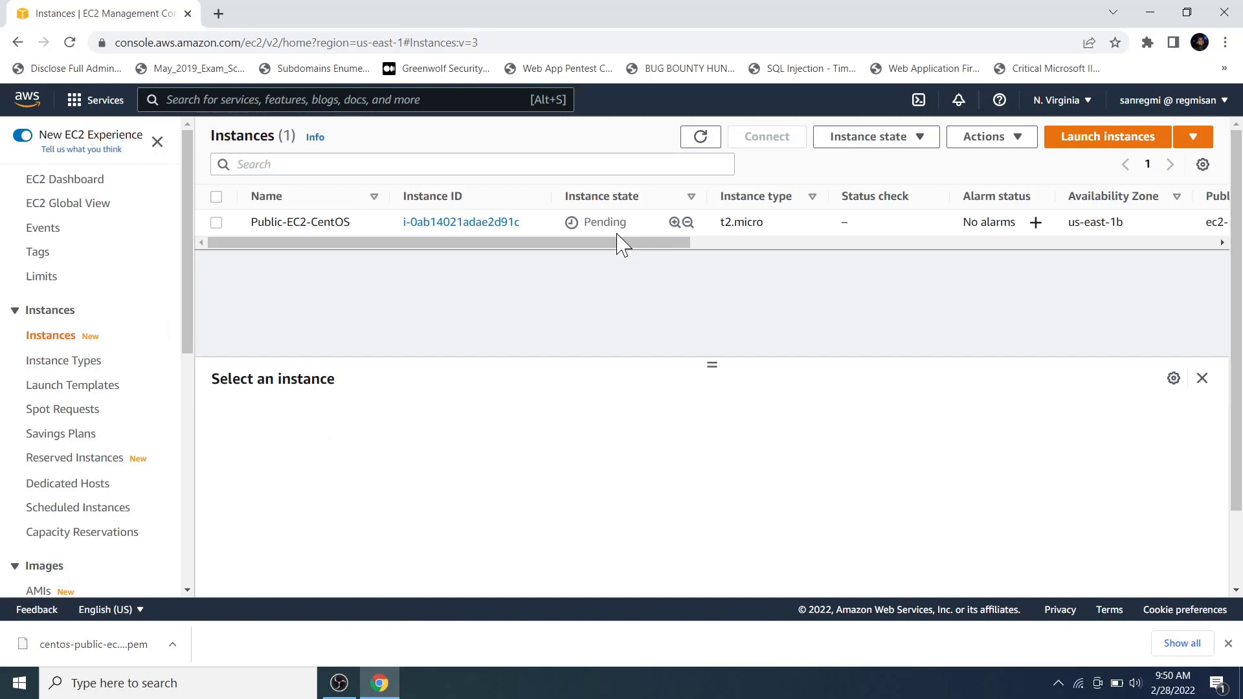
# Search the web for git bash in a new browser tab and open the Git downloads page.
pyautogui.click(218, 14)
pyautogui.write('git bas')
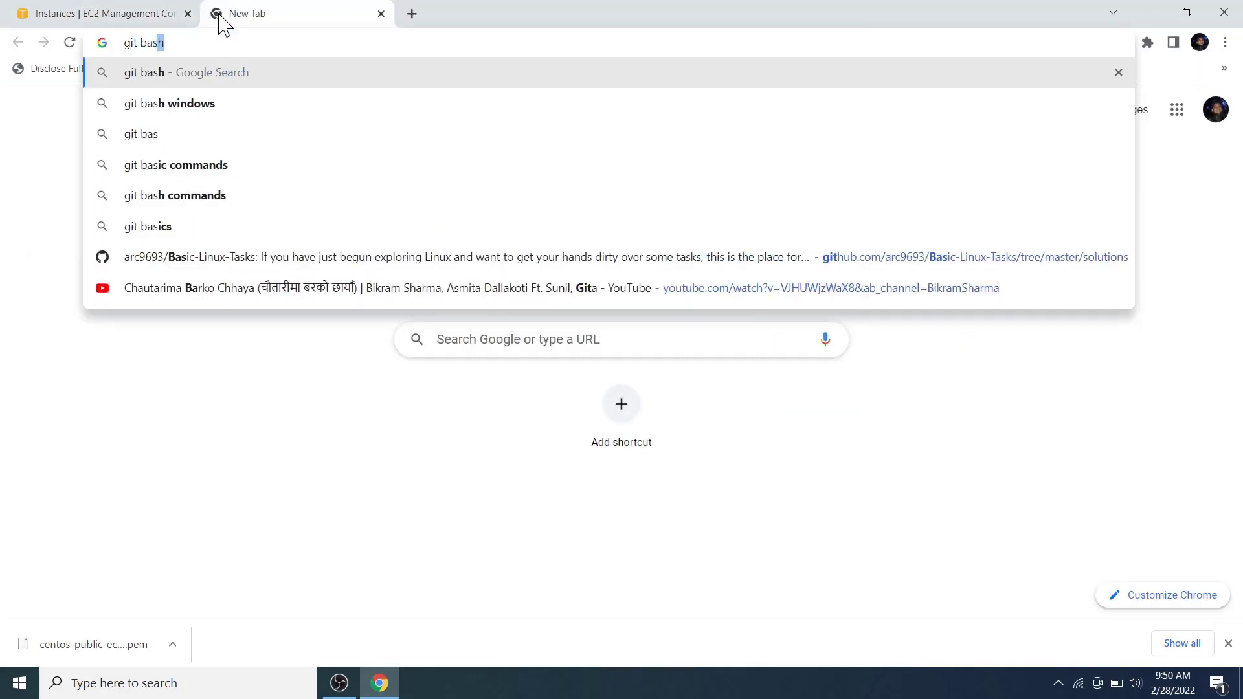
pyautogui.press('Return')
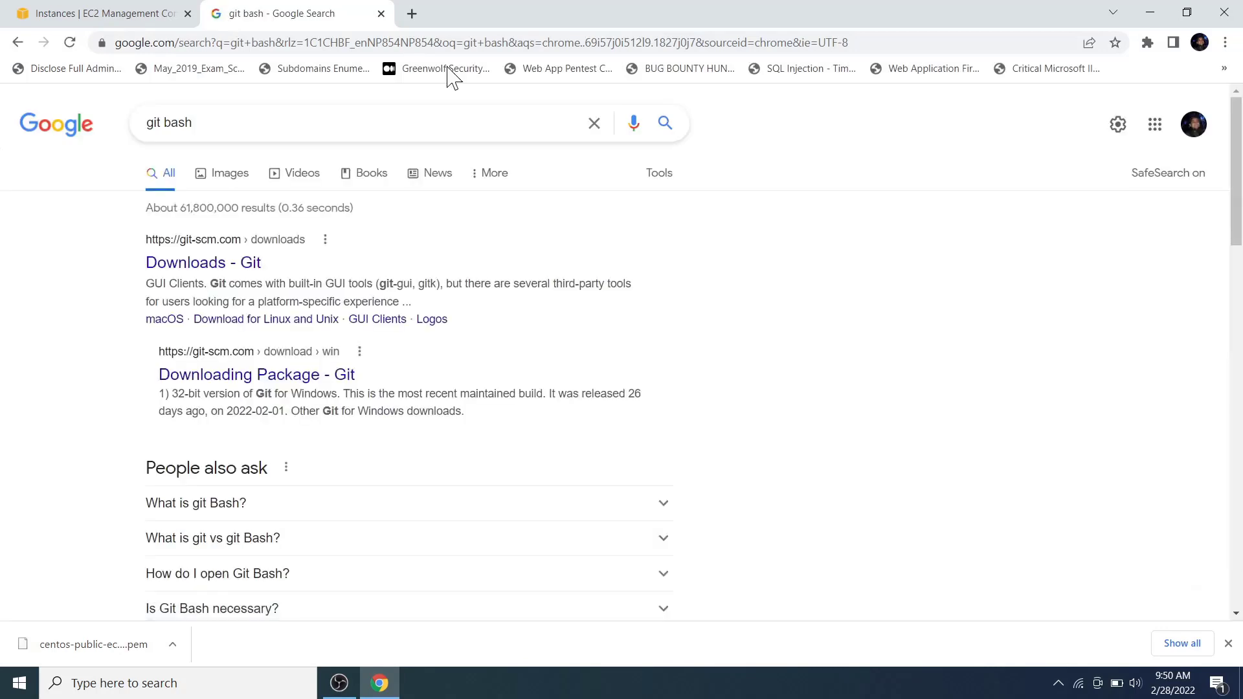
pyautogui.click(239, 264)
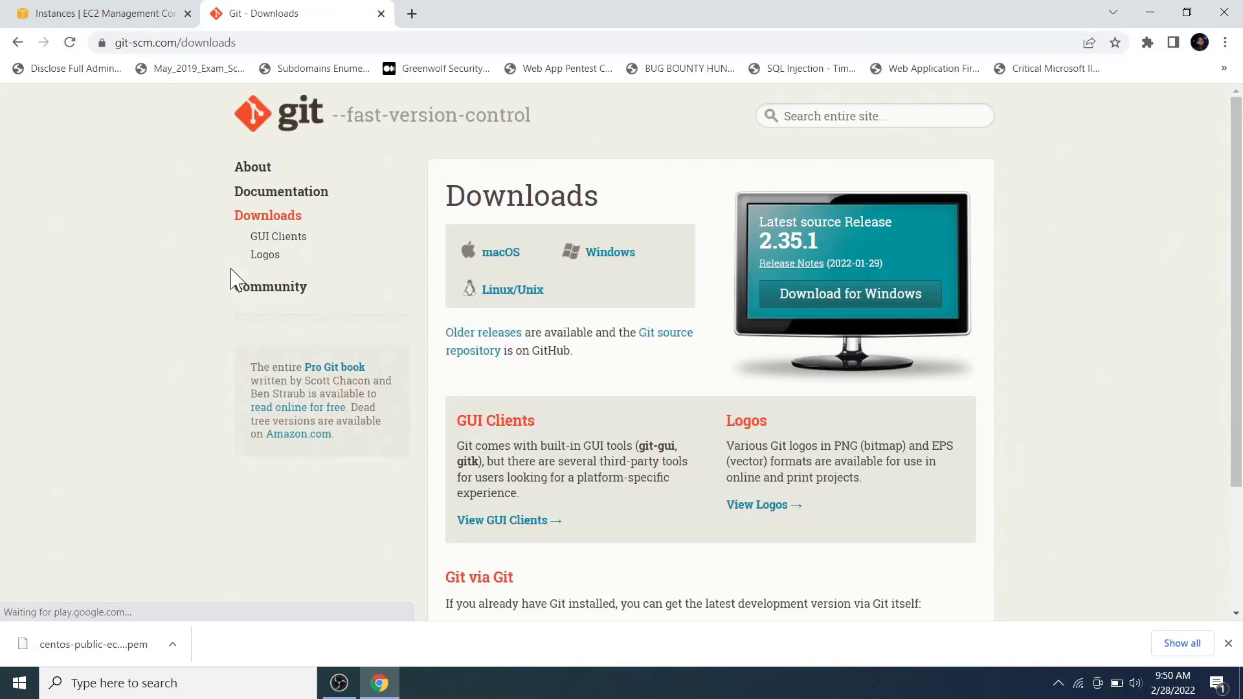
# Download the 64-bit Git for Windows Setup, Git-2.35.1.2-64-bit.exe, into the Downloads folder.
pyautogui.click(612, 254)
pyautogui.click(508, 350)
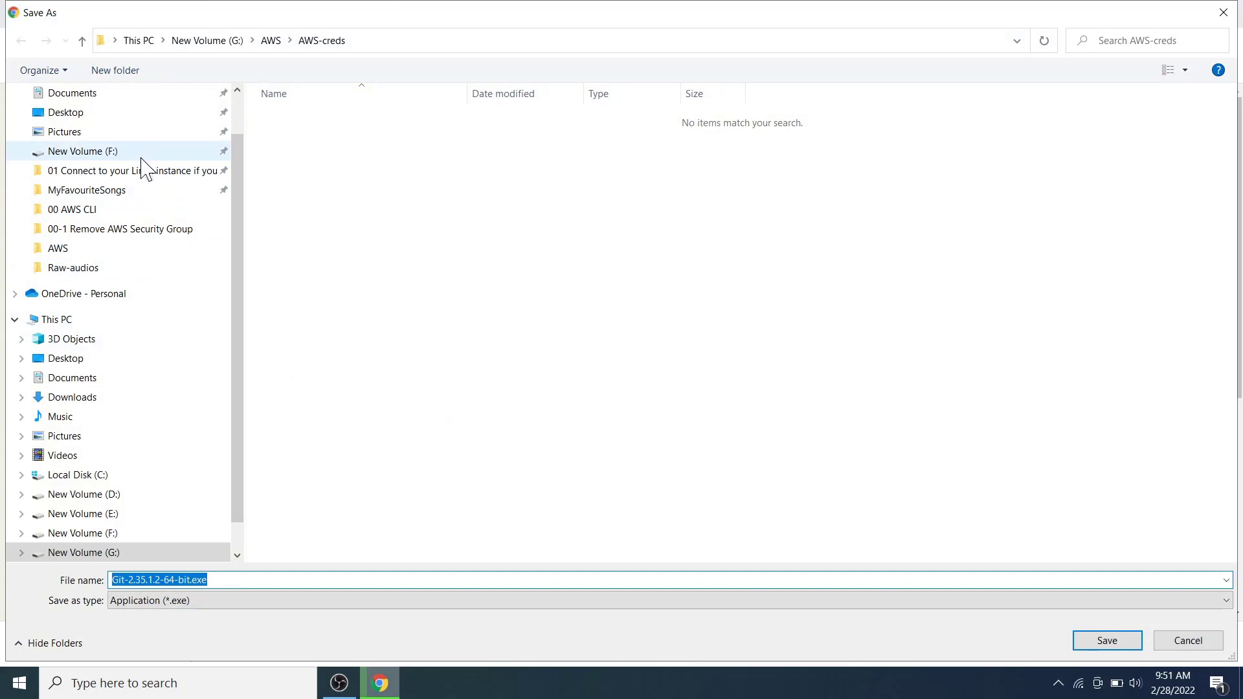
pyautogui.click(104, 403)
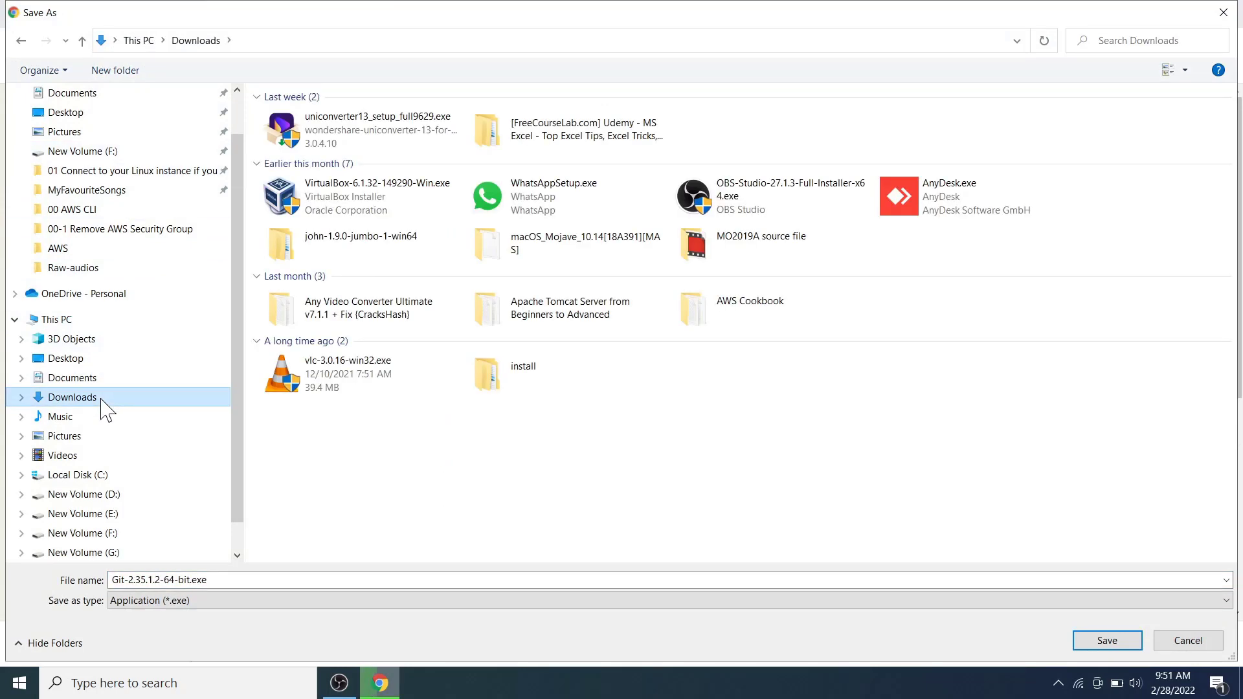
pyautogui.click(1100, 637)
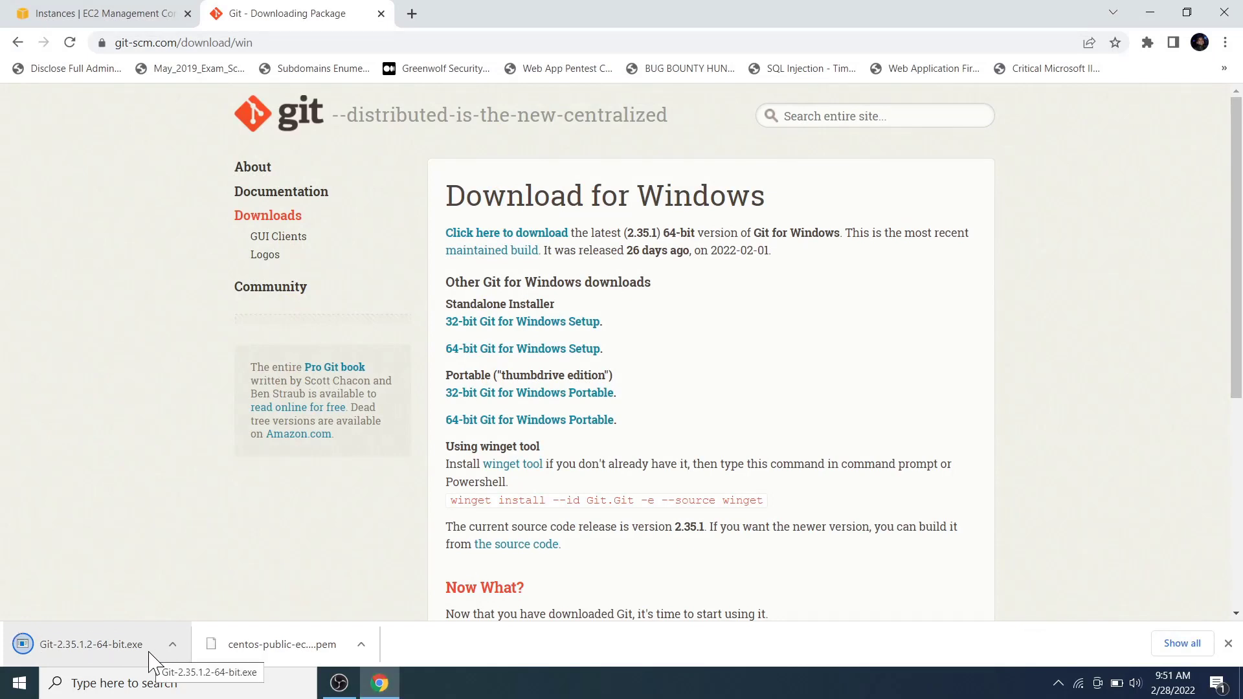
# Run the downloaded Git installer, agreeing to install into the existing C:\Program Files\Git folder with the default components and shortcut settings.
pyautogui.click(120, 644)
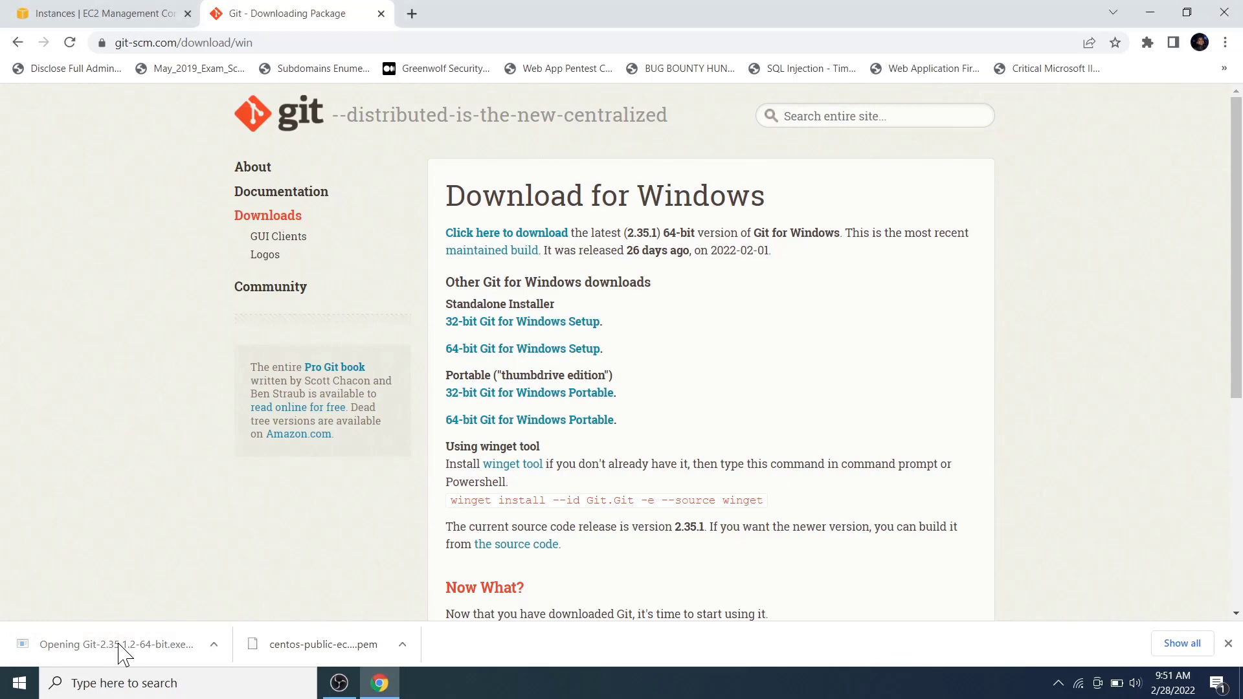
pyautogui.click(690, 468)
pyautogui.click(690, 468)
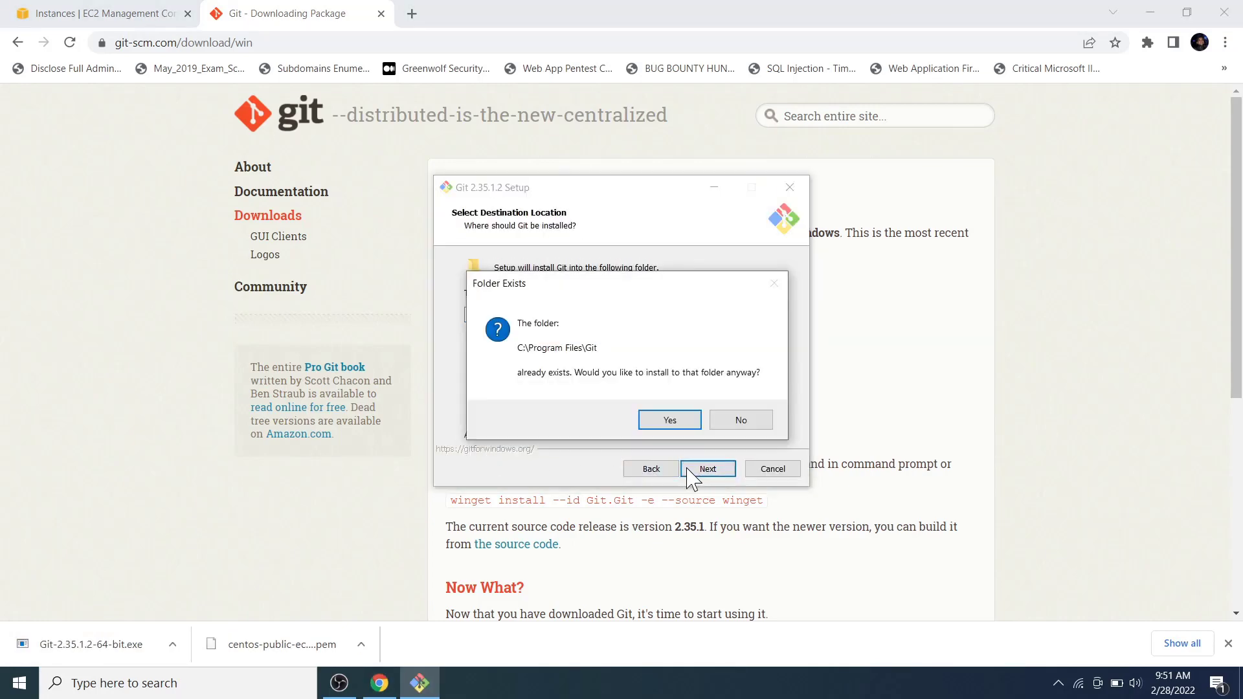
pyautogui.click(674, 418)
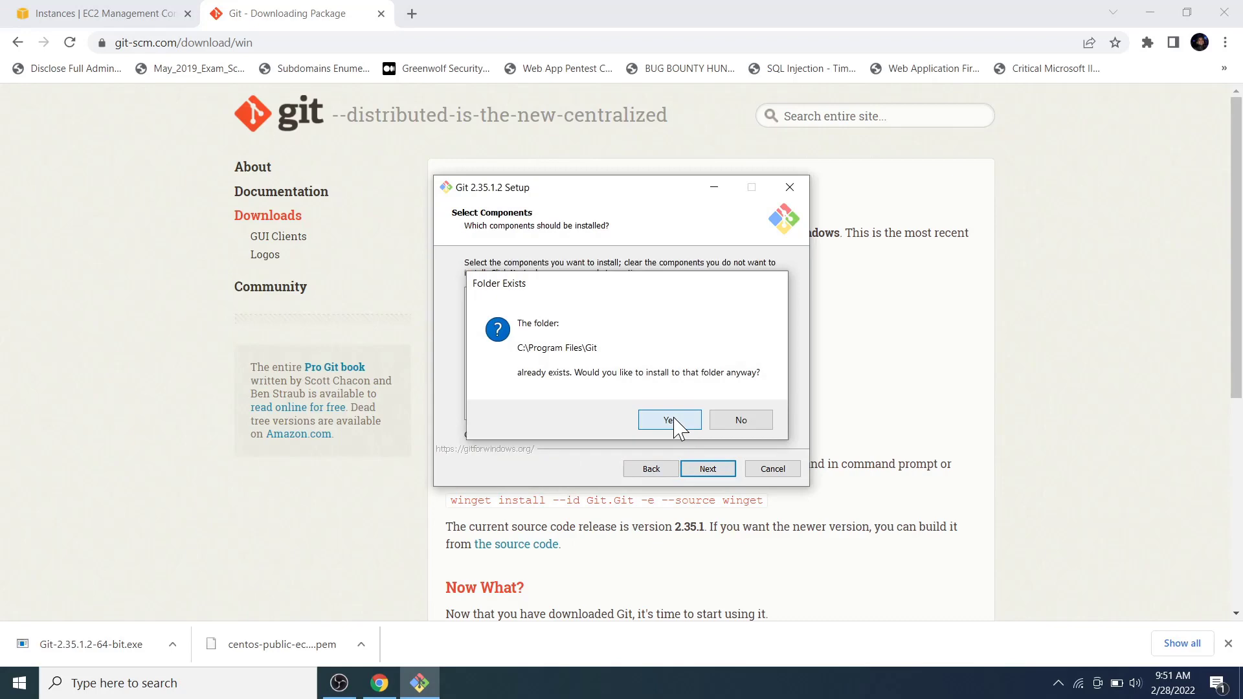
pyautogui.click(703, 470)
pyautogui.click(706, 470)
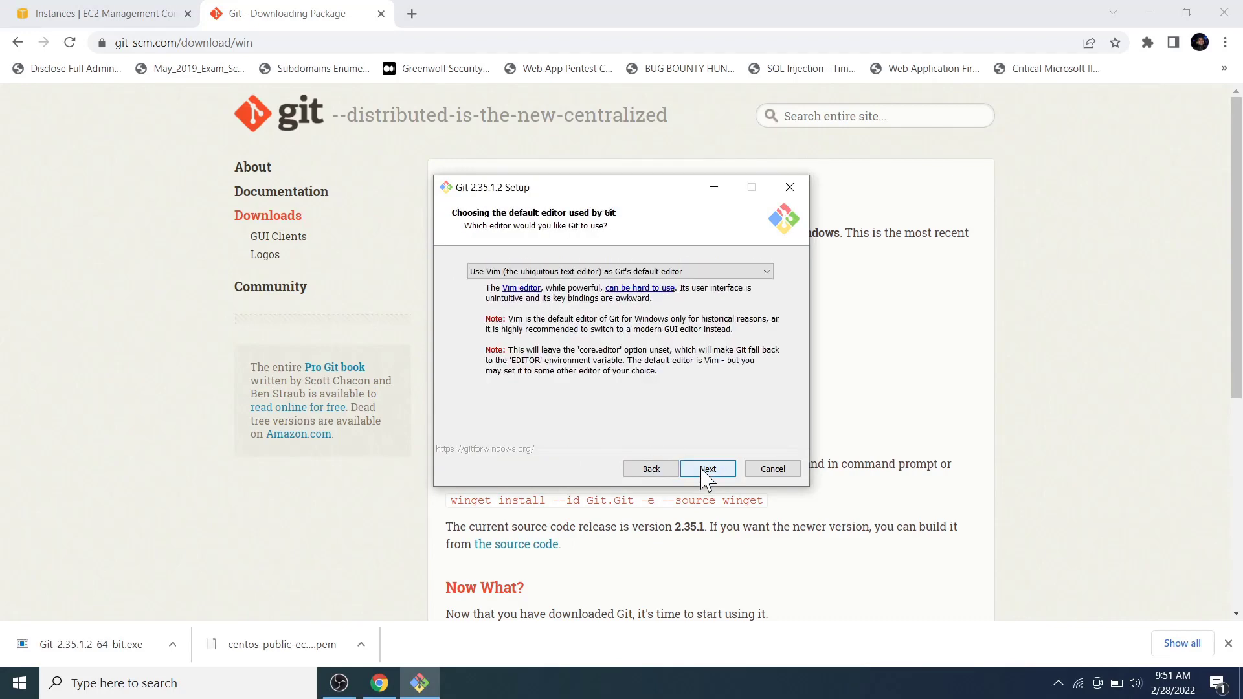
# Keep the default Git setup options, including Vim as editor, bundled OpenSSH, Windows-style checkout line endings and Git Credential Manager.
pyautogui.click(706, 470)
pyautogui.click(706, 470)
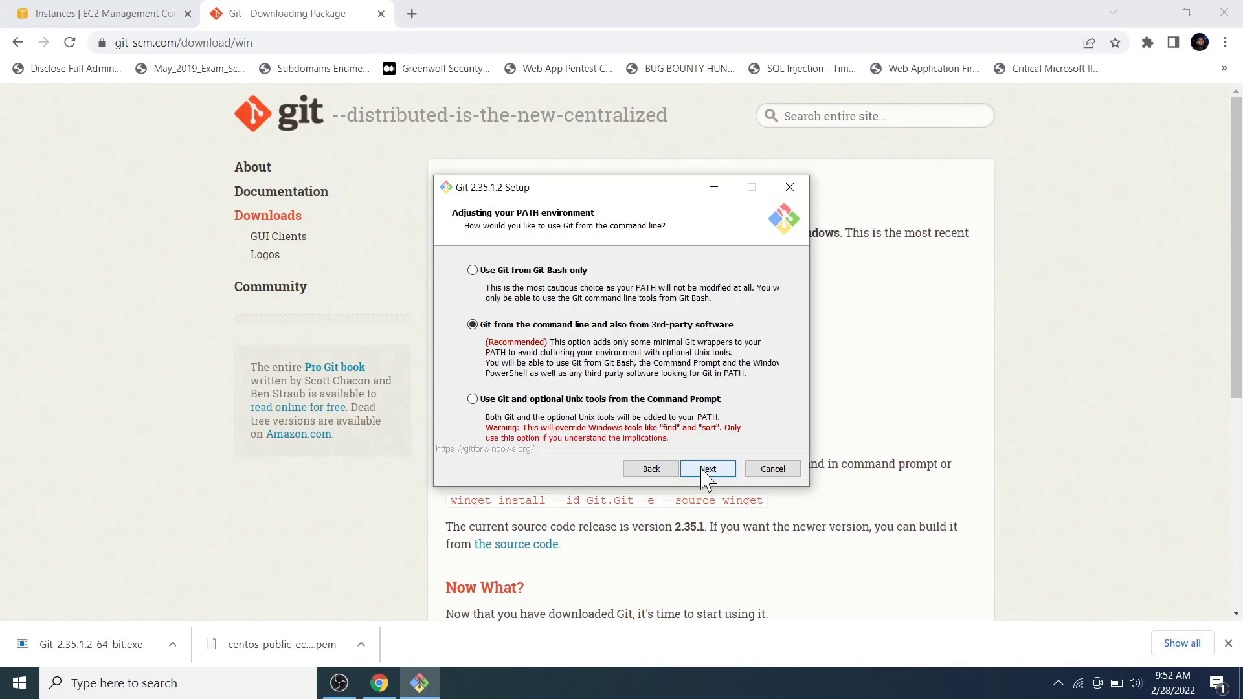
pyautogui.click(706, 470)
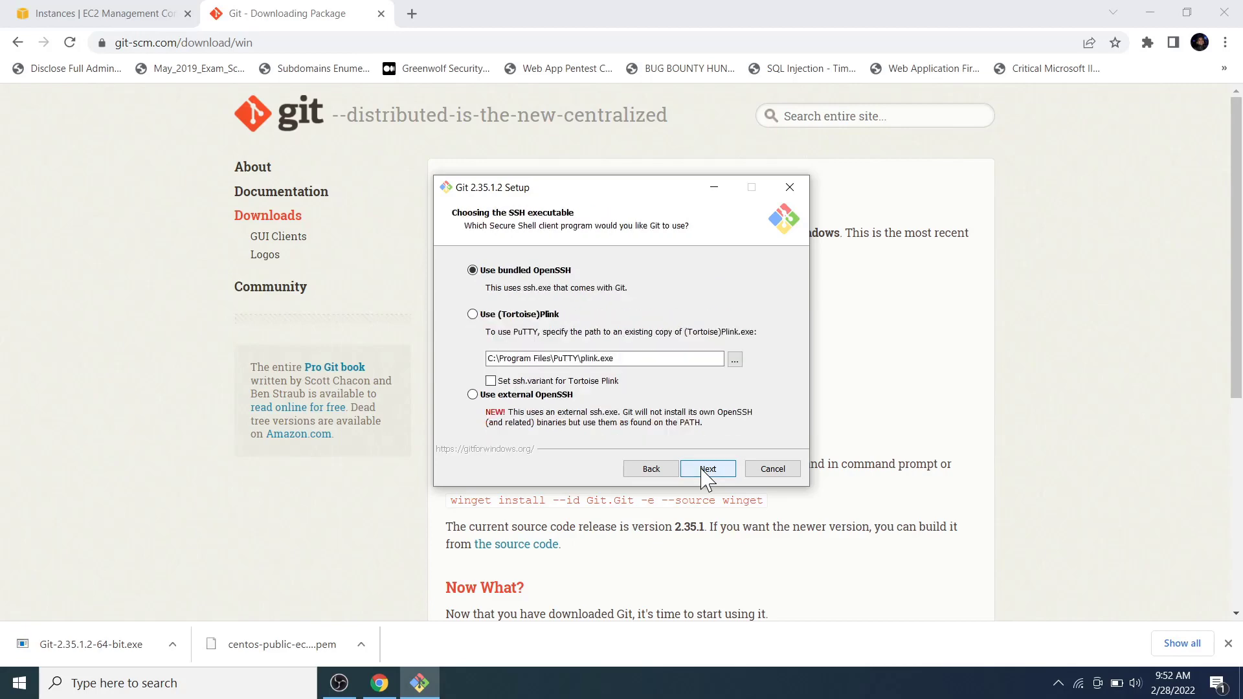
pyautogui.click(706, 470)
pyautogui.click(706, 470)
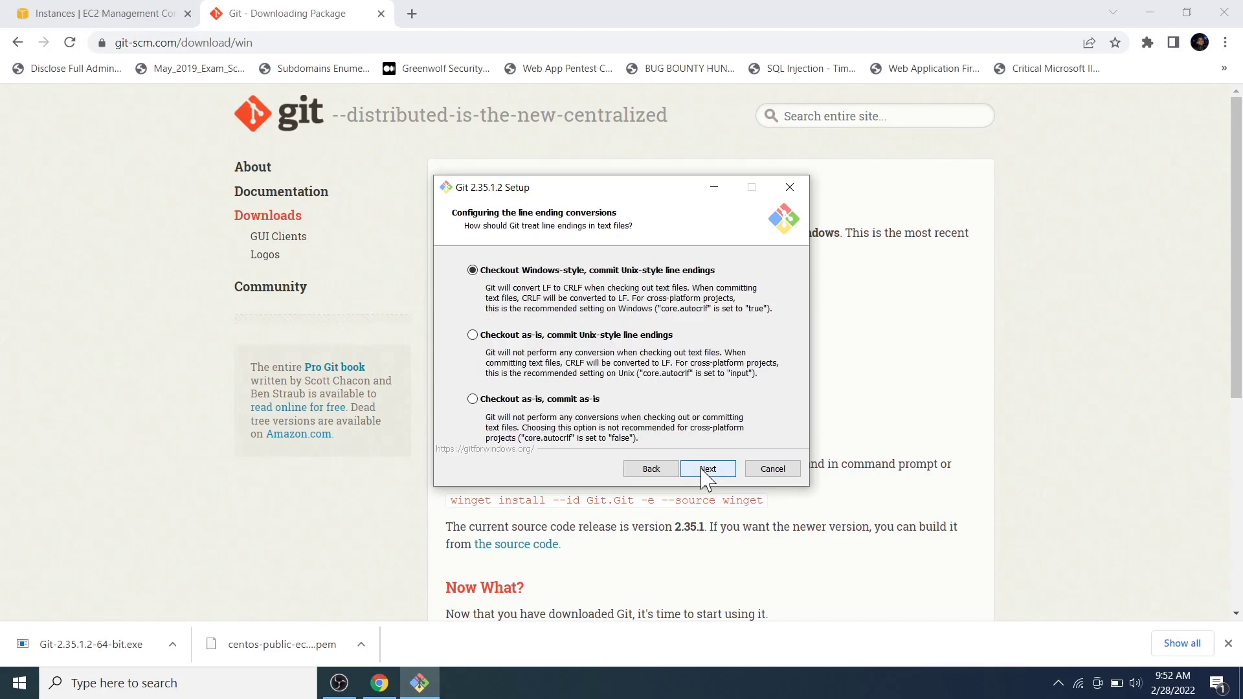
pyautogui.click(706, 470)
pyautogui.click(706, 470)
pyautogui.click(706, 470)
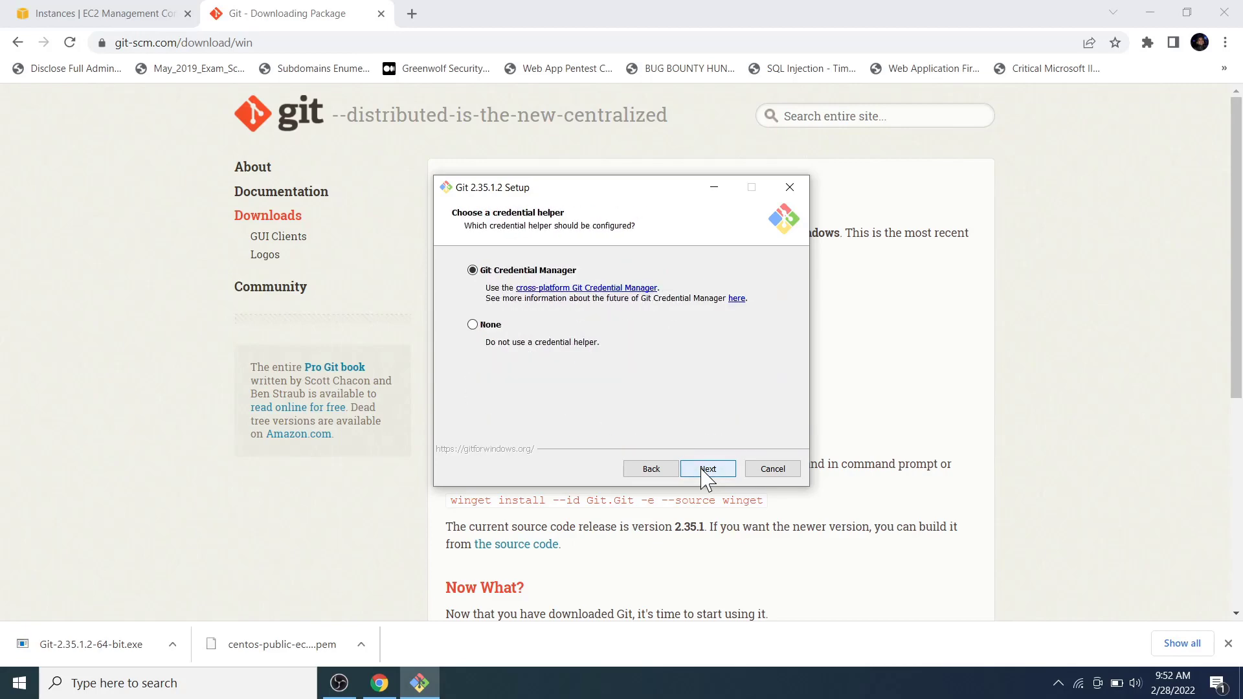
pyautogui.click(706, 470)
pyautogui.click(707, 470)
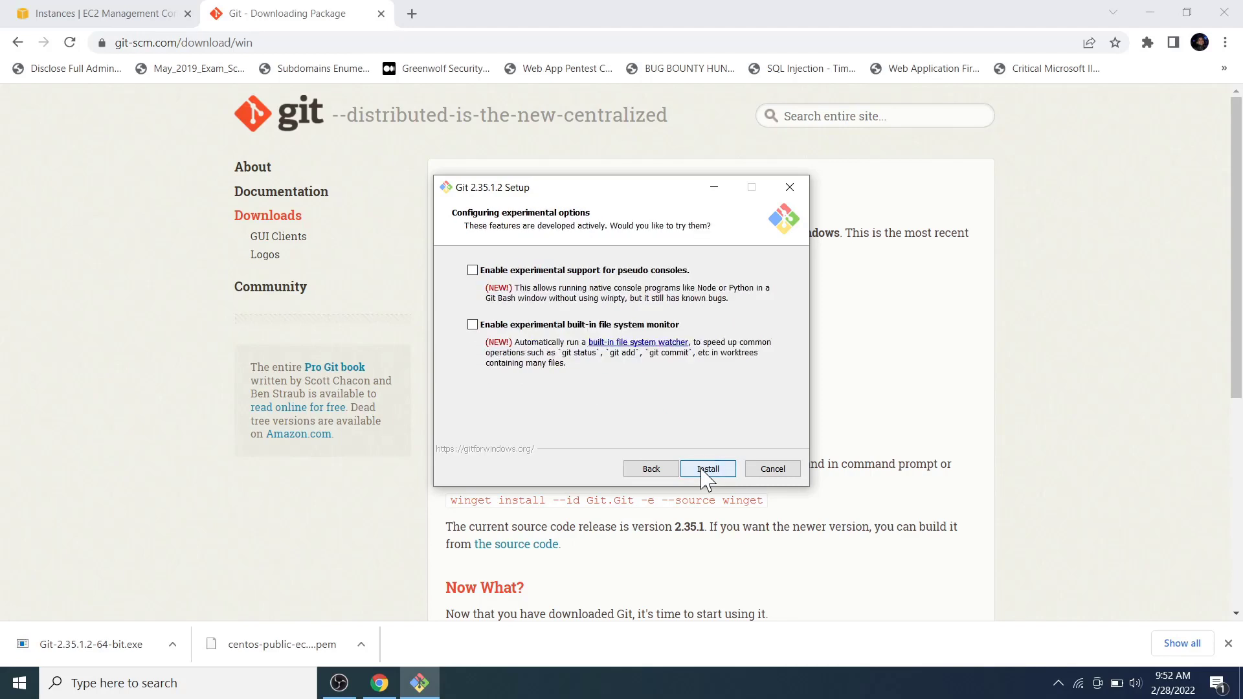
# Install Git without the experimental options and finish the setup with View Release Notes turned off.
pyautogui.click(706, 470)
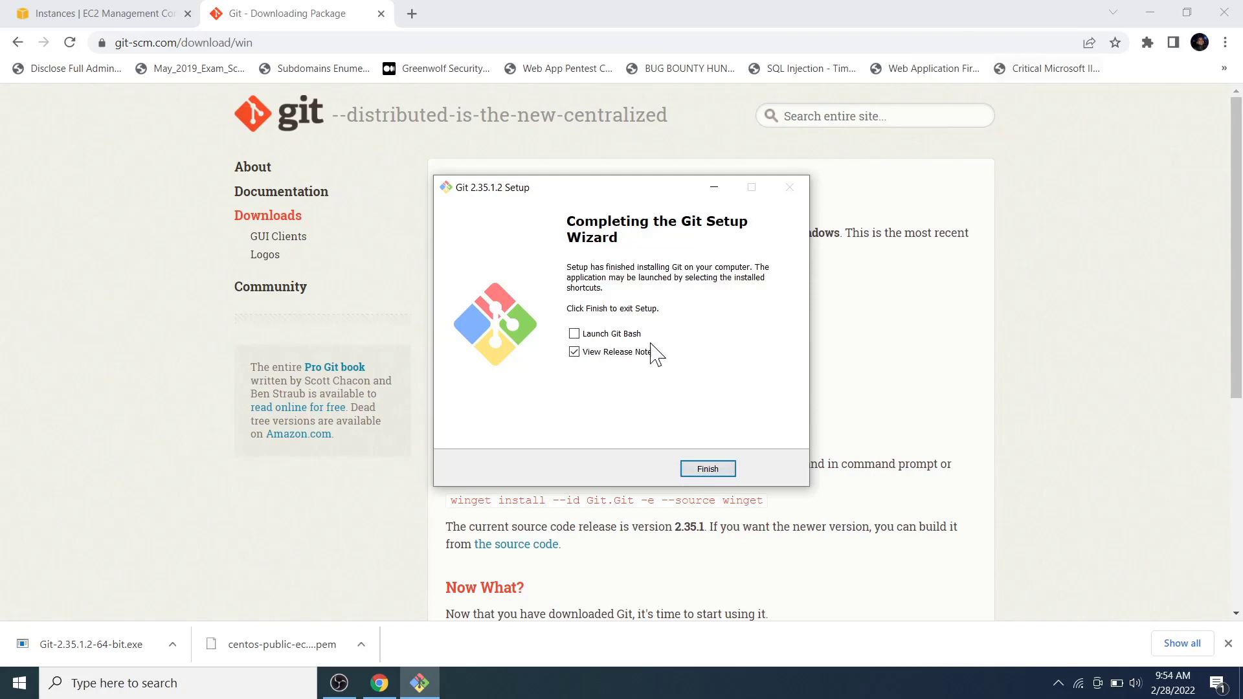
pyautogui.click(589, 355)
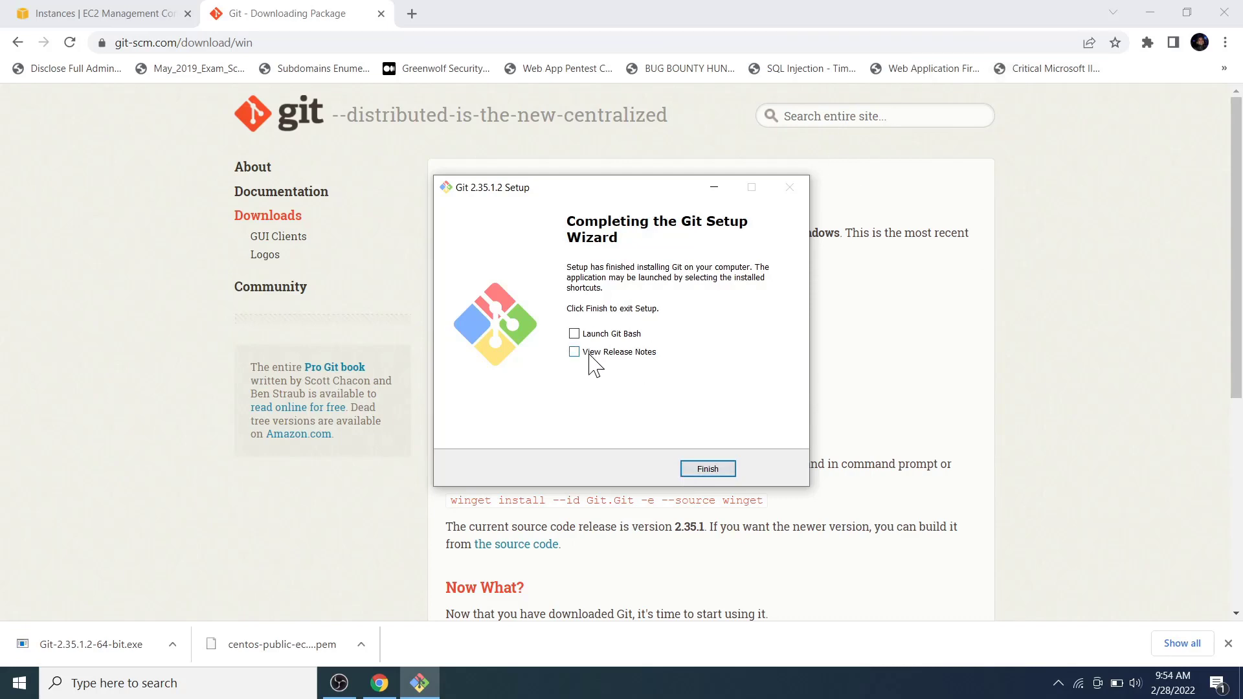
pyautogui.click(708, 468)
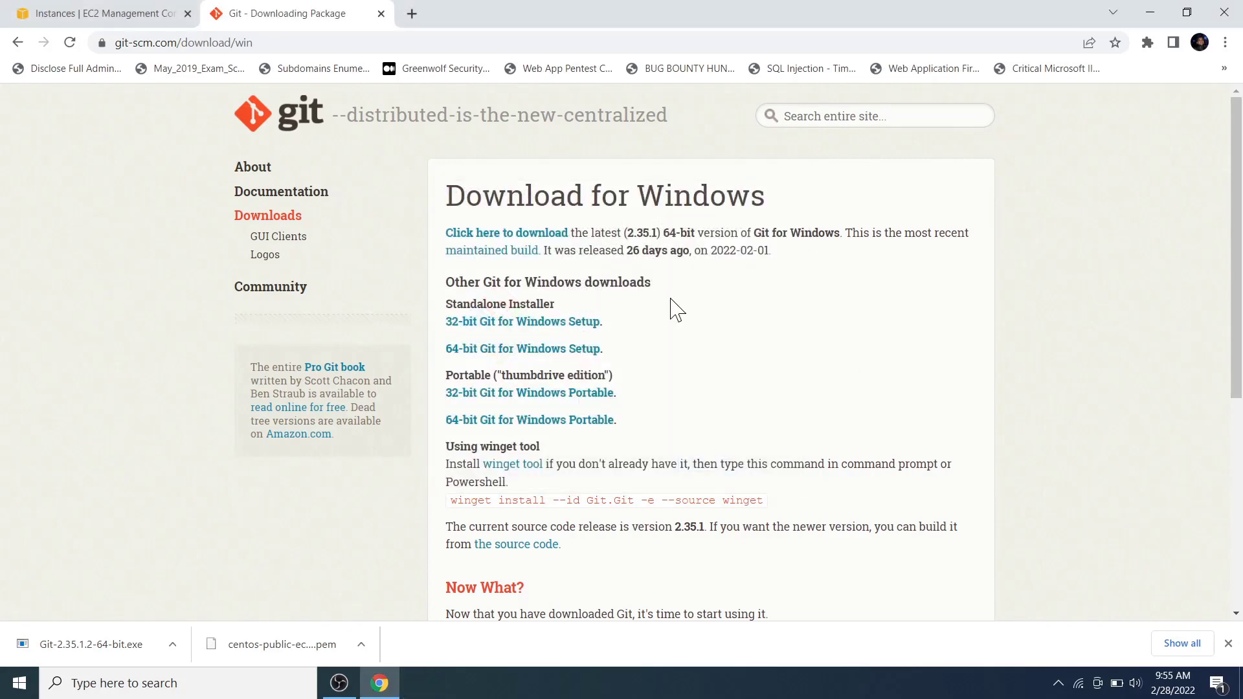
# Show the desktop, launch Git Bash and move its terminal window nearer the middle of the screen.
pyautogui.press('super+d')
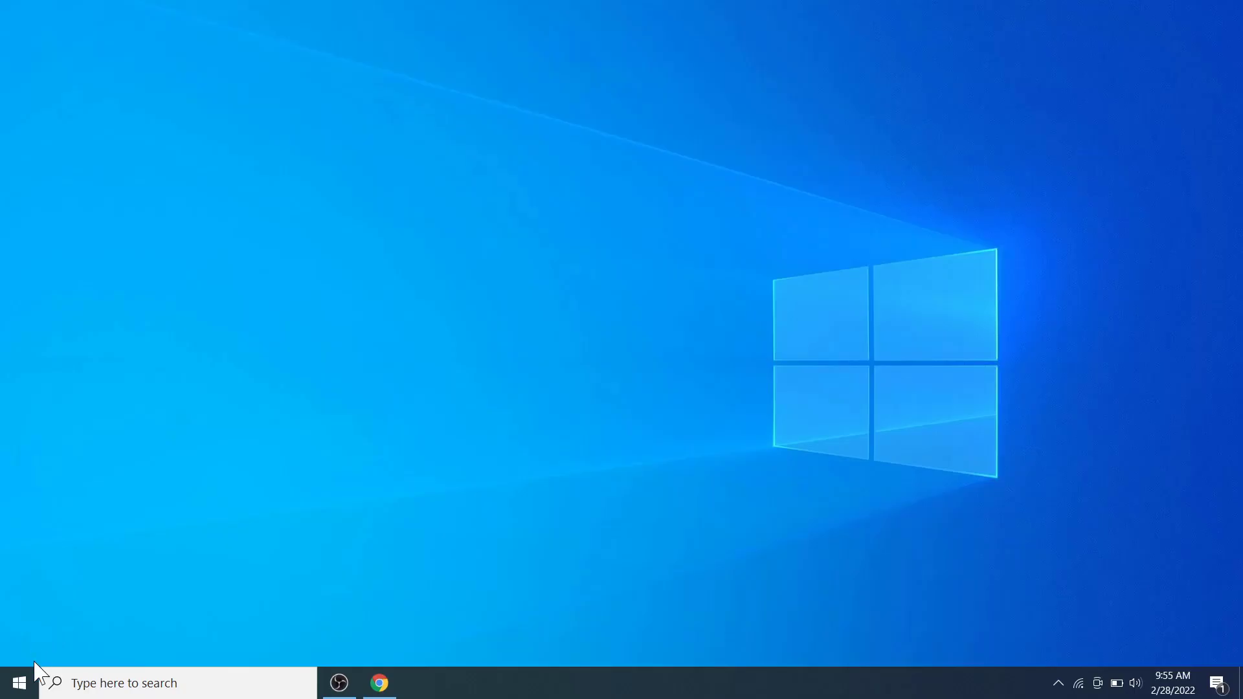
pyautogui.click(26, 682)
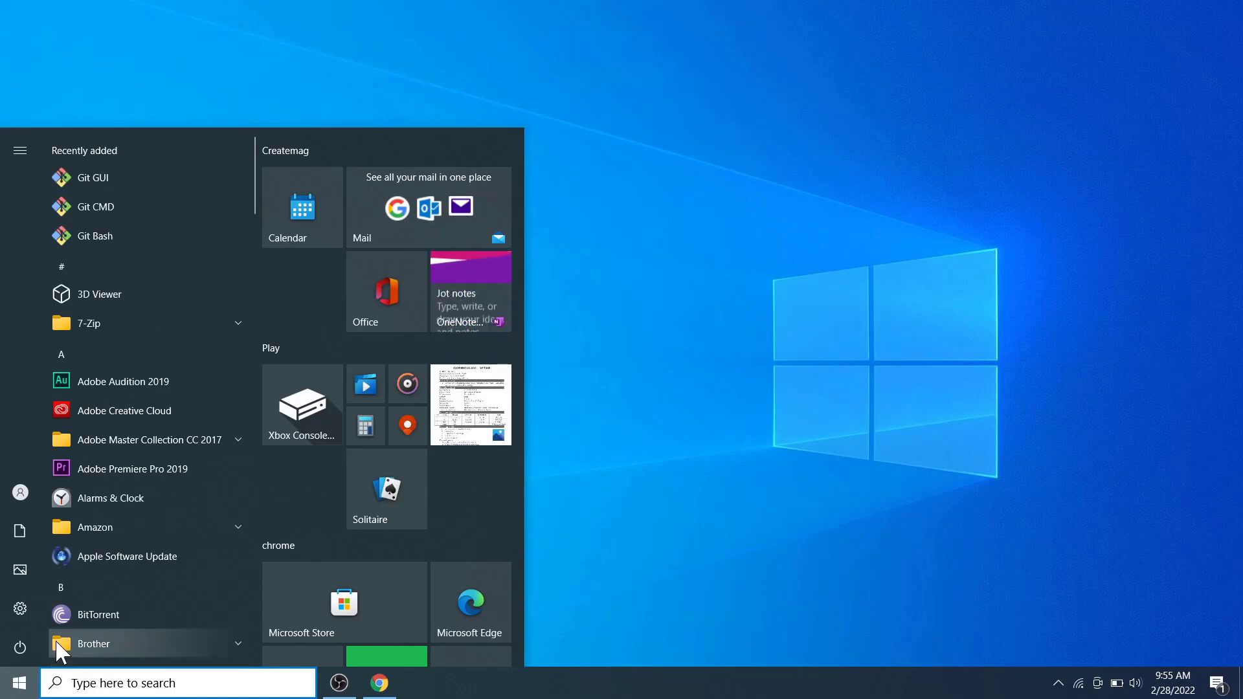
pyautogui.click(103, 240)
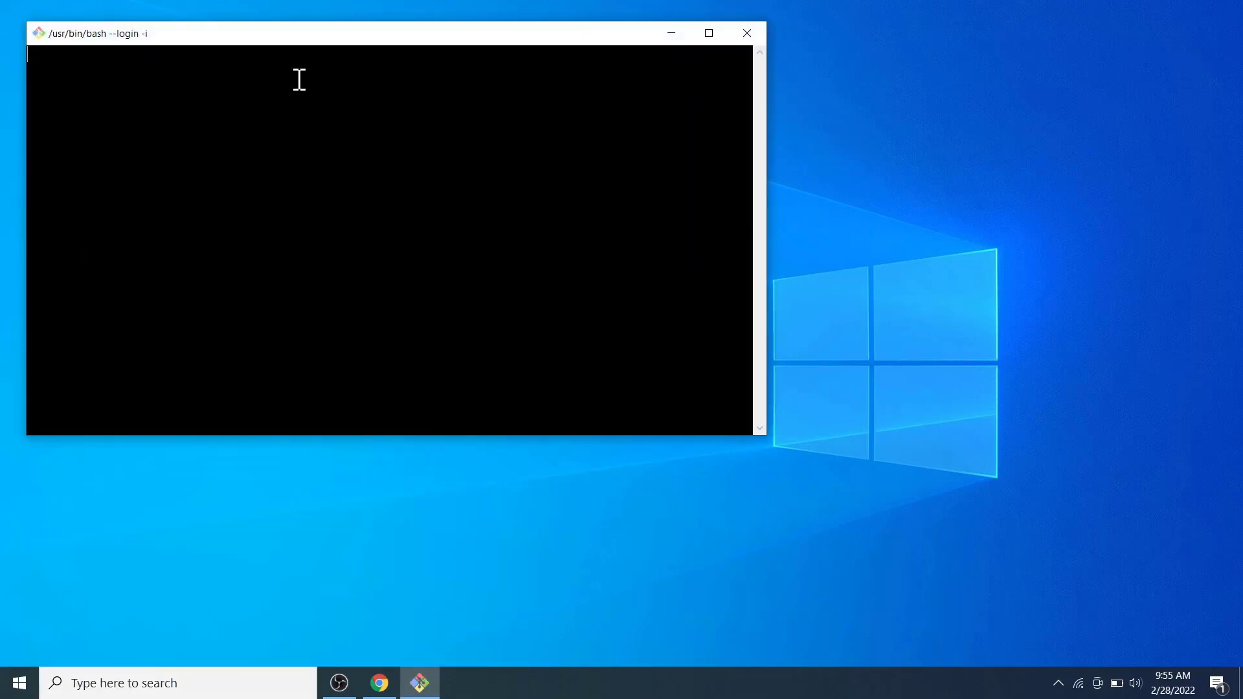
pyautogui.moveTo(302, 31); pyautogui.dragTo(460, 95)
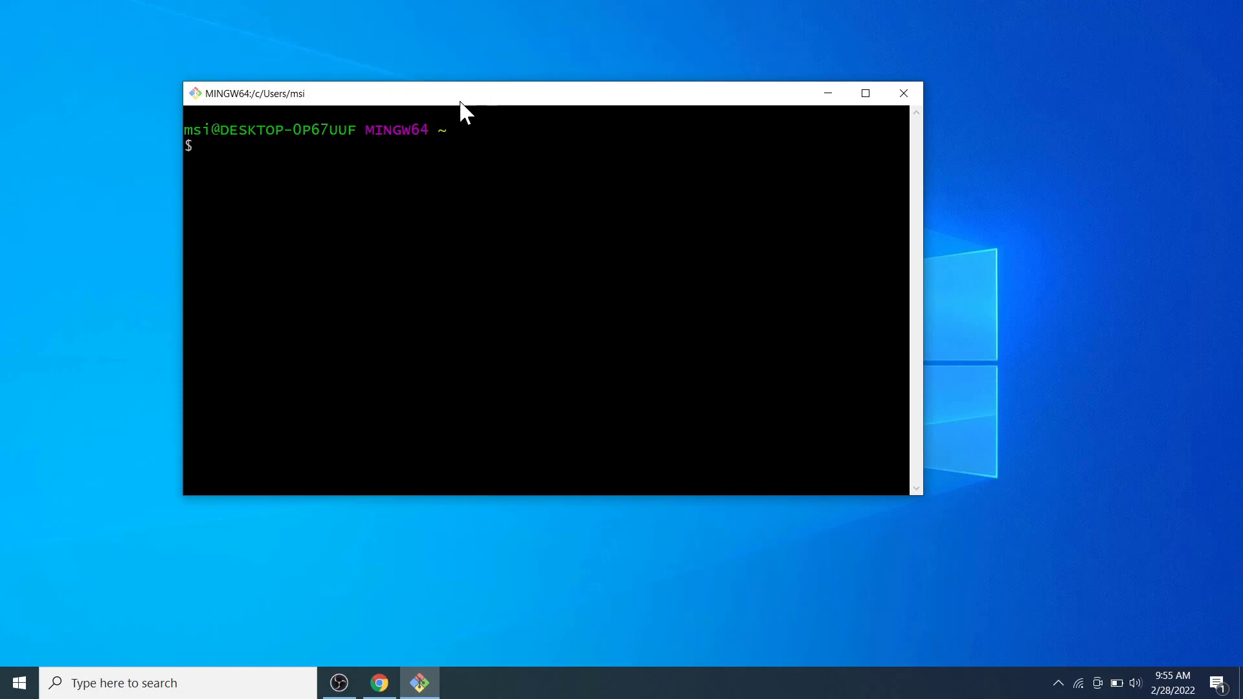
# List the contents of the home directory with ls and clear the terminal.
pyautogui.write('ls')
pyautogui.press('Return')
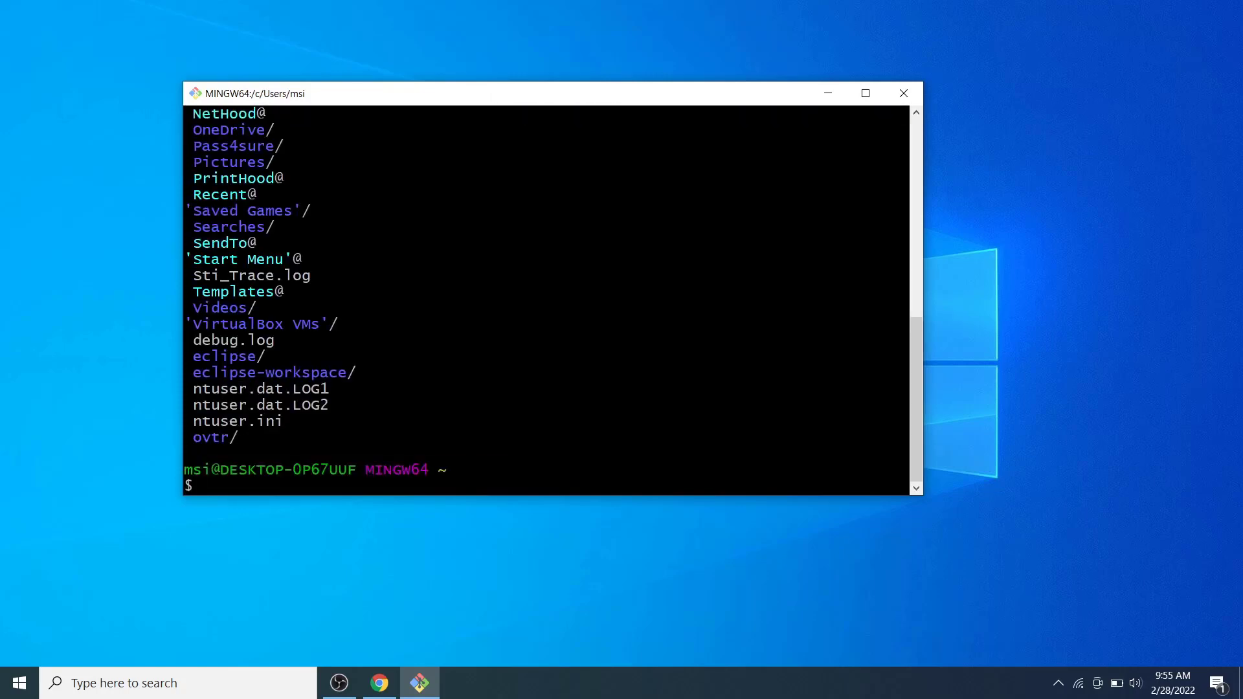
pyautogui.hotkey('ctrl', 'l')
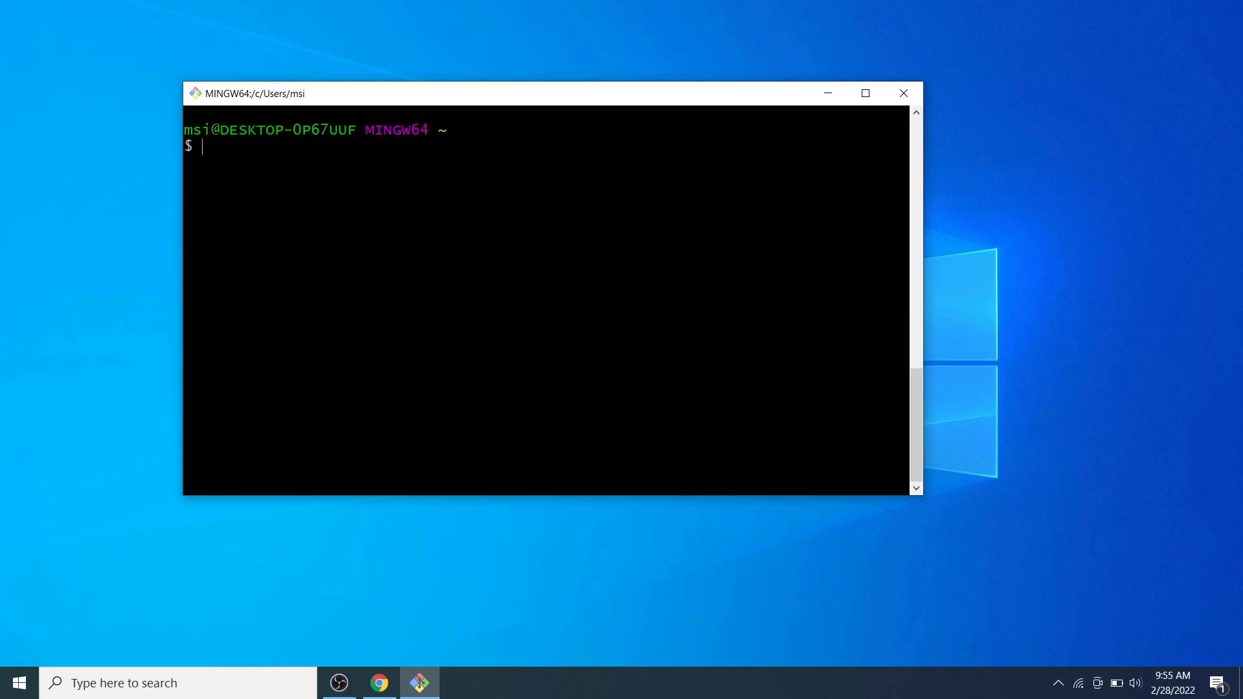
# Change the working directory to the G: drive and check the current path with pwd.
pyautogui.write('cd G:')
pyautogui.press('BackSpace')
pyautogui.write(';')
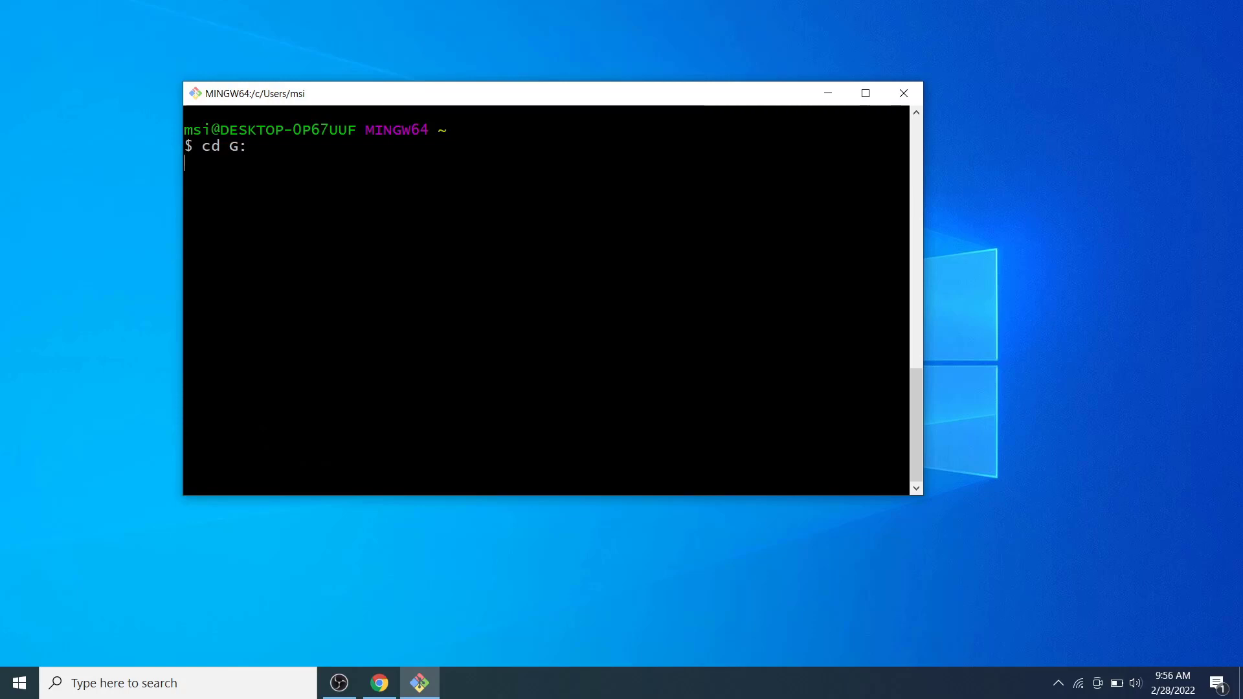
pyautogui.write('pwd')
pyautogui.press('Return')
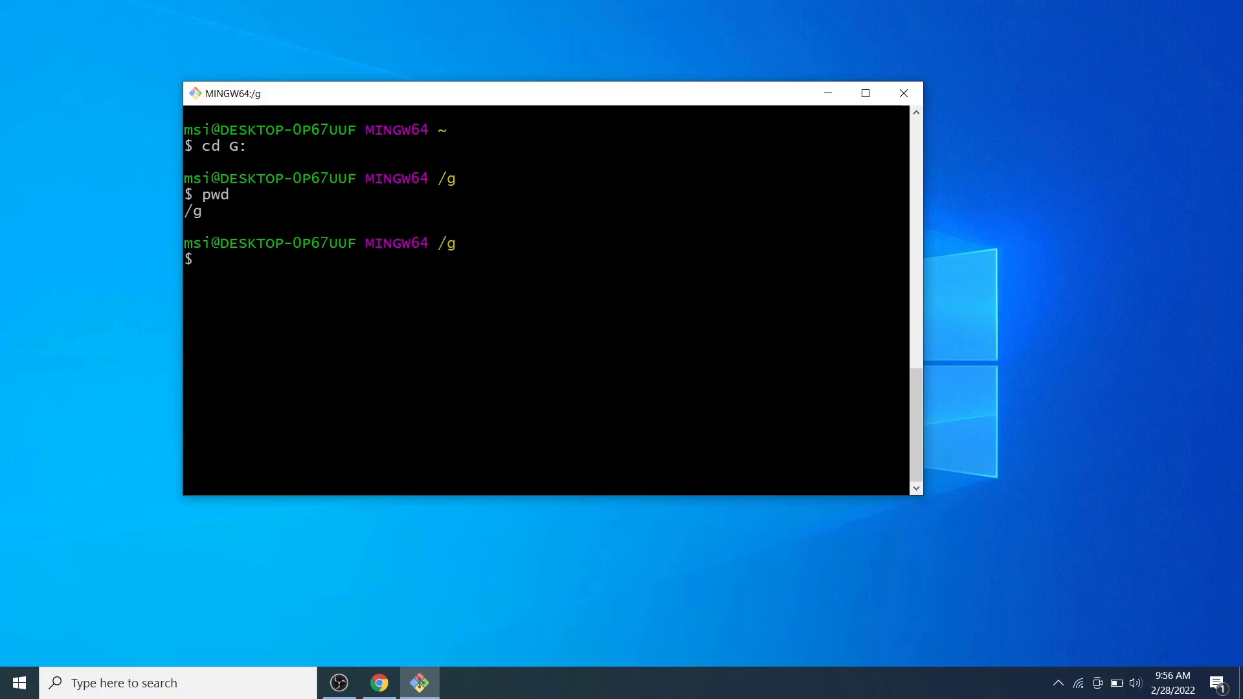
# Enter cd AWS/AWS-creds/ at the prompt without running it, and arrange the terminal beside a new File Explorer window.
pyautogui.write('cd AWS/AWS-creds/')
pyautogui.moveTo(374, 80); pyautogui.dragTo(644, 65)
pyautogui.press('super+e')
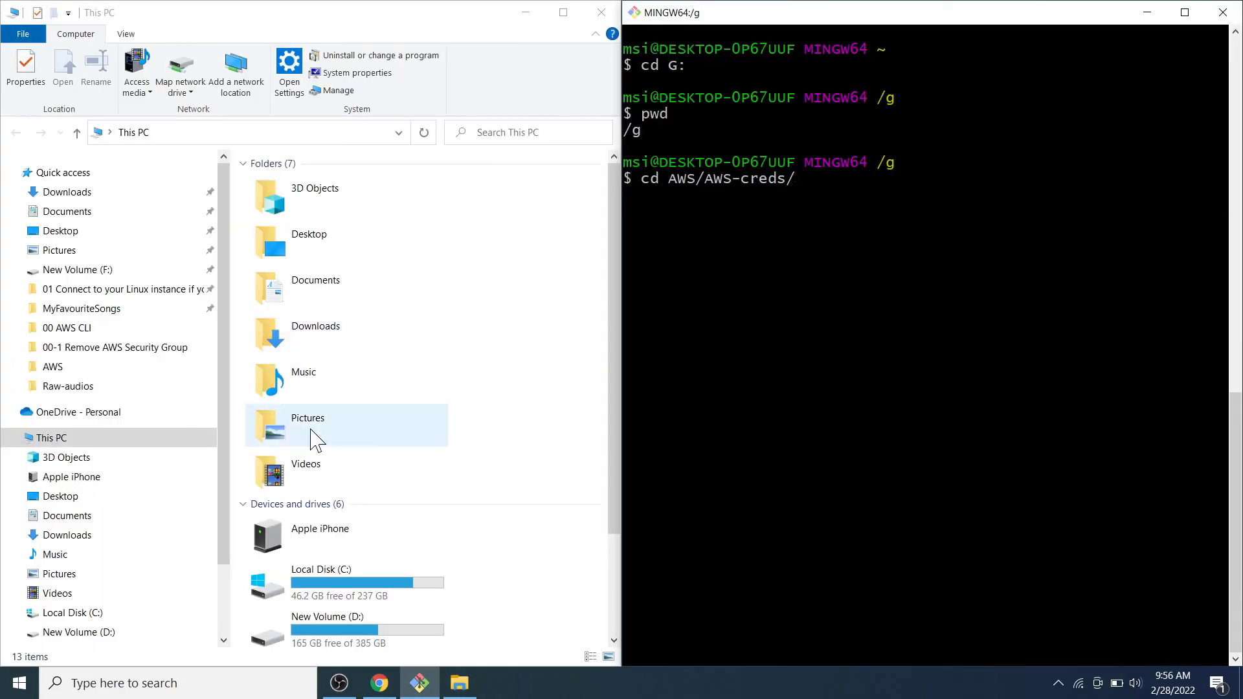
# Open the AWS/AWS-creds folder on the G: drive in File Explorer.
pyautogui.scroll(-3, 312, 430)
pyautogui.click(356, 621)
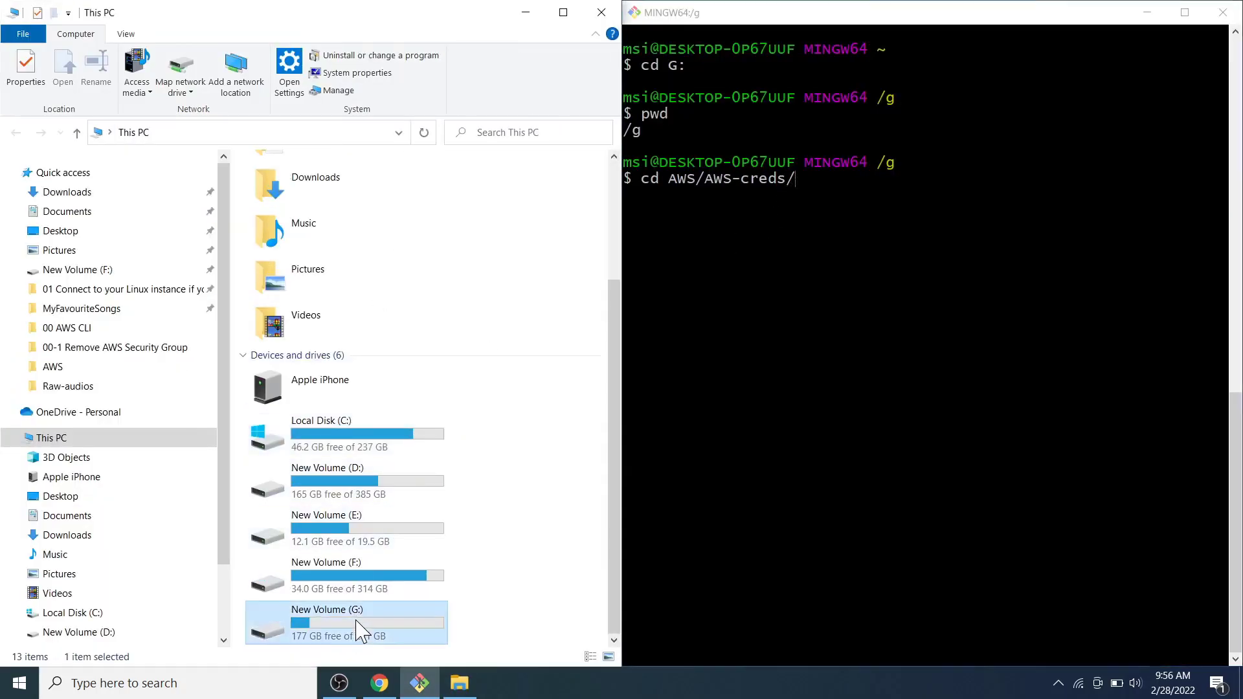
pyautogui.doubleClick(358, 627)
pyautogui.doubleClick(295, 185)
pyautogui.doubleClick(324, 188)
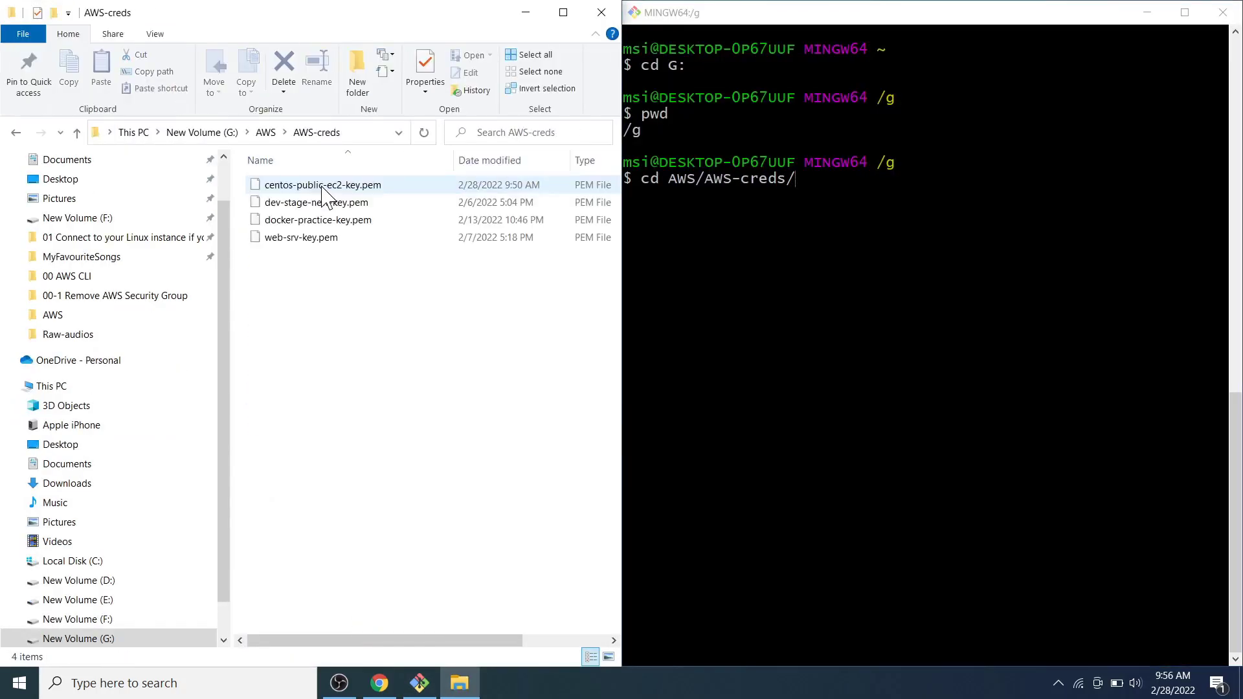
# Delete dev-stage-new-key.pem, docker-practice-key.pem and web-srv-key.pem from the AWS-creds folder.
pyautogui.click(346, 191)
pyautogui.click(362, 315)
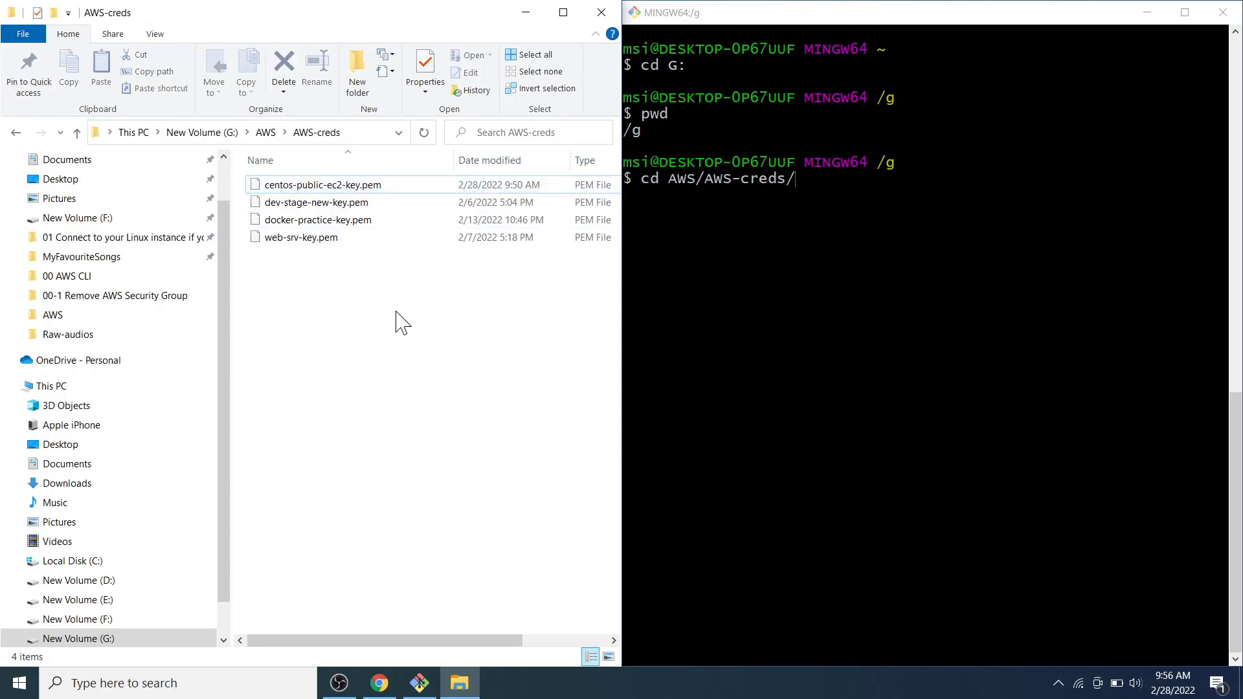
pyautogui.moveTo(373, 281); pyautogui.dragTo(303, 208)
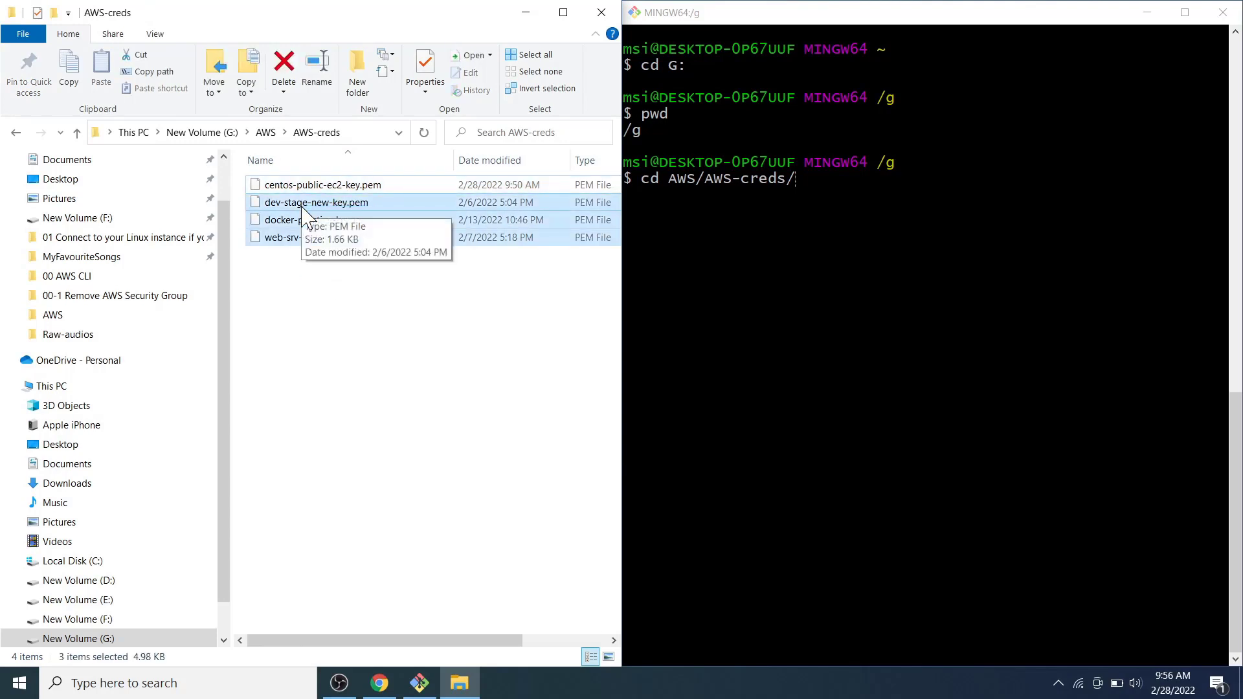
pyautogui.press('Delete')
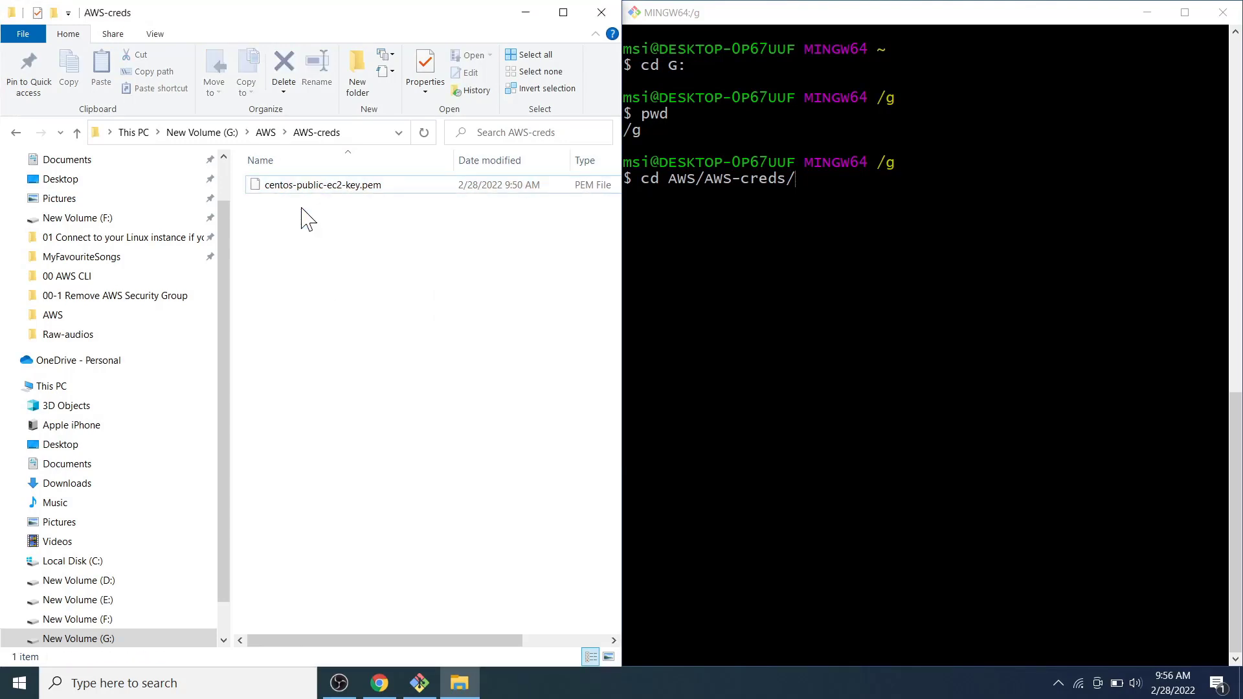
# Run the entered cd command in Git Bash and list the AWS-creds directory with ls to check for the key file.
pyautogui.click(846, 205)
pyautogui.press('Return')
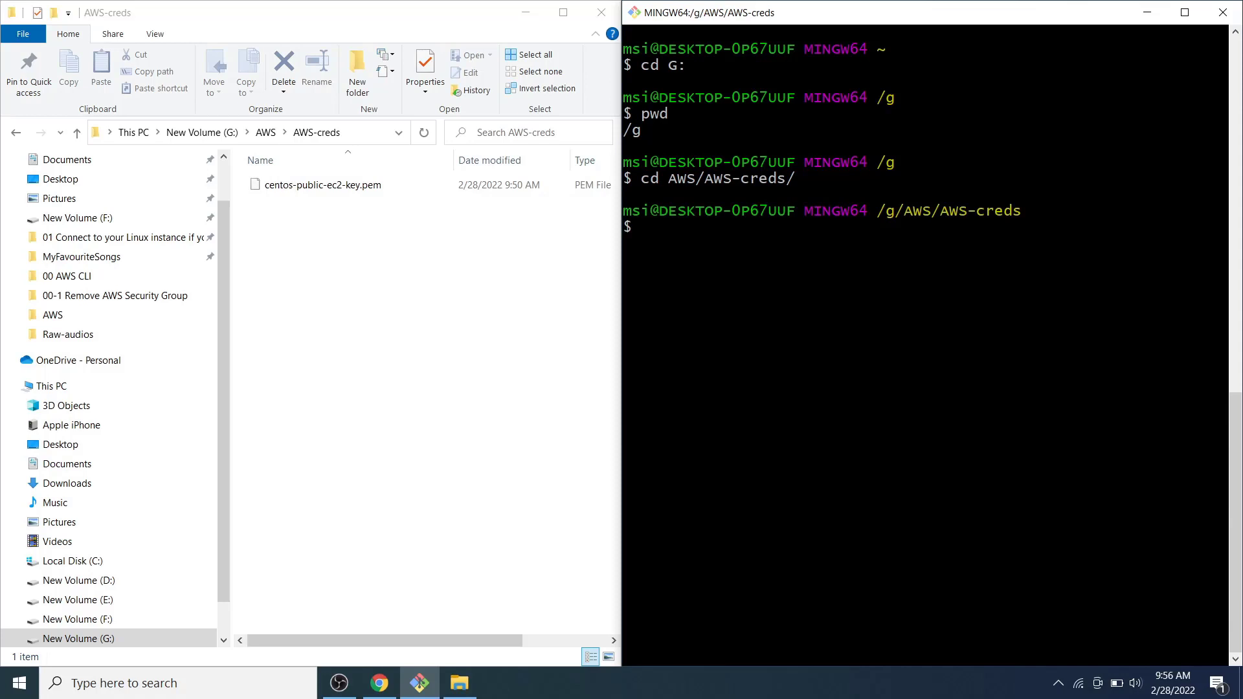
pyautogui.press('Return')
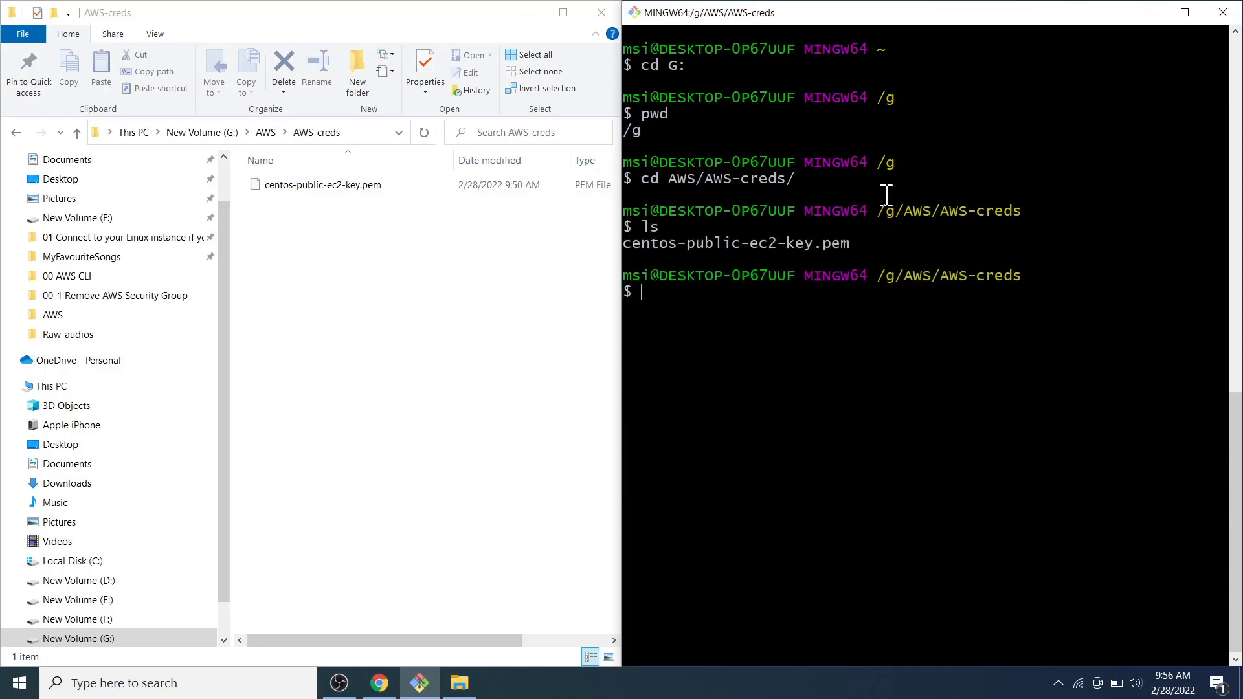
pyautogui.moveTo(868, 244); pyautogui.dragTo(625, 245)
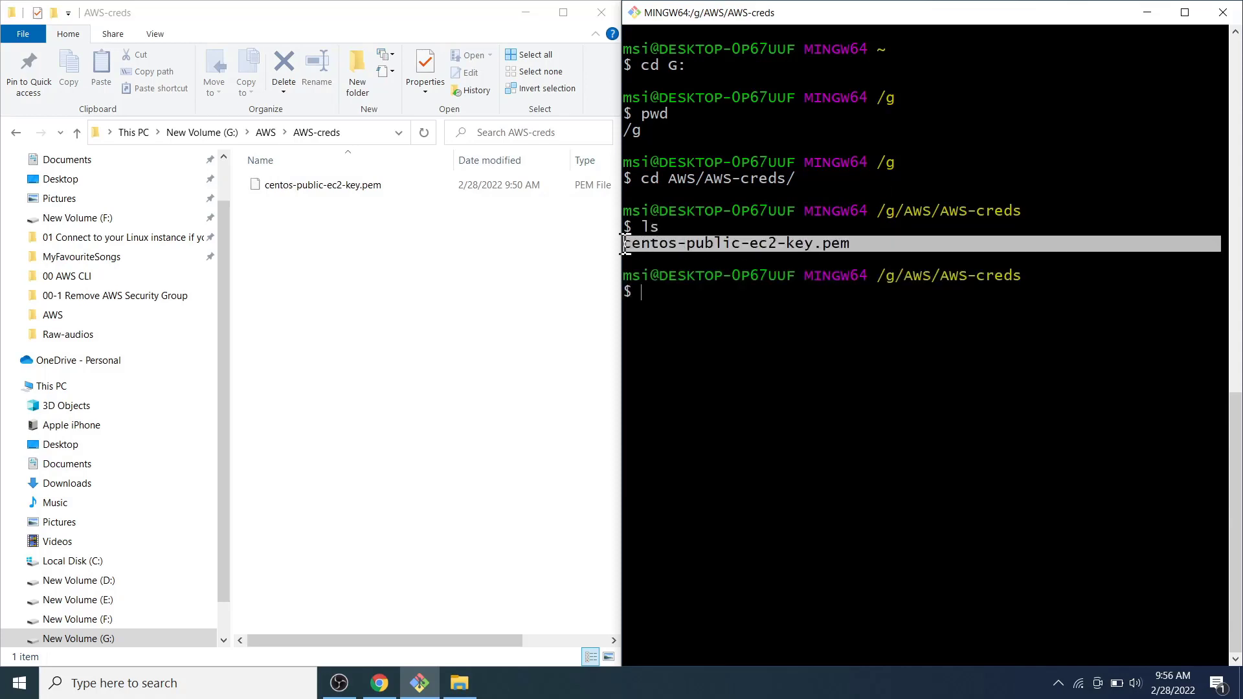
pyautogui.click(748, 332)
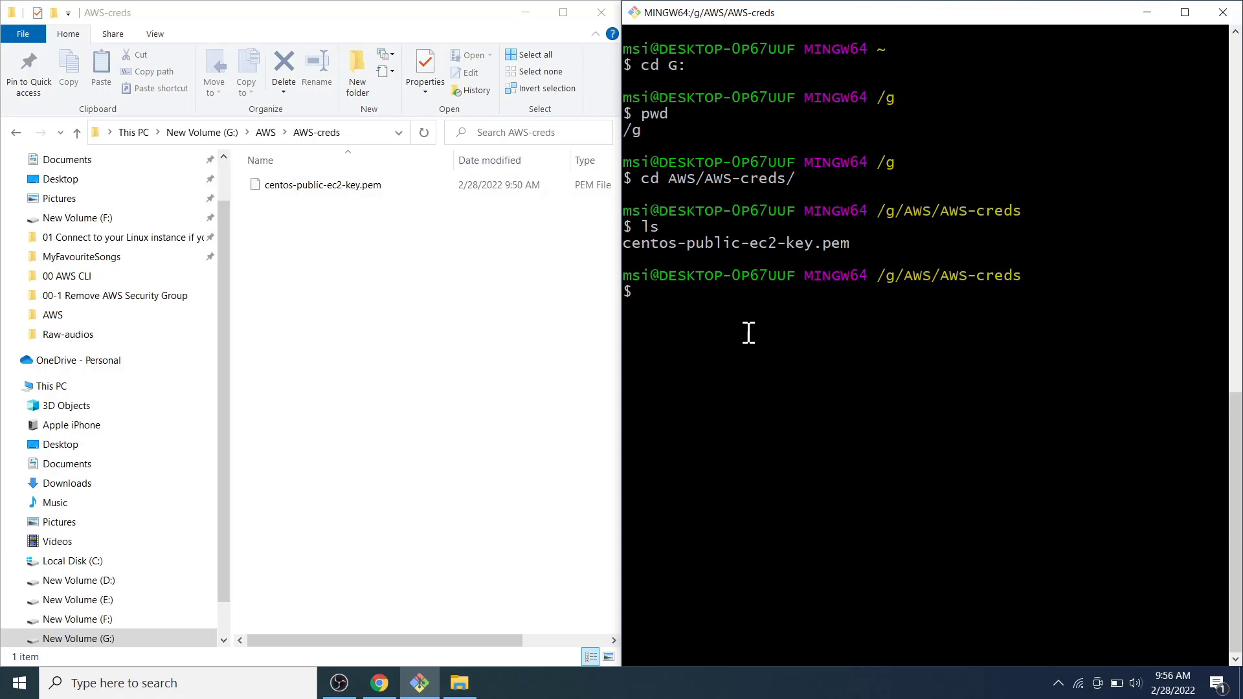
# In Chrome, refresh the EC2 instances list and open the SSH client connection instructions for Public-EC2-CentOS.
pyautogui.click(380, 690)
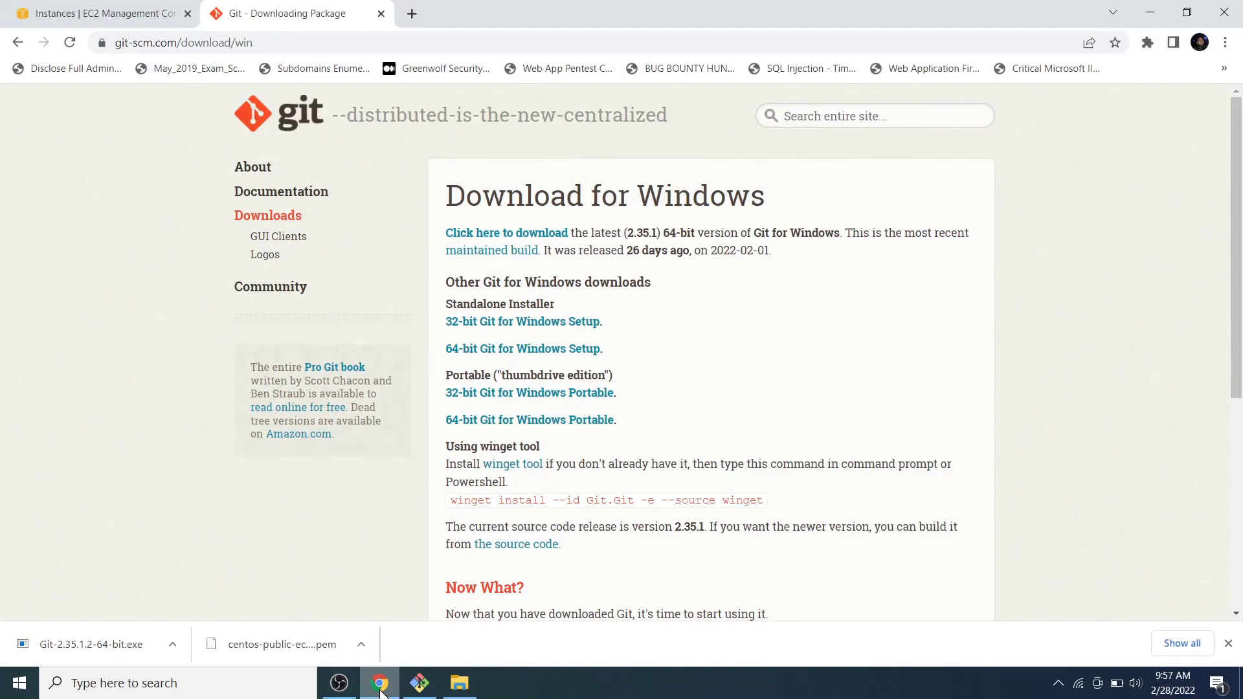
pyautogui.click(65, 13)
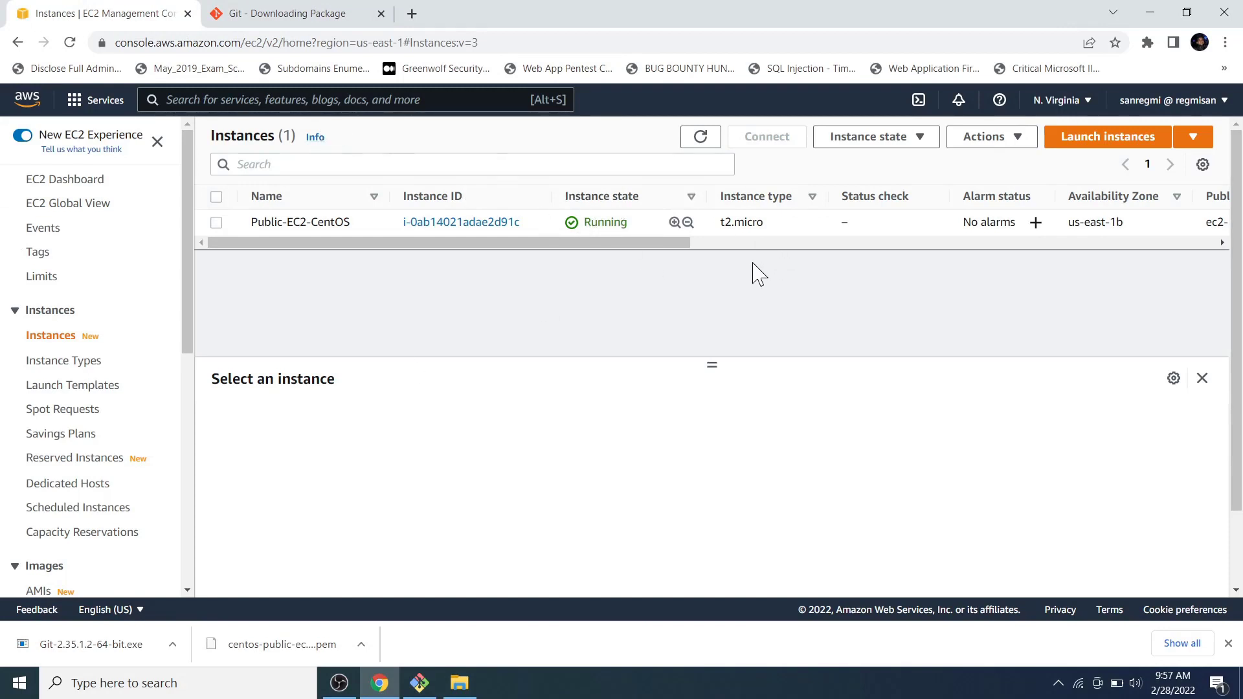
pyautogui.click(700, 136)
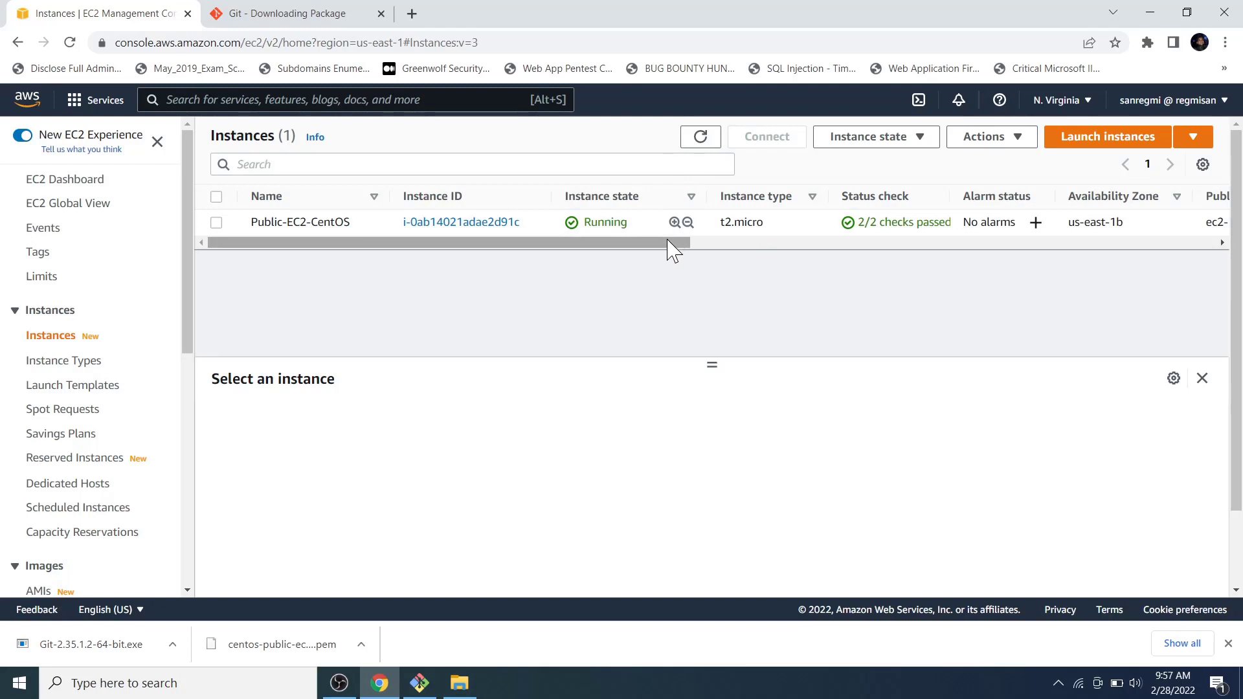
pyautogui.click(216, 222)
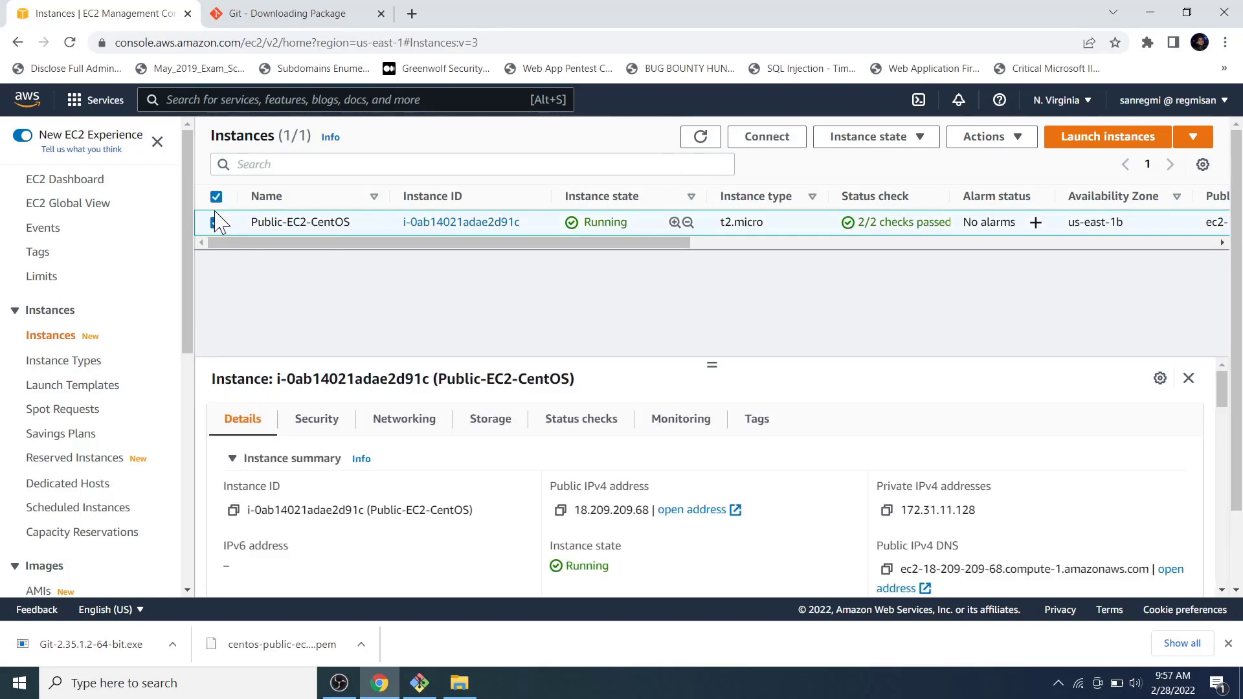
pyautogui.click(767, 137)
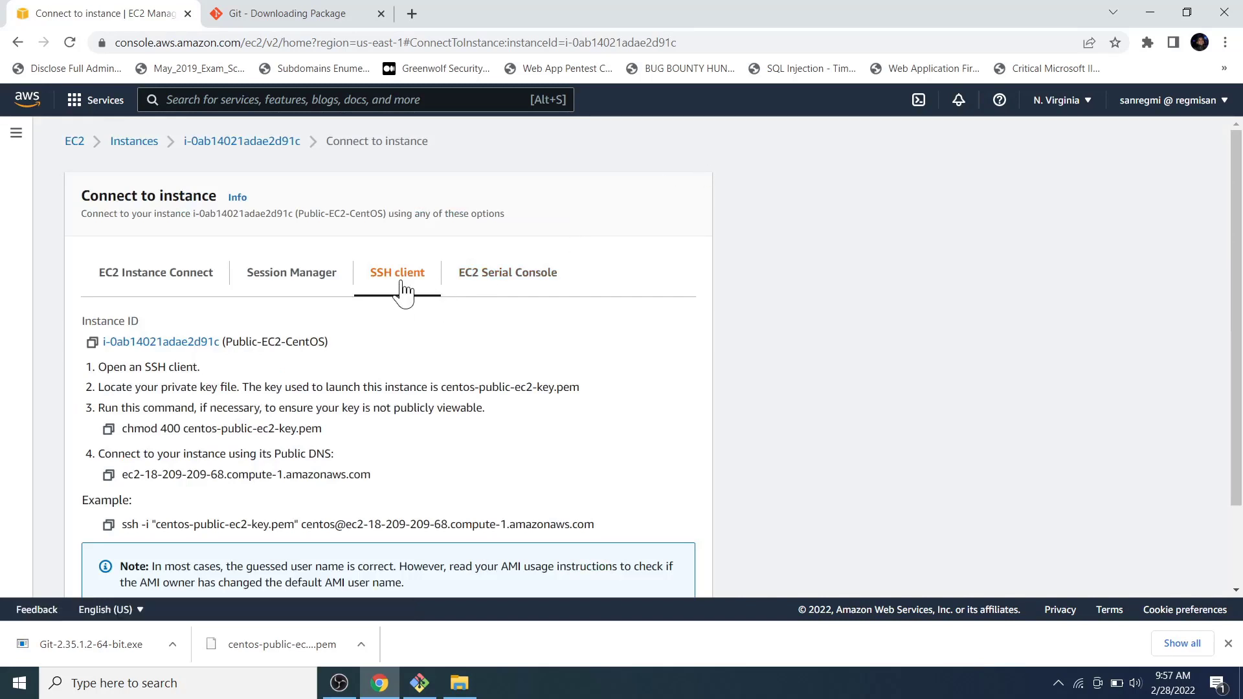
pyautogui.scroll(-2, 246, 398)
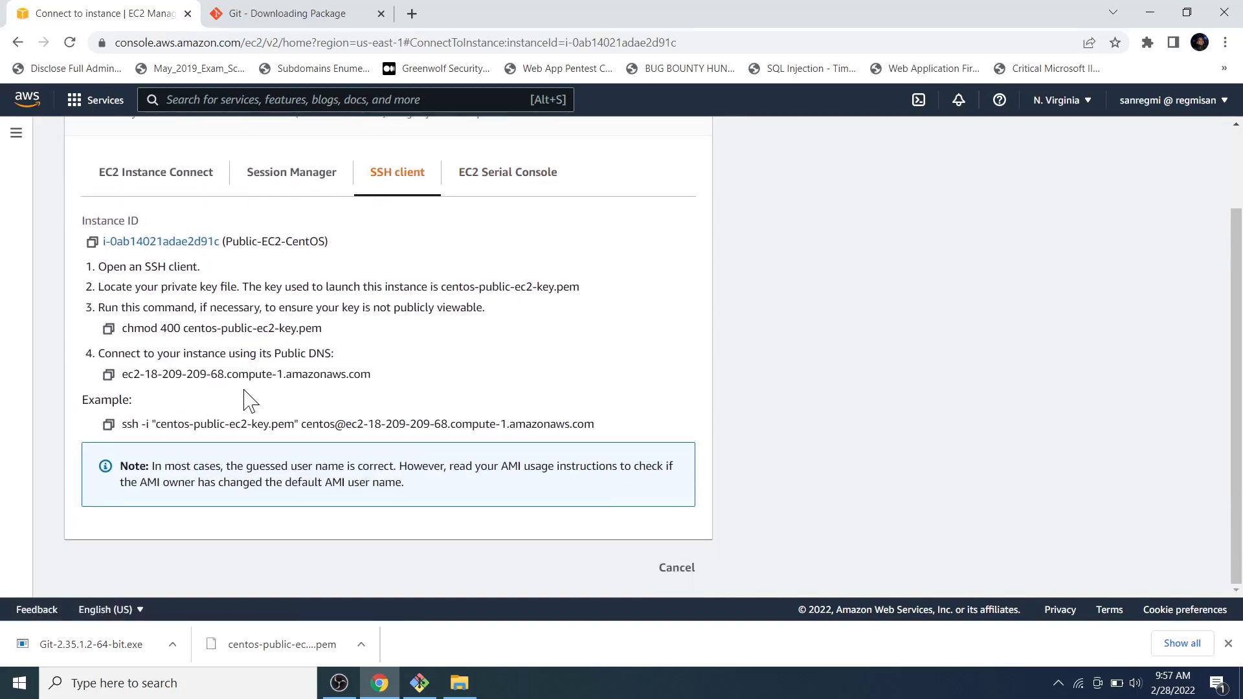
pyautogui.moveTo(78, 218); pyautogui.dragTo(424, 396)
pyautogui.click(450, 383)
# Copy the command chmod 400 centos-public-ec2-key.pem from the instructions and run it in Git Bash.
pyautogui.moveTo(122, 329); pyautogui.dragTo(324, 329)
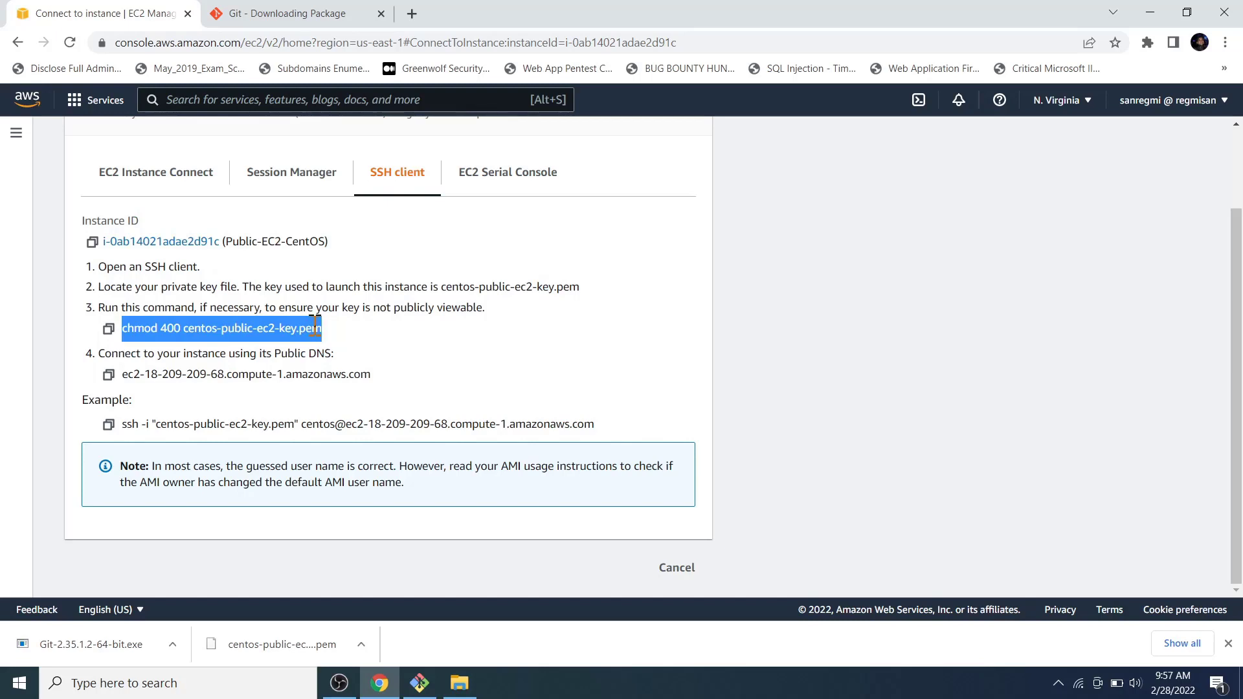
pyautogui.rightClick(314, 327)
pyautogui.click(343, 337)
pyautogui.click(419, 683)
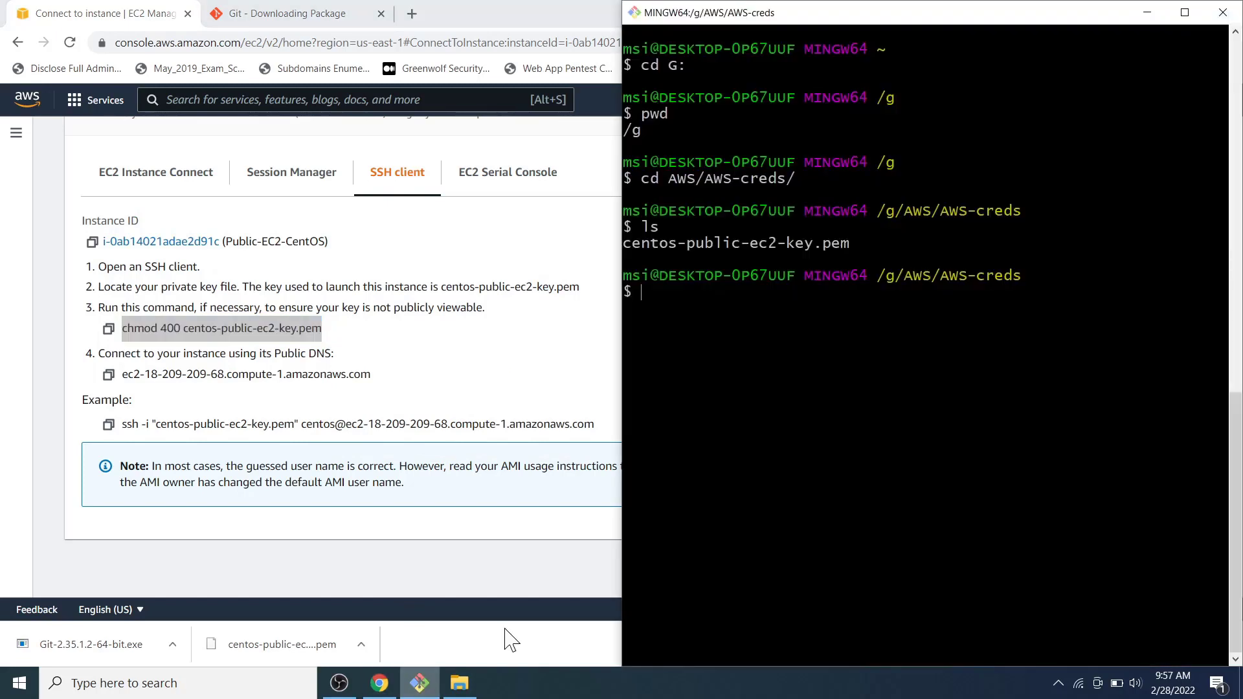
pyautogui.rightClick(707, 303)
pyautogui.click(731, 342)
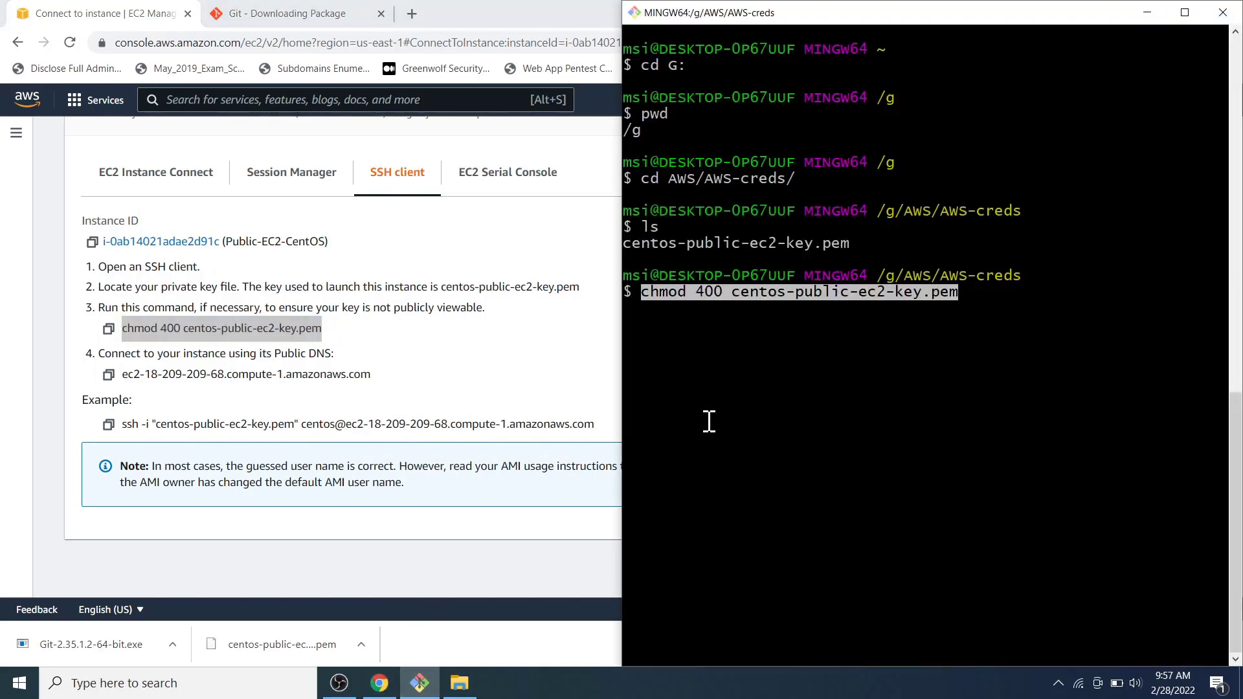
pyautogui.press('Return')
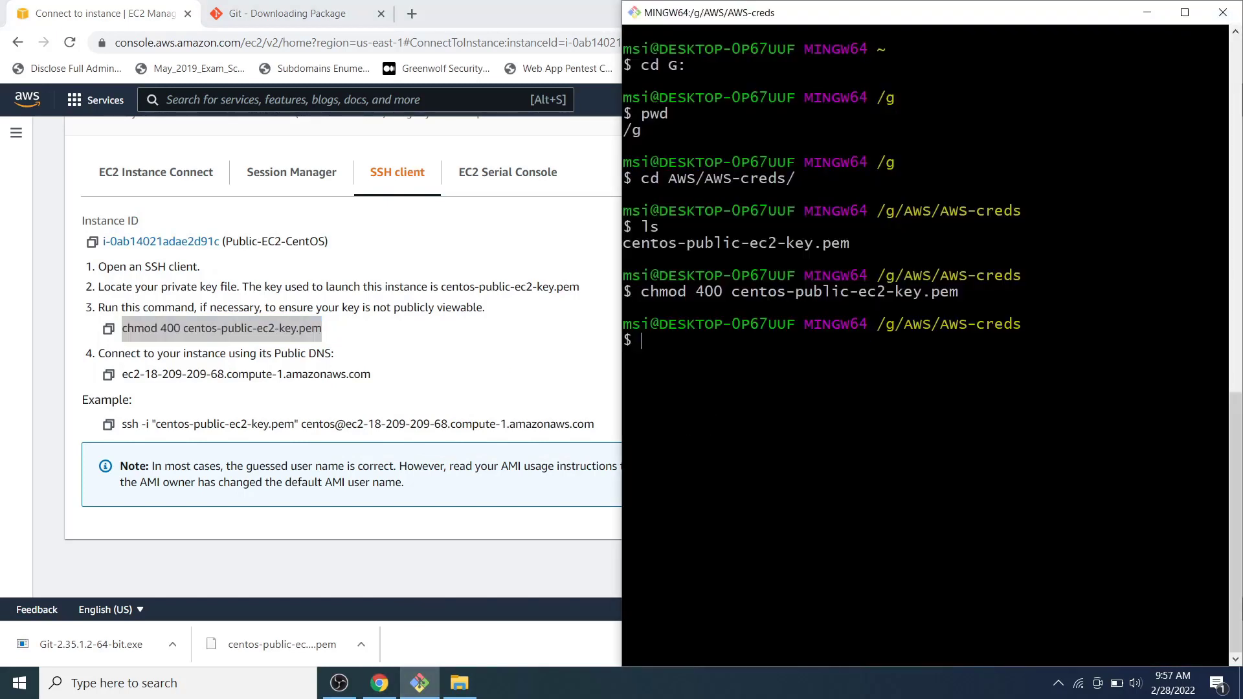
# Copy the example ssh command for centos-public-ec2-key.pem from the instructions, run it in Git Bash and accept the host with yes.
pyautogui.click(415, 463)
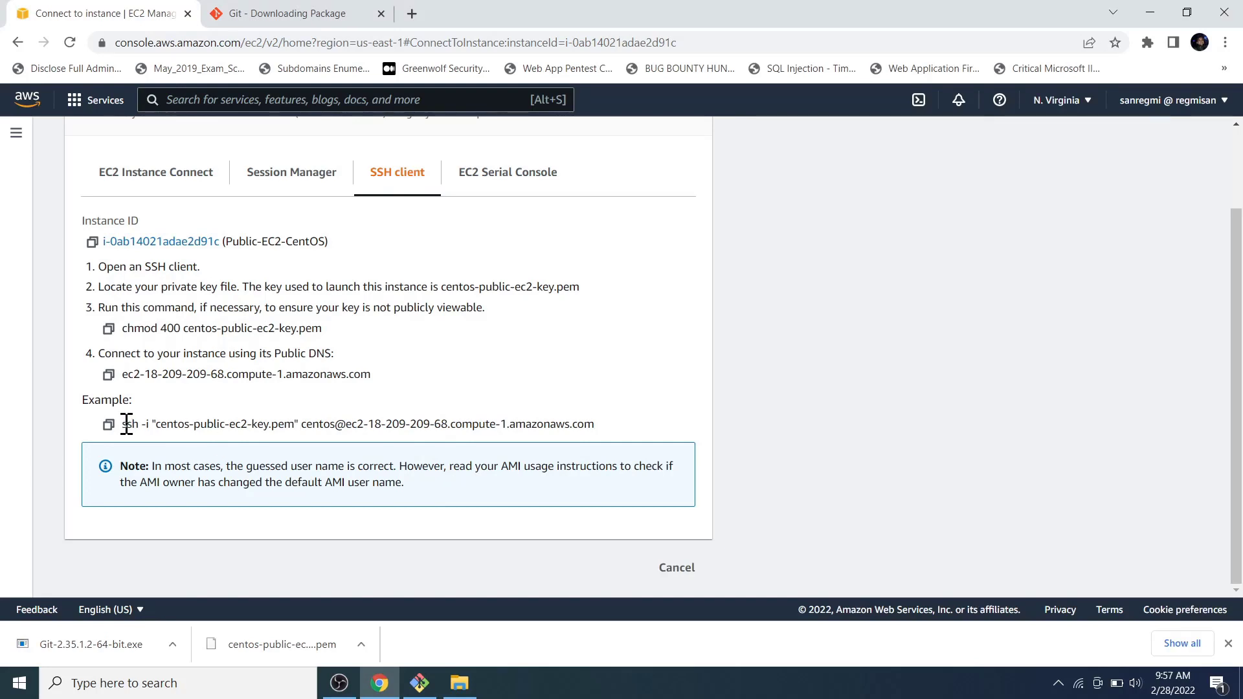
pyautogui.moveTo(126, 425); pyautogui.dragTo(624, 422)
pyautogui.rightClick(585, 420)
pyautogui.click(641, 433)
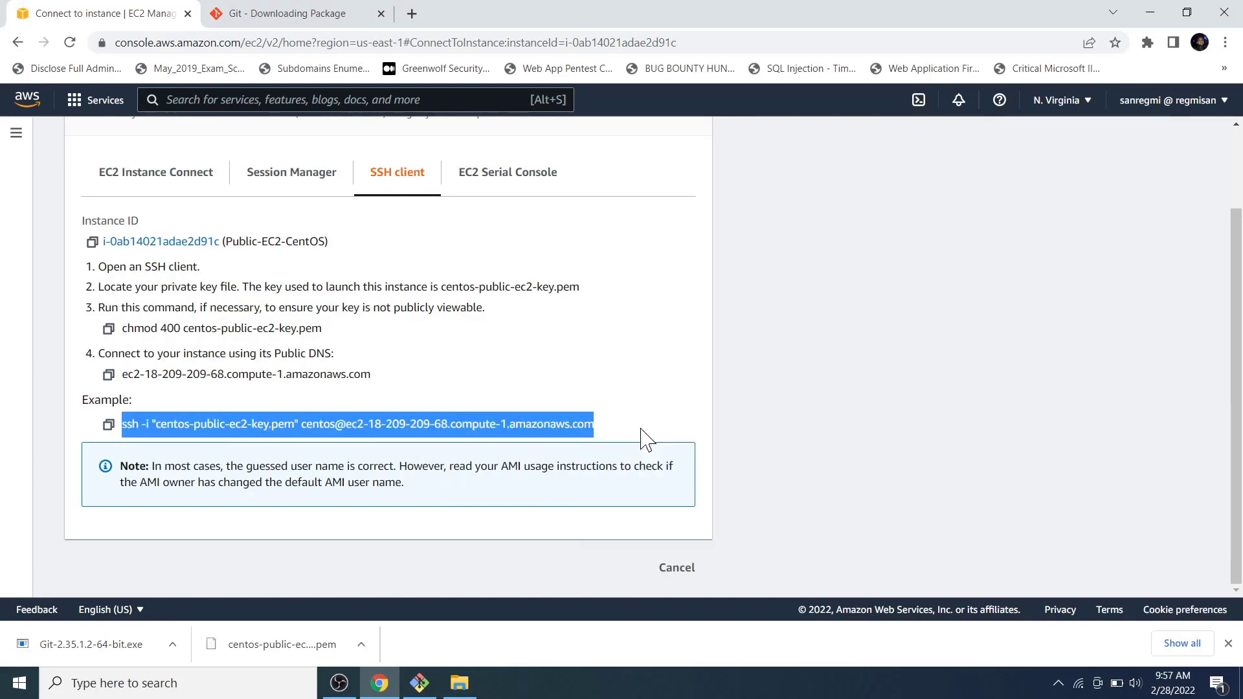
pyautogui.hotkey('alt', 'Tab')
pyautogui.rightClick(754, 356)
pyautogui.click(798, 403)
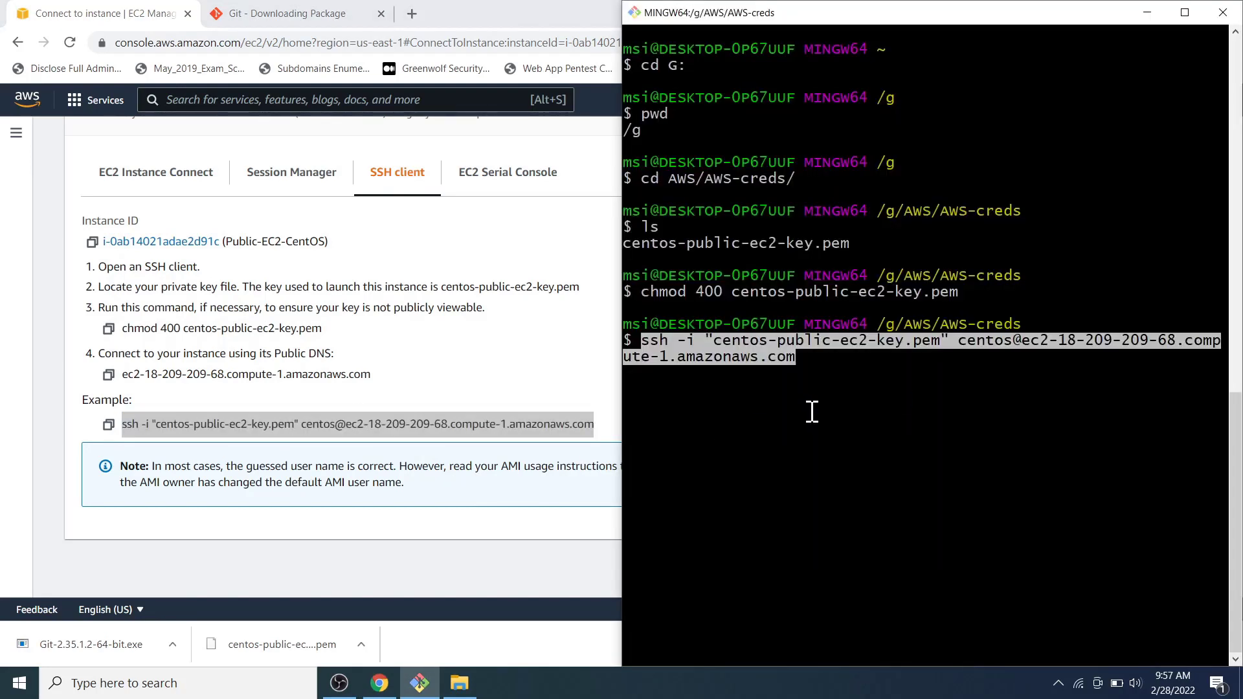
pyautogui.press('Return')
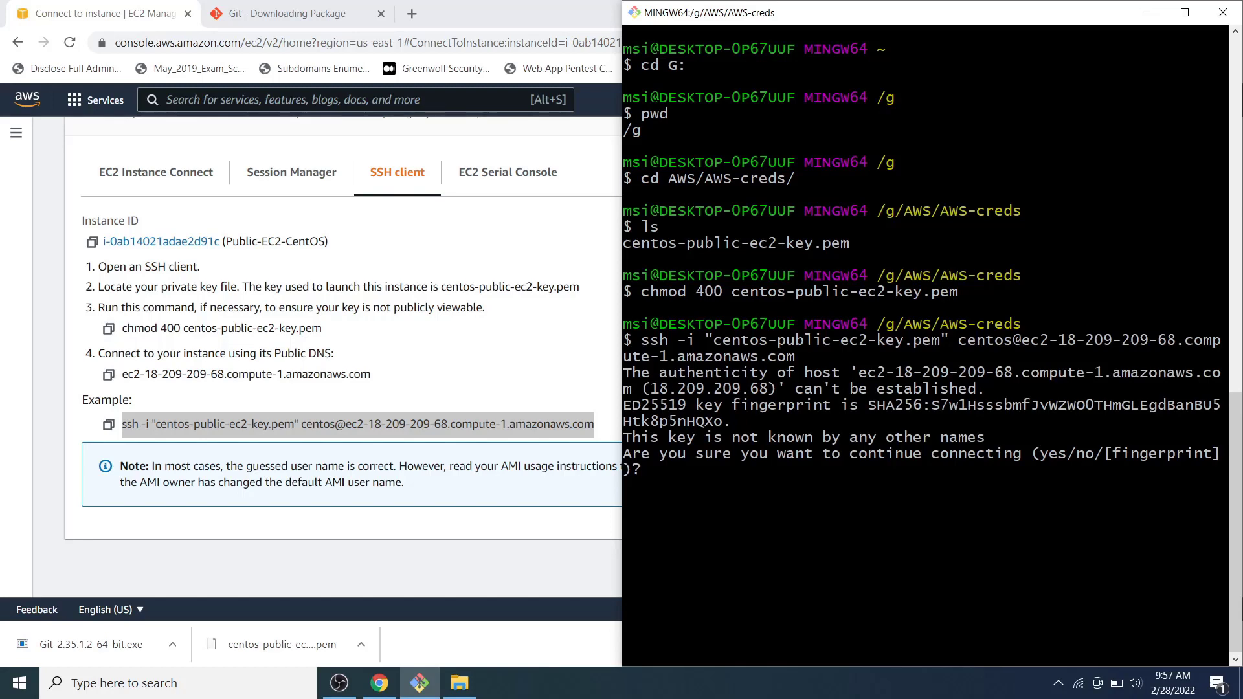
pyautogui.write('yes')
pyautogui.press('Return')
# Maximize the terminal window and clear its screen.
pyautogui.moveTo(892, 16); pyautogui.dragTo(822, 16)
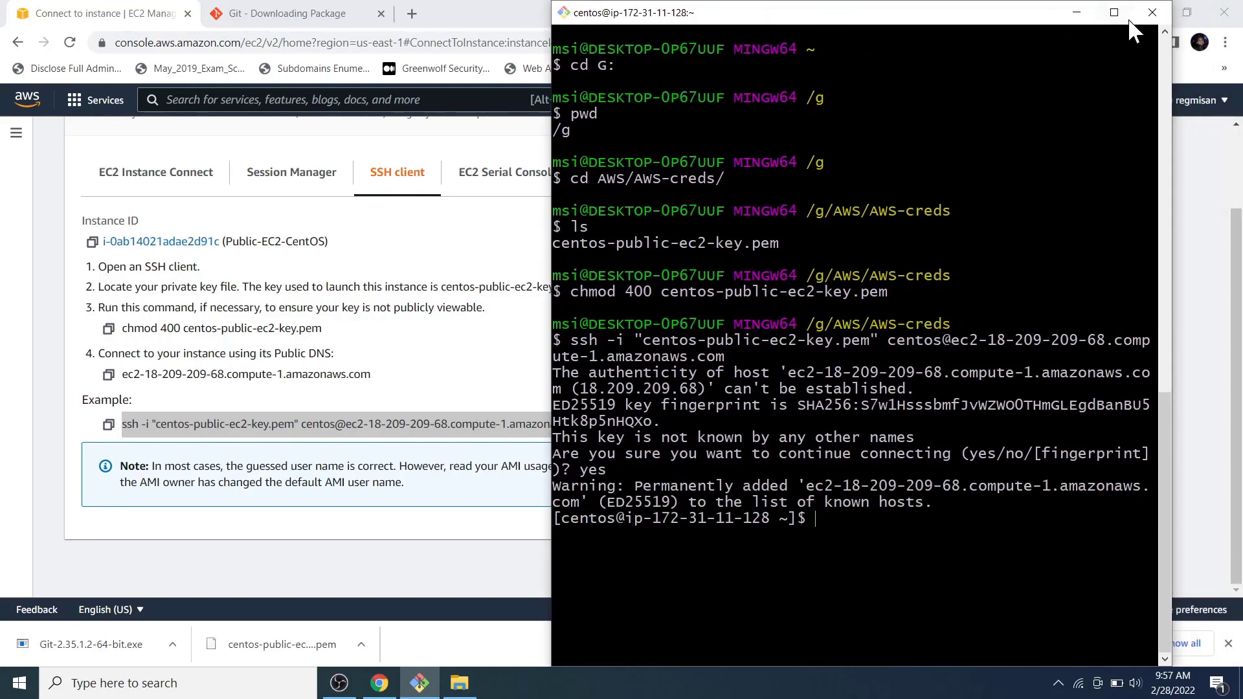
pyautogui.click(1114, 13)
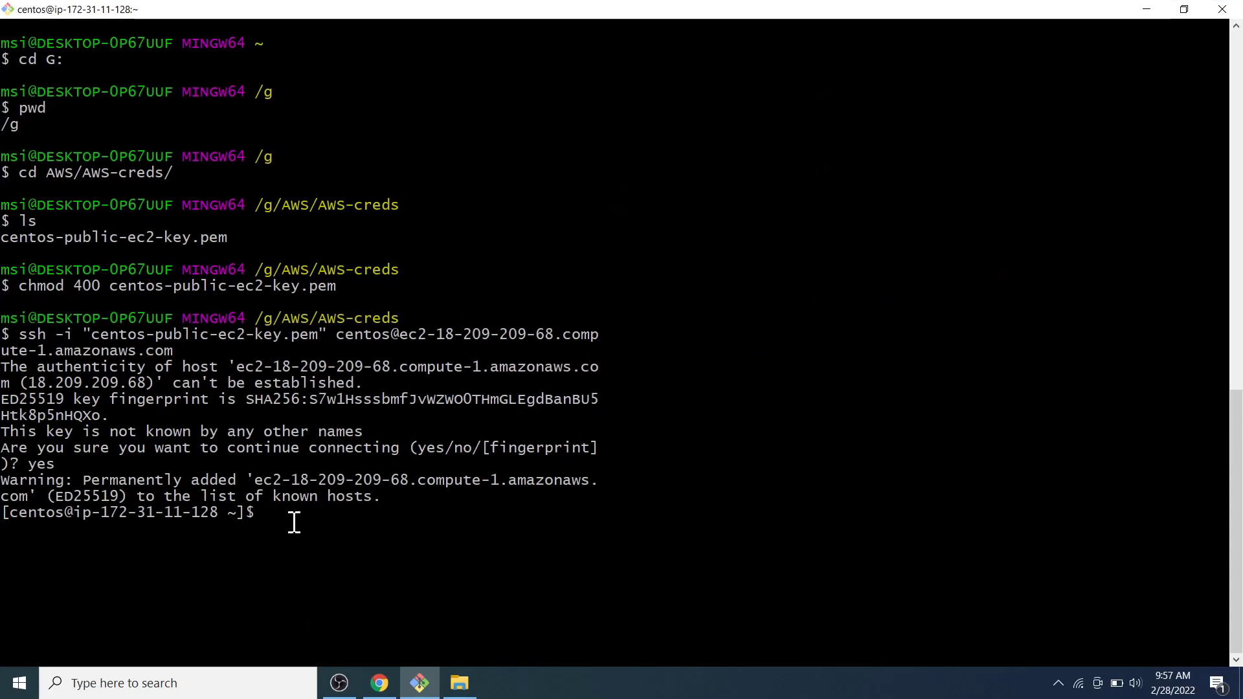
pyautogui.hotkey('ctrl', 'l')
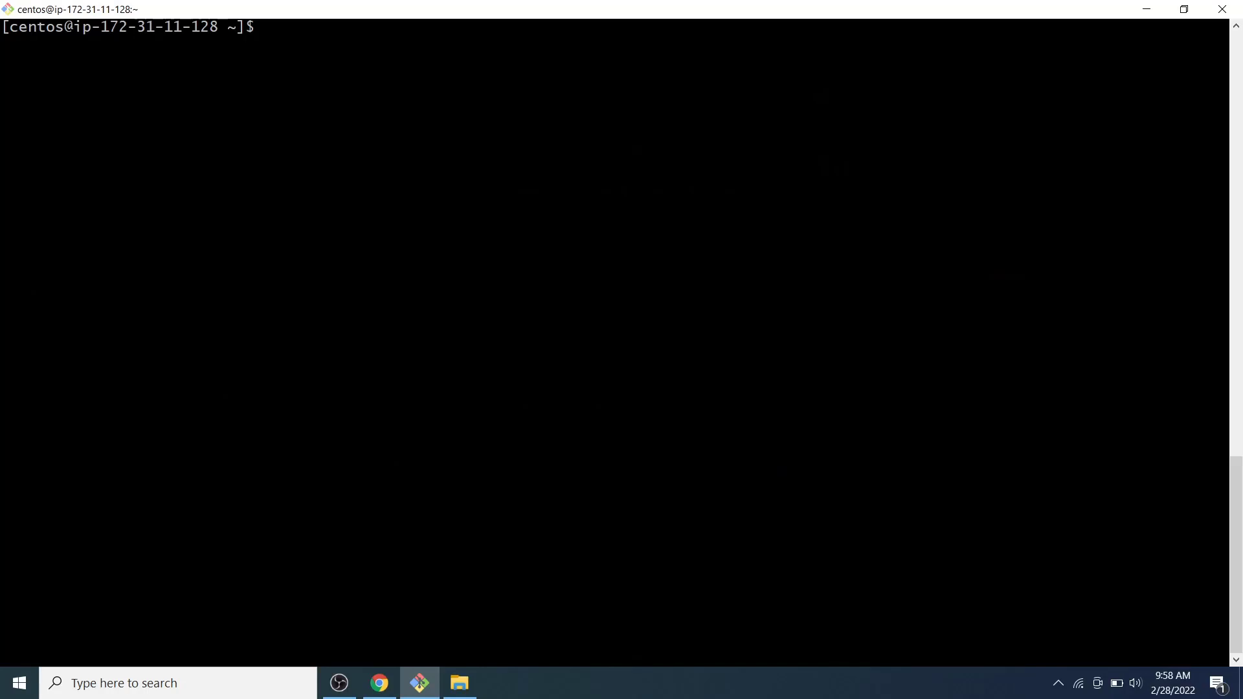
# Display the instance's operating system details with cat /etc/os-release.
pyautogui.write('cat /etc/os-relea')
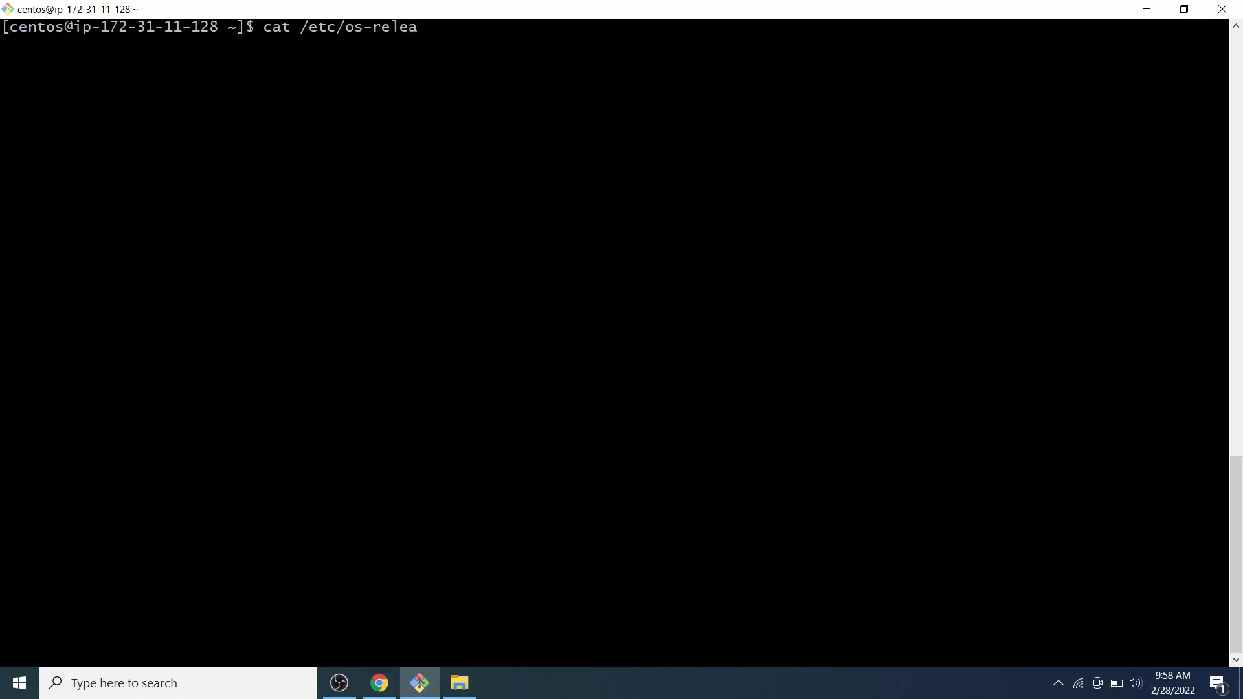
pyautogui.write('se')
pyautogui.press('Return')
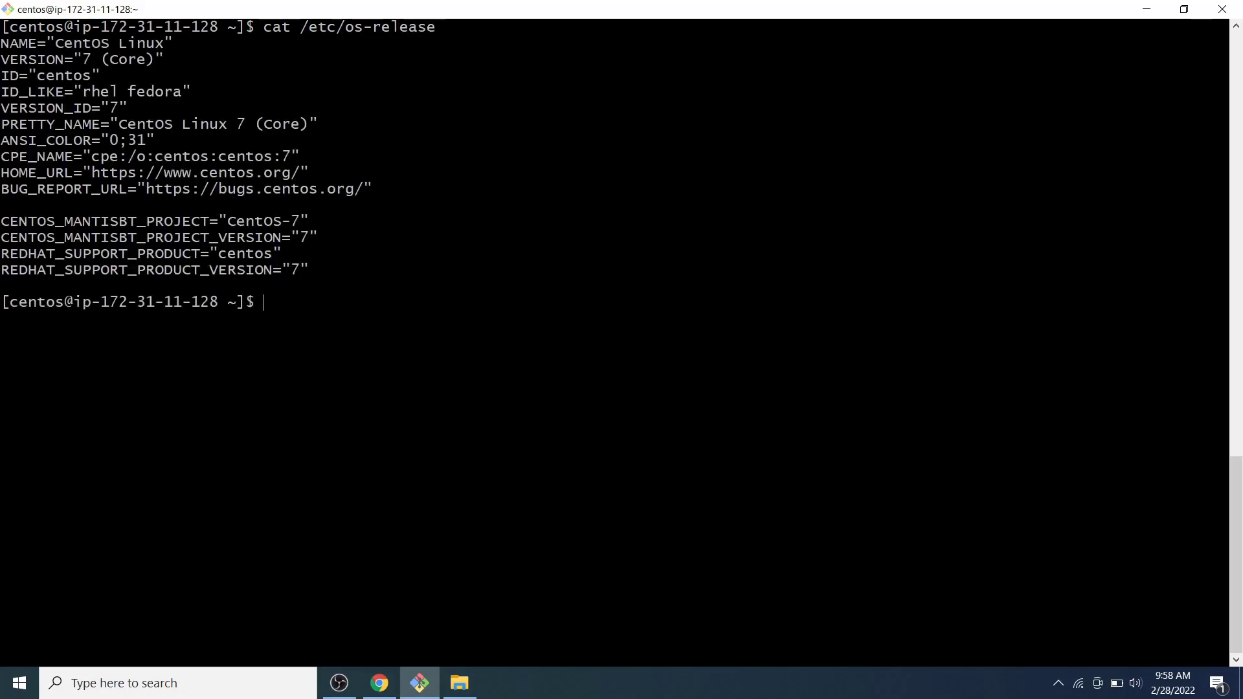
pyautogui.press('Return')
pyautogui.press('Return')
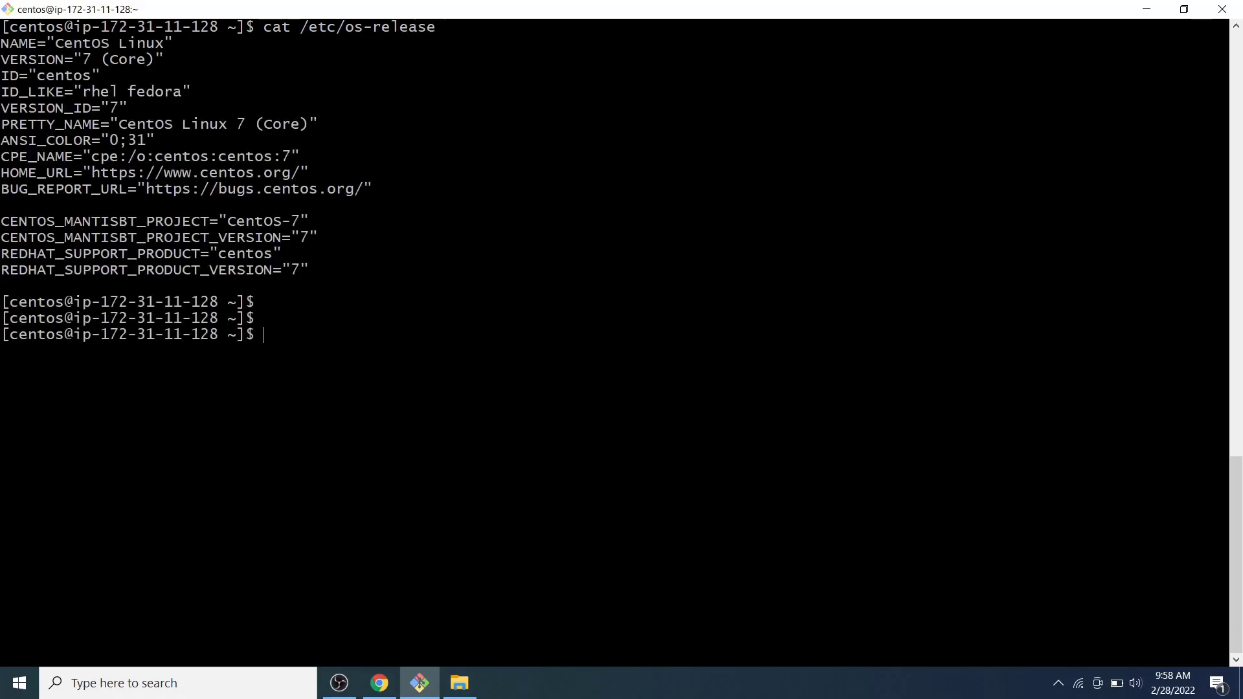
# Switch to the root user's login shell with sudo su -l.
pyautogui.write('sudo su -l')
pyautogui.press('Return')
pyautogui.press('Return')
pyautogui.press('Return')
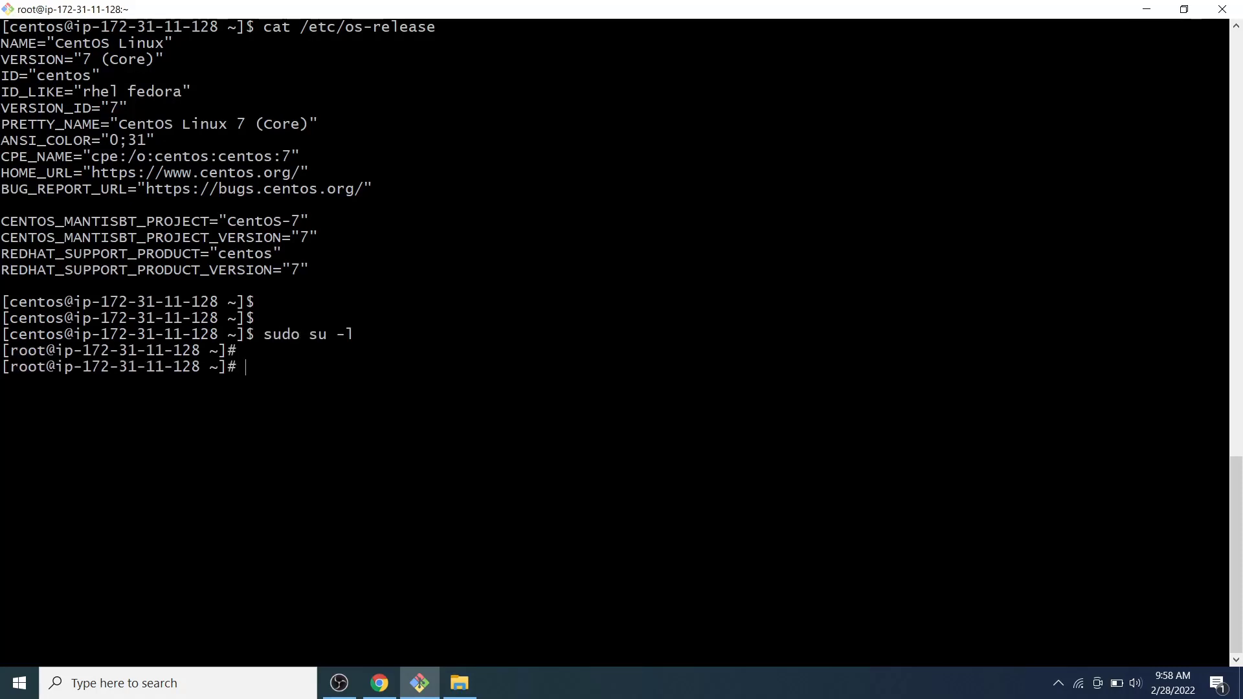
# Check the current user with whoami and the working directory with pwd.
pyautogui.write('whoami')
pyautogui.press('Return')
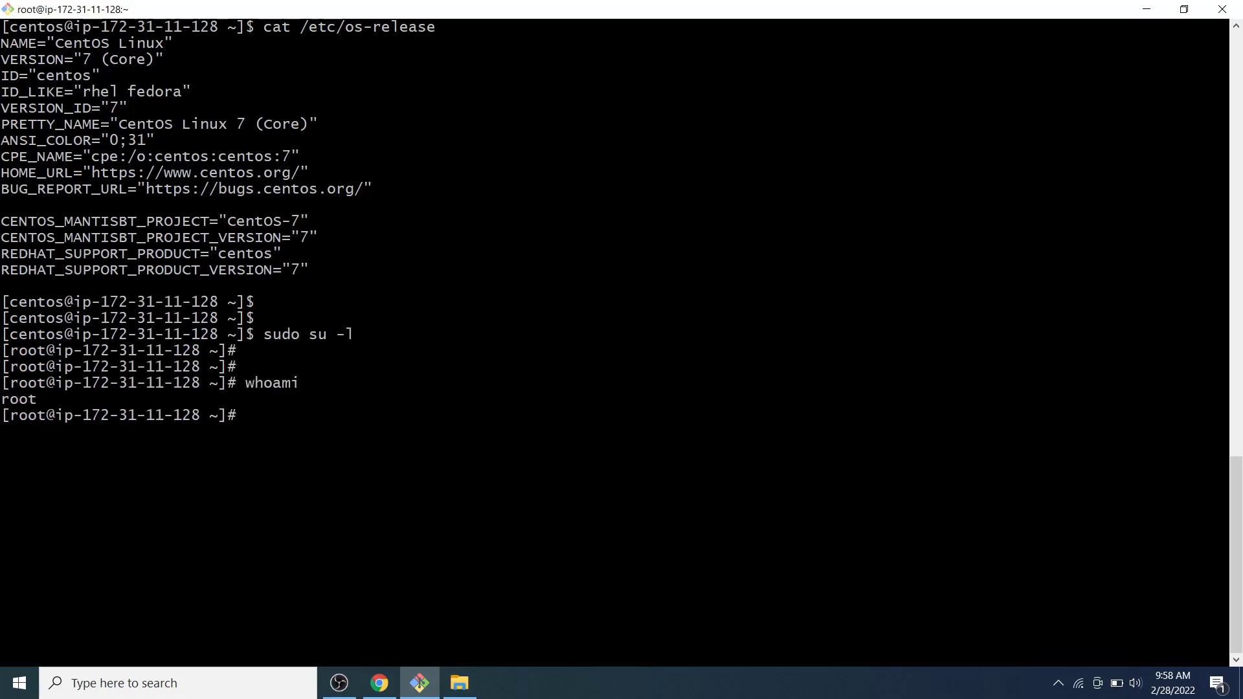
pyautogui.press('Return')
pyautogui.write('pwd')
pyautogui.press('Return')
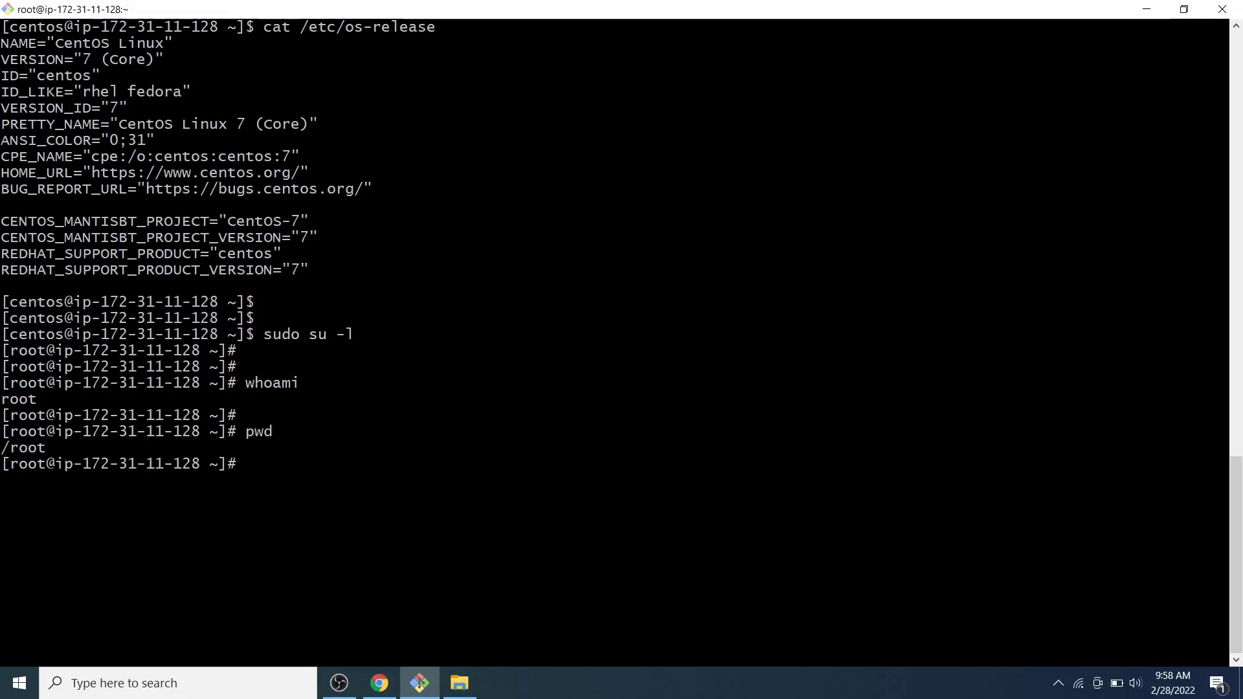
# Switch back to Chrome and open the EC2 service in the AWS console.
pyautogui.hotkey('alt', 'Tab')
pyautogui.click(98, 100)
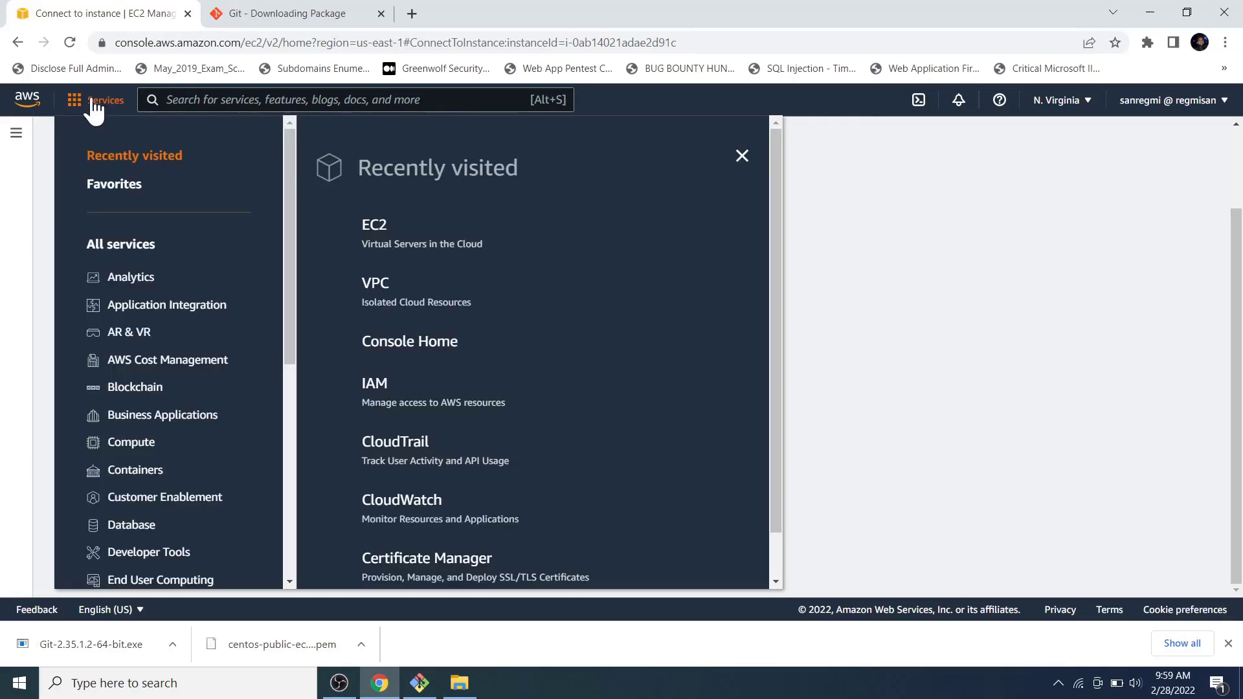
pyautogui.click(407, 228)
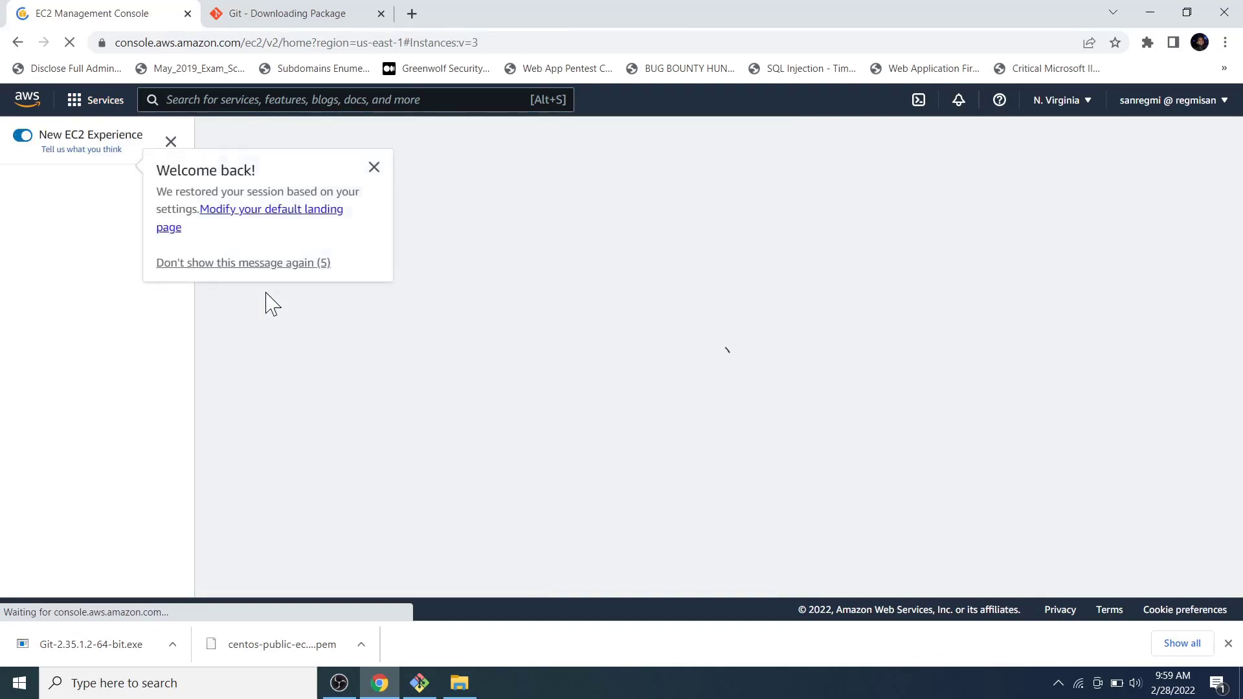
# Start launching another EC2 instance and search the AWS Marketplace images for "centos".
pyautogui.click(374, 167)
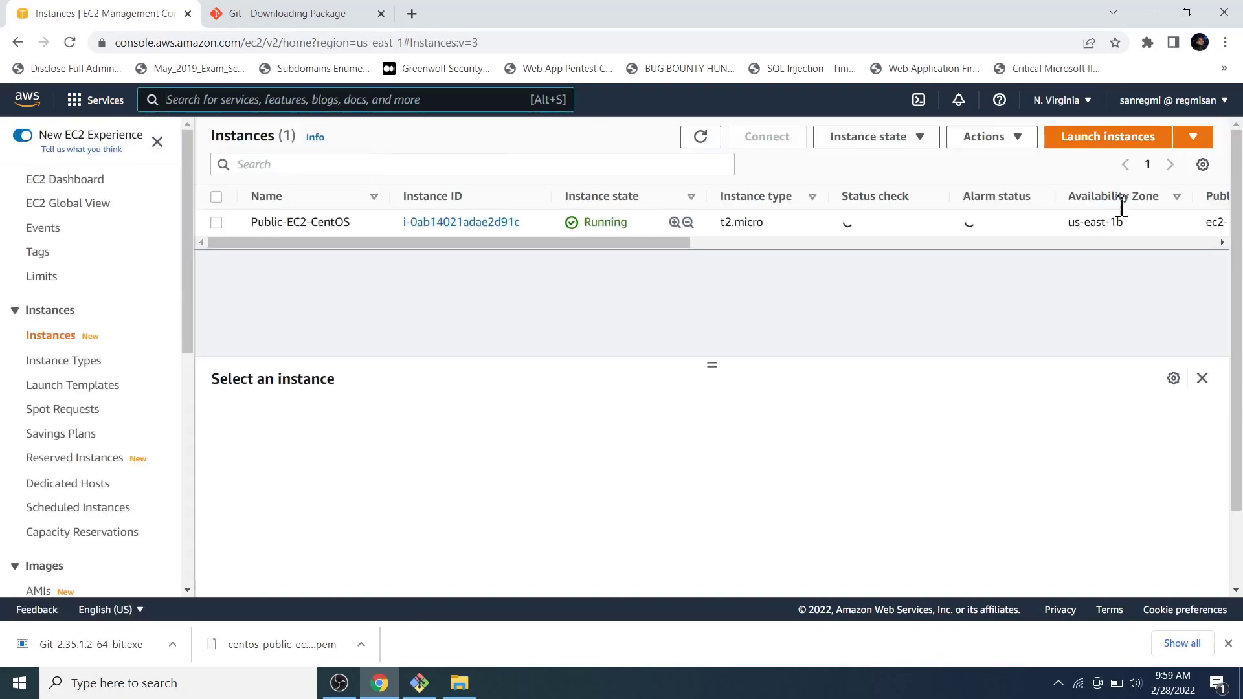
pyautogui.click(1060, 144)
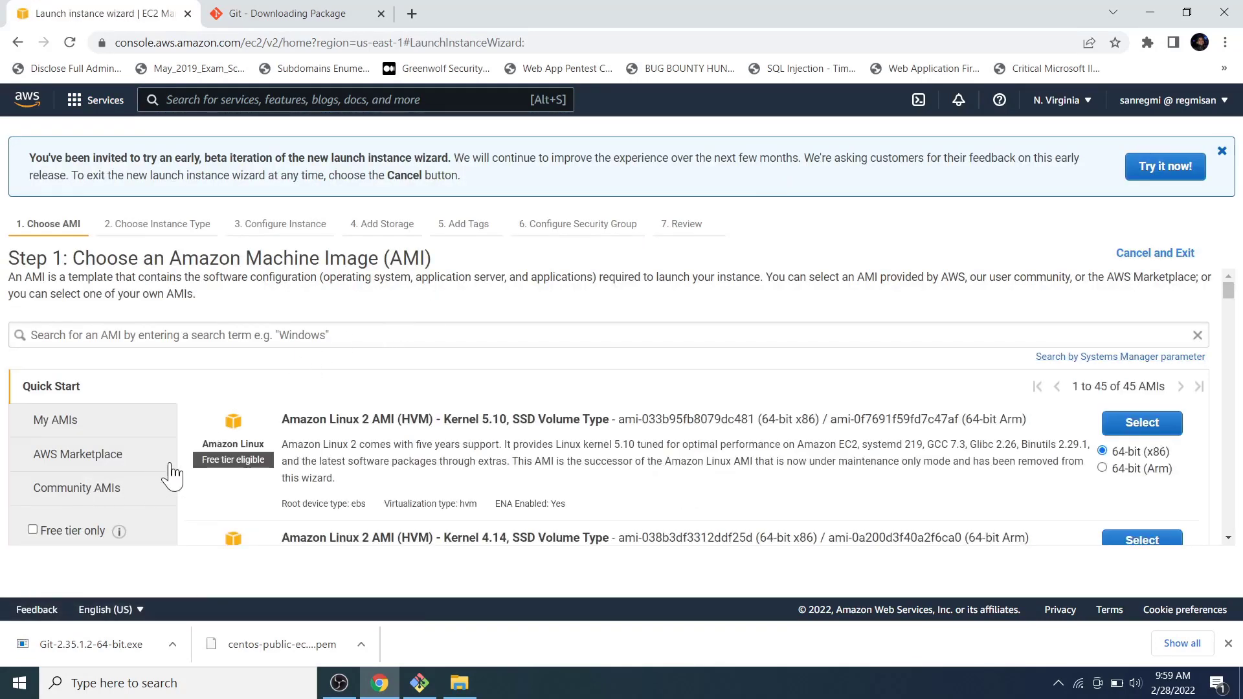
pyautogui.click(86, 385)
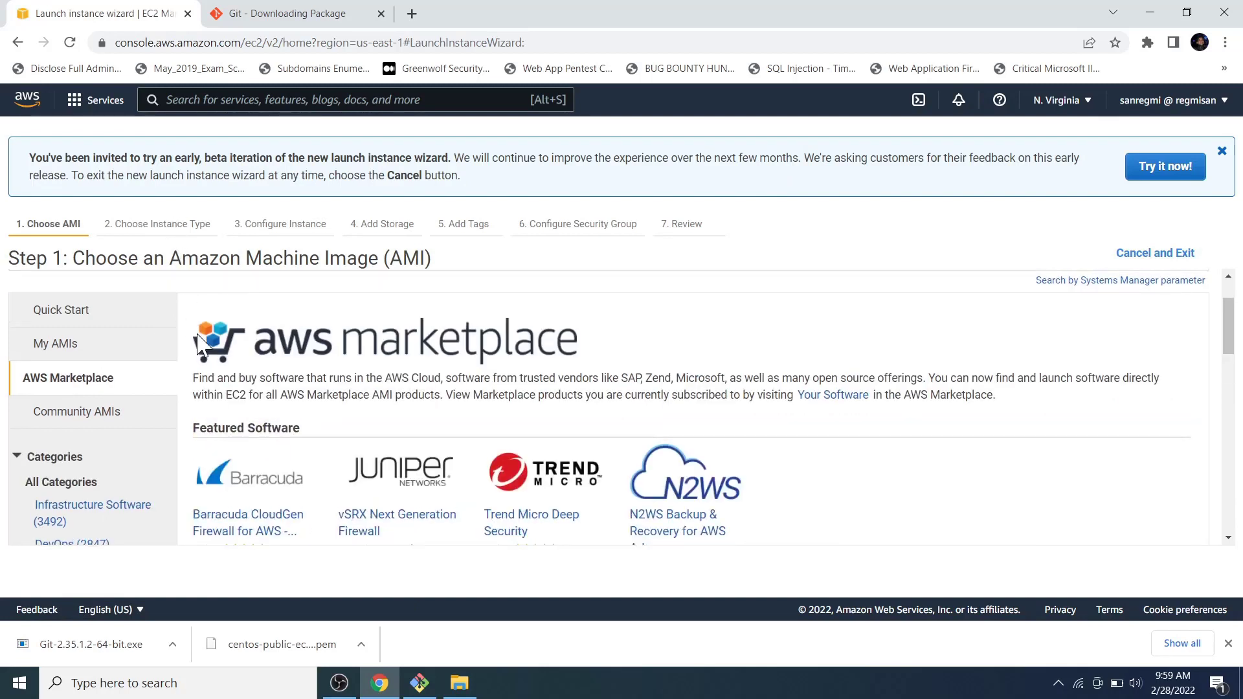
pyautogui.click(195, 337)
pyautogui.write('centos')
pyautogui.press('Return')
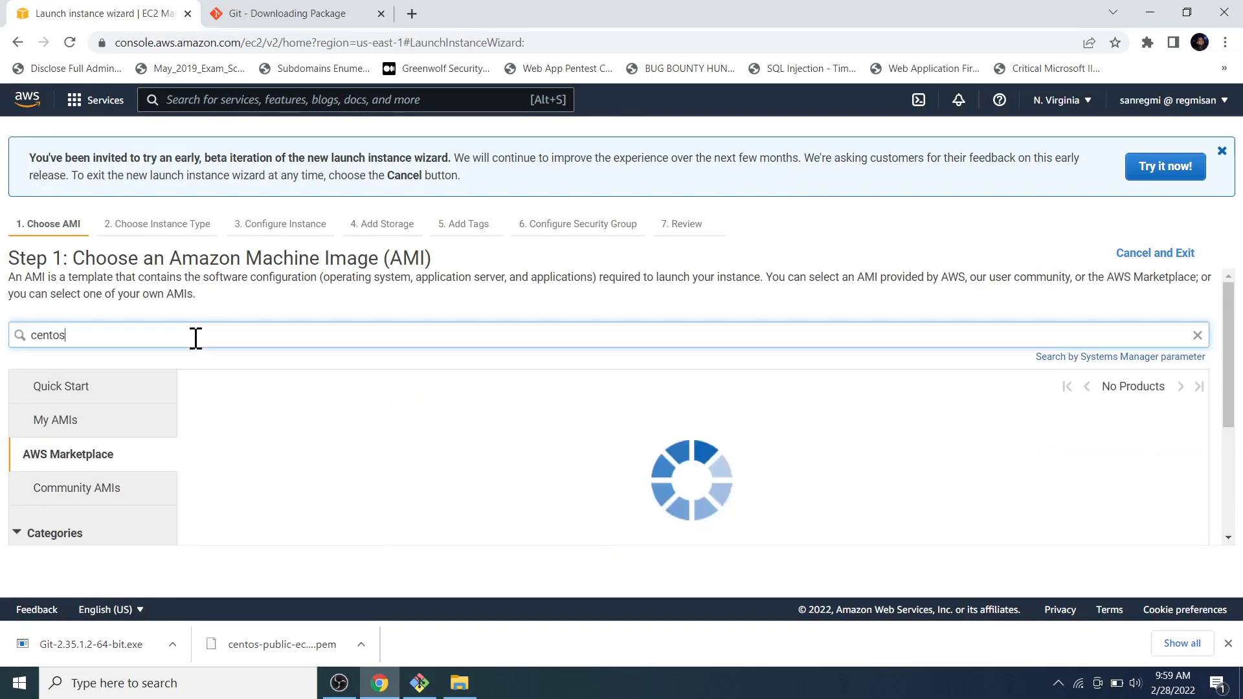
# Select the CentOS 7 (x86_64) - with Updates HVM image and continue past its pricing details.
pyautogui.click(1152, 421)
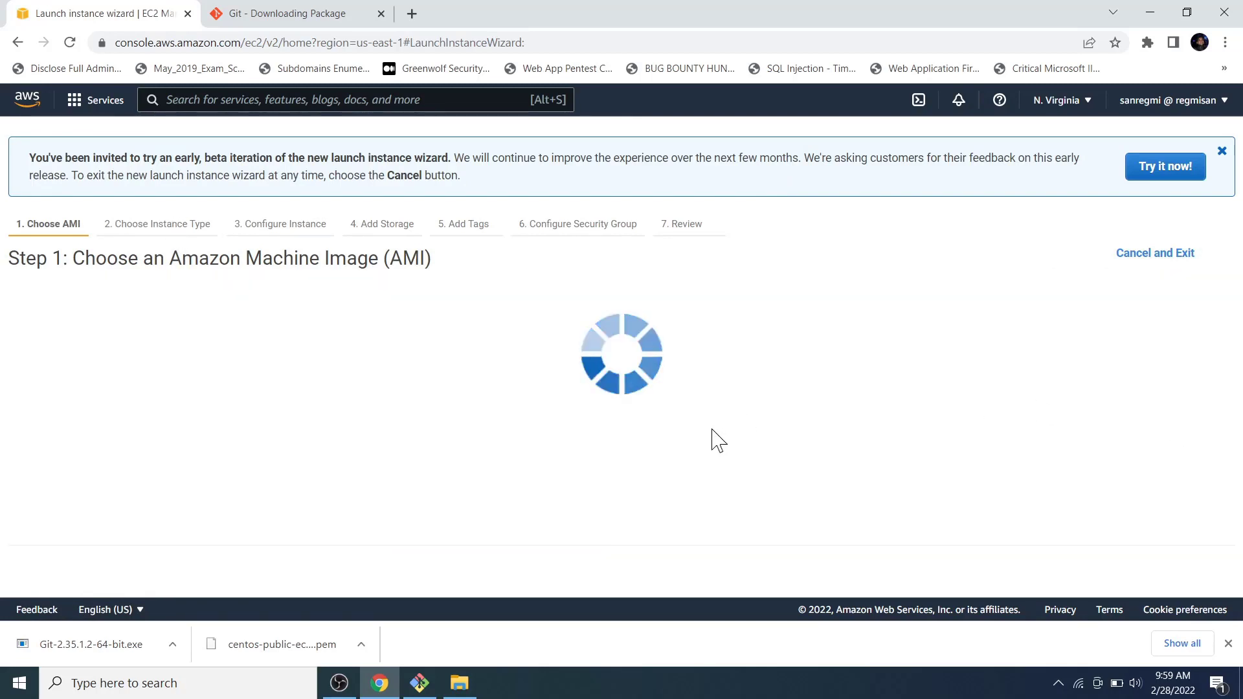
pyautogui.scroll(-20, 826, 495)
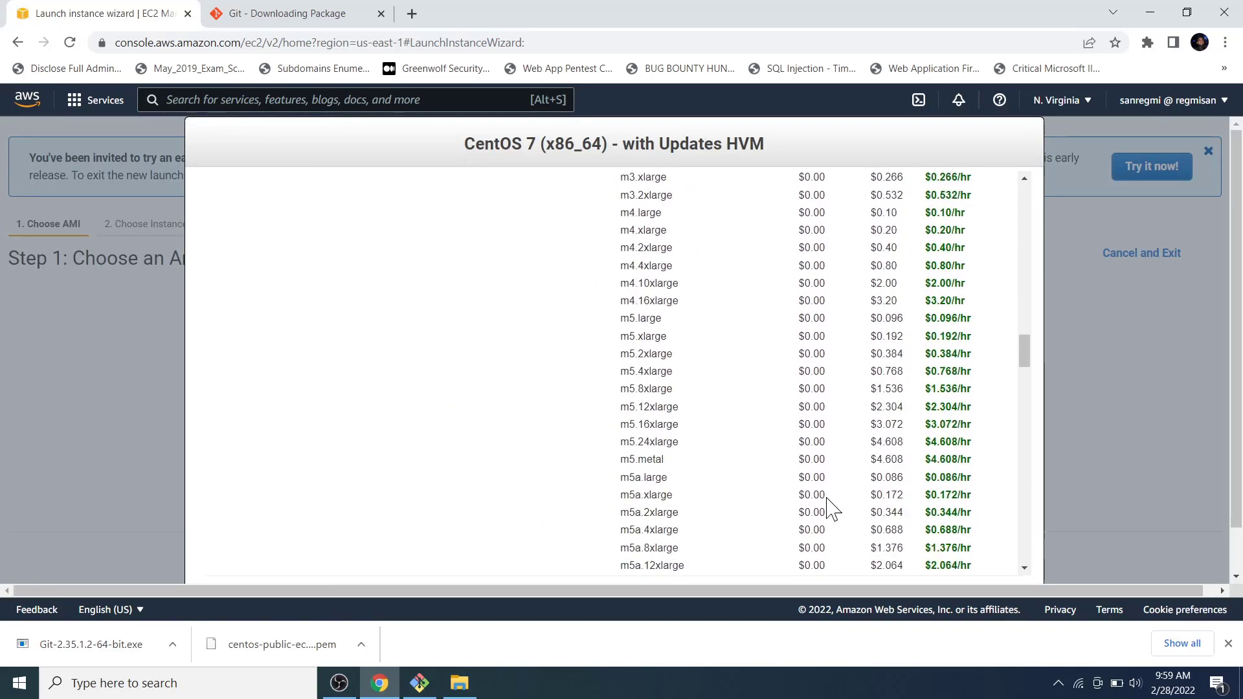
pyautogui.scroll(-10, 832, 511)
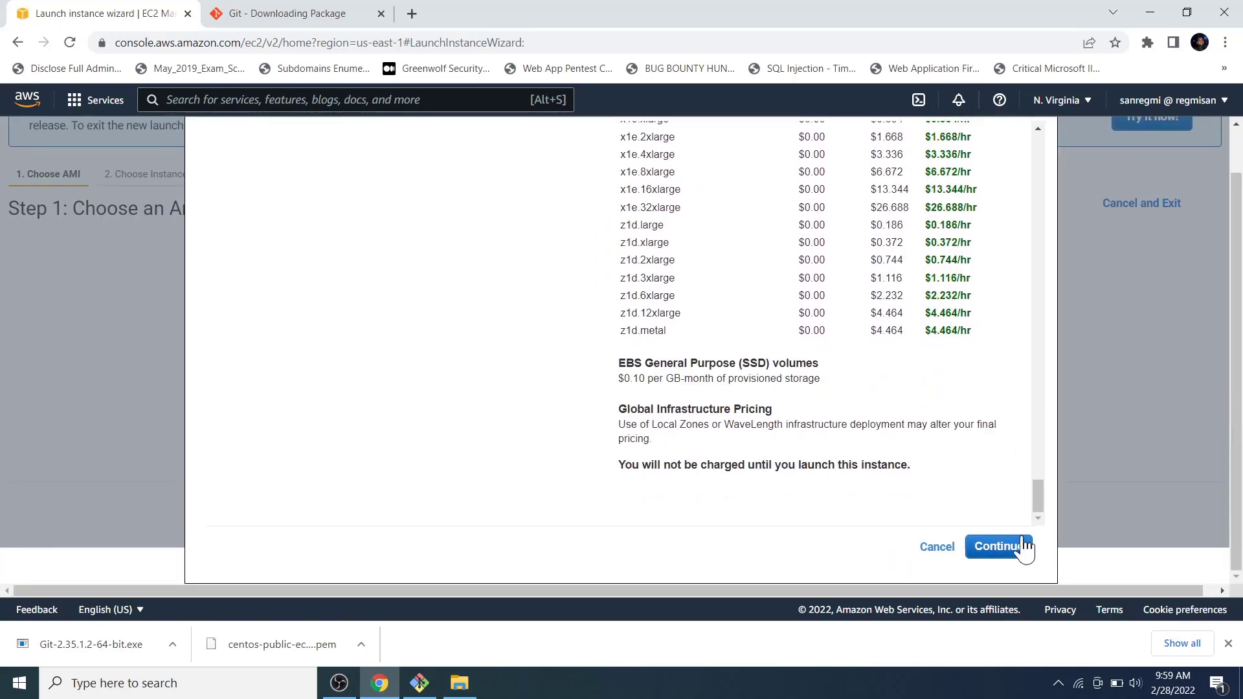
pyautogui.click(1016, 547)
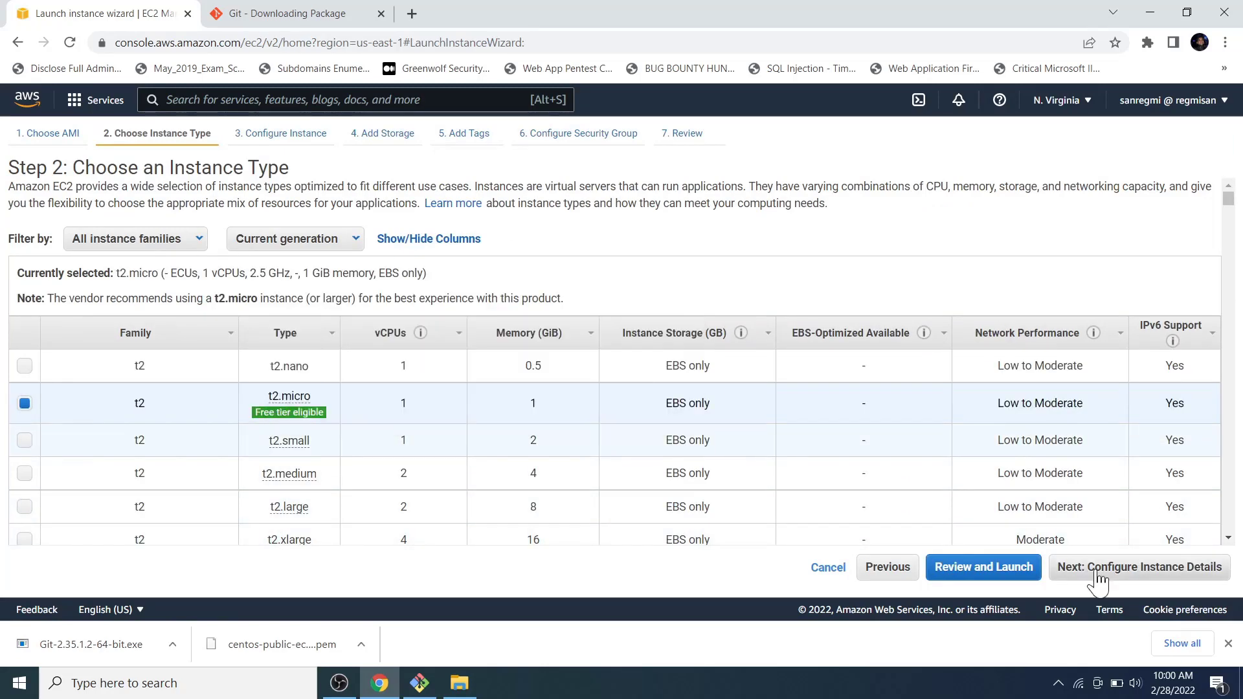
# Keep the t2.micro type, place the instance in the Private Subnet of my-learning-vpc, and enable auto-assigned public IP.
pyautogui.click(1098, 579)
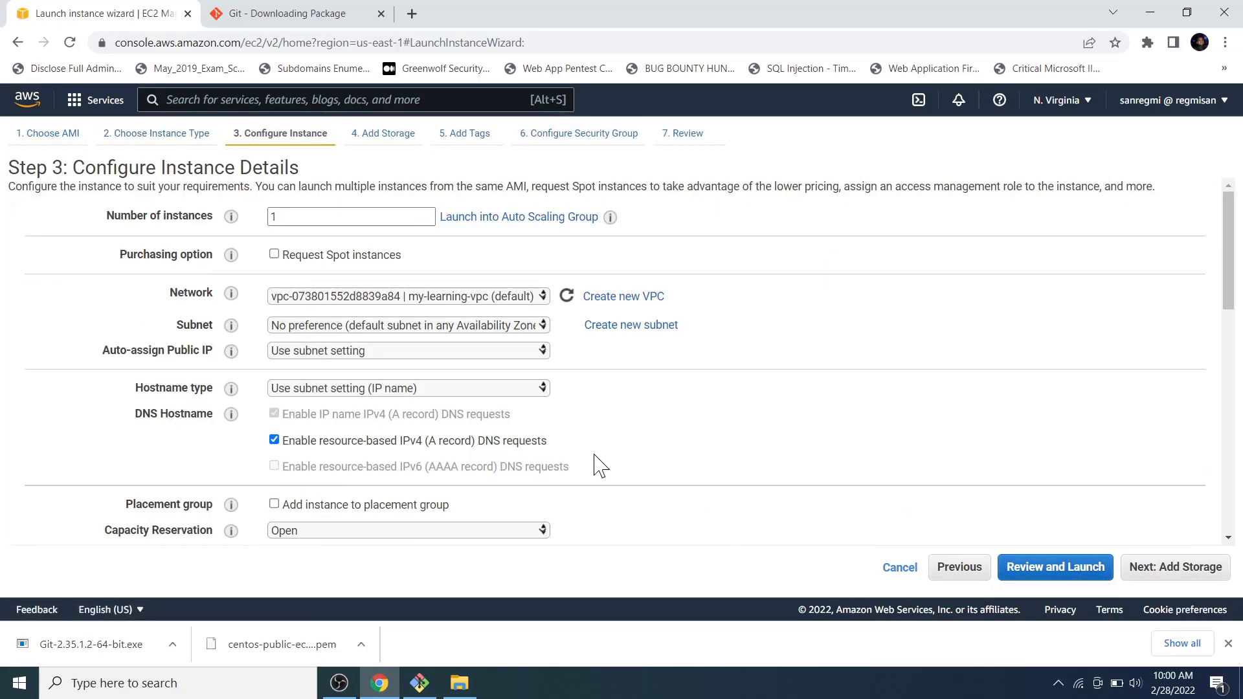
pyautogui.click(430, 328)
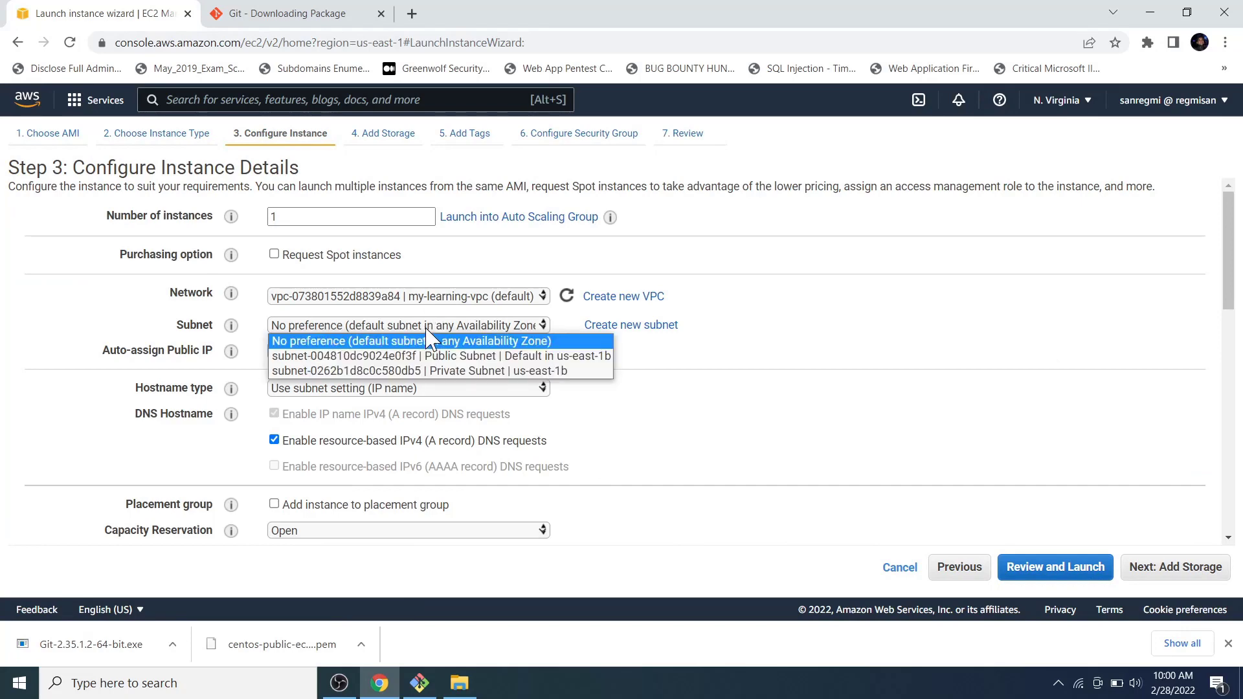
pyautogui.click(467, 372)
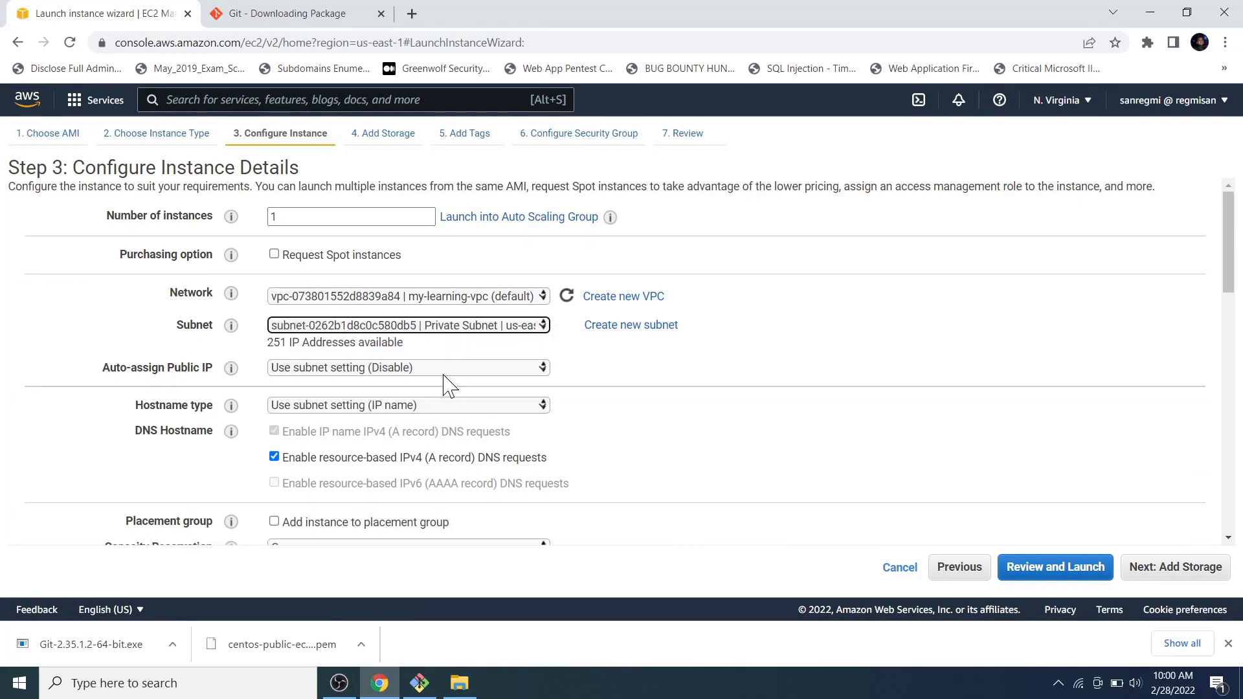
pyautogui.click(445, 373)
pyautogui.click(446, 399)
pyautogui.scroll(-5, 470, 447)
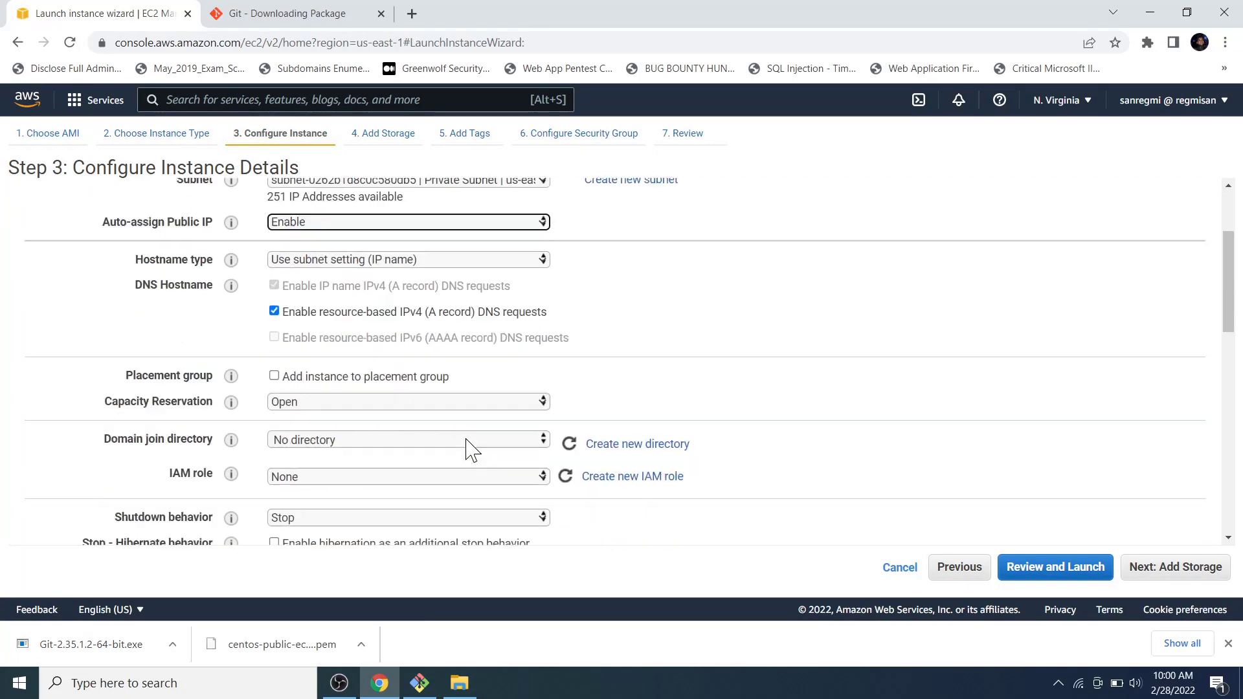
pyautogui.scroll(-5, 470, 447)
# Keep the default storage and add a tag with key Name and value private-ec2-centos.
pyautogui.click(1178, 567)
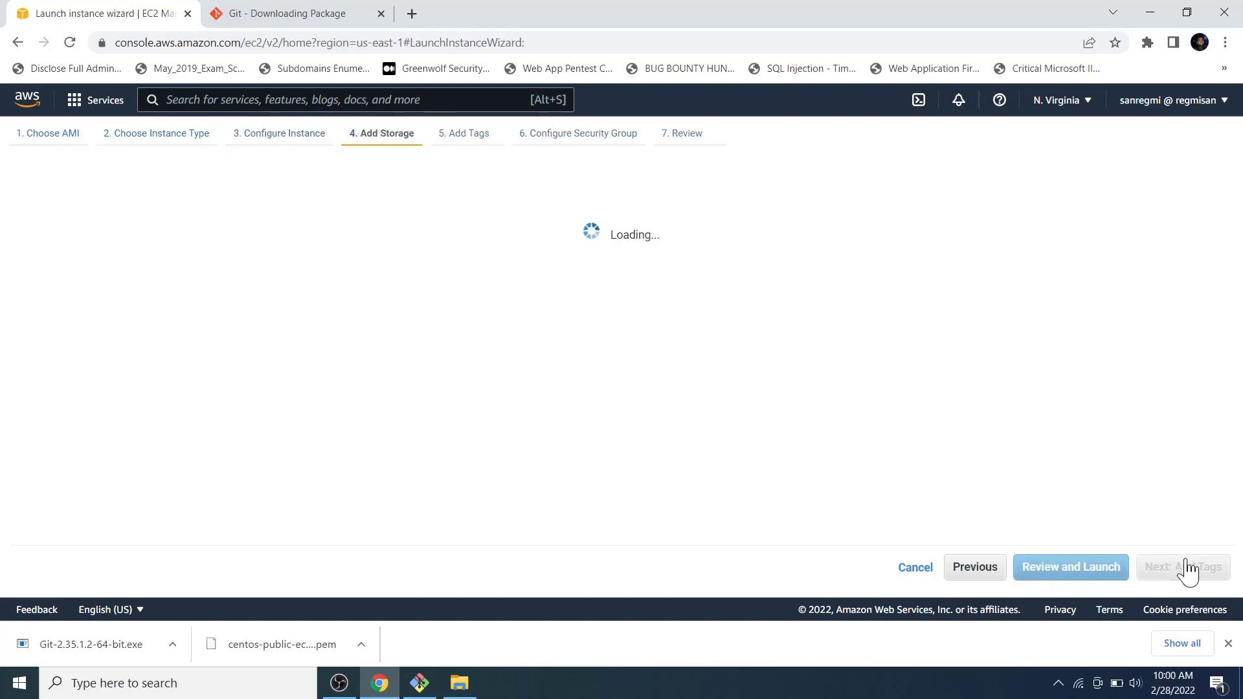
pyautogui.click(1182, 571)
pyautogui.click(30, 411)
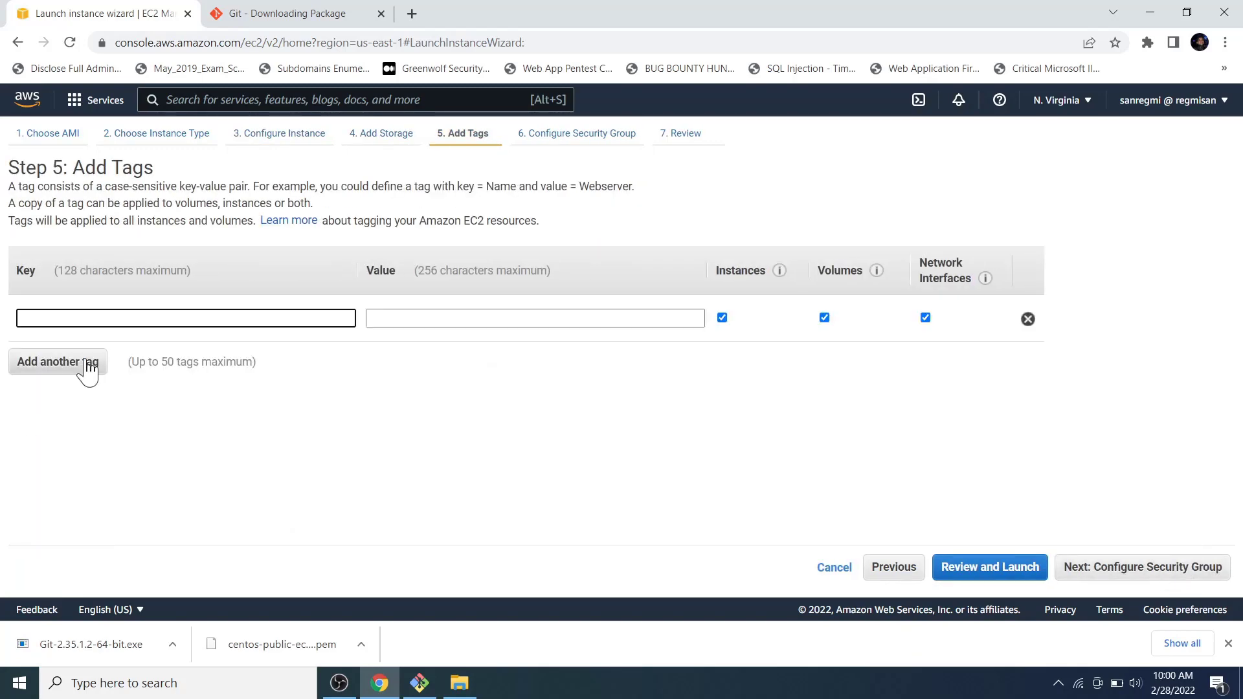
pyautogui.write('Name')
pyautogui.press('Tab')
pyautogui.write('private-ec2-centos')
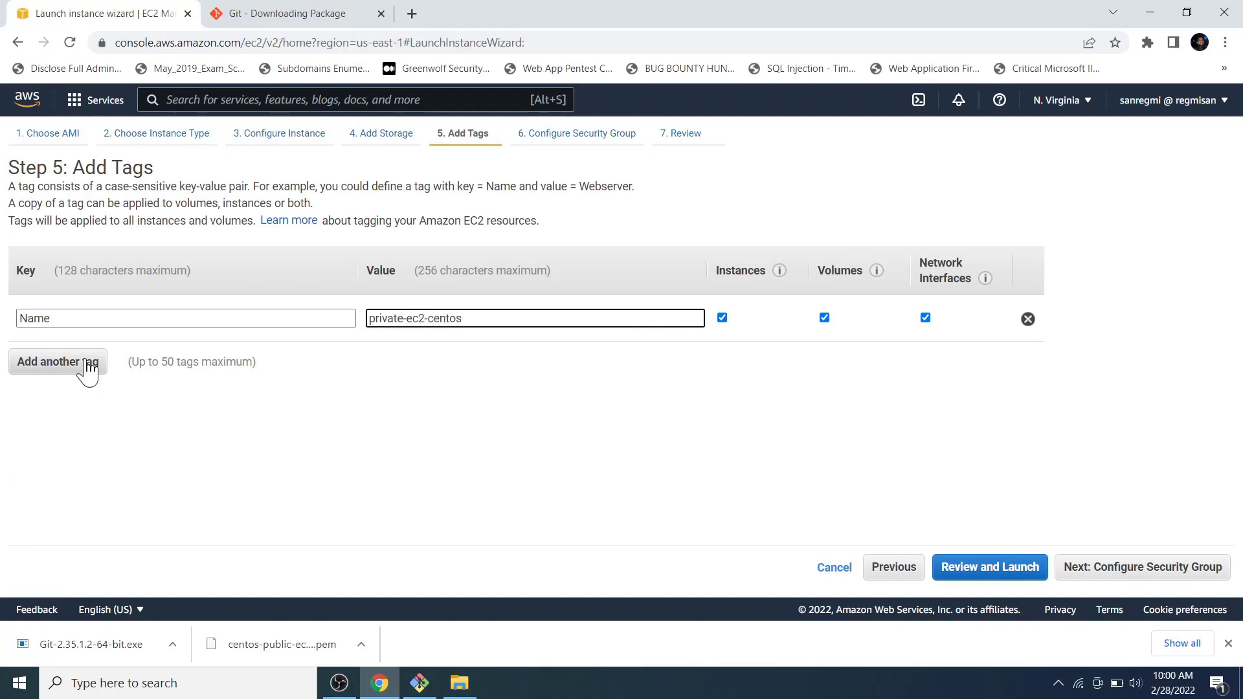
# Assign the existing default VPC security group to the instance and proceed to the launch review.
pyautogui.click(1083, 574)
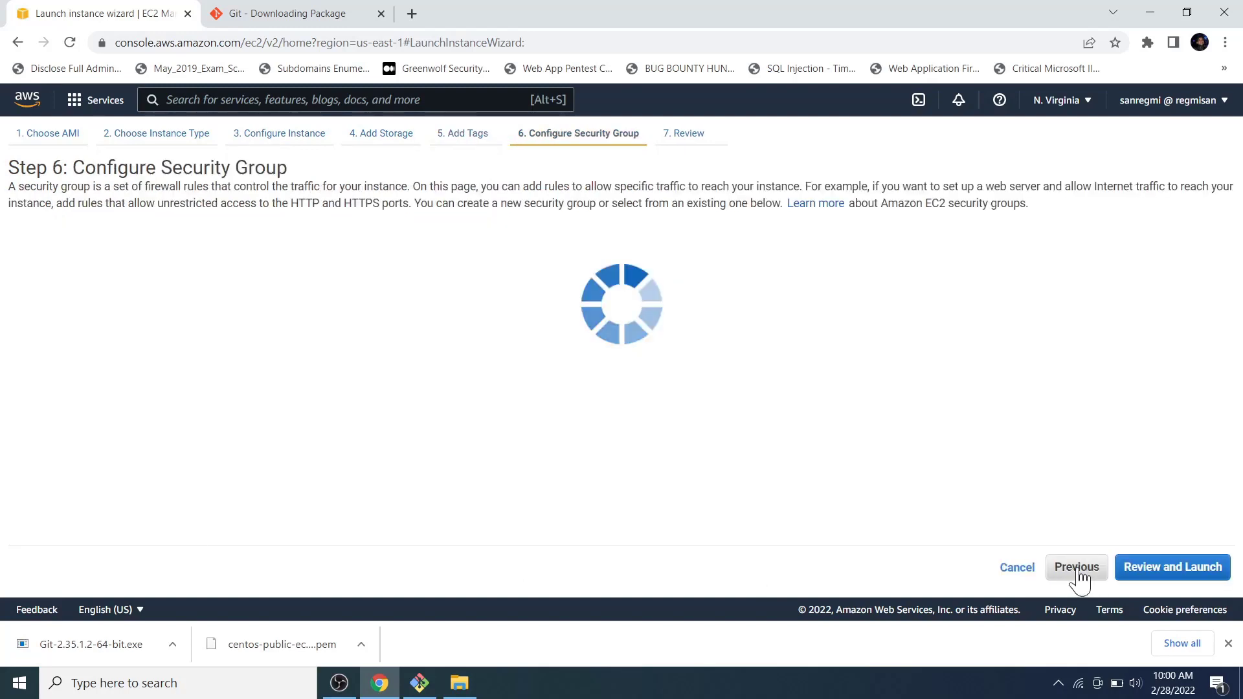
pyautogui.click(257, 250)
pyautogui.click(128, 317)
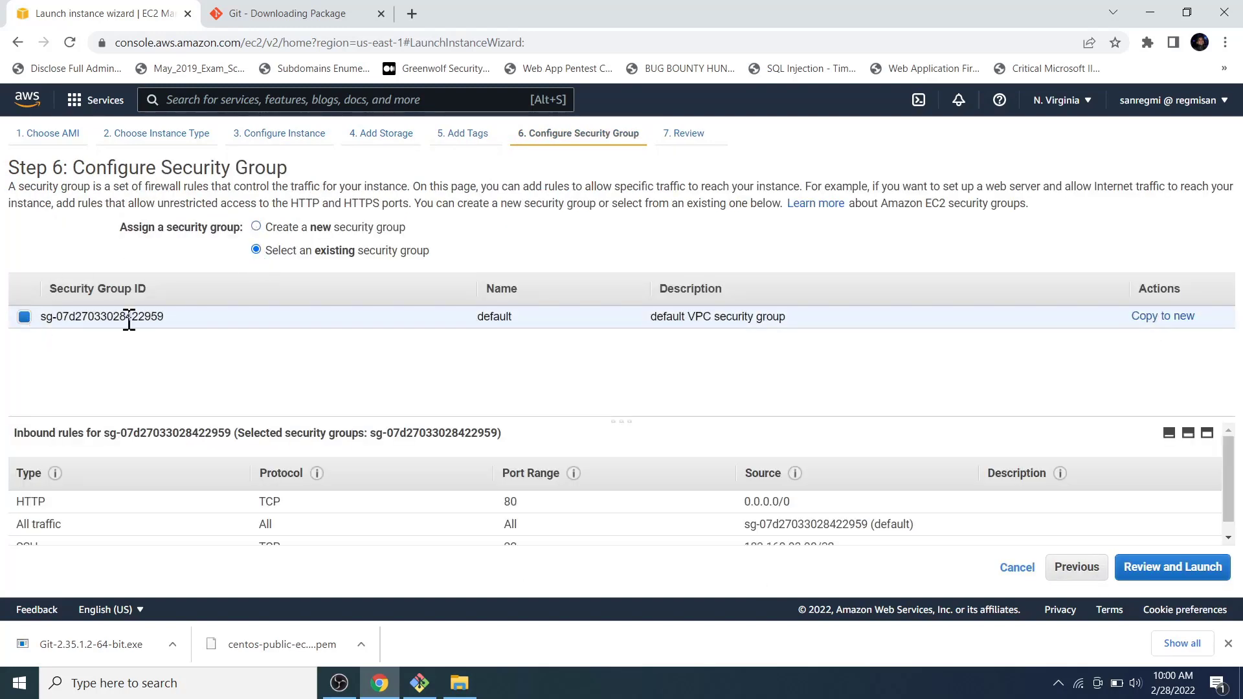
pyautogui.click(1203, 570)
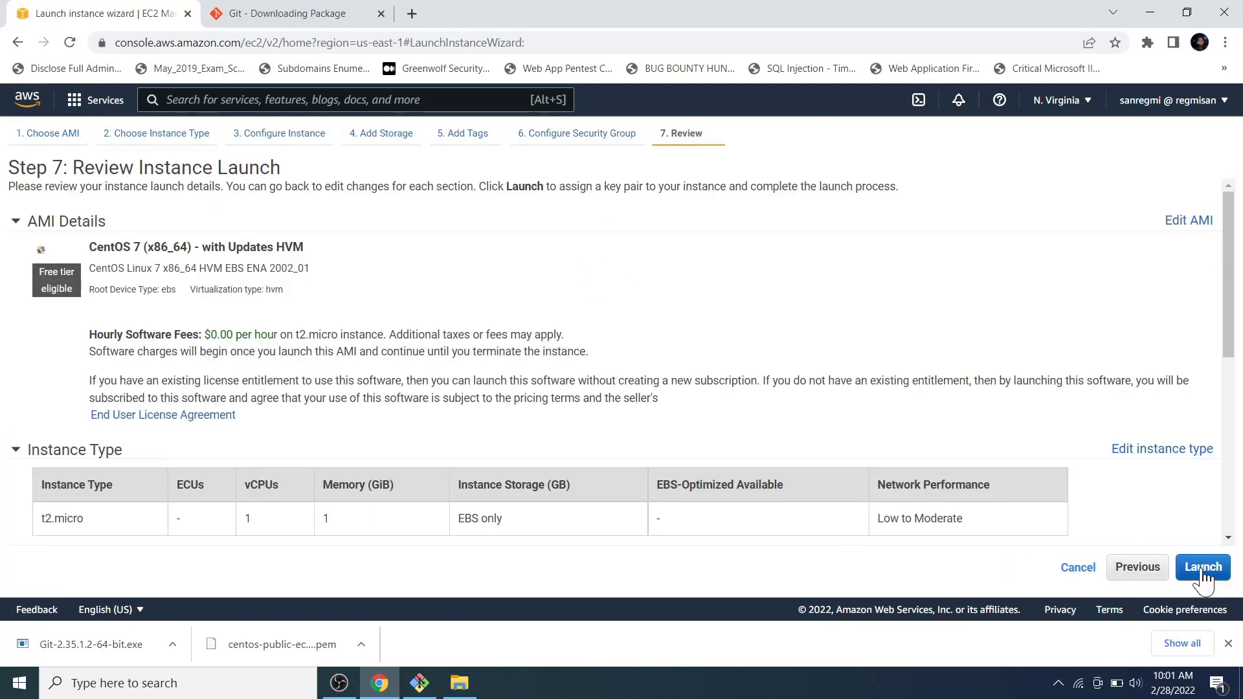
# Launch the instance with the existing centos-public-ec2-key key pair, acknowledging access to the key file, and view the instances list.
pyautogui.click(1201, 568)
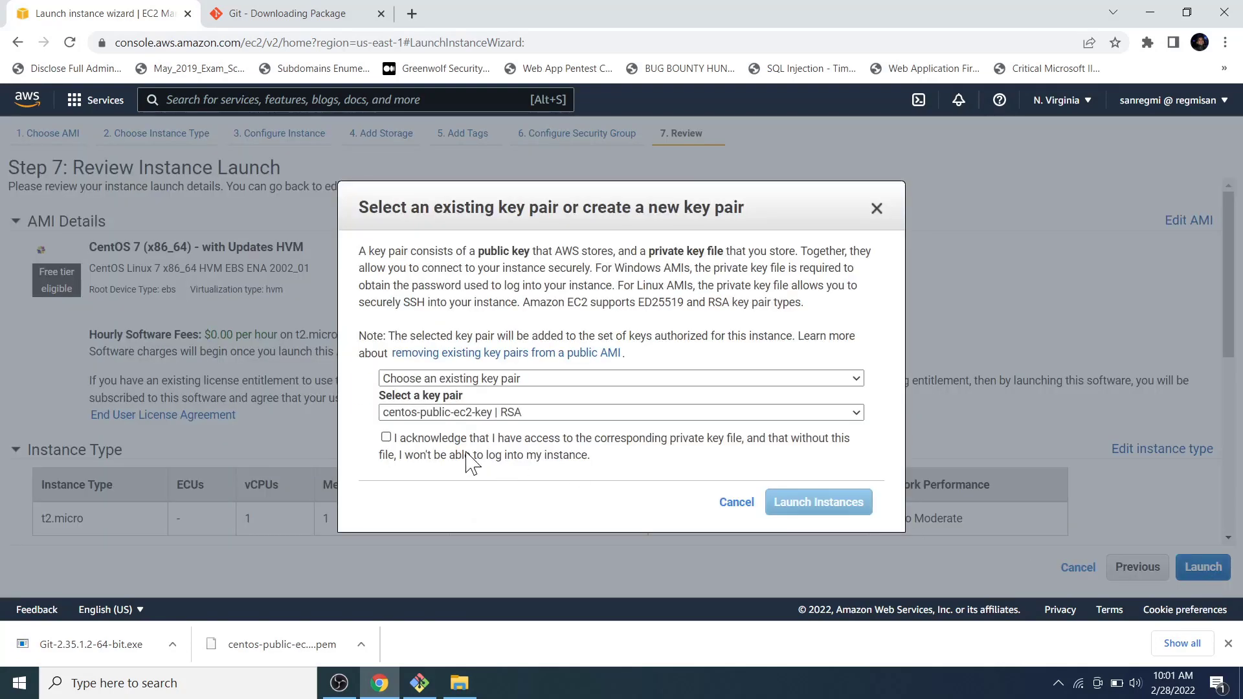
pyautogui.click(386, 437)
pyautogui.click(790, 503)
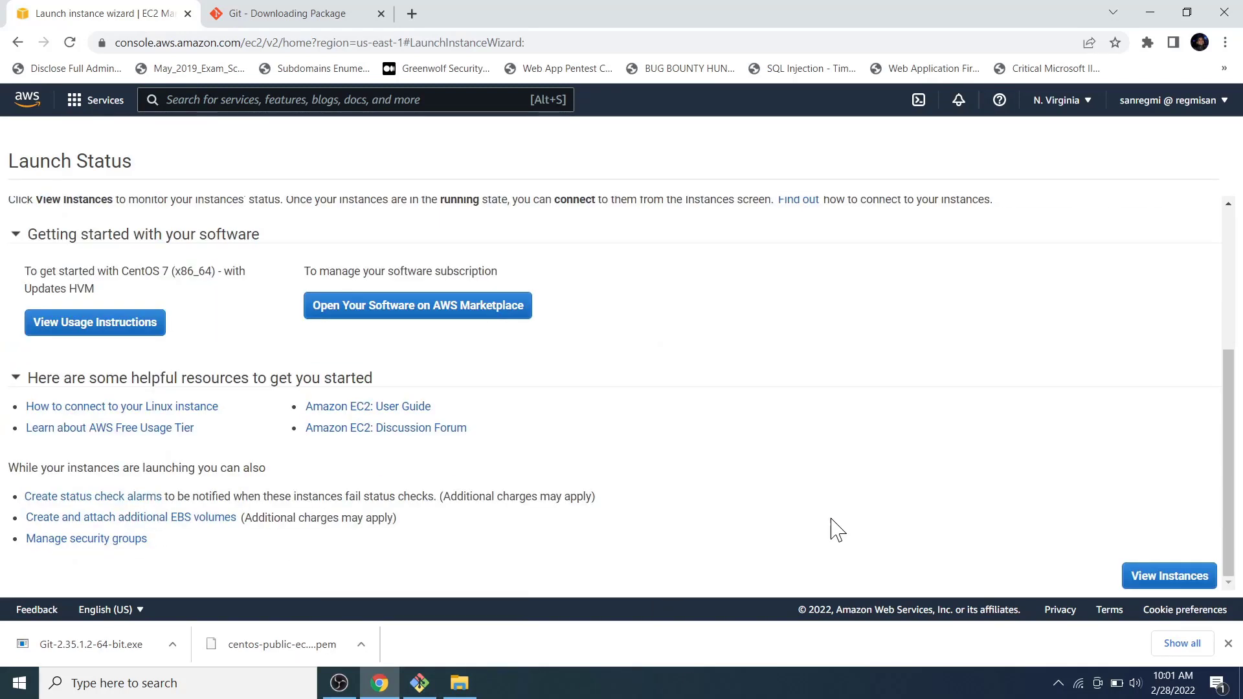
pyautogui.click(1138, 574)
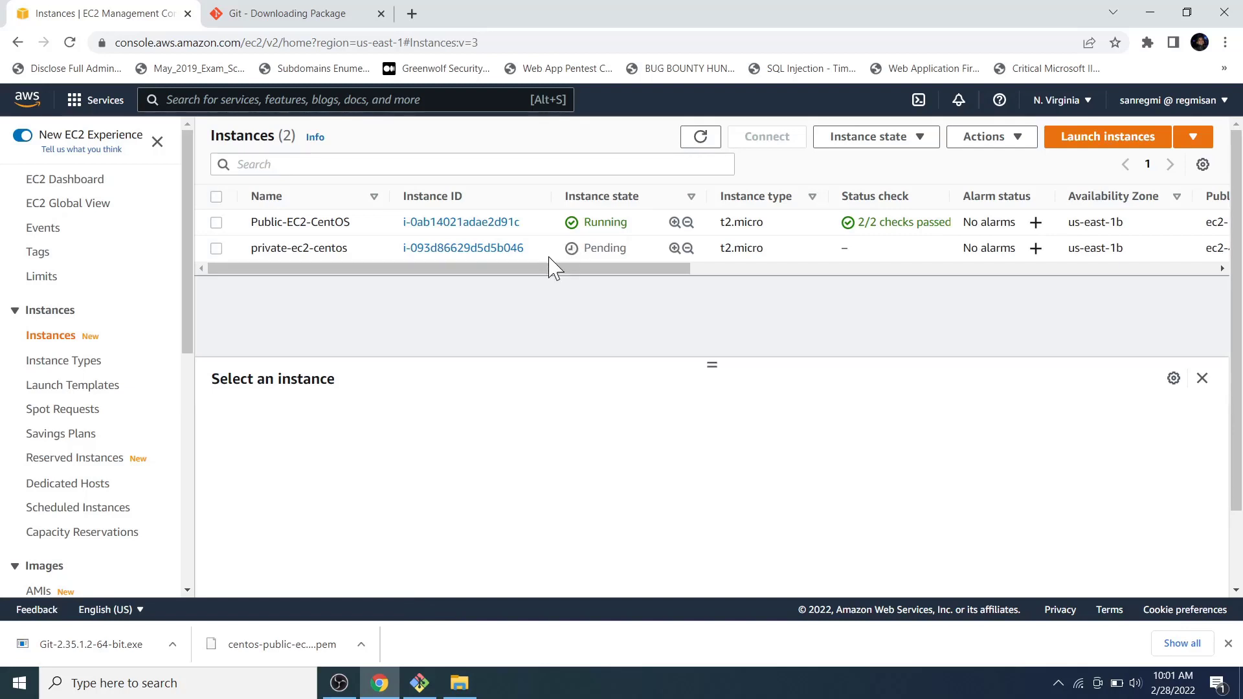
# Refresh the instances list and select private-ec2-centos.
pyautogui.moveTo(434, 684)
pyautogui.click(696, 139)
pyautogui.click(698, 142)
pyautogui.click(554, 250)
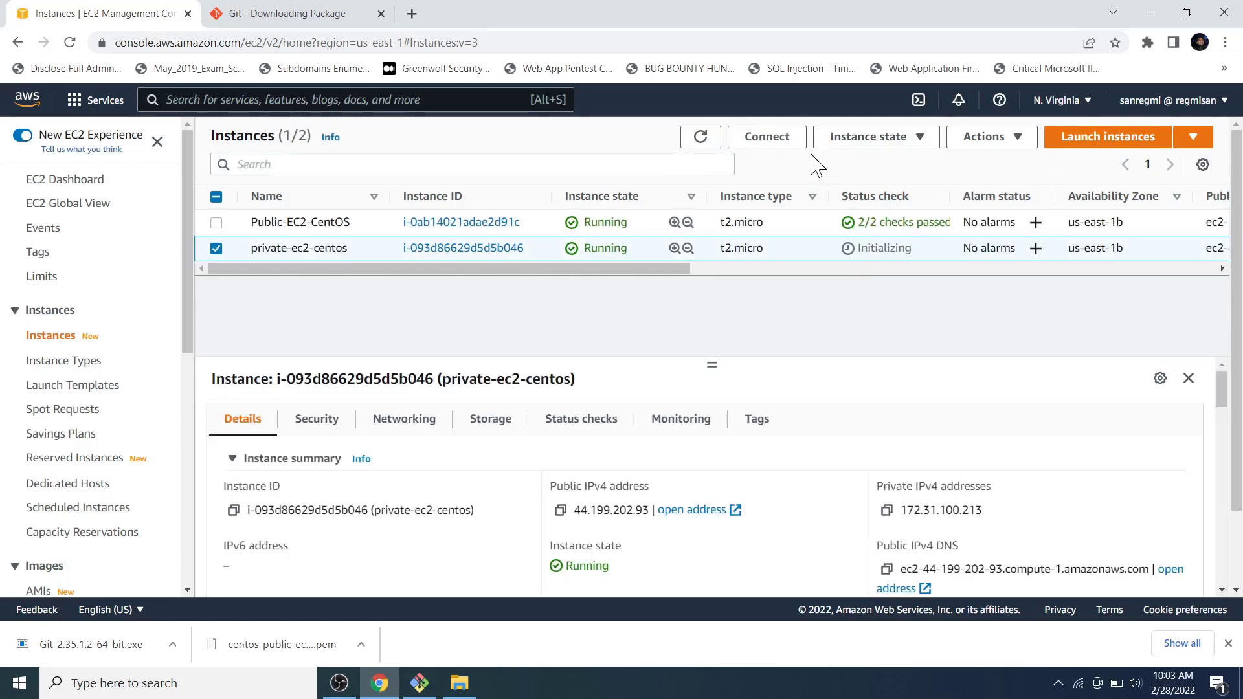
# Open the SSH client connection instructions for private-ec2-centos and copy the example ssh command.
pyautogui.click(787, 144)
pyautogui.moveTo(123, 424); pyautogui.dragTo(593, 429)
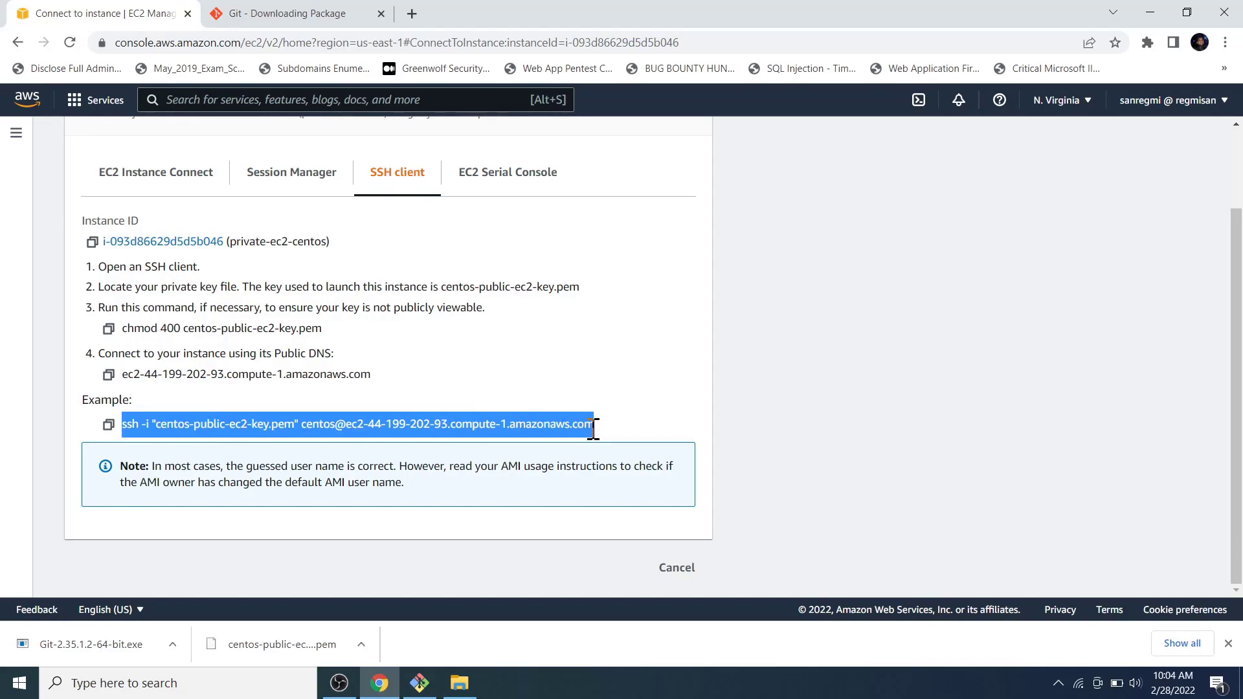
pyautogui.rightClick(594, 429)
pyautogui.click(620, 438)
# Switch to Git Bash and run the copied ssh command with centos-public-ec2-key.pem against the private-ec2-centos public DNS.
pyautogui.click(420, 683)
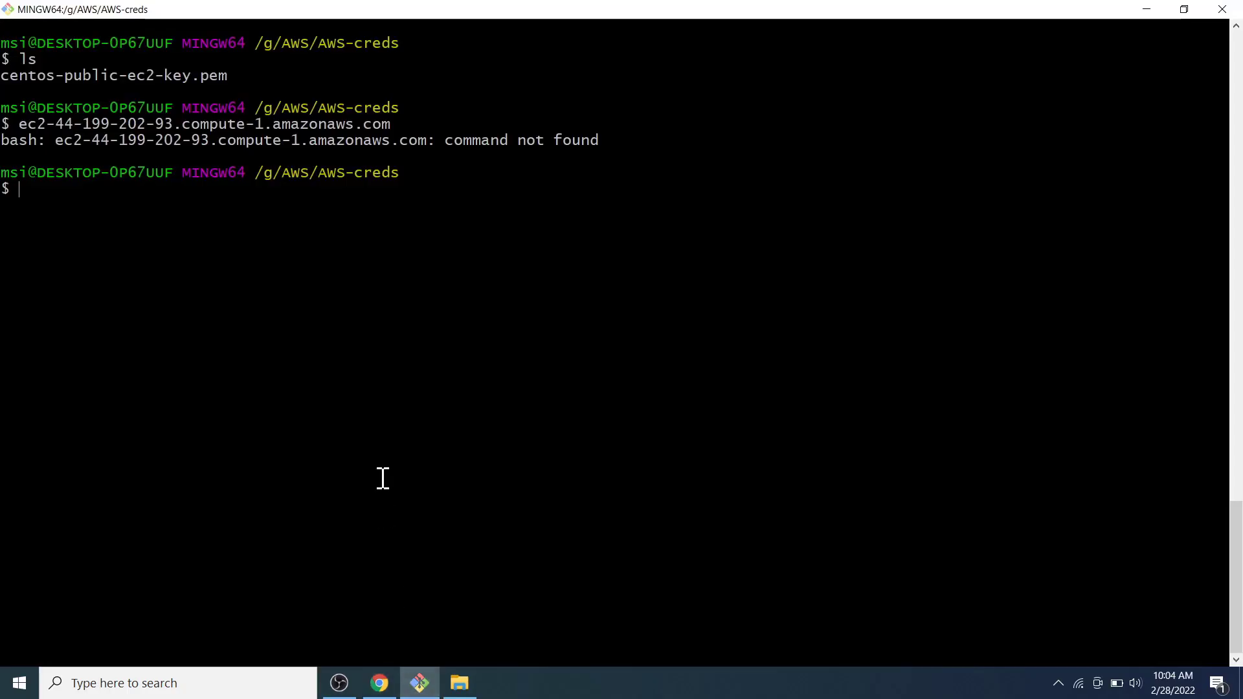
pyautogui.rightClick(194, 237)
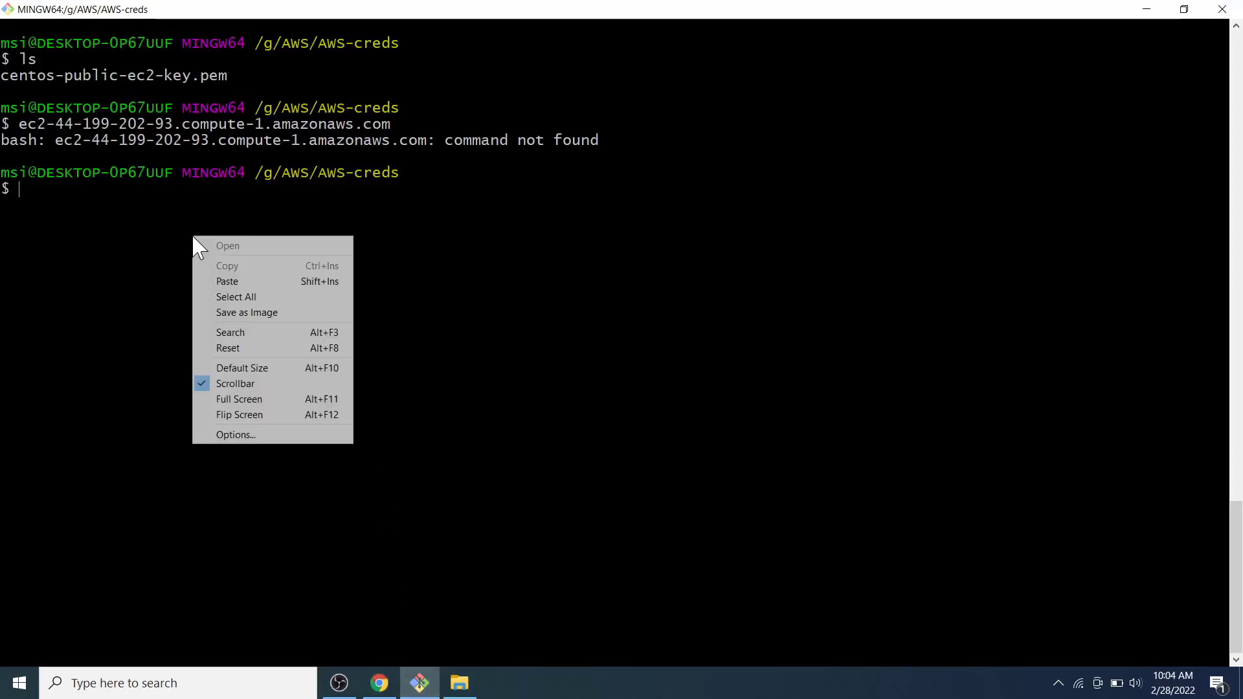
pyautogui.click(228, 281)
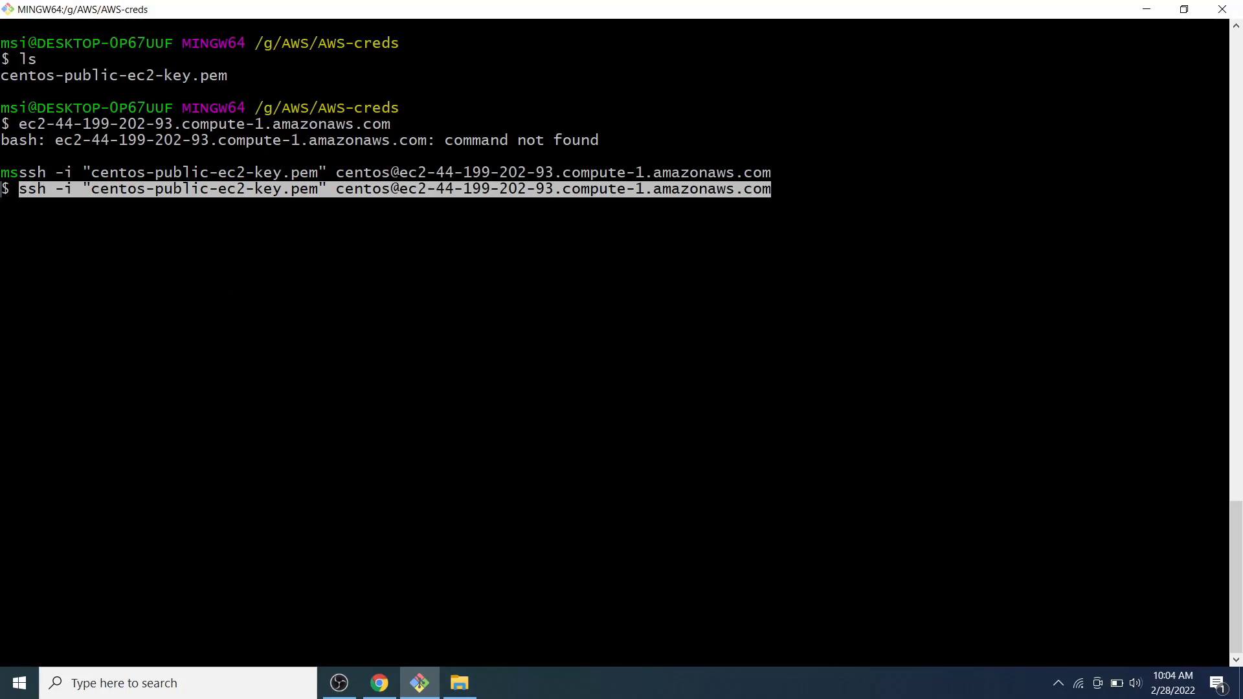
# Switch to Chrome and open the instance summary of private-ec2-centos.
pyautogui.click(380, 683)
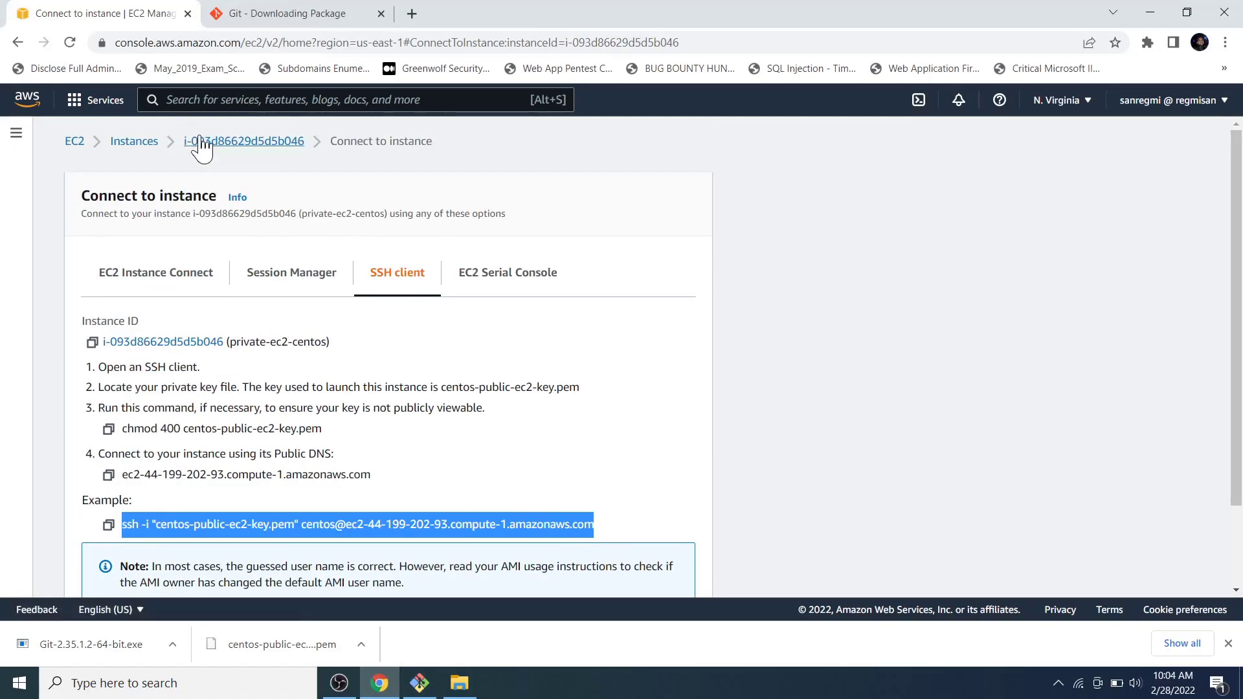
pyautogui.click(201, 144)
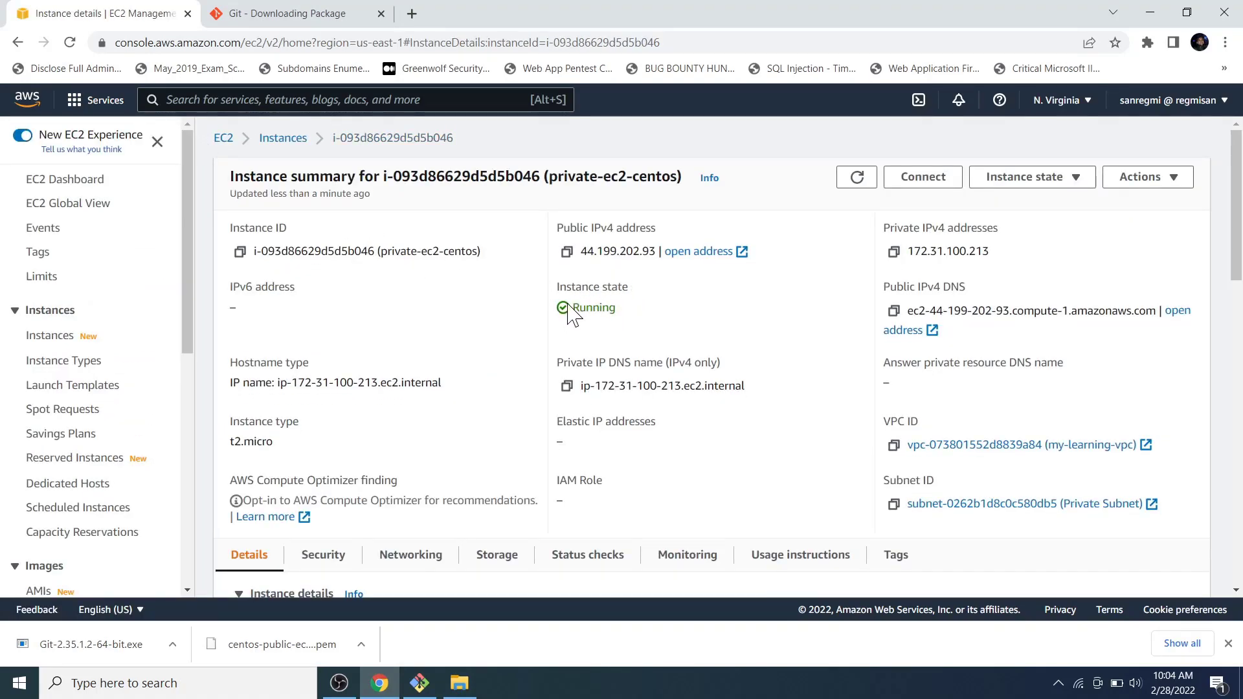
# Switch back to Git Bash, check the SSH result, and rerun the same ssh command to private-ec2-centos.
pyautogui.hotkey('alt', 'Tab')
pyautogui.moveTo(573, 206); pyautogui.dragTo(839, 211)
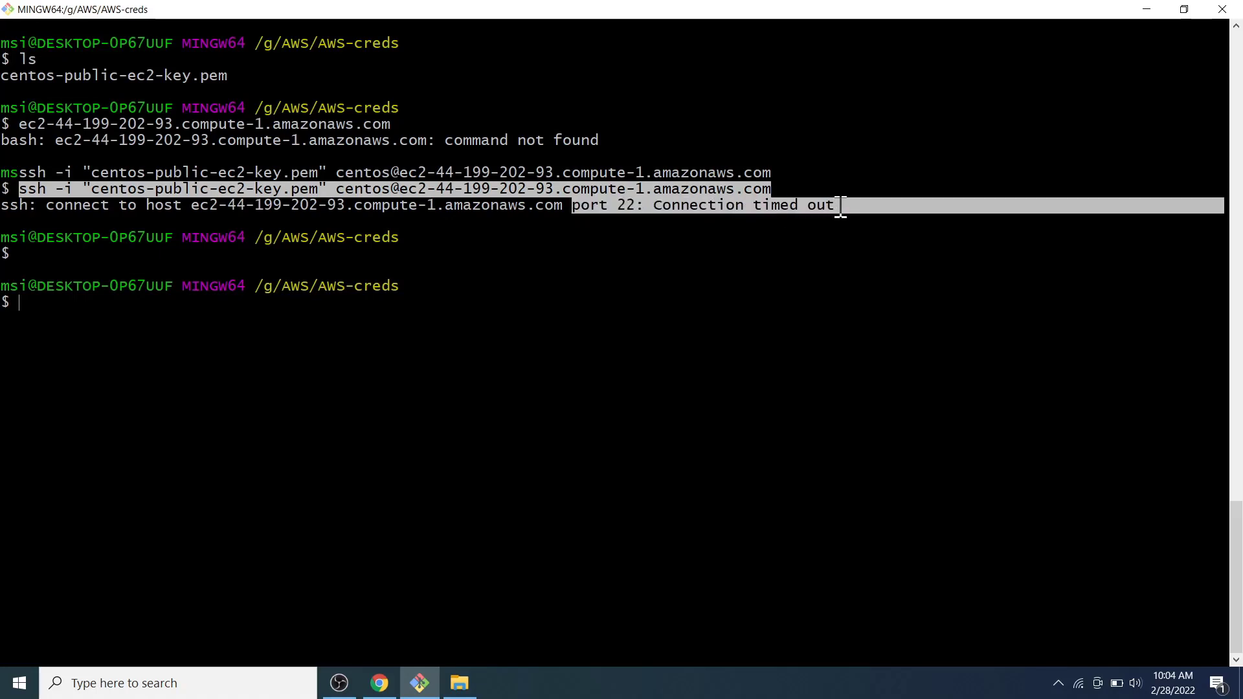
pyautogui.click(733, 335)
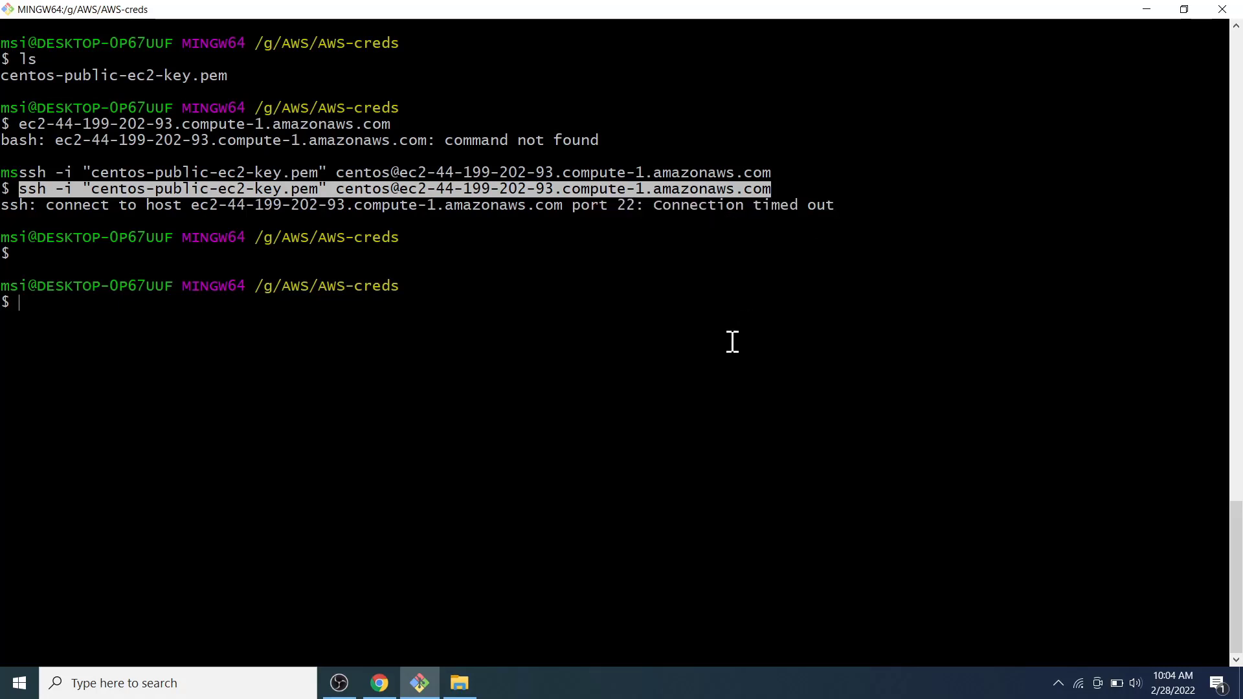
pyautogui.press('Up')
pyautogui.press('Return')
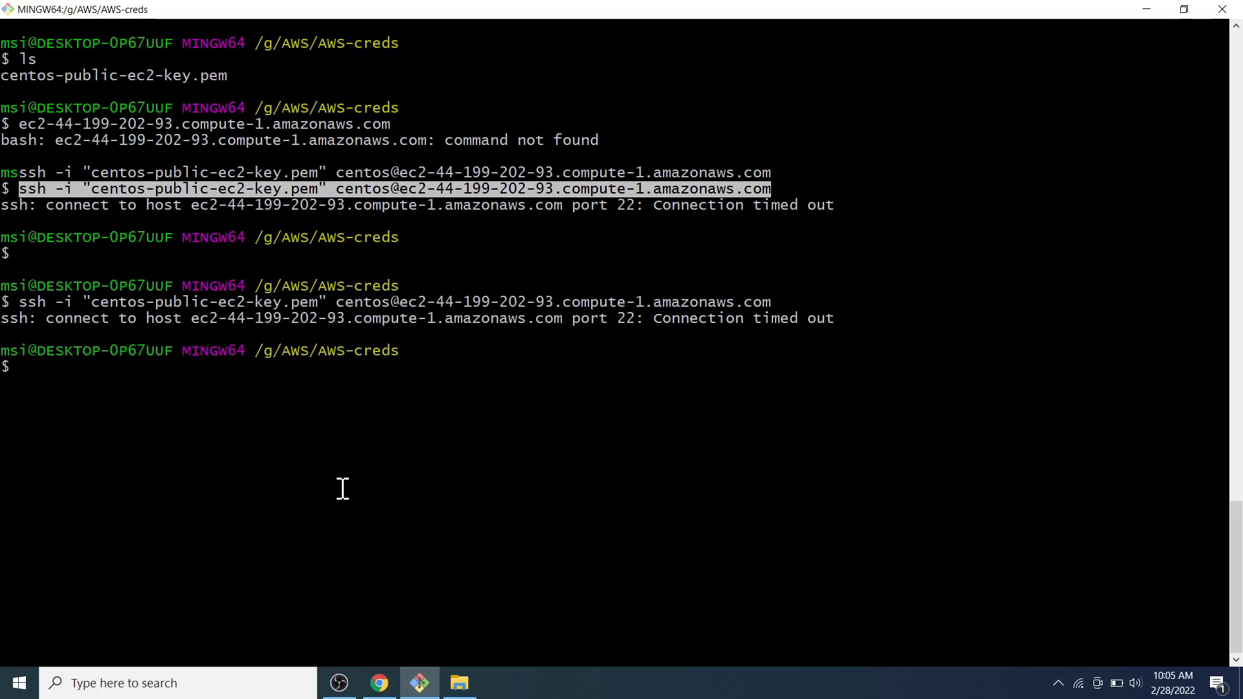
# Copy the public IPv4 address of private-ec2-centos from Chrome and ping 44.199.202.93 from Git Bash.
pyautogui.click(390, 687)
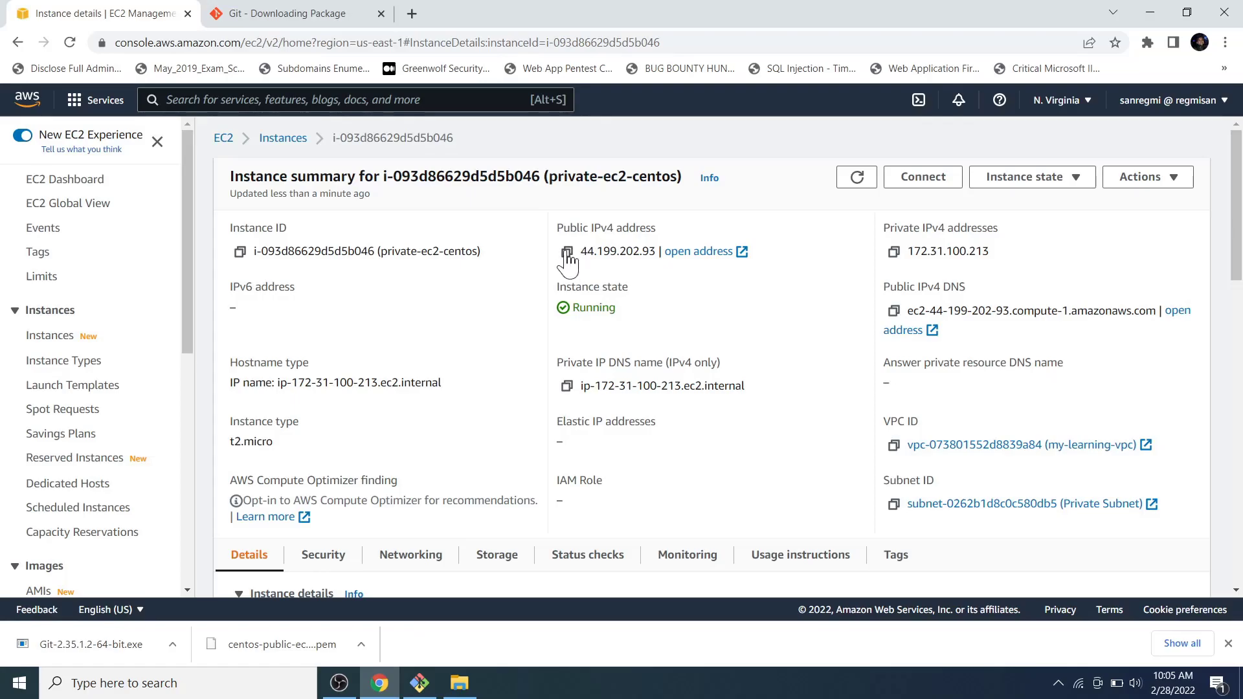
pyautogui.hotkey('alt', 'Tab')
pyautogui.write('ping')
pyautogui.rightClick(233, 390)
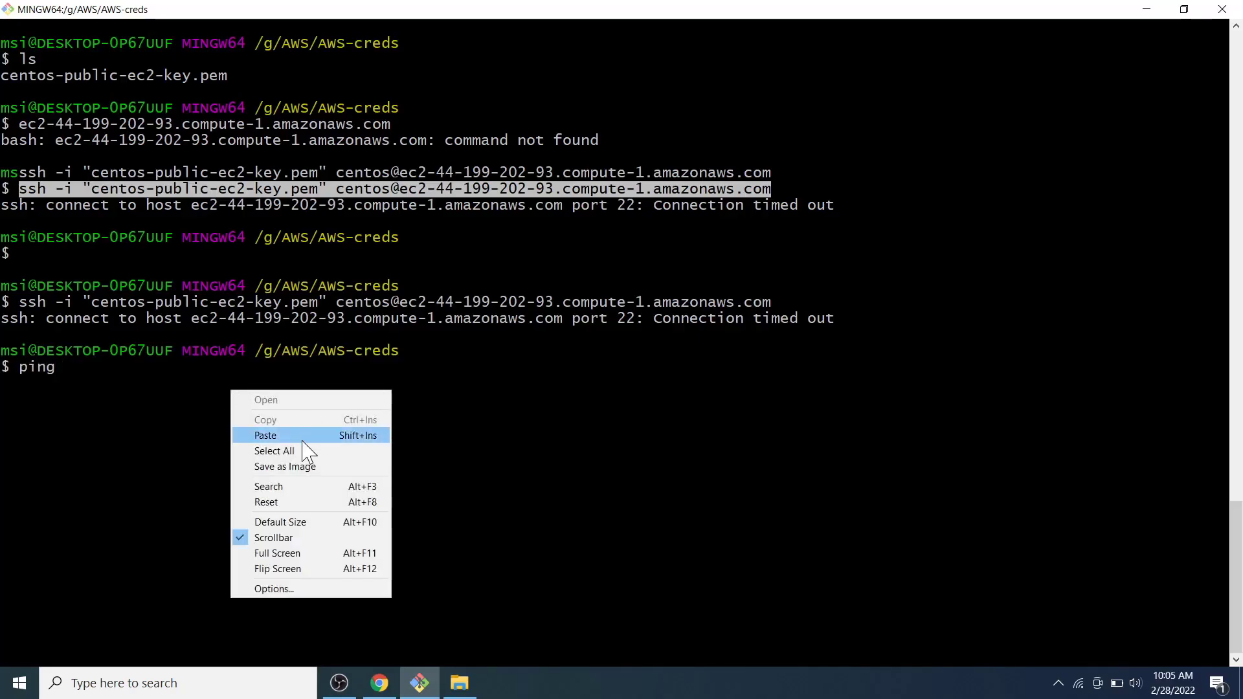
pyautogui.click(266, 435)
pyautogui.press('Return')
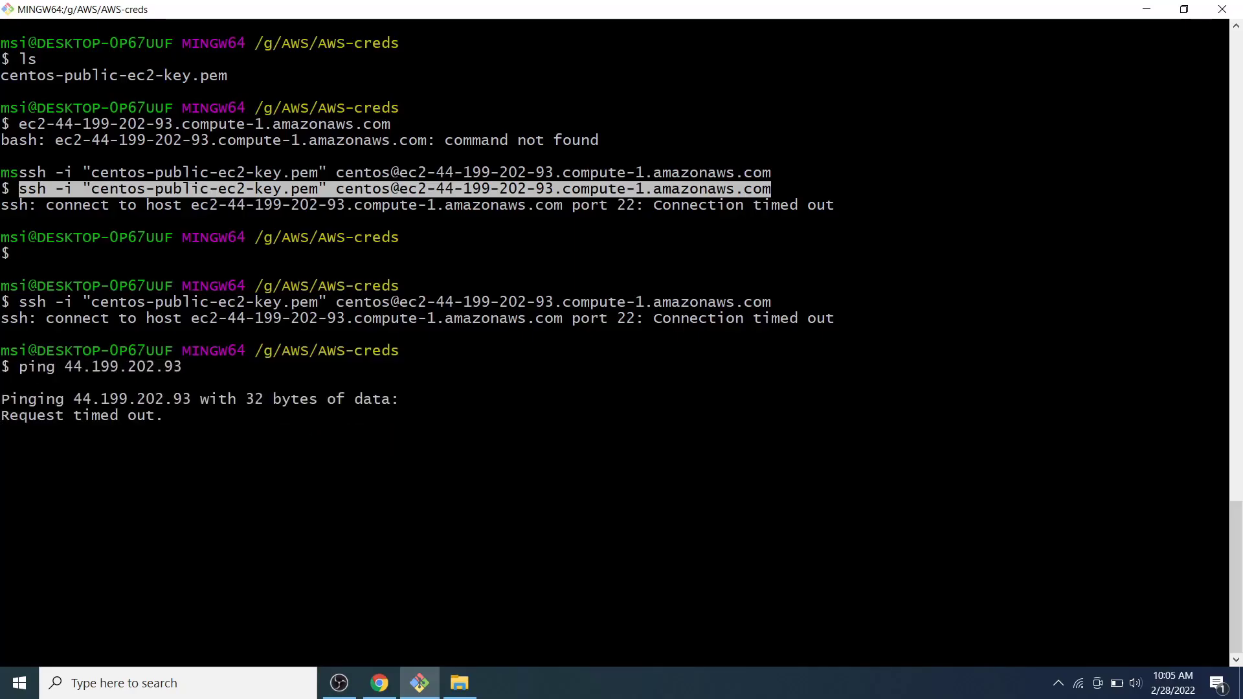